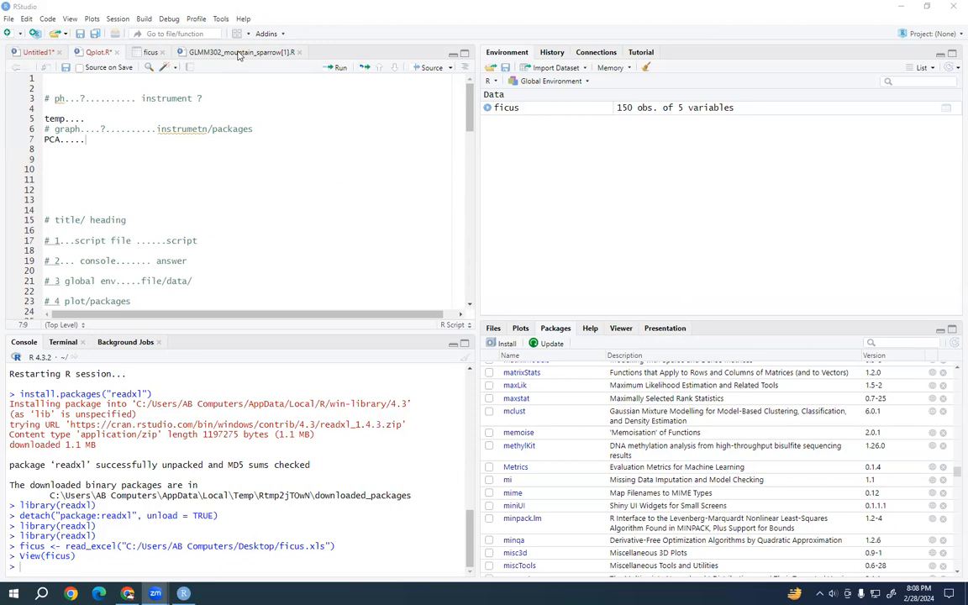
Switch to WhatsApp Web in the browser and check the recent individual chats for the data analysis course announcement.
click(228, 153)
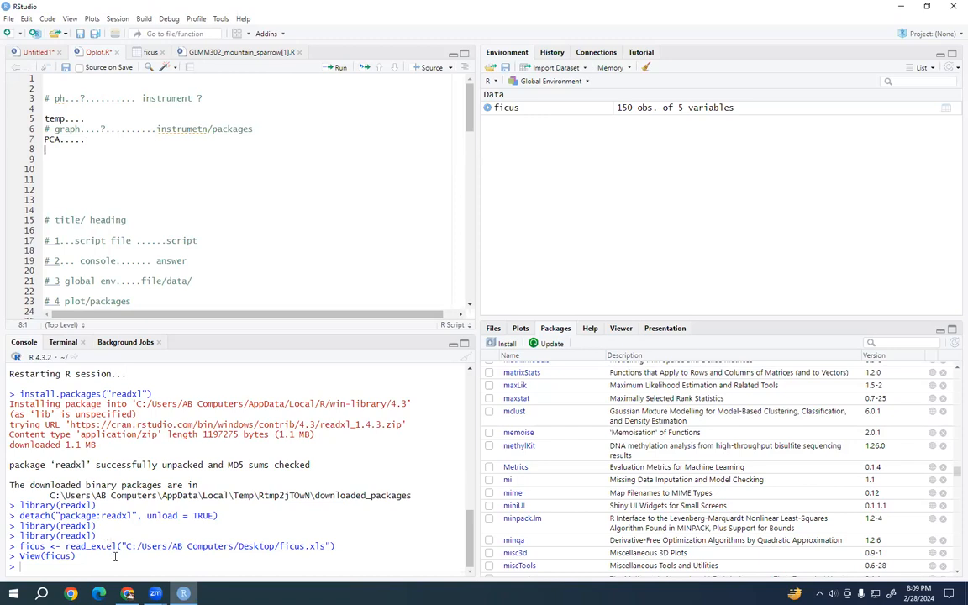
mouse_move(127, 594)
click(109, 496)
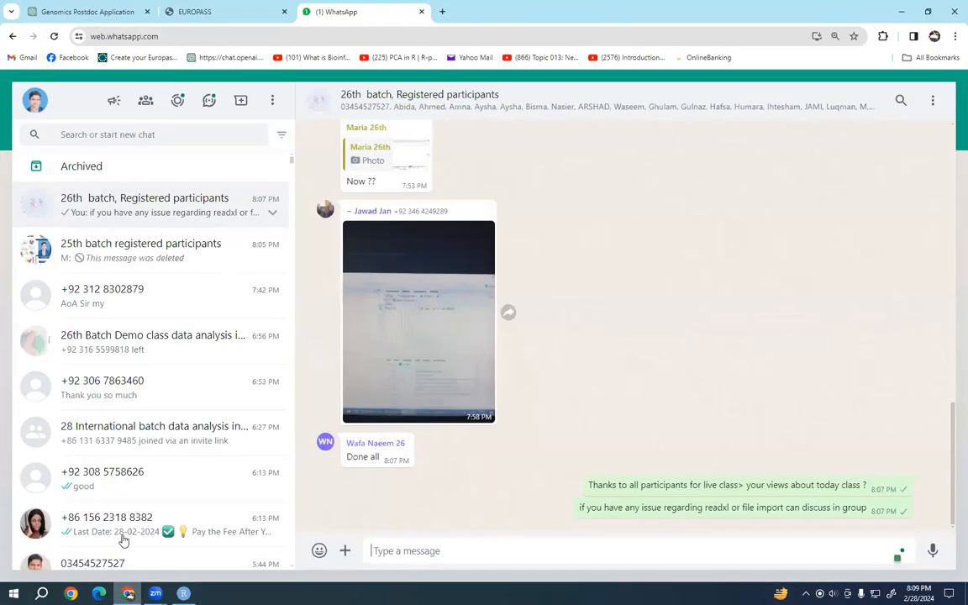
scroll(118, 294, down, 1)
scroll(118, 294, down, 2)
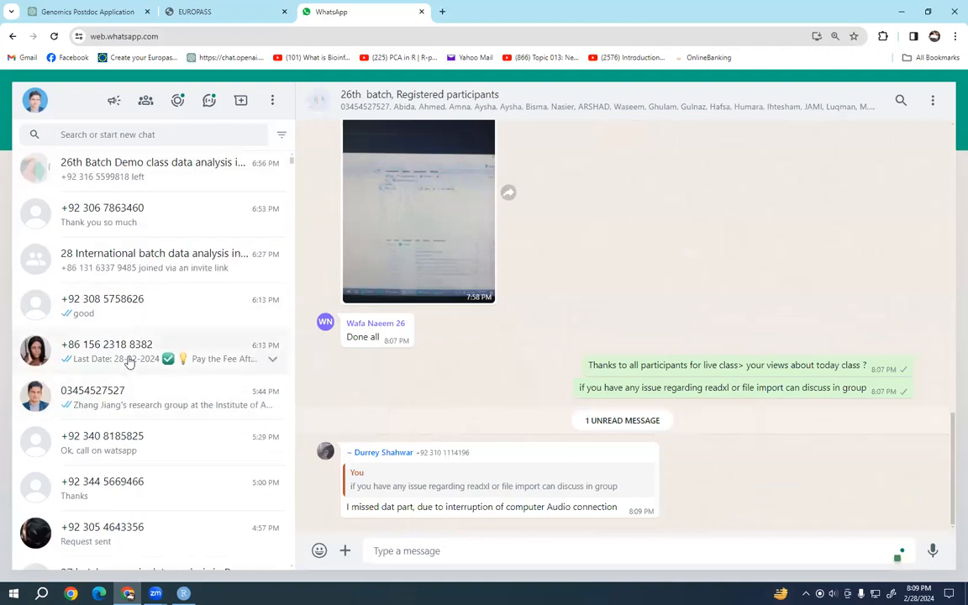
click(126, 359)
click(136, 405)
scroll(133, 404, down, 3)
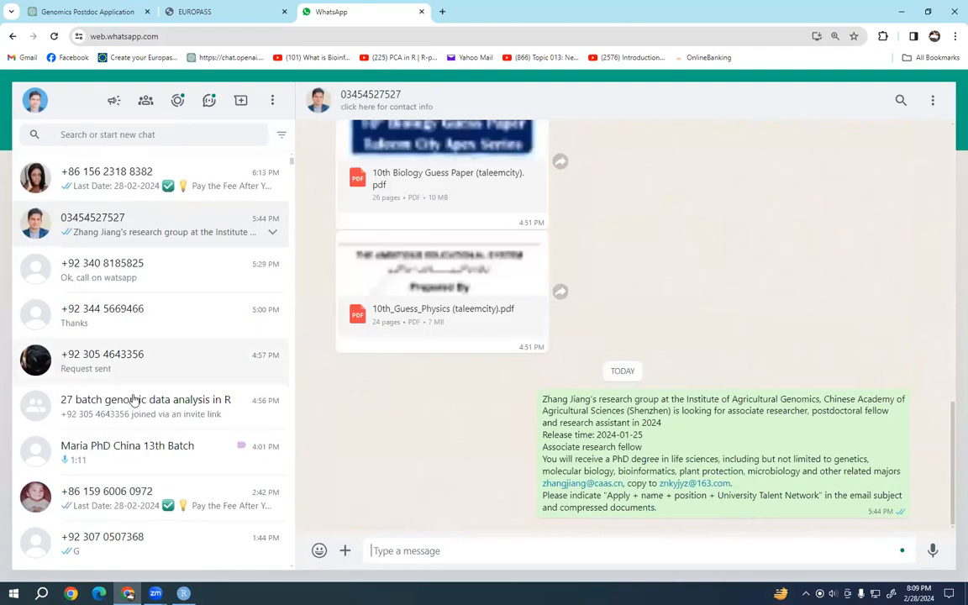
scroll(111, 356, down, 2)
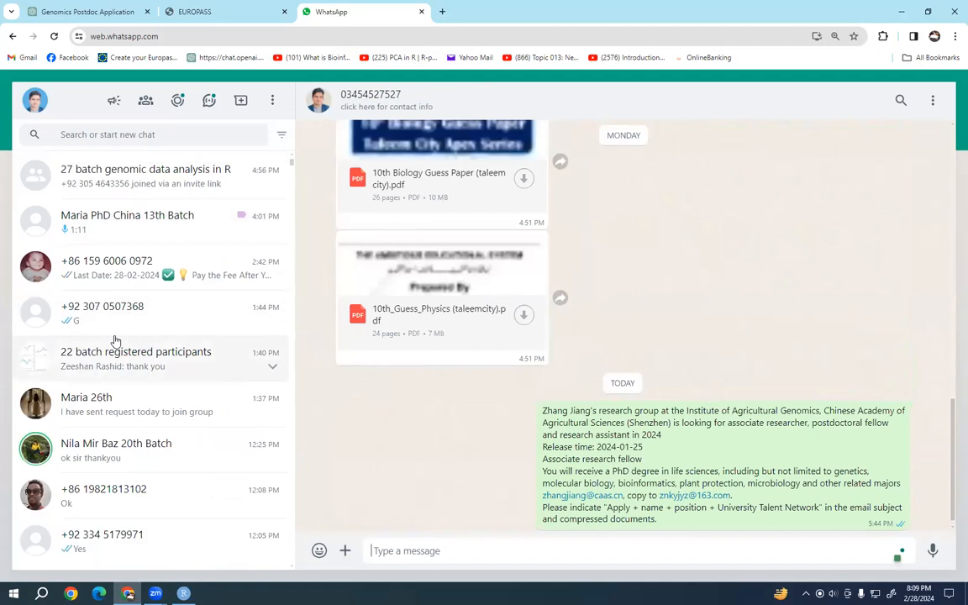
click(114, 353)
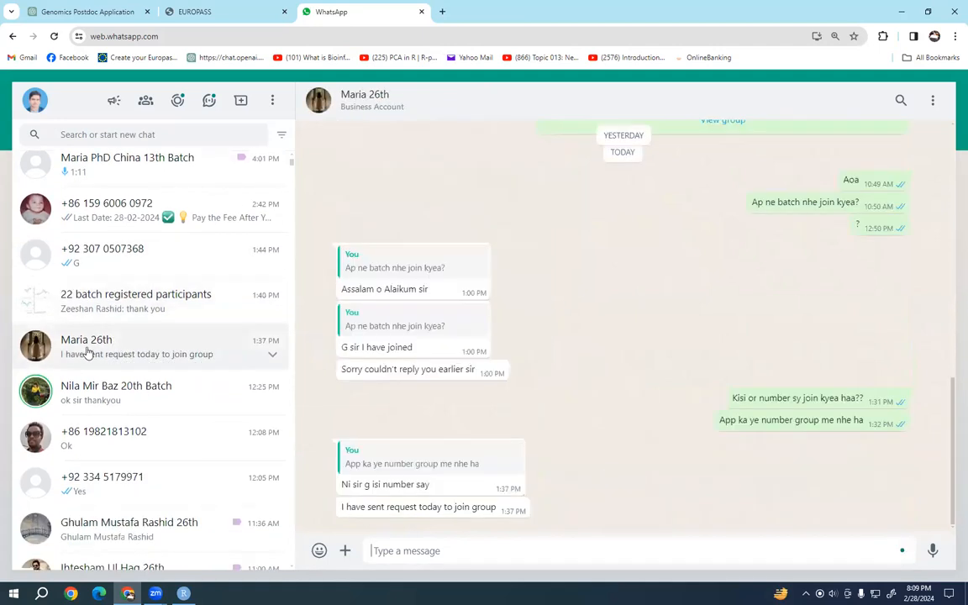
click(109, 438)
scroll(125, 411, down, 3)
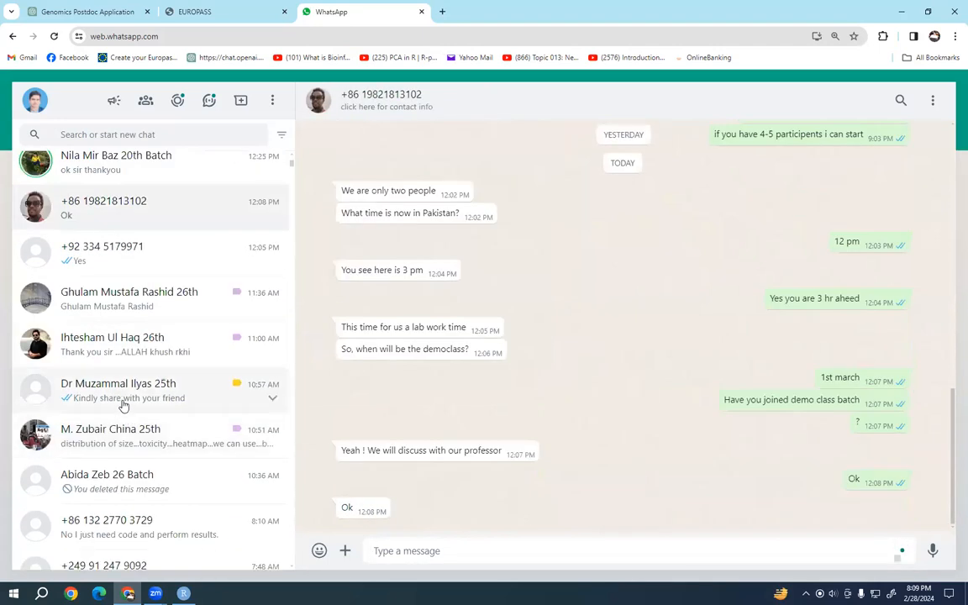
click(128, 394)
scroll(132, 394, down, 1)
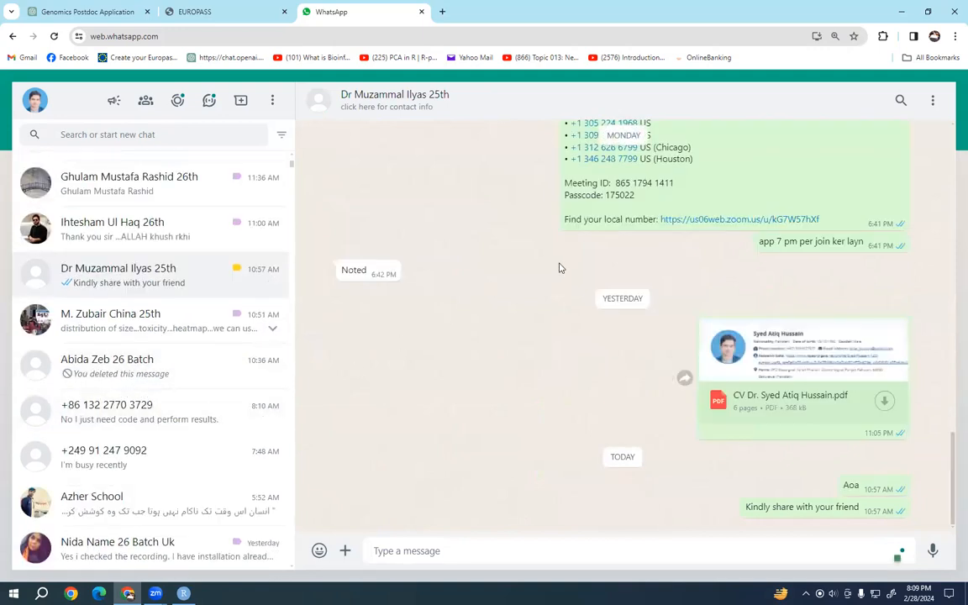
scroll(557, 268, up, 5)
click(147, 454)
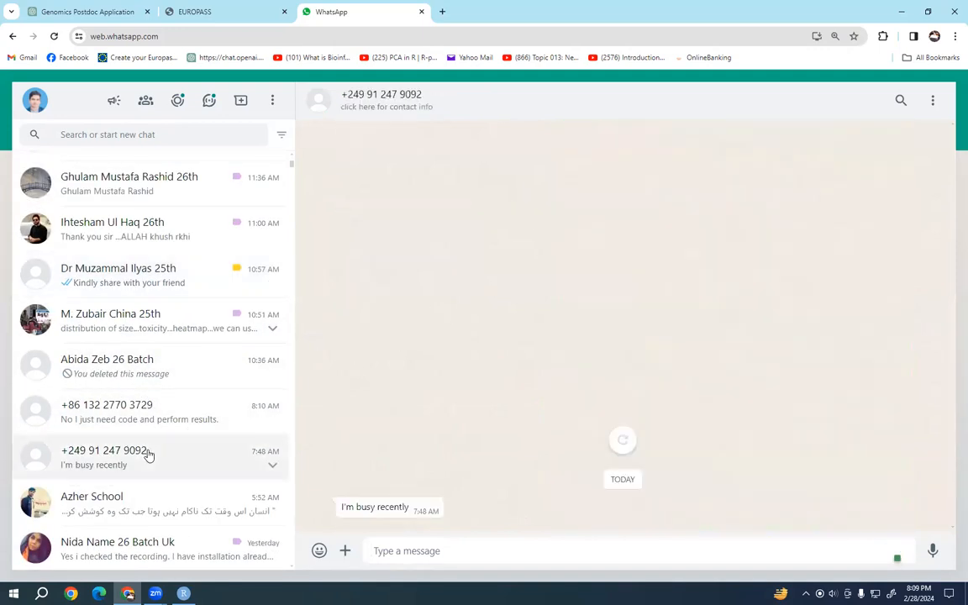
click(122, 373)
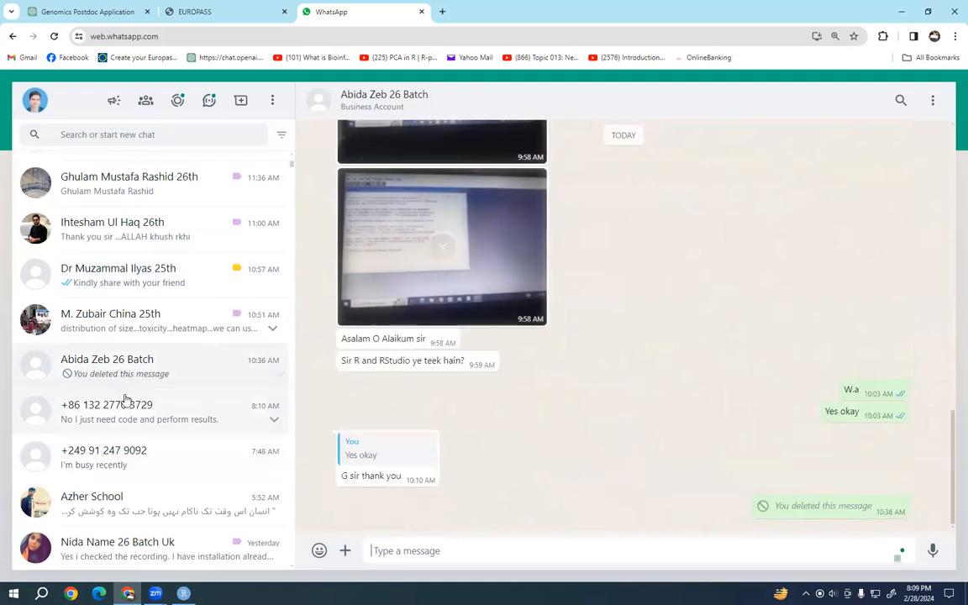
Find the Batch 26 course announcement dated 2/20/2024 in the open chat's history and expand its full text.
scroll(563, 324, up, 3)
scroll(562, 324, up, 11)
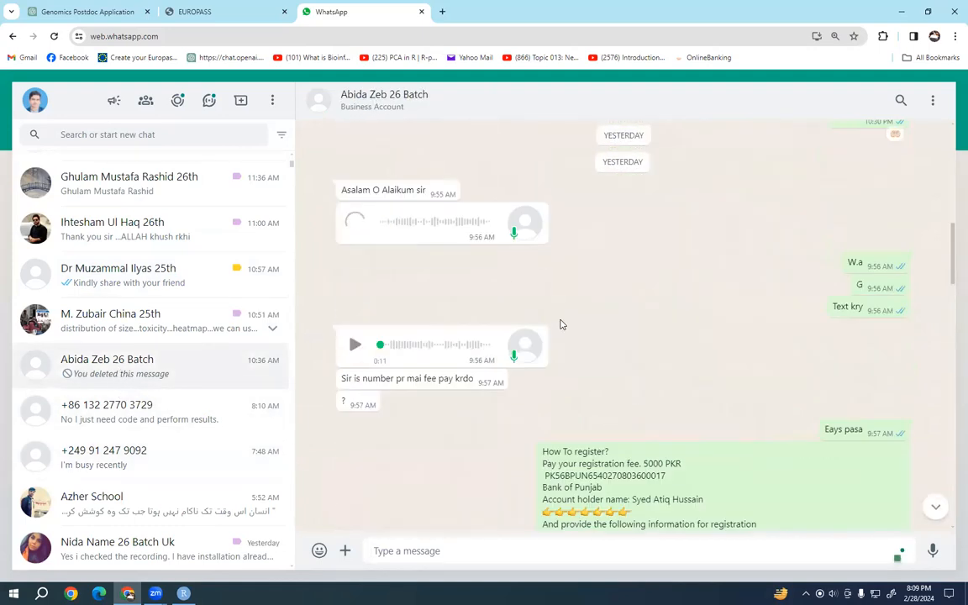
scroll(562, 324, down, 3)
scroll(562, 320, up, 10)
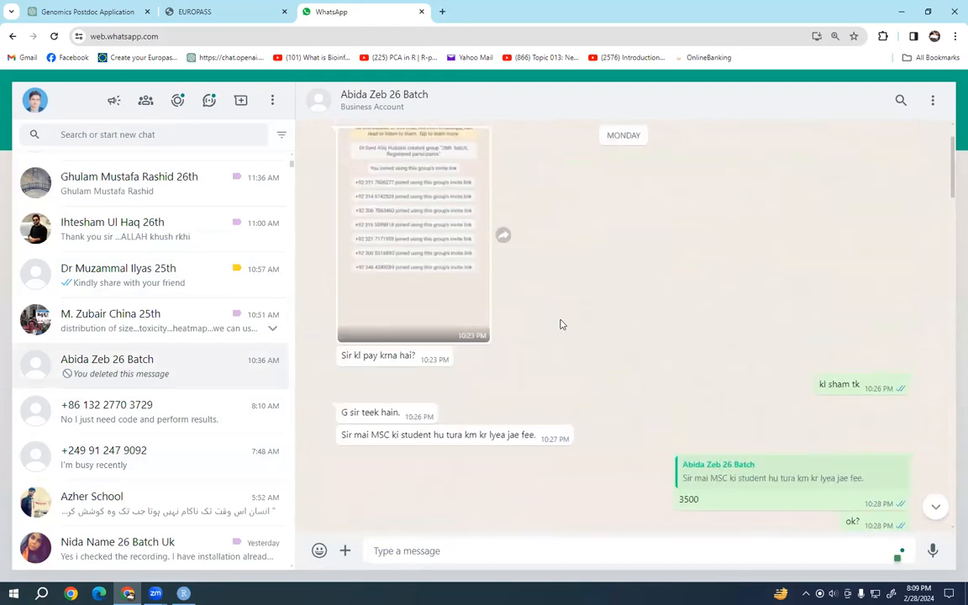
scroll(562, 318, down, 3)
scroll(562, 320, up, 10)
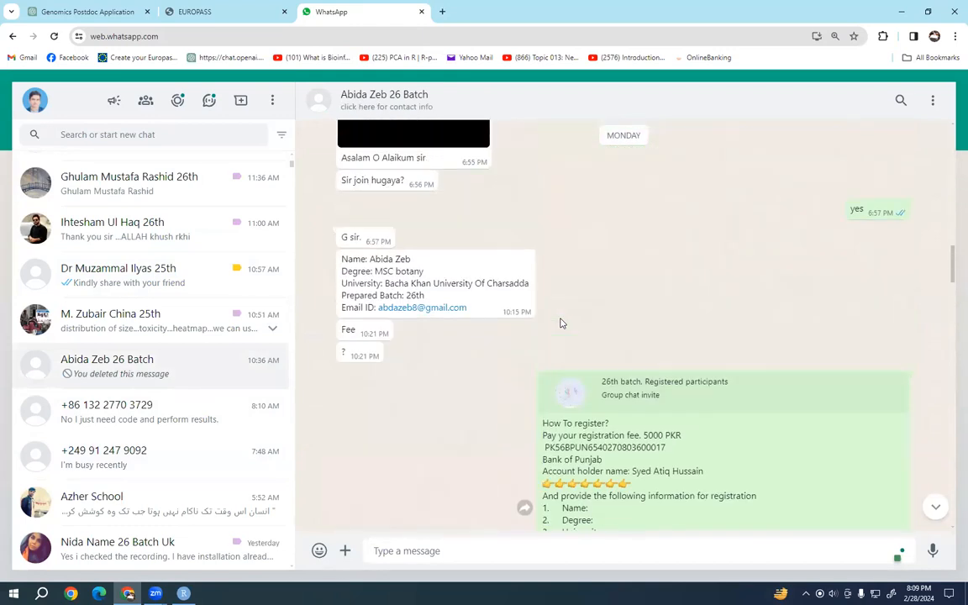
scroll(562, 323, up, 2)
scroll(562, 324, down, 4)
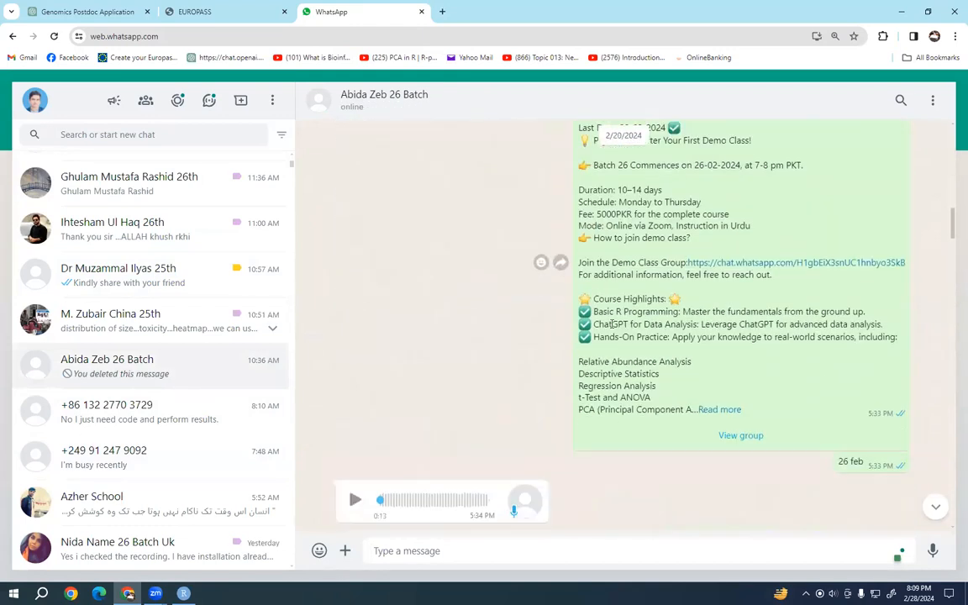
click(719, 410)
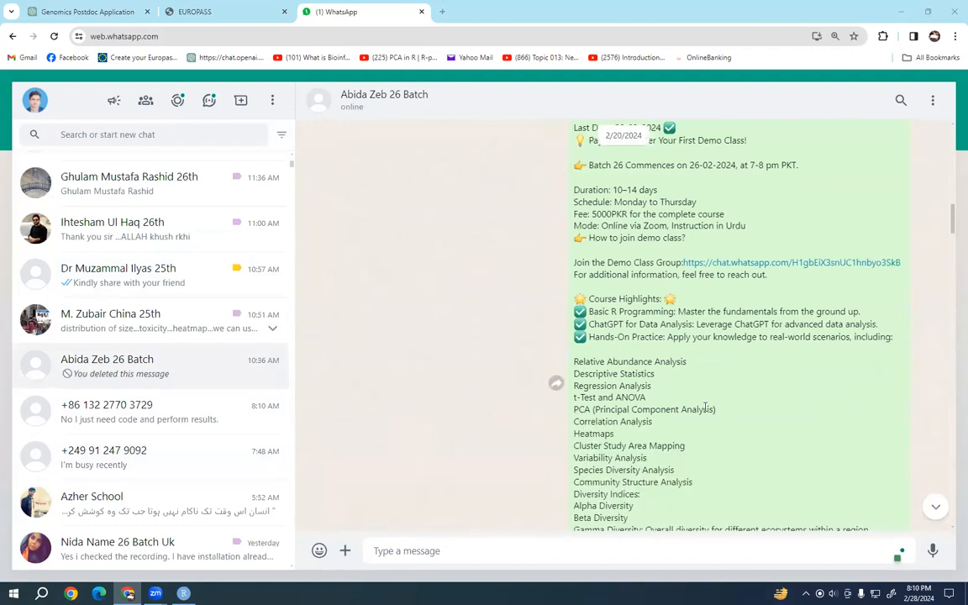
Copy the announcement's topic list from Relative Abundance Analysis down to the closing enrolment line.
scroll(707, 409, down, 3)
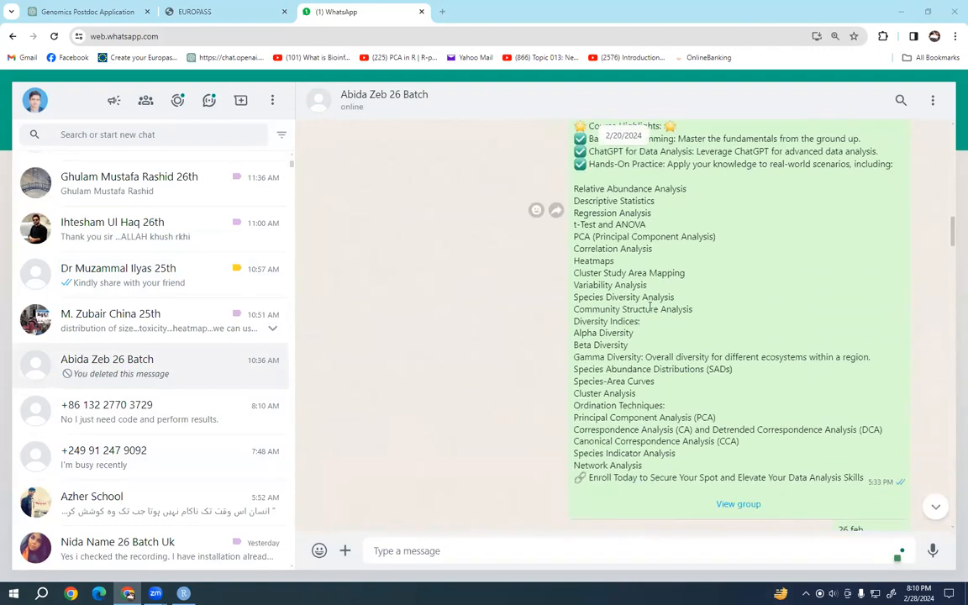
drag(574, 189, 865, 480)
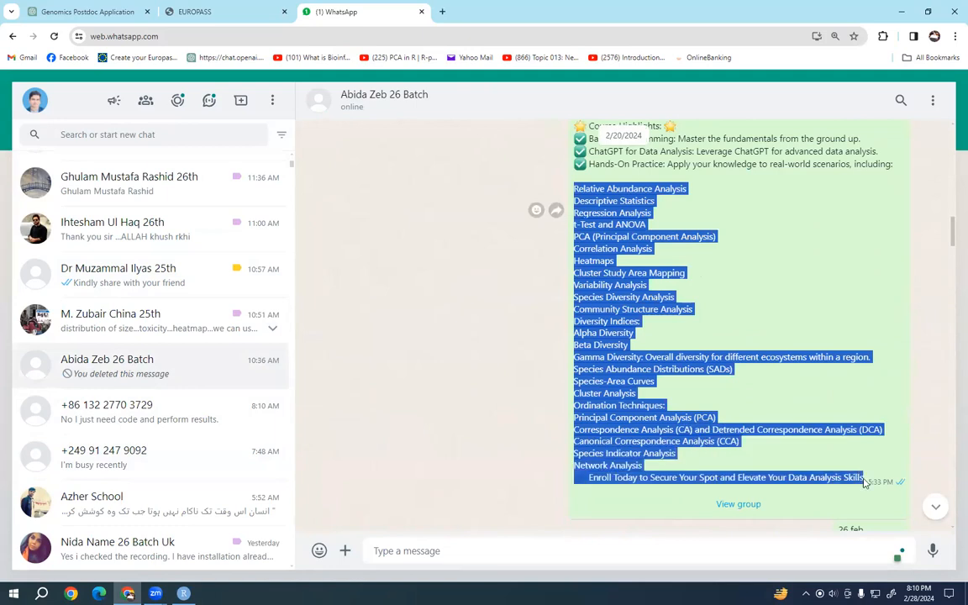
right_click(614, 356)
click(632, 368)
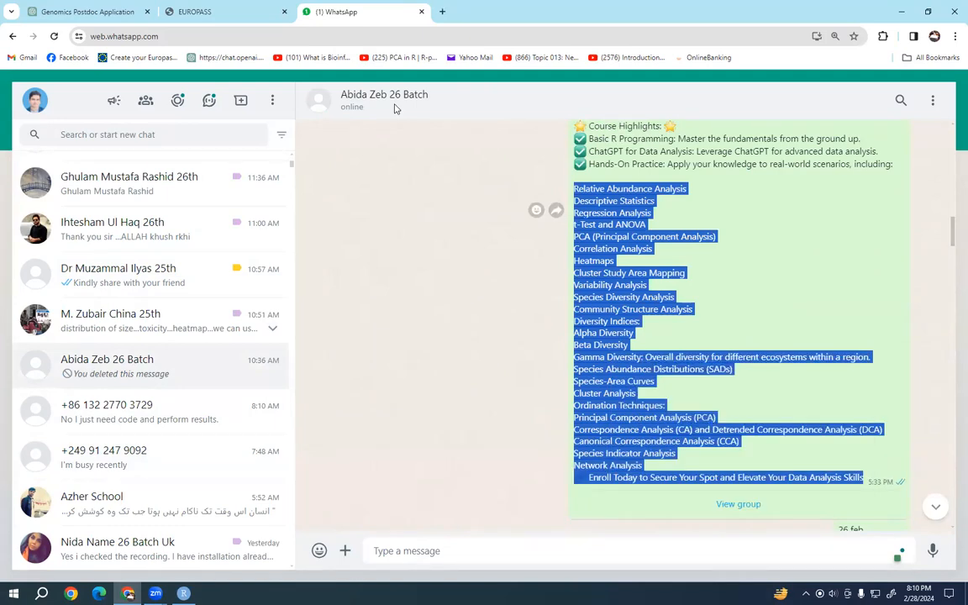
key(alt+Tab)
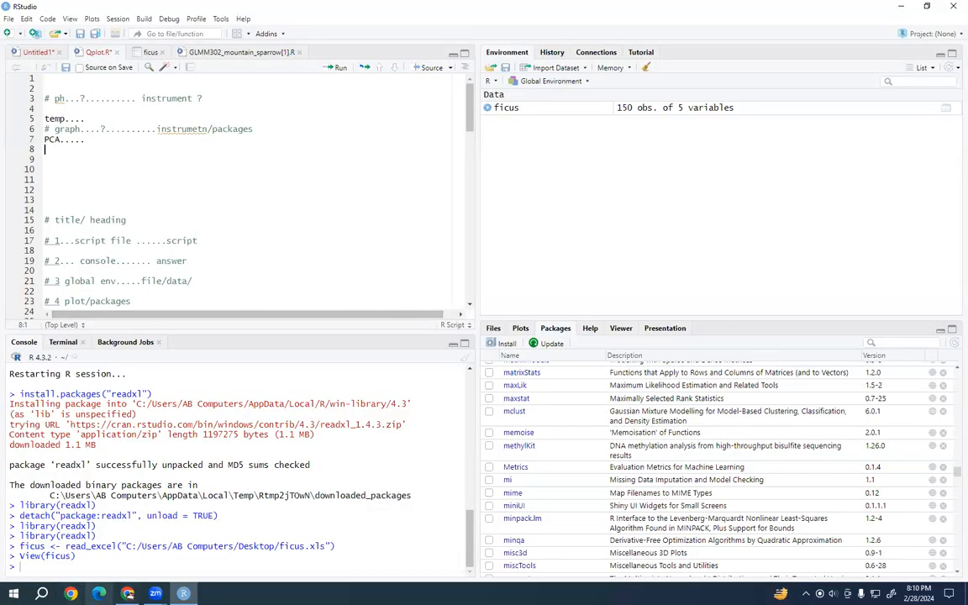
key(alt+Tab)
Paste the copied topic list into the 25th batch registered participants group and send it.
scroll(117, 261, down, 5)
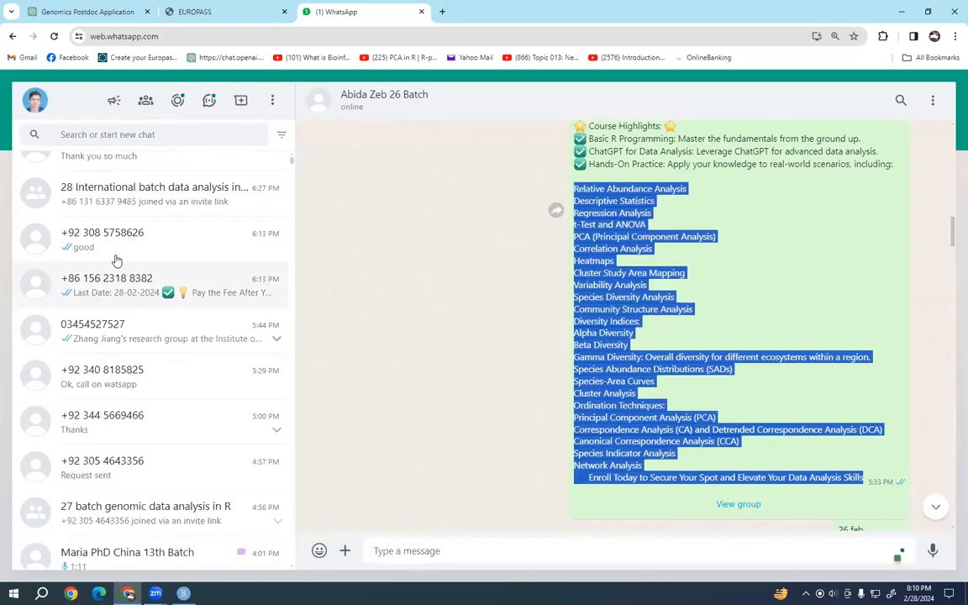
scroll(117, 261, up, 5)
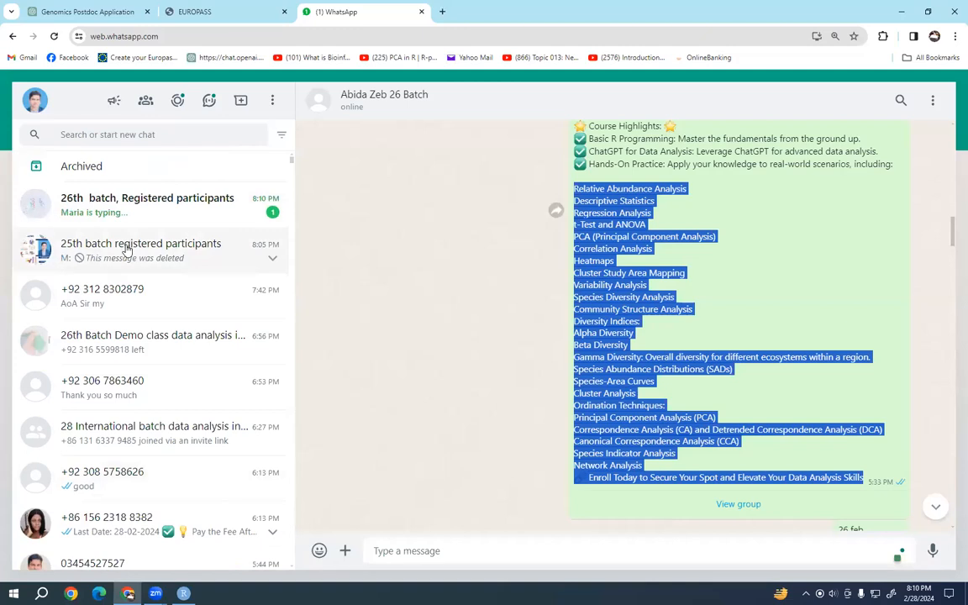
click(126, 250)
right_click(447, 547)
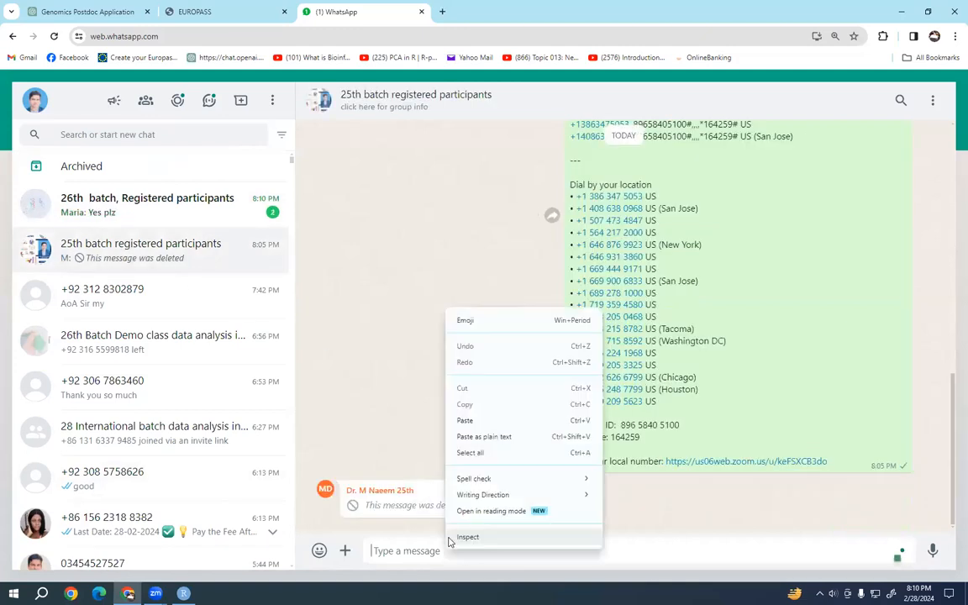
click(479, 422)
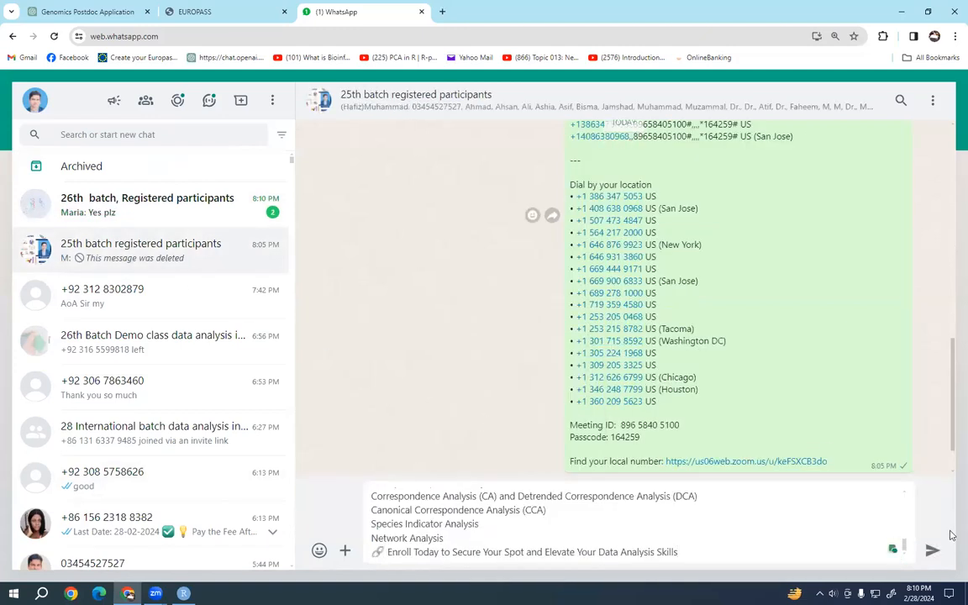
key(Return)
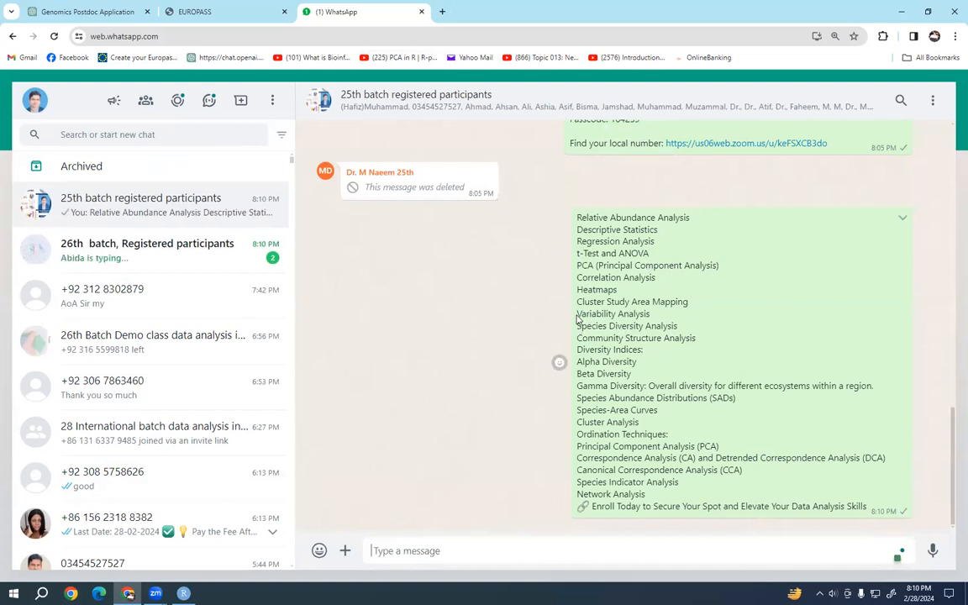
Highlight the Correlation Analysis, Heatmaps, Cluster Study Area Mapping and PCA topics in the sent message for review.
drag(578, 277, 655, 279)
drag(593, 290, 678, 303)
click(579, 303)
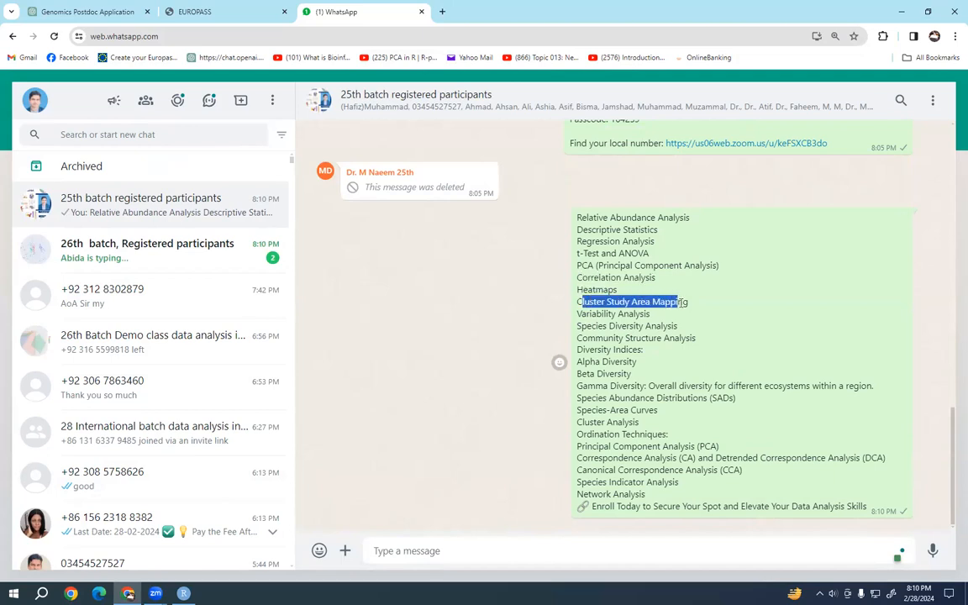
drag(578, 265, 720, 270)
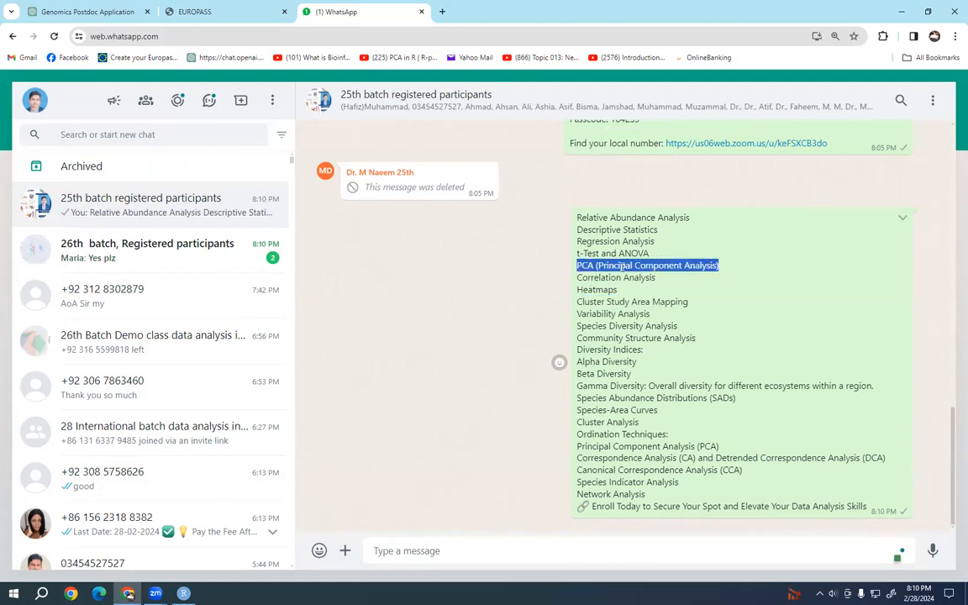
click(588, 364)
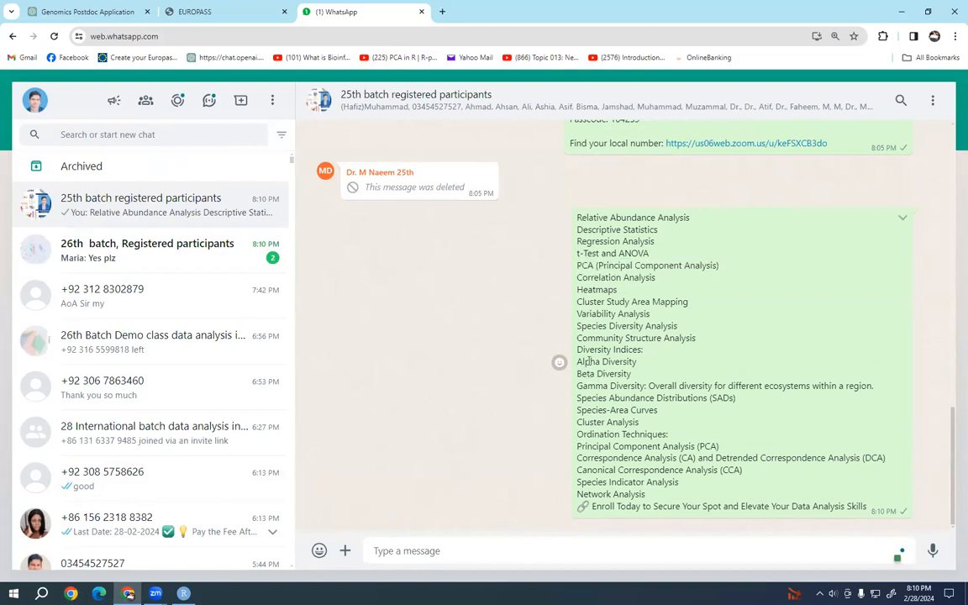
Copy the topics from Community Structure Analysis to Network Analysis and send them to the same group as a separate message.
drag(578, 337, 709, 499)
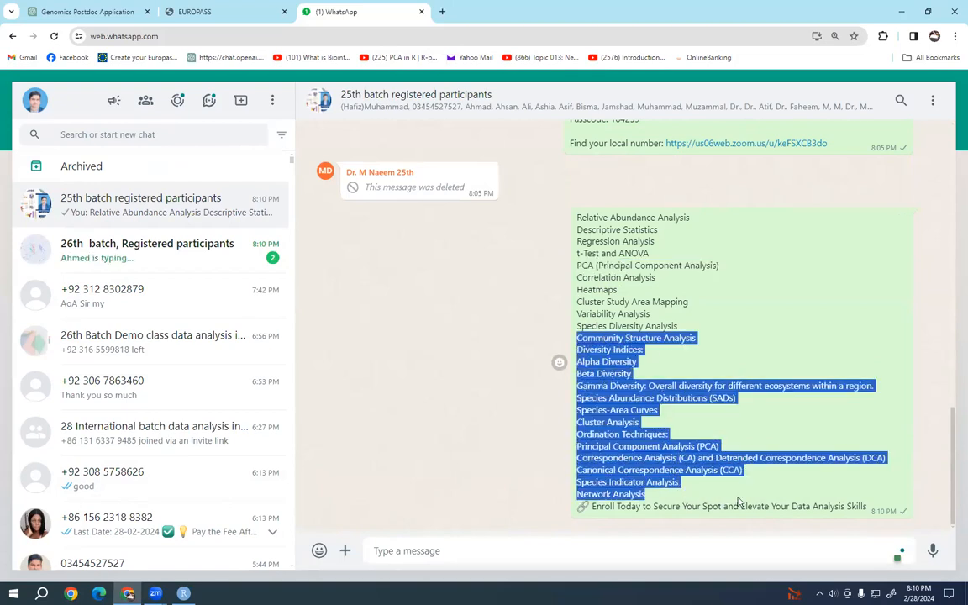
right_click(636, 427)
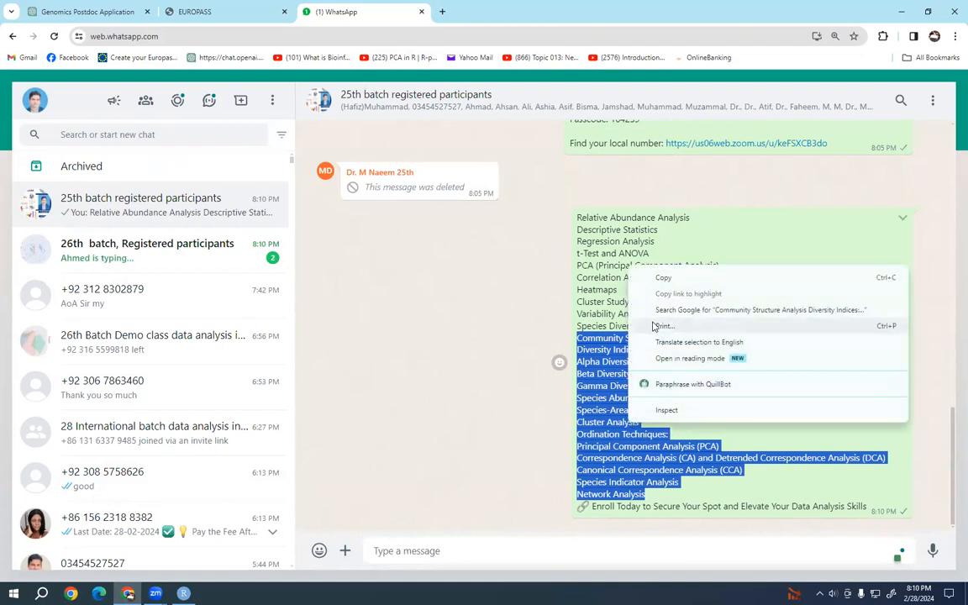
click(664, 278)
click(432, 550)
right_click(386, 493)
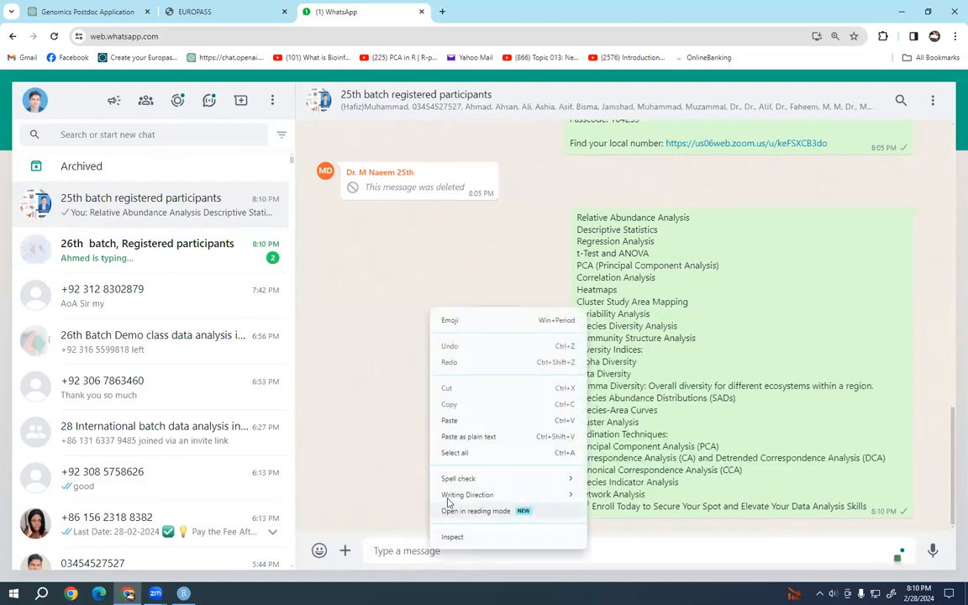
click(405, 376)
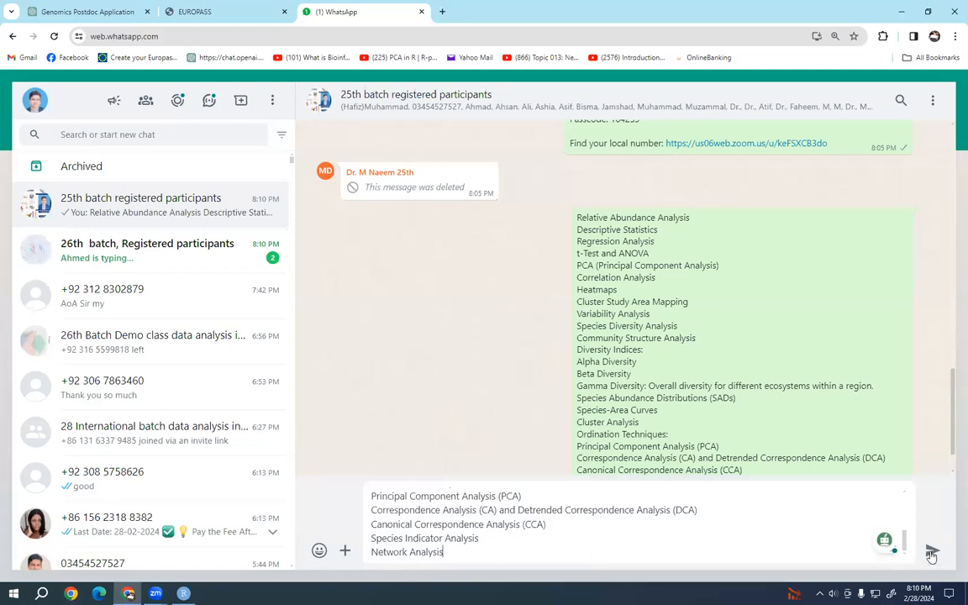
key(Return)
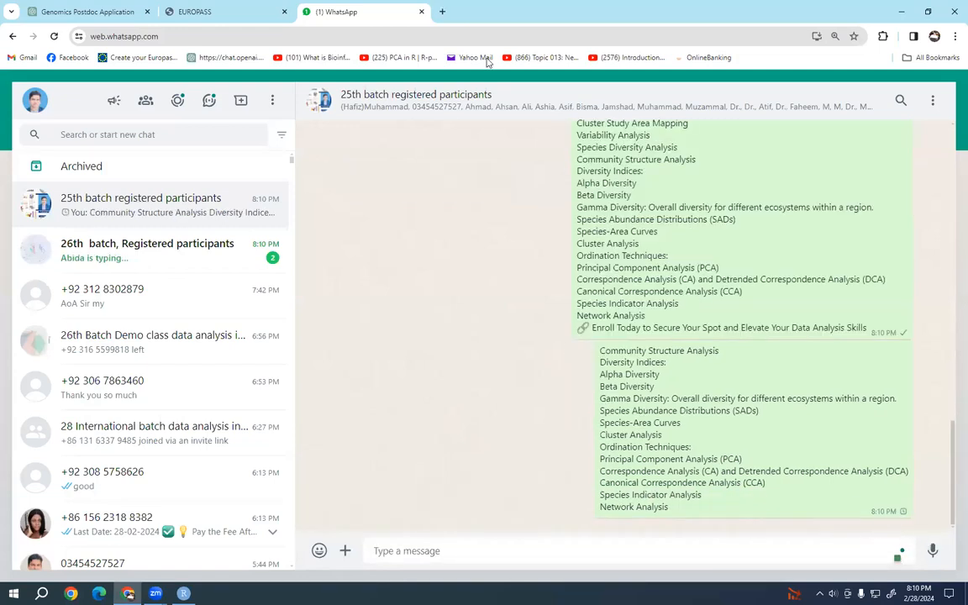
Close the EUROPASS page and minimize the browser to return to RStudio.
click(194, 12)
click(285, 12)
click(284, 12)
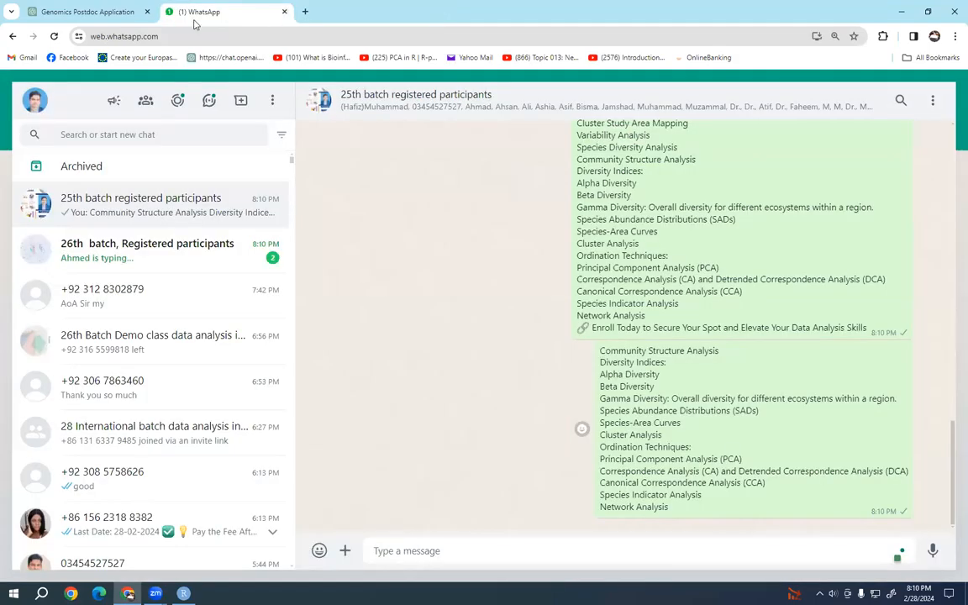
click(904, 10)
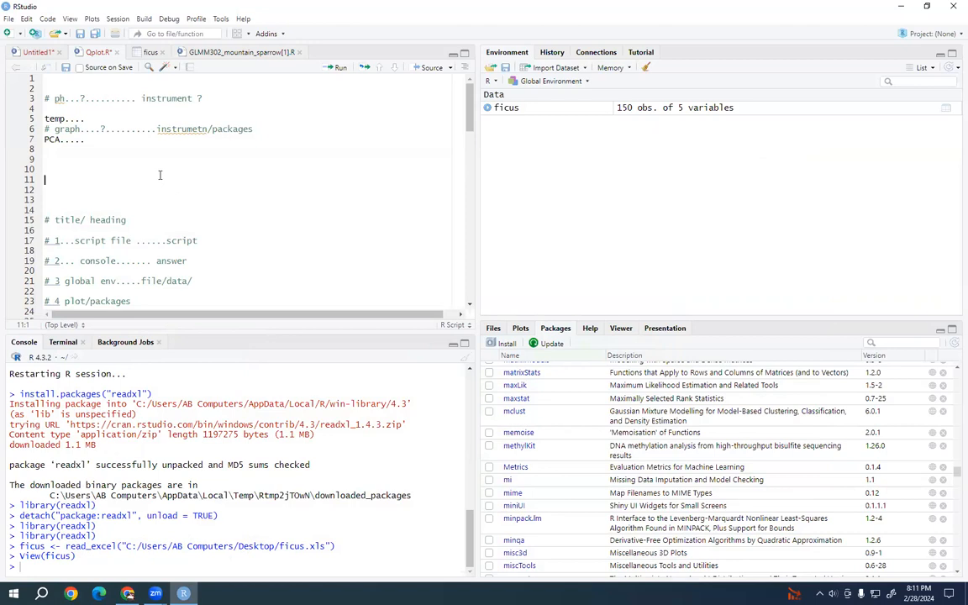
Insert three blank lines at line 11 of the Qplot.R script, above the title/heading comment.
click(159, 175)
key(Return)
key(Return)
key(Return)
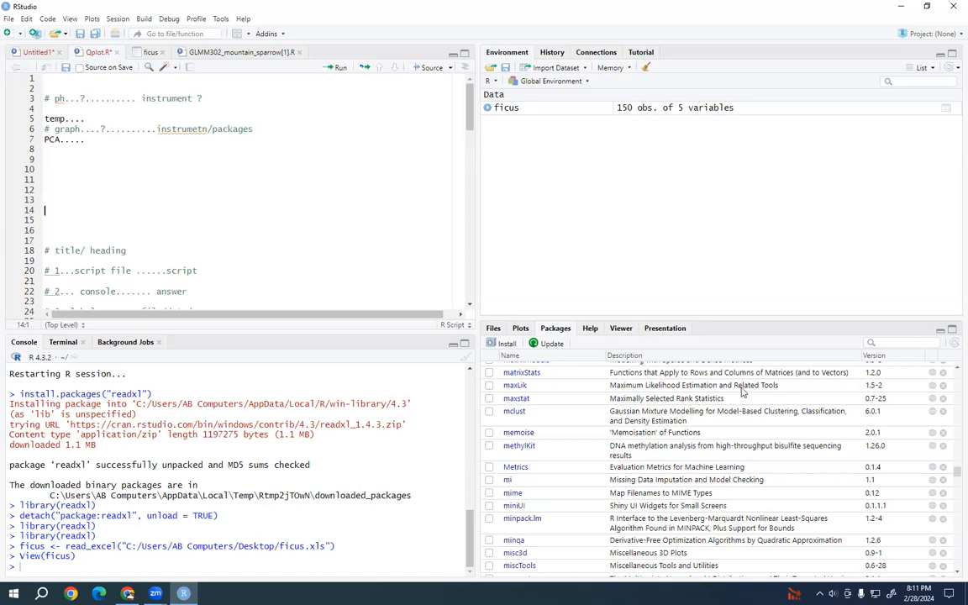
Add the comment "# ANOVA , two way MANOVA" on line 10 of the Qplot.R script.
click(63, 170)
text(#)
text(ANO)
text(VA )
text(. )
text(two )
text(way )
text(M)
text(ANOVA)
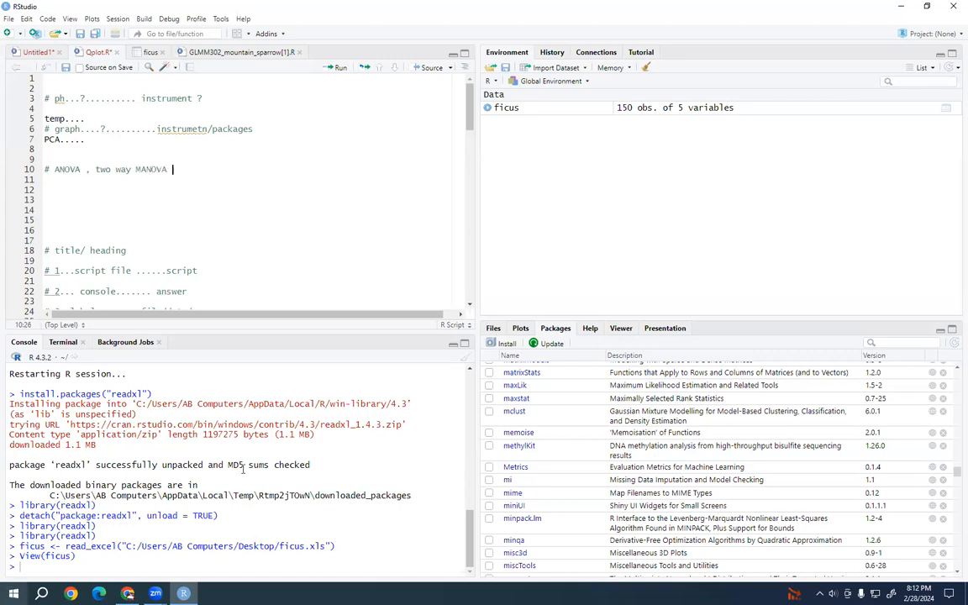
click(128, 593)
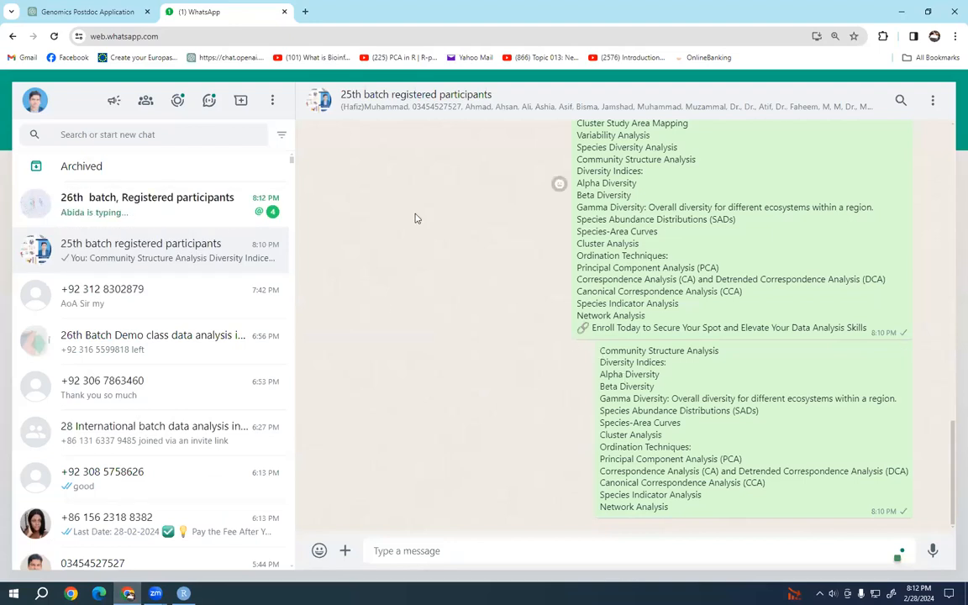
click(908, 15)
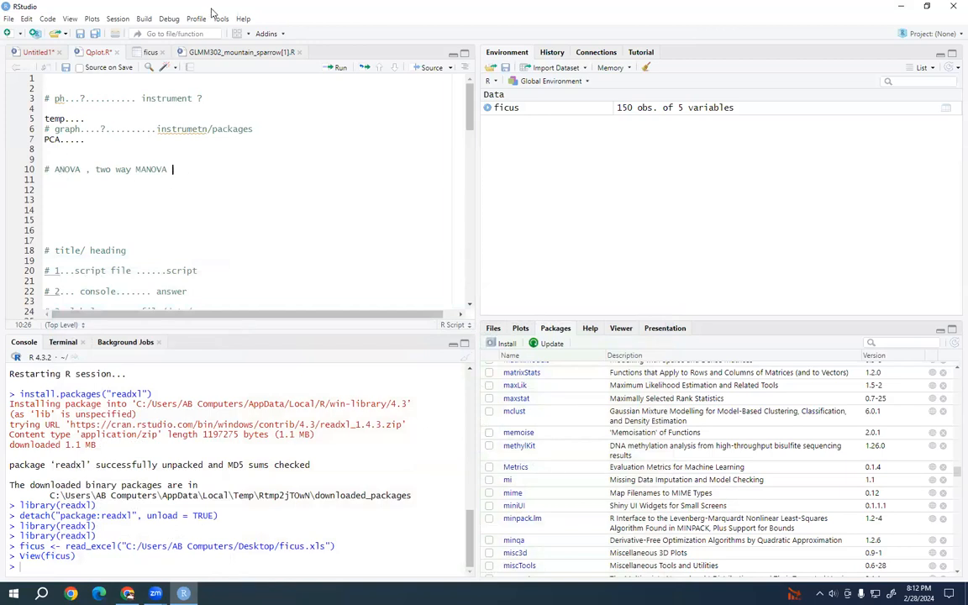
Write str(ficus) on line 12 of the Qplot.R script and run it.
click(97, 190)
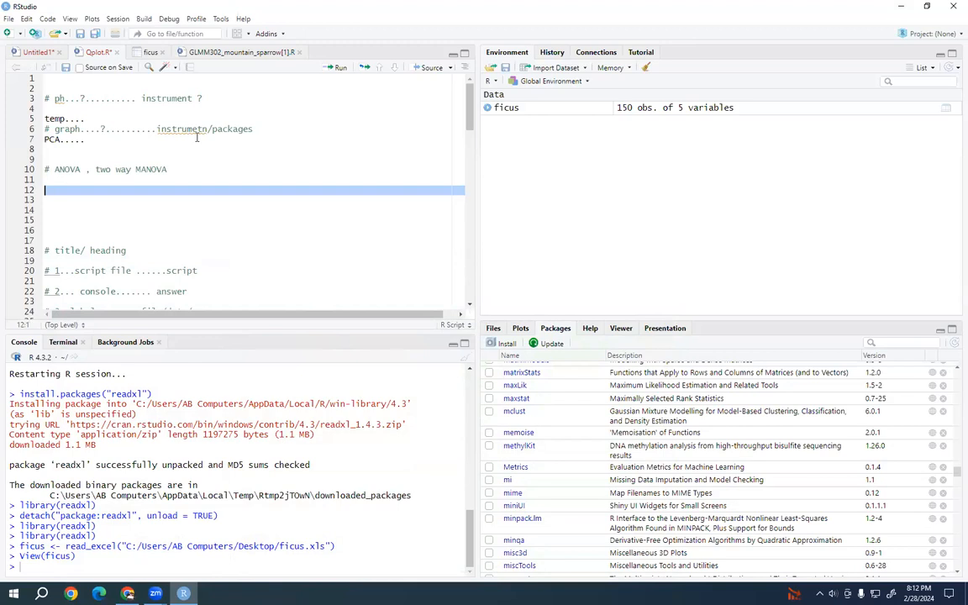
click(71, 193)
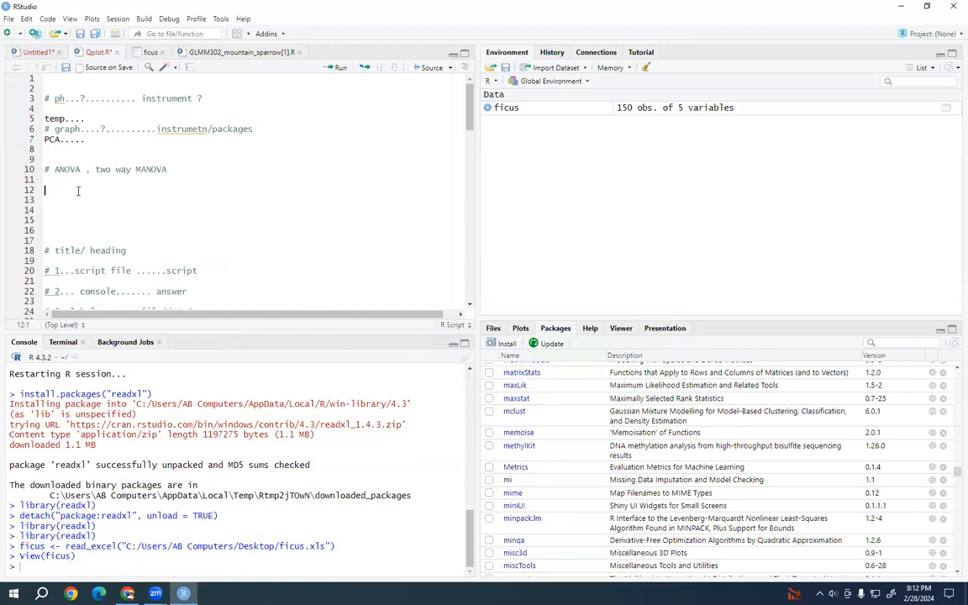
text(str)
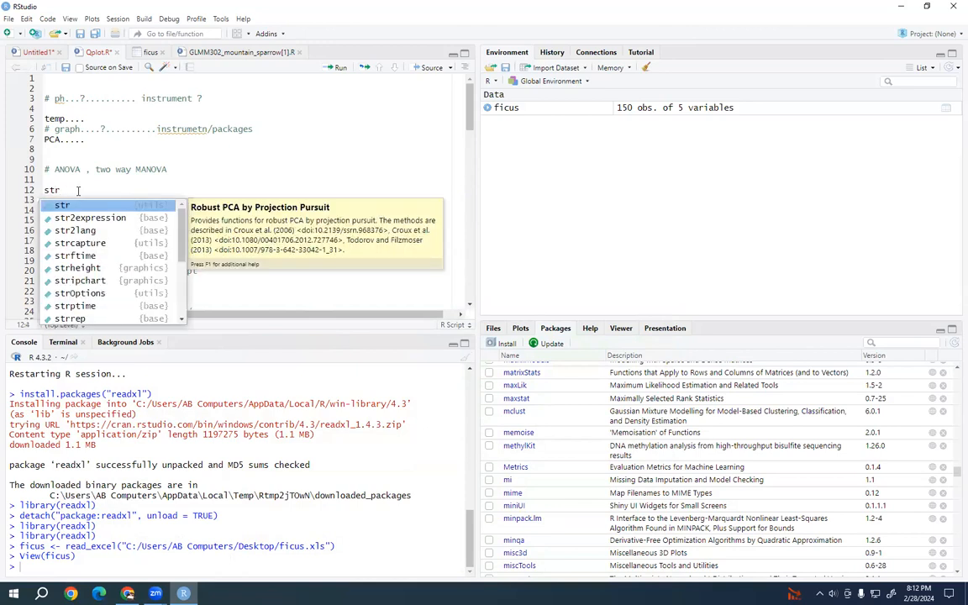
text((ficus)
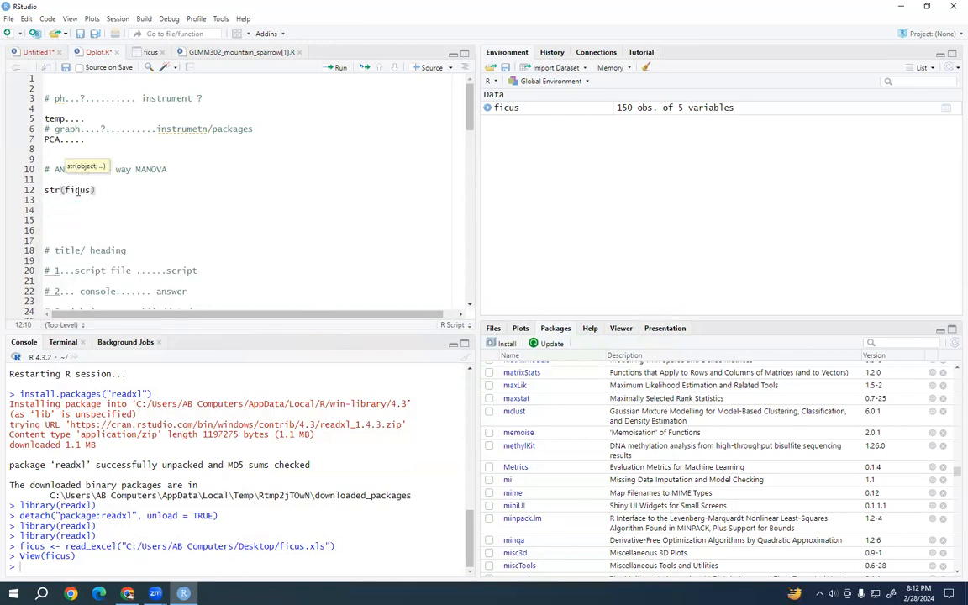
key(ctrl+Return)
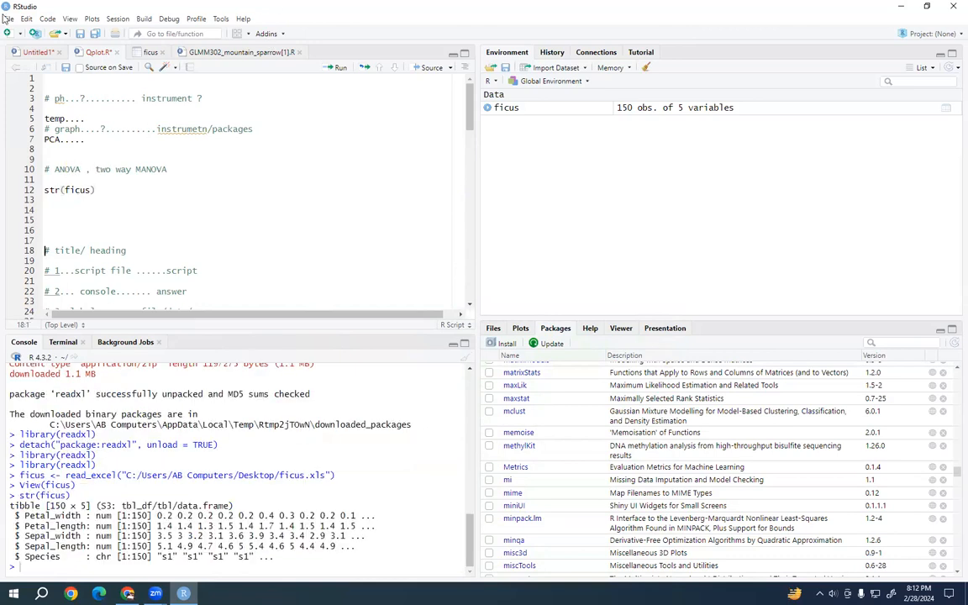
Insert eight blank lines between str(ficus) and the title/heading comment in the script.
click(106, 221)
key(Return)
key(Return)
key(Return)
key(Return)
key(Return)
key(Return)
key(Return)
key(Return)
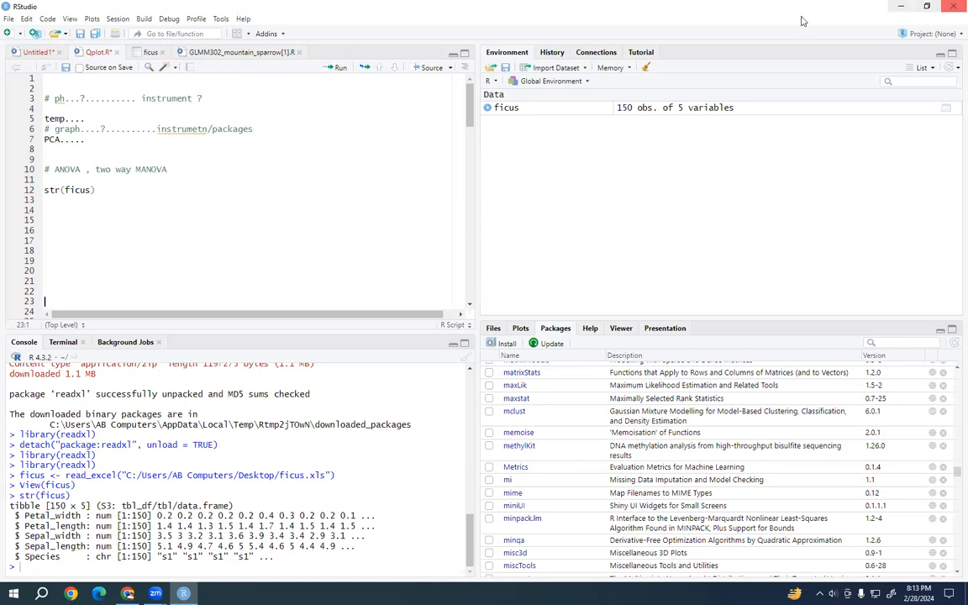
click(82, 200)
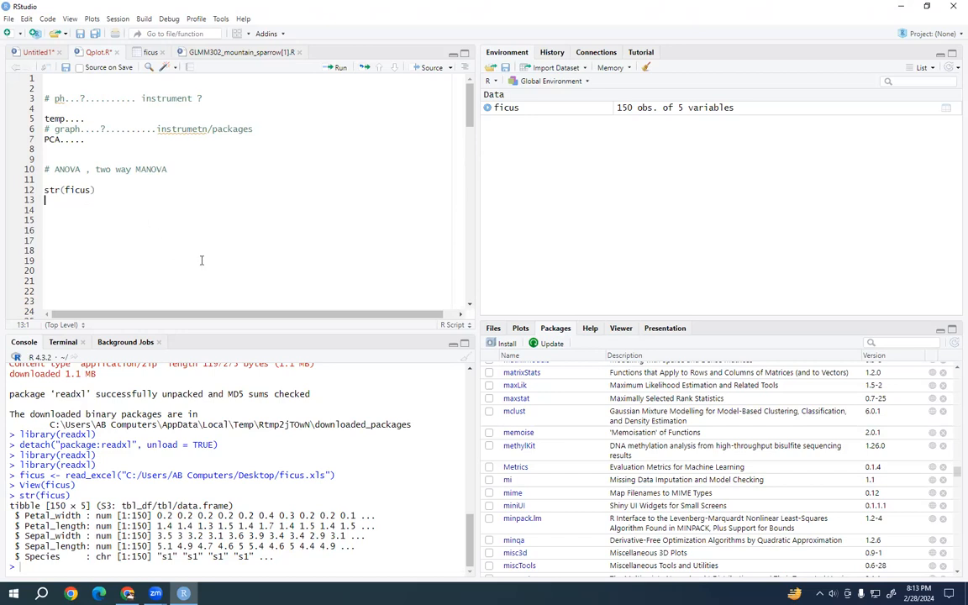
Copy the str(ficus) command together with its structure output from the R console.
drag(18, 496, 13, 364)
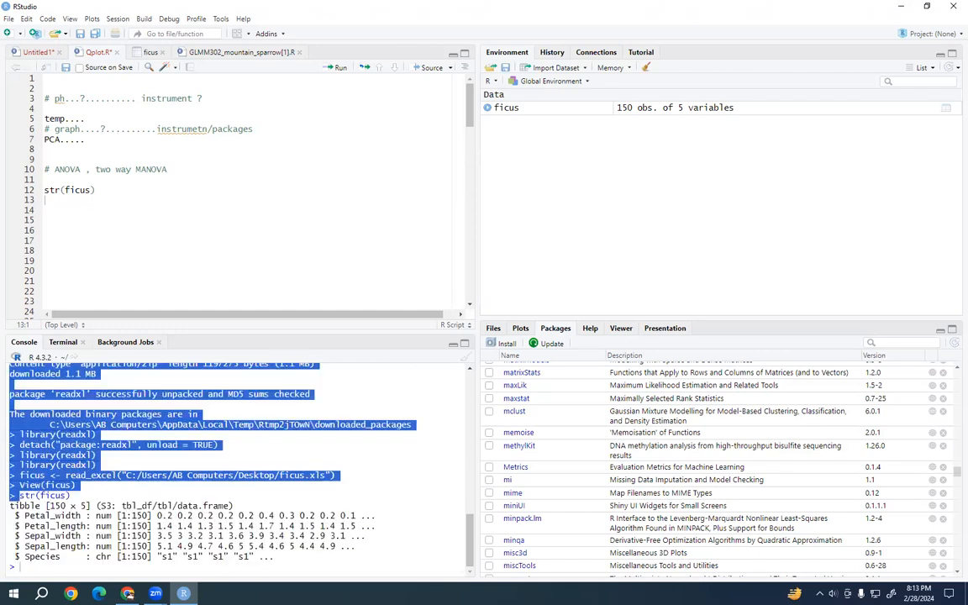
drag(220, 571, 220, 568)
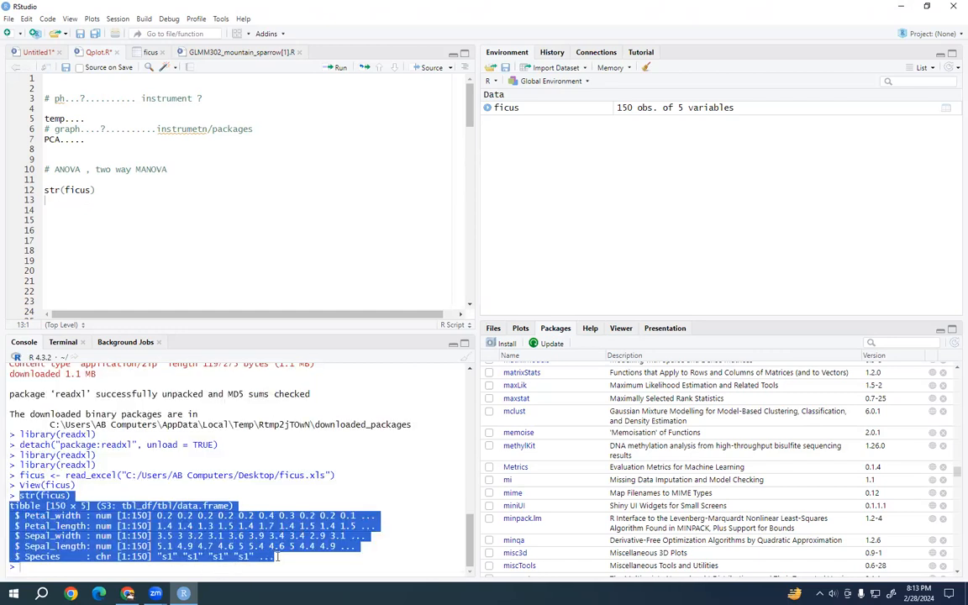
right_click(179, 443)
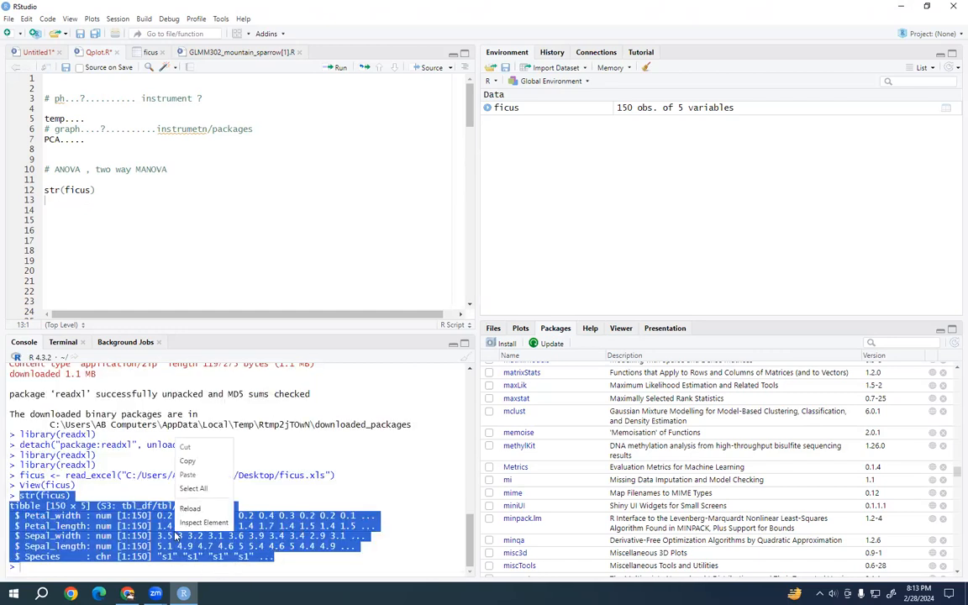
click(187, 461)
Switch to ChatGPT in the browser, start a new chat and paste the ficus structure output into the message.
click(127, 594)
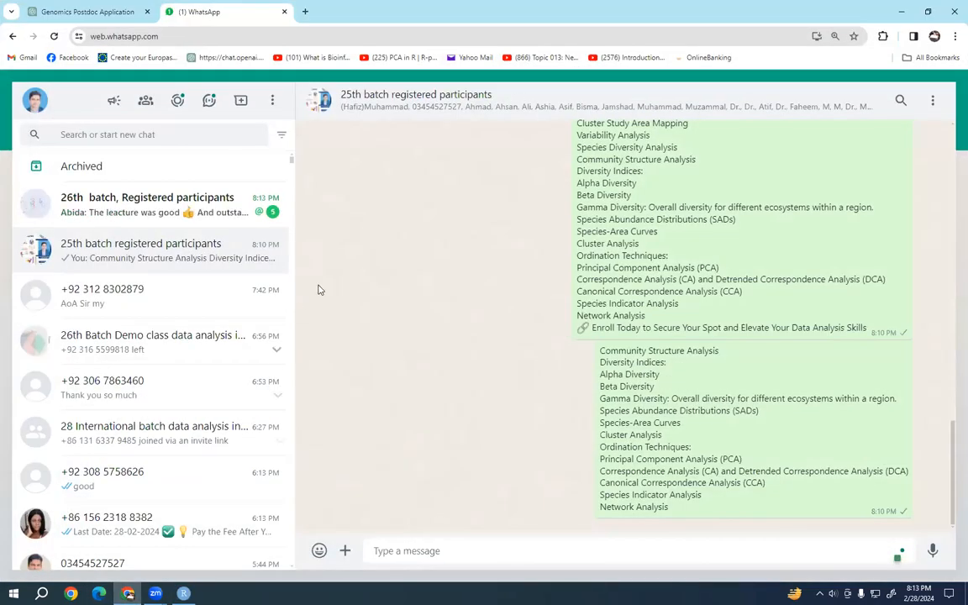
click(87, 12)
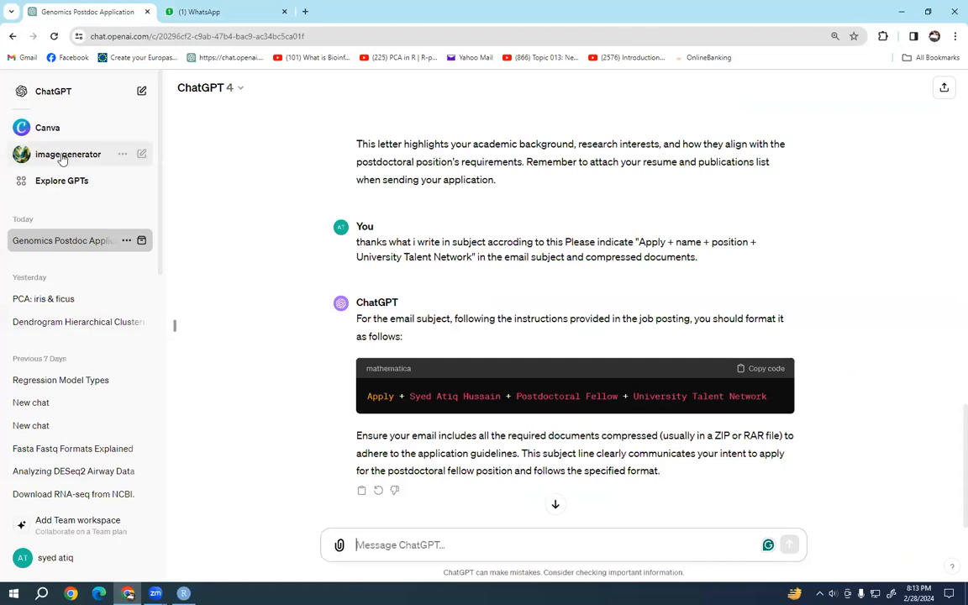
click(61, 93)
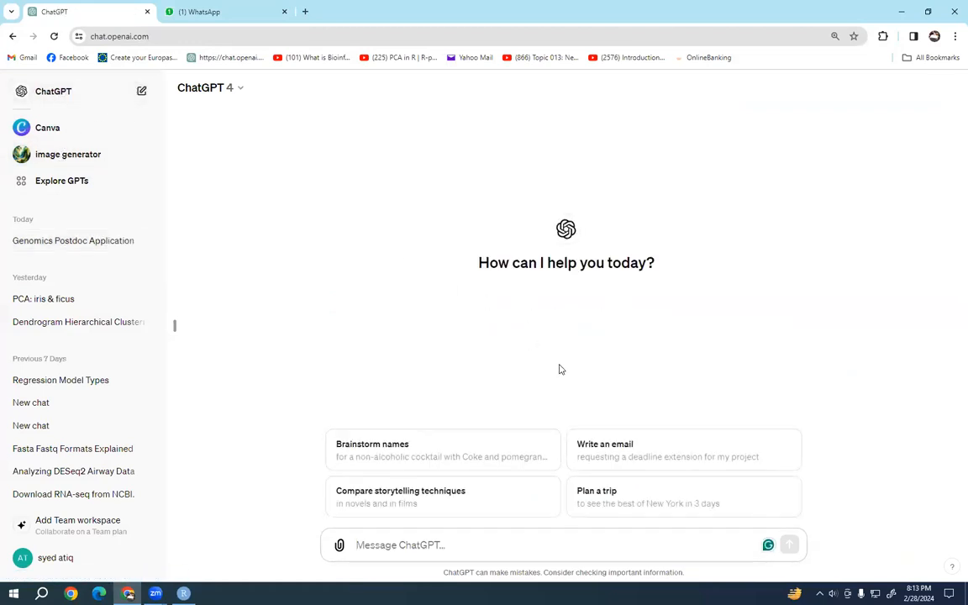
right_click(509, 547)
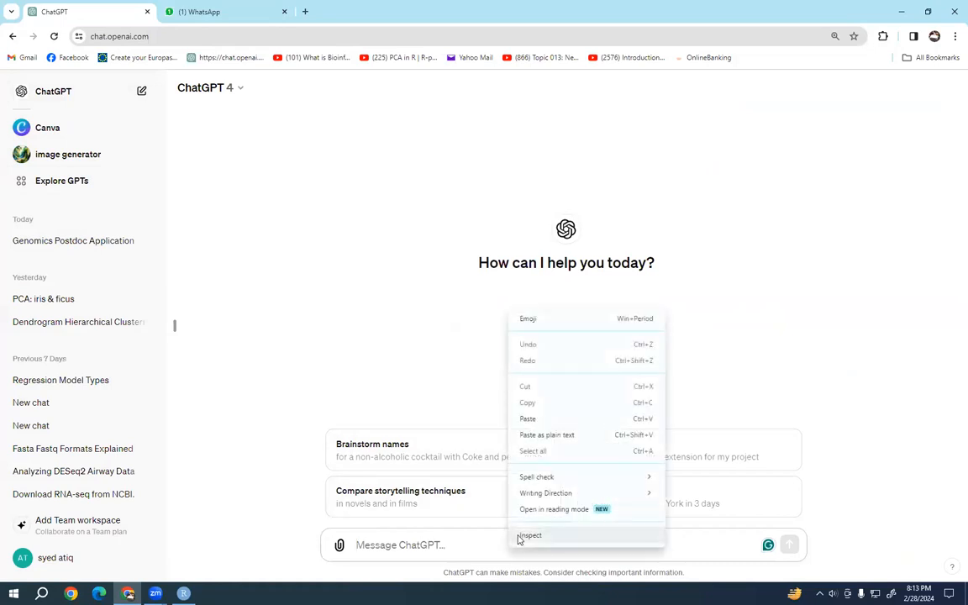
click(525, 420)
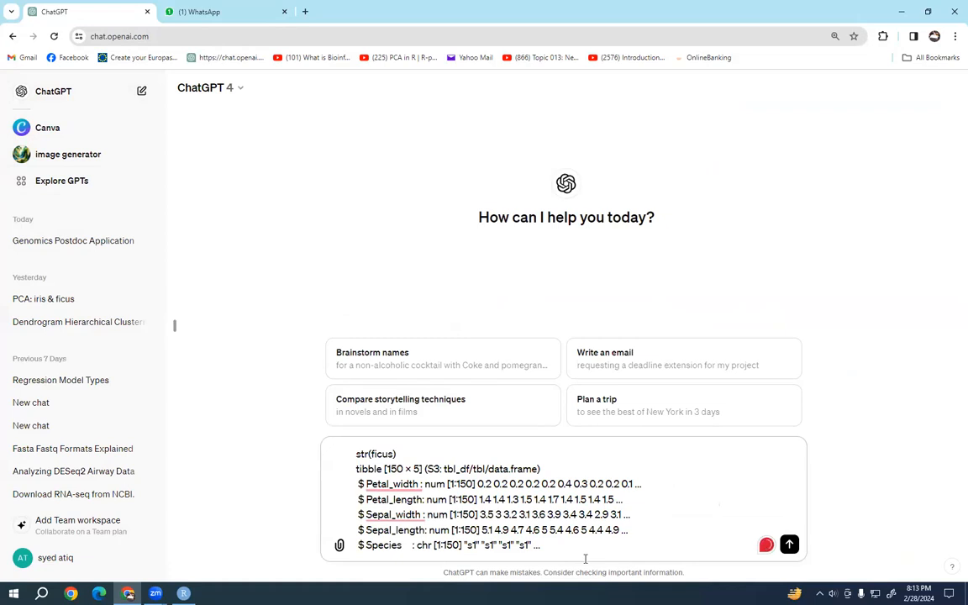
Complete the prompt with "i want check the effect of Species on other variable pleasee perform one way anova . write R script" and send it.
text(i want check the effect of Spe)
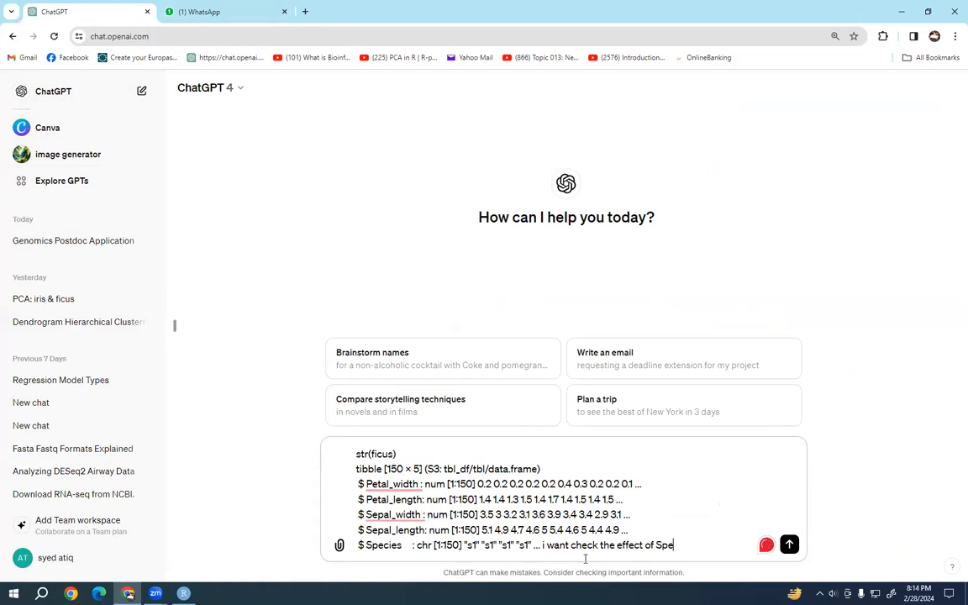
text(cies on other variable pleasee)
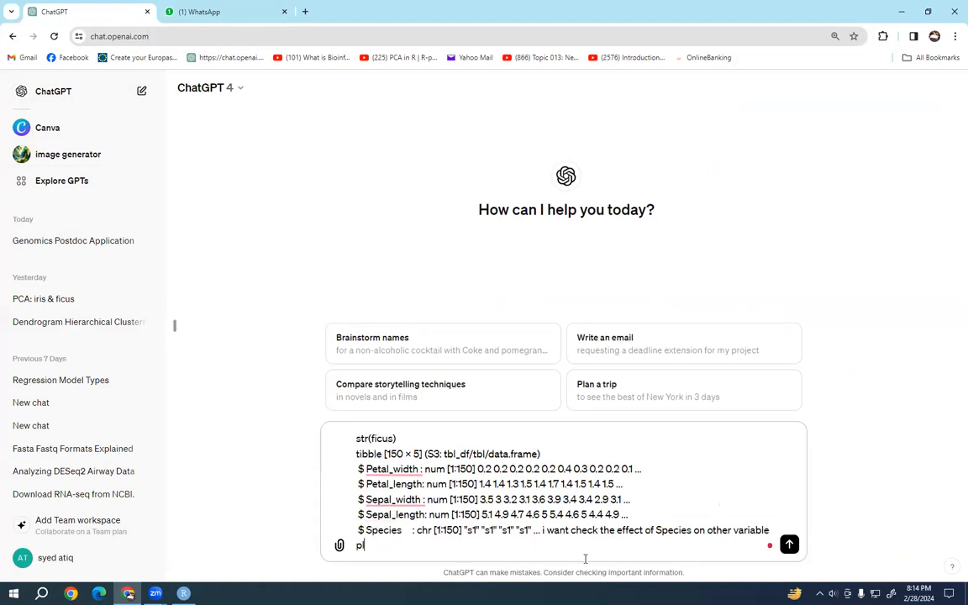
text( perform one)
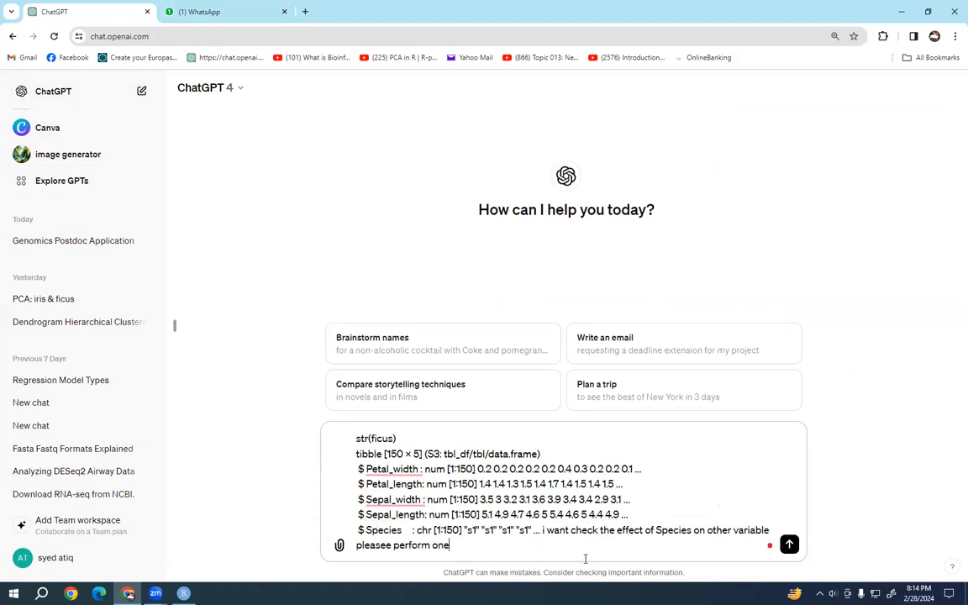
text( way anova . write R script)
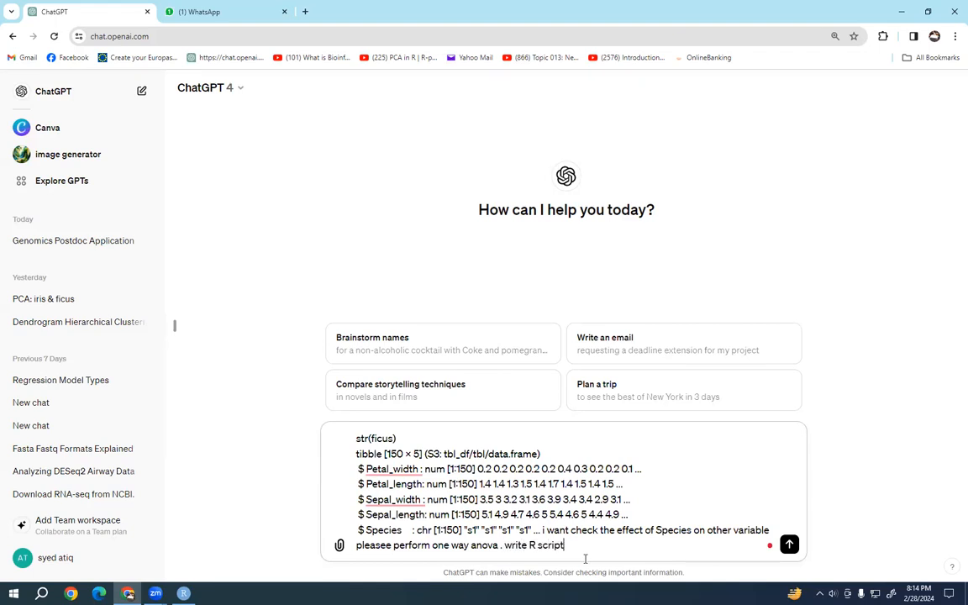
key(Return)
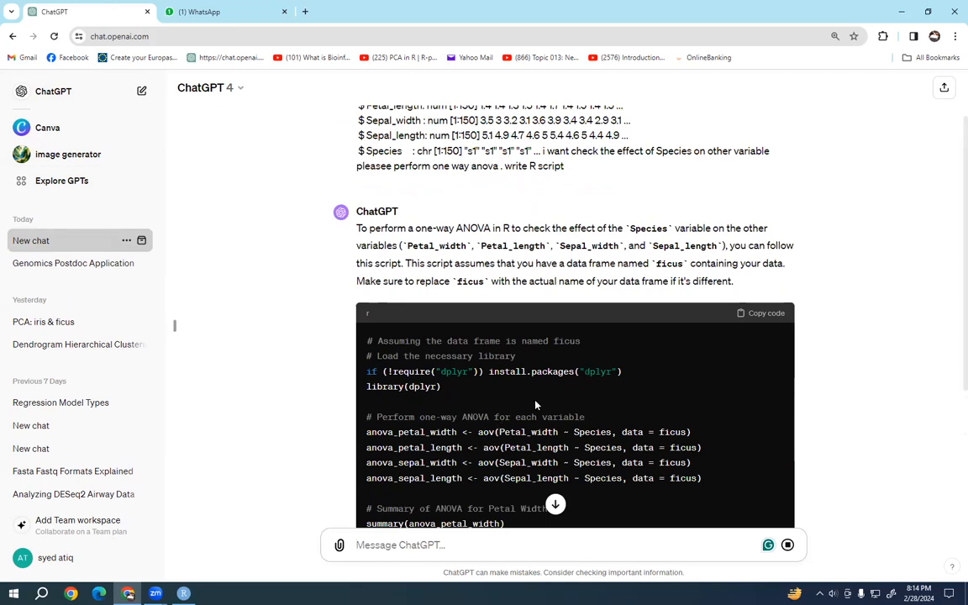
Look through the generated one-way ANOVA answer and copy its whole R code block.
scroll(536, 405, down, 1)
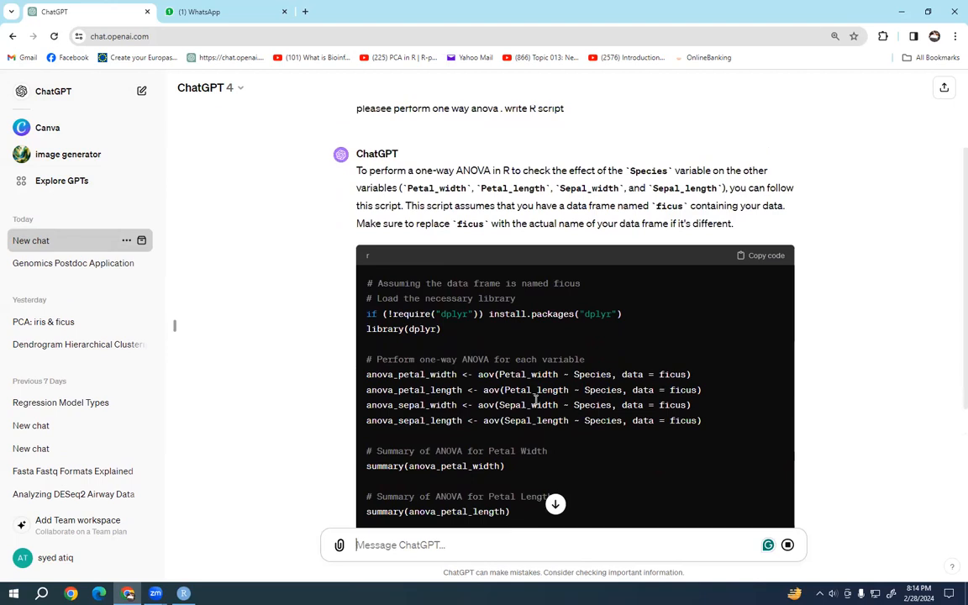
scroll(536, 401, down, 2)
scroll(536, 405, down, 1)
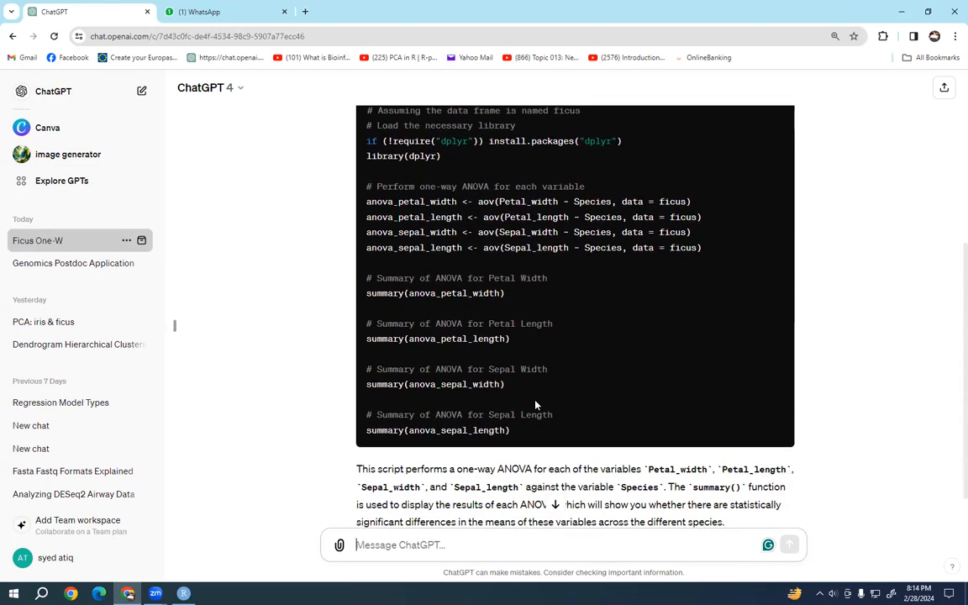
scroll(536, 404, up, 2)
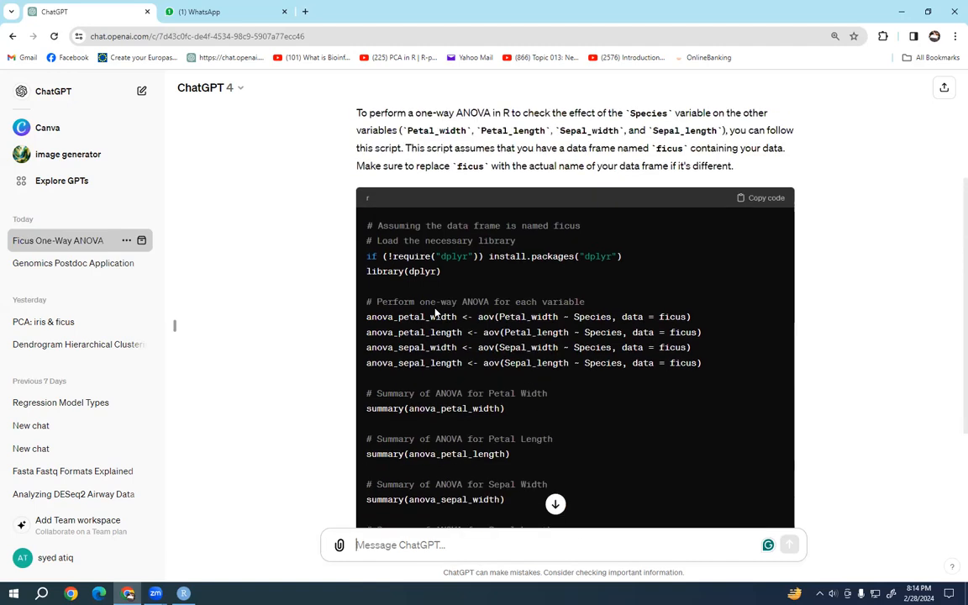
click(771, 201)
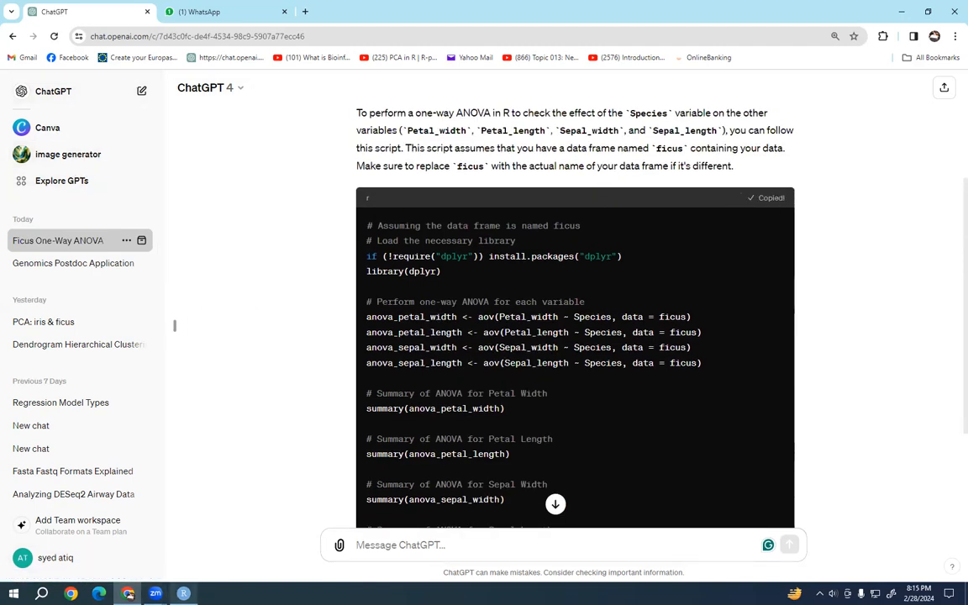
Return to RStudio and paste the copied ANOVA code below str(ficus), starting at line 16 of Qplot.R.
click(183, 593)
click(118, 210)
right_click(119, 239)
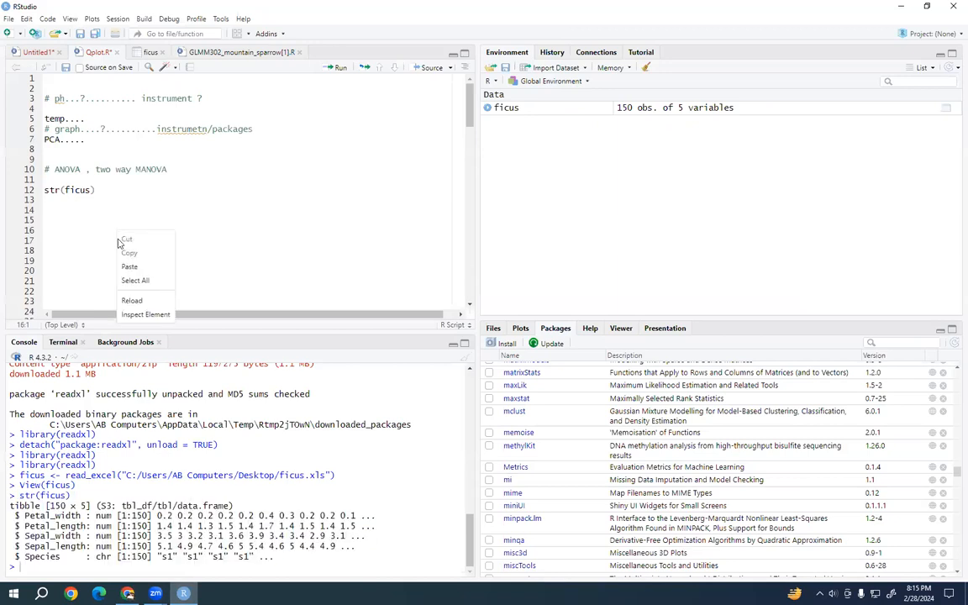
click(130, 266)
Run the library(dplyr) line of the pasted code to load the package.
scroll(131, 210, up, 3)
click(115, 180)
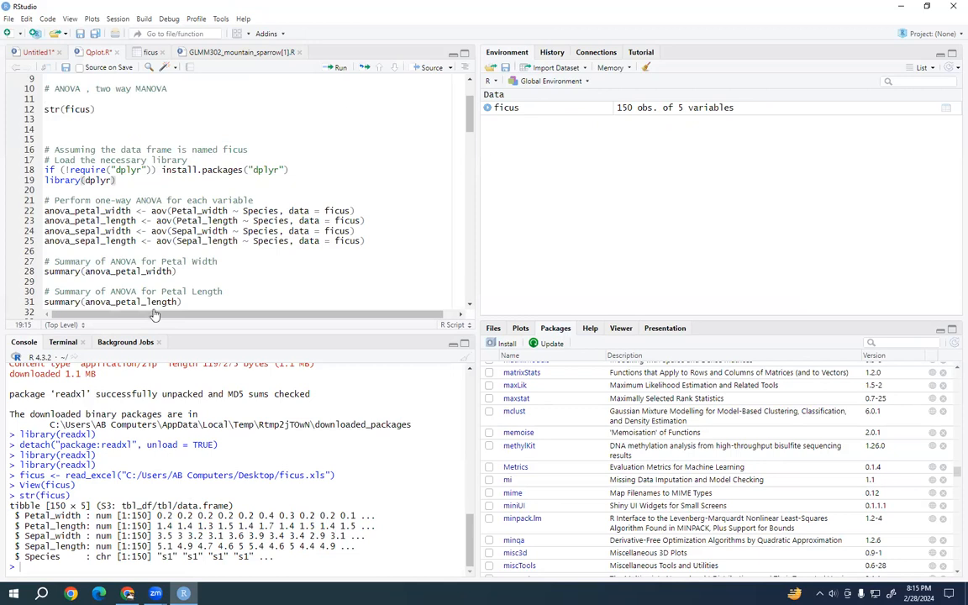
key(ctrl+Return)
Run the four aov lines that model petal width, petal length, sepal width and sepal length by Species.
click(168, 210)
click(340, 68)
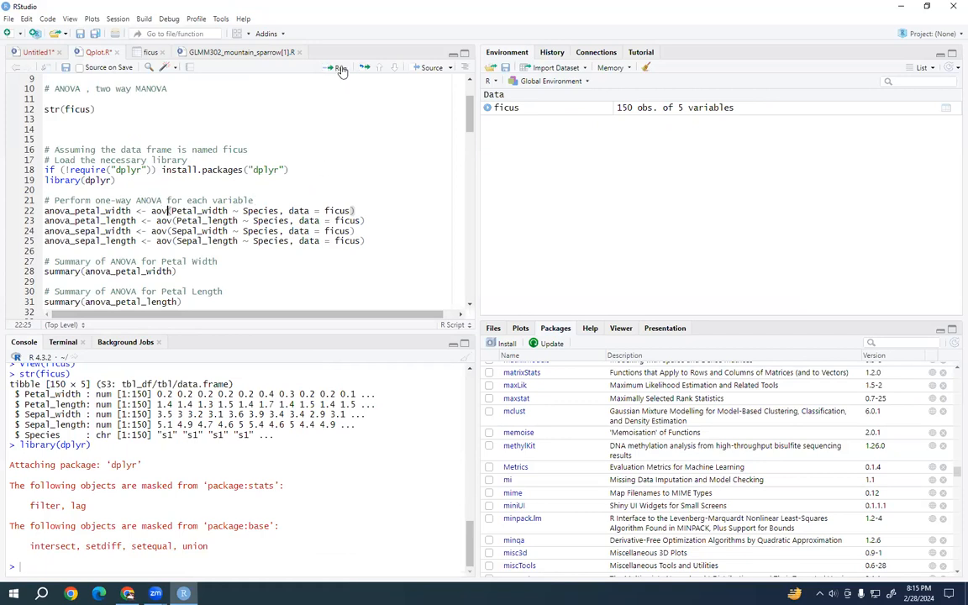
click(341, 68)
click(341, 68)
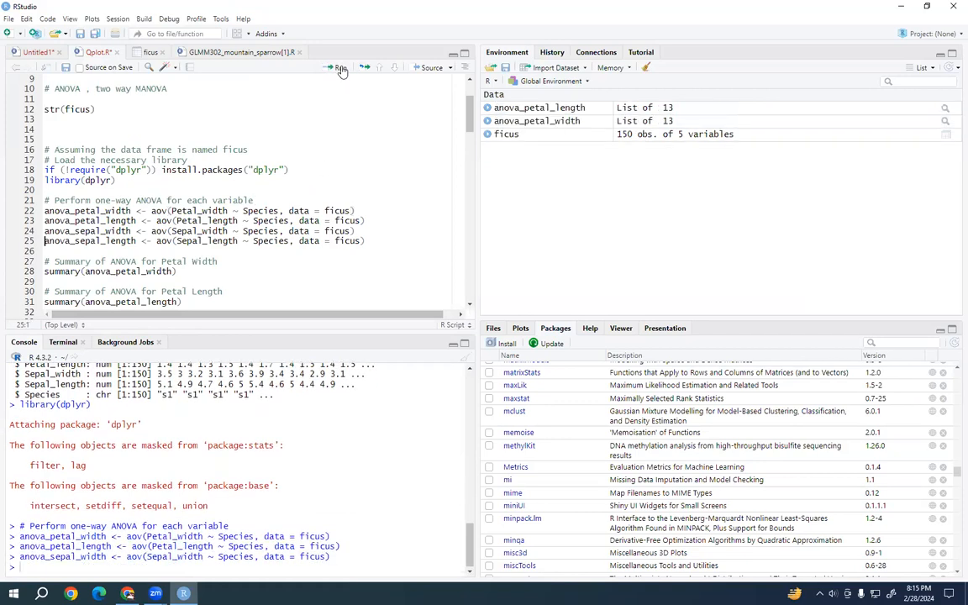
click(341, 68)
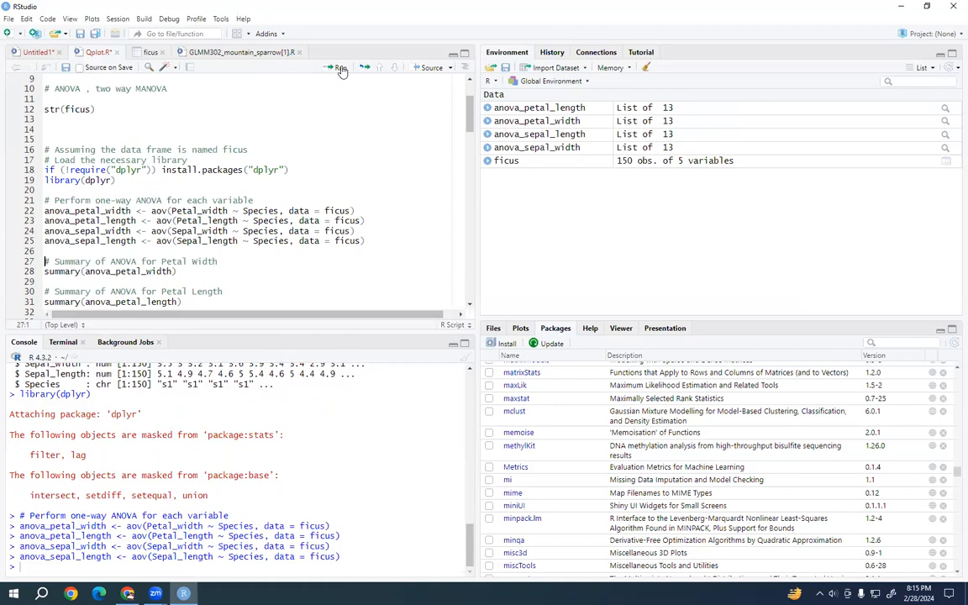
Run the ANOVA summaries for petal width, petal length, sepal width and sepal length.
click(340, 69)
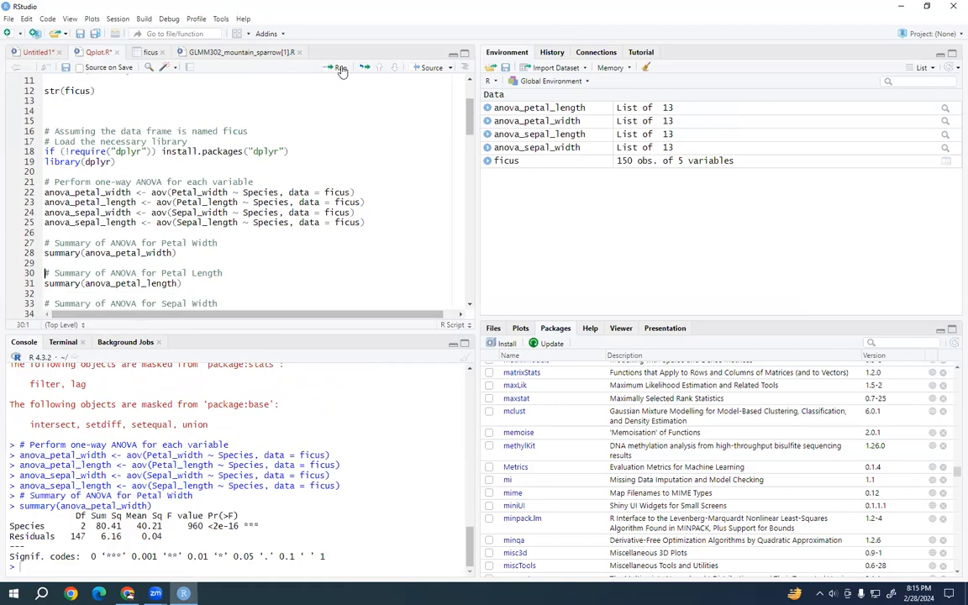
click(340, 68)
click(341, 68)
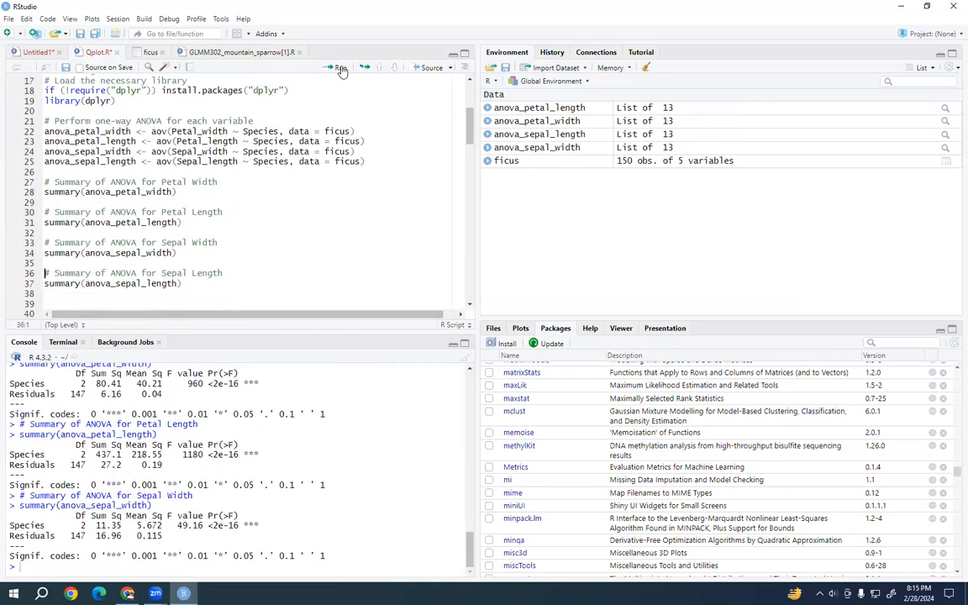
click(341, 68)
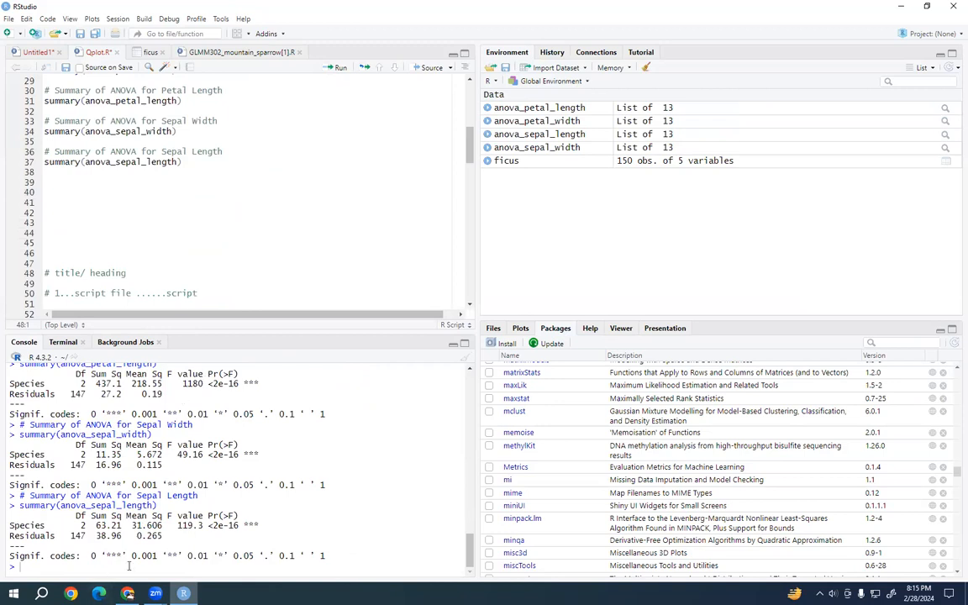
Review the four ANOVA summaries in the console and the Species term in the script's aov formulas.
scroll(210, 492, up, 4)
scroll(220, 492, up, 3)
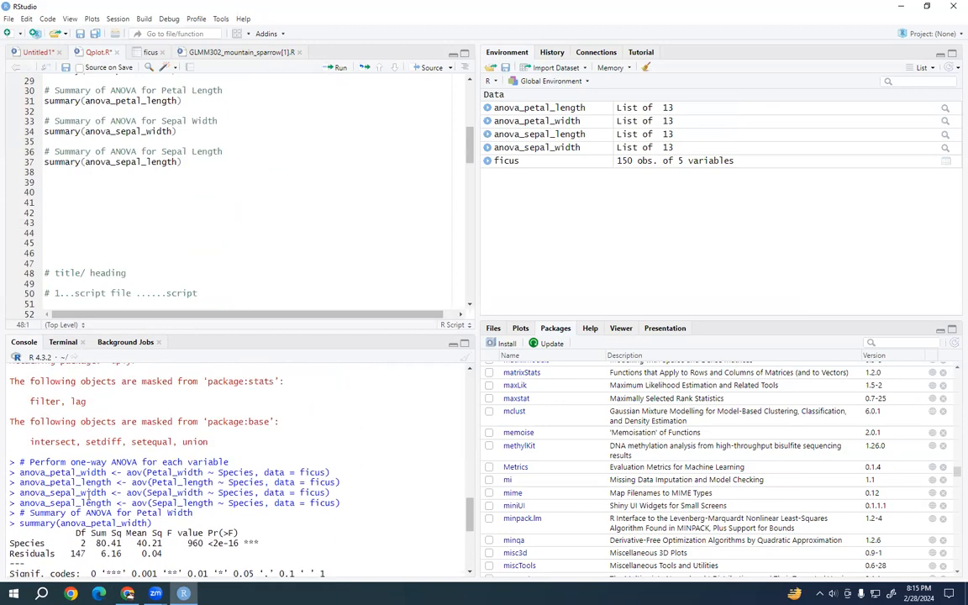
scroll(50, 436, down, 3)
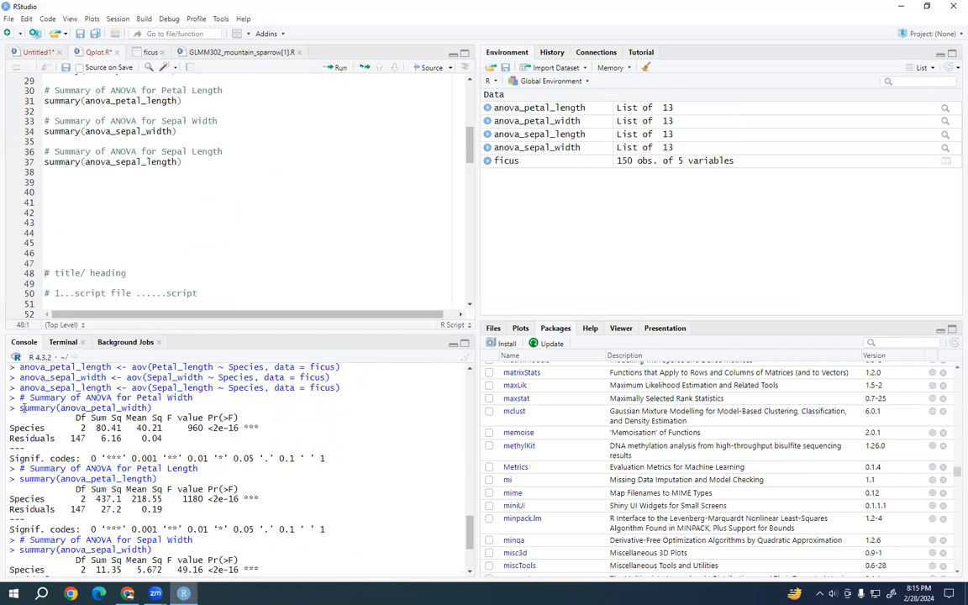
drag(23, 408, 322, 555)
click(72, 410)
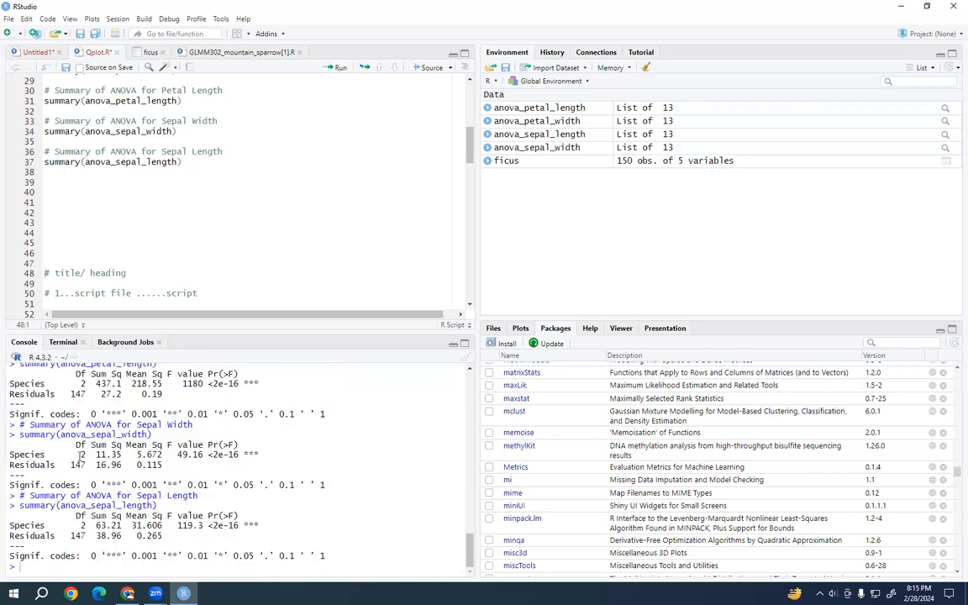
scroll(75, 458, up, 3)
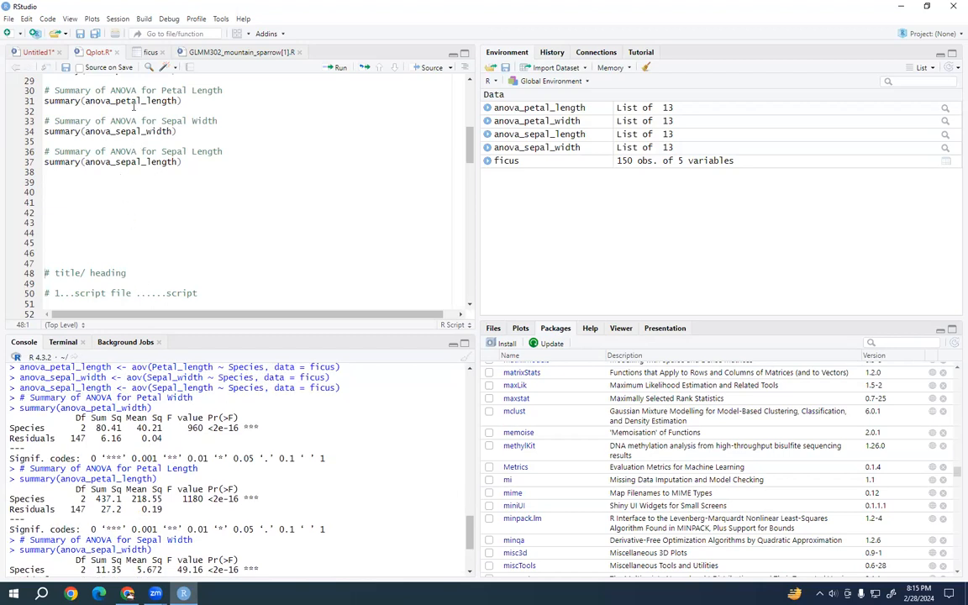
scroll(123, 109, up, 1)
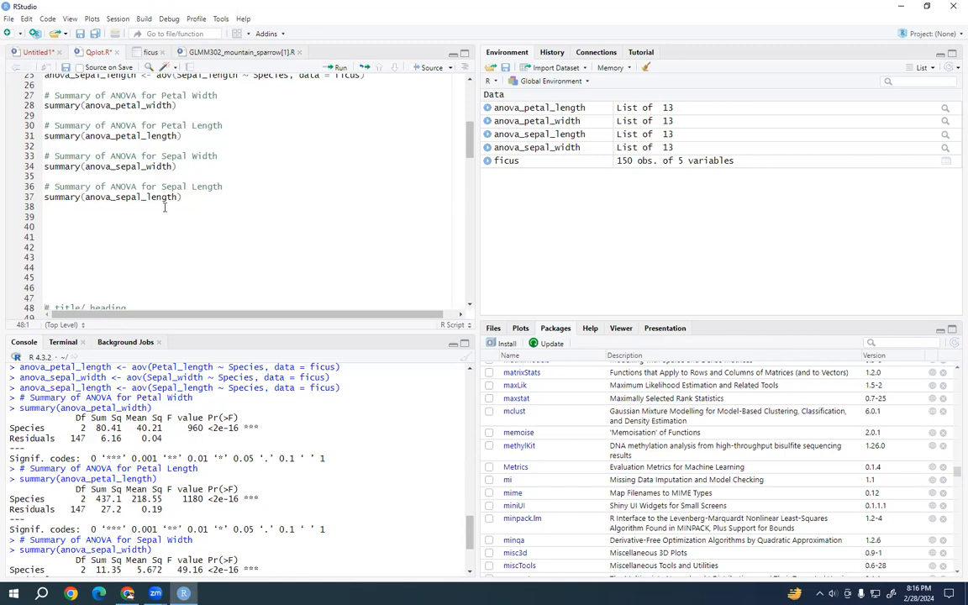
scroll(164, 206, up, 5)
scroll(164, 206, up, 3)
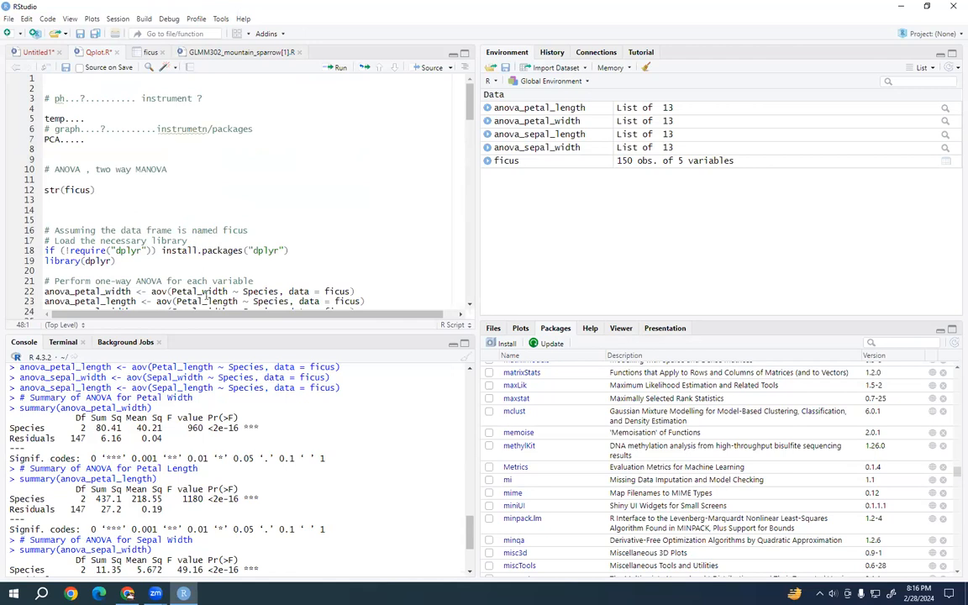
double_click(245, 291)
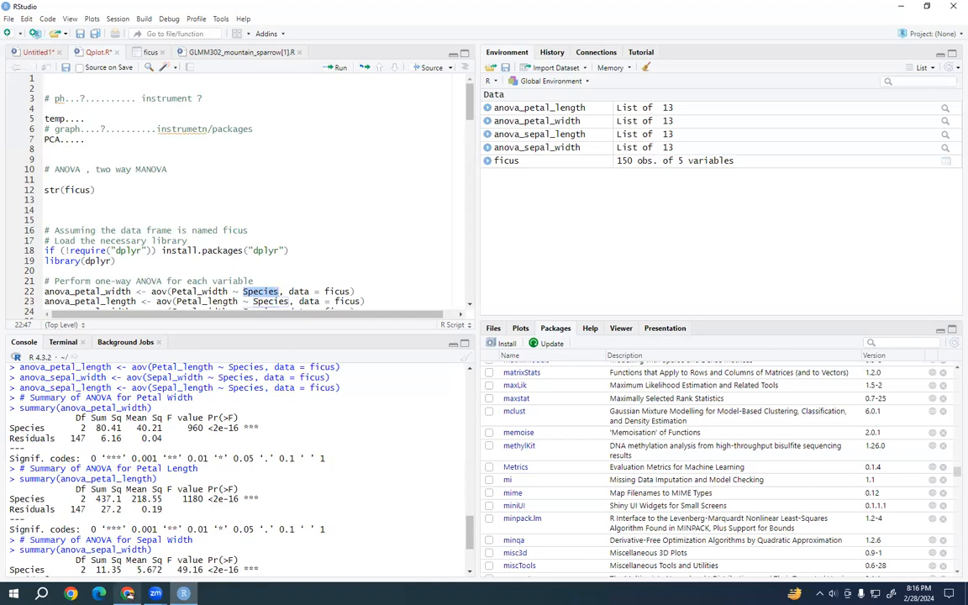
key(alt+Tab)
scroll(529, 287, down, 3)
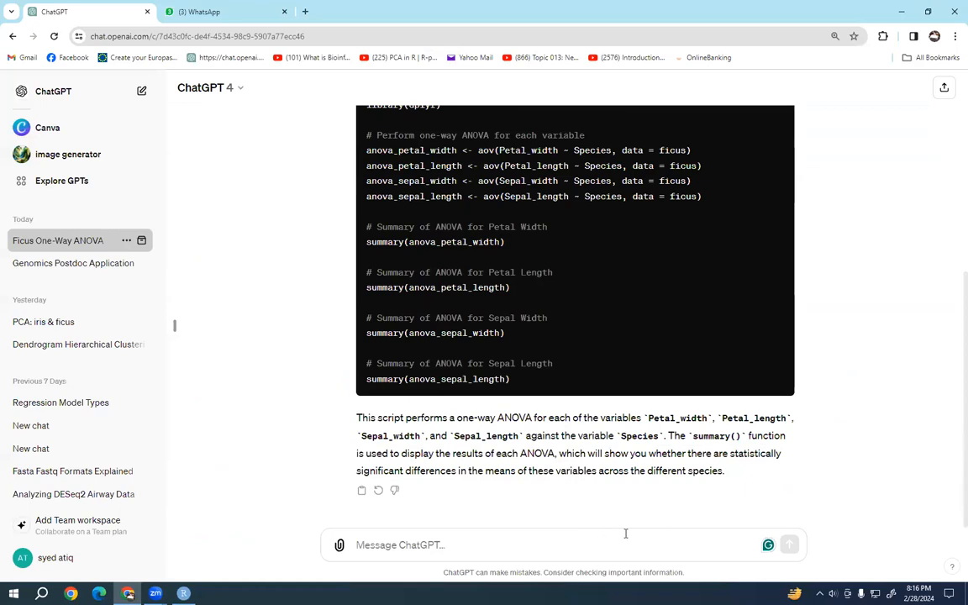
click(690, 540)
click(183, 594)
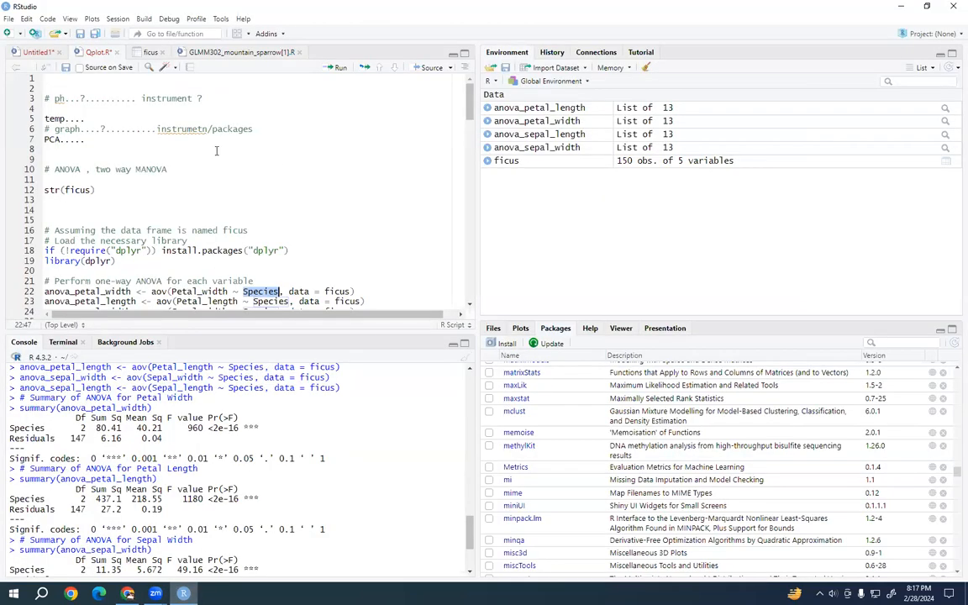
Add blank lines below str(ficus) in Qplot.R and enter data("iris") on line 15.
click(84, 210)
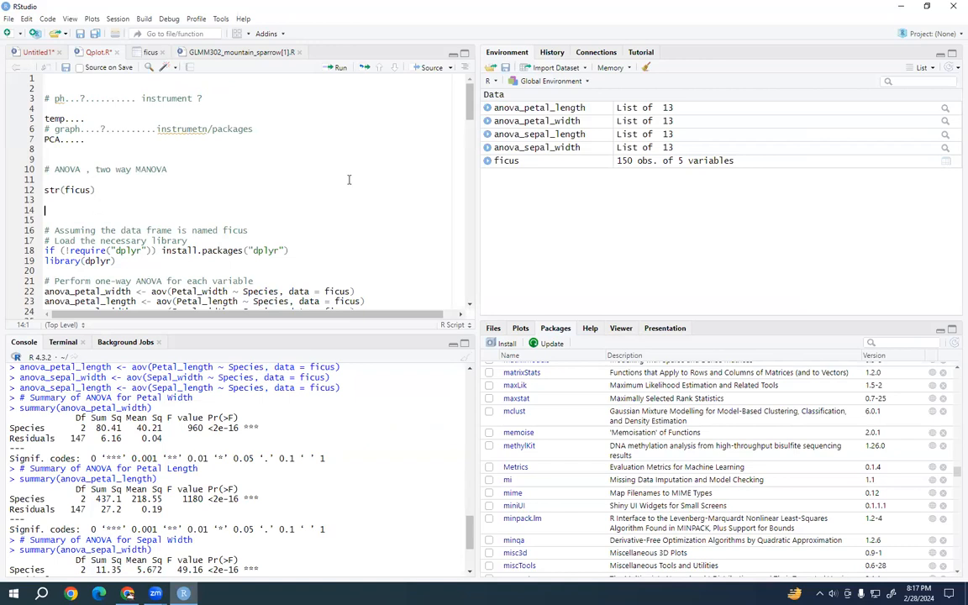
key(Return)
key(Return)
key(Return)
key(Return)
key(Up)
key(Up)
key(Up)
text(data)
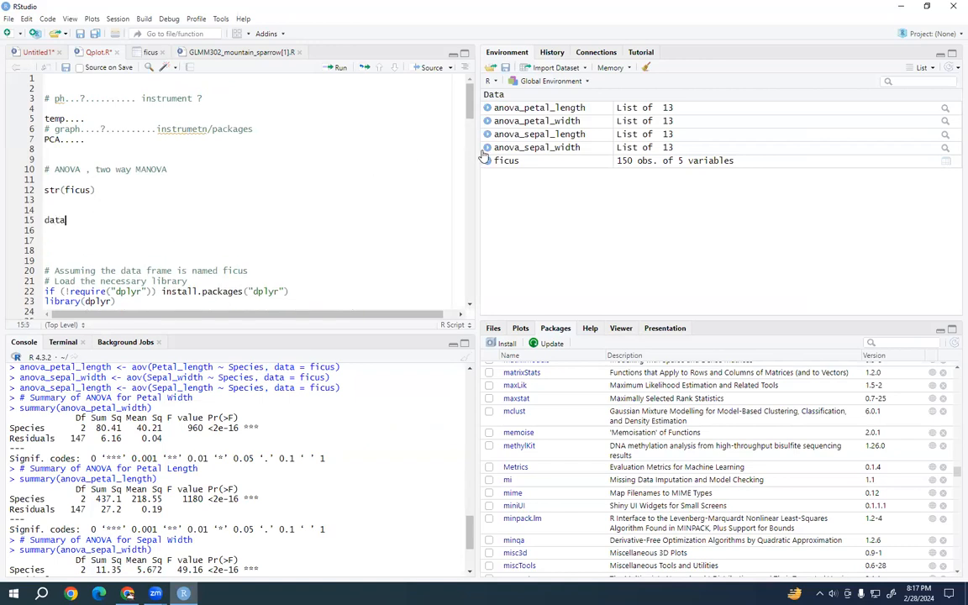
text(()
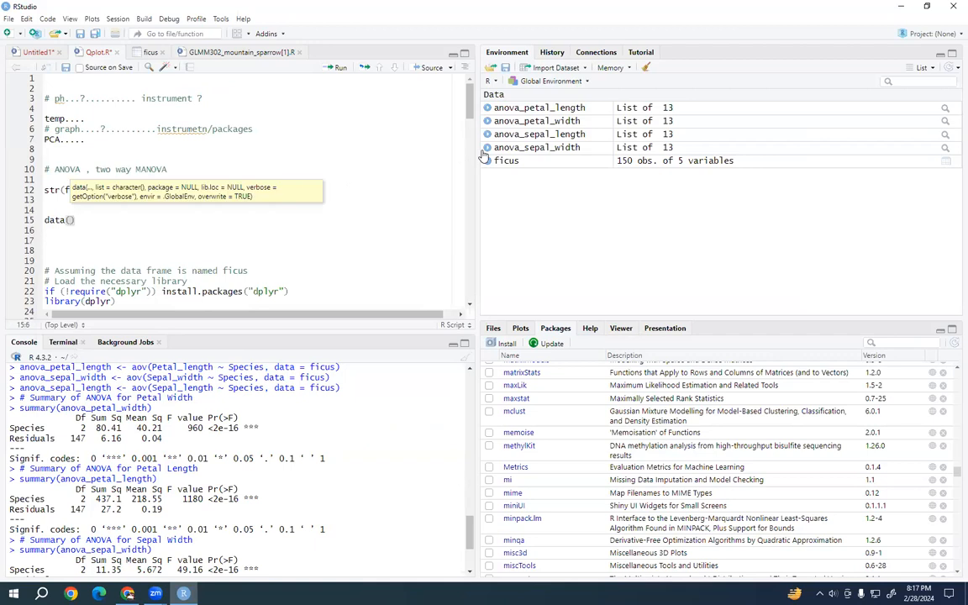
text(iris)
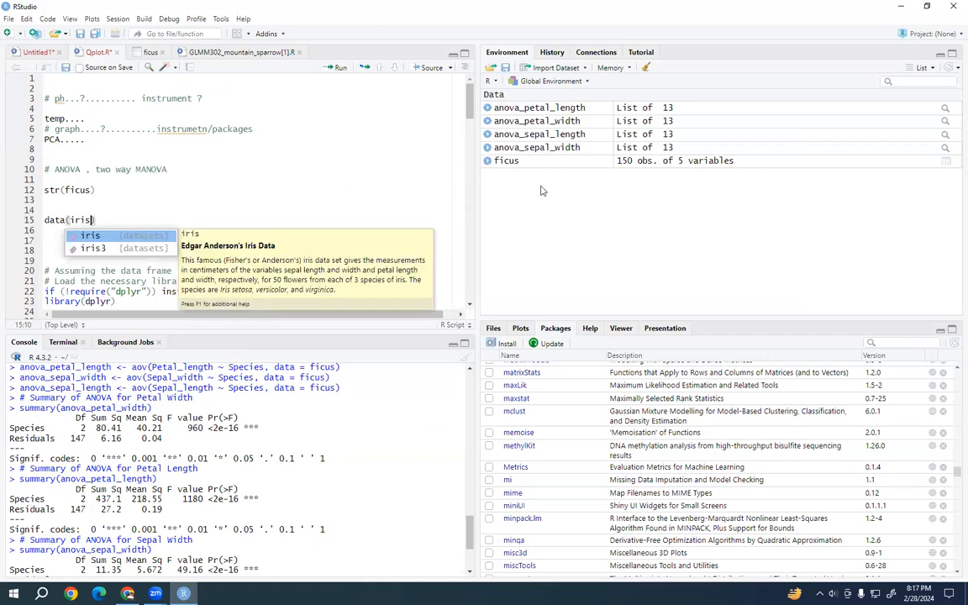
click(97, 239)
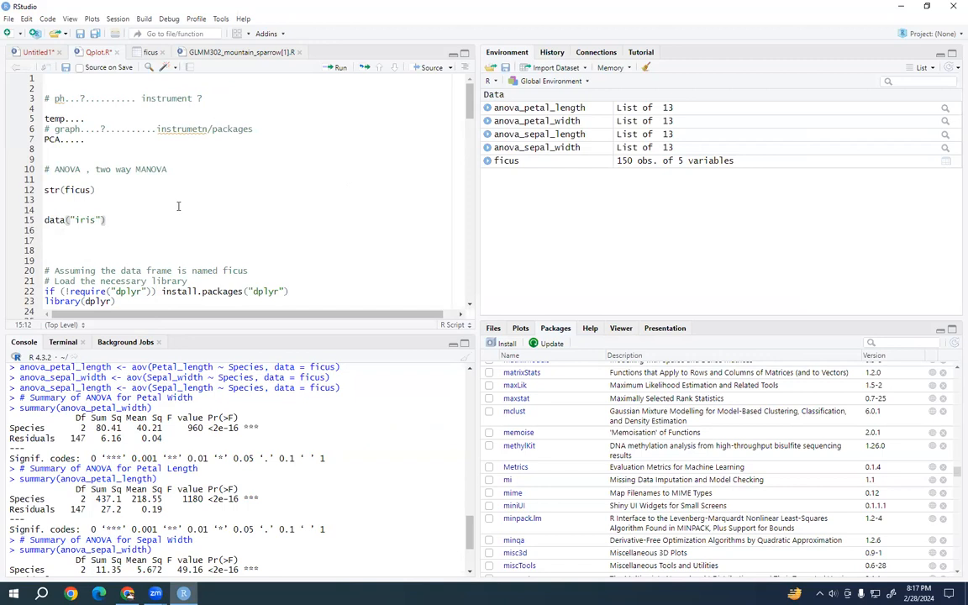
Run the data("iris") line and open the loaded iris dataset in the data viewer.
click(131, 219)
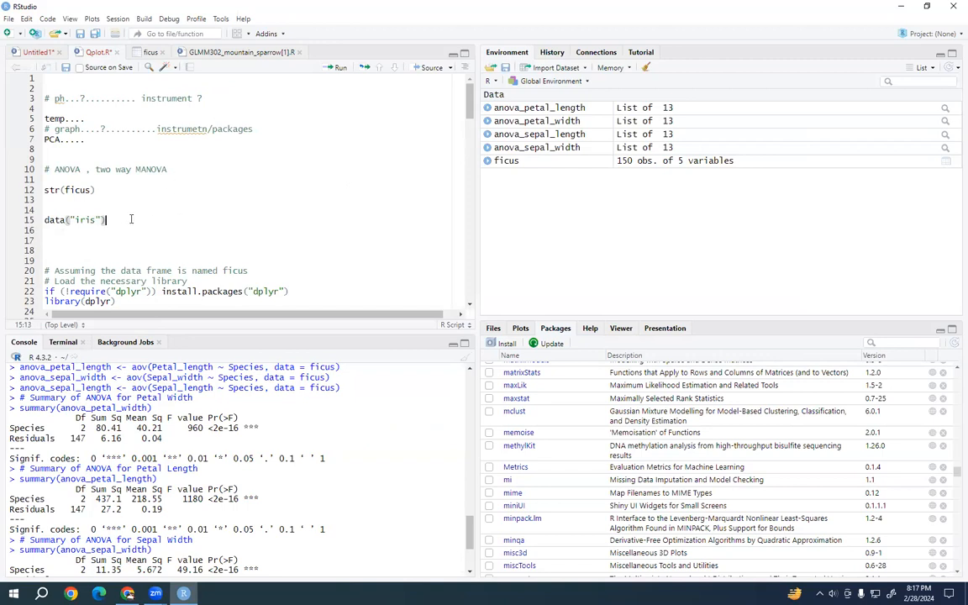
click(337, 69)
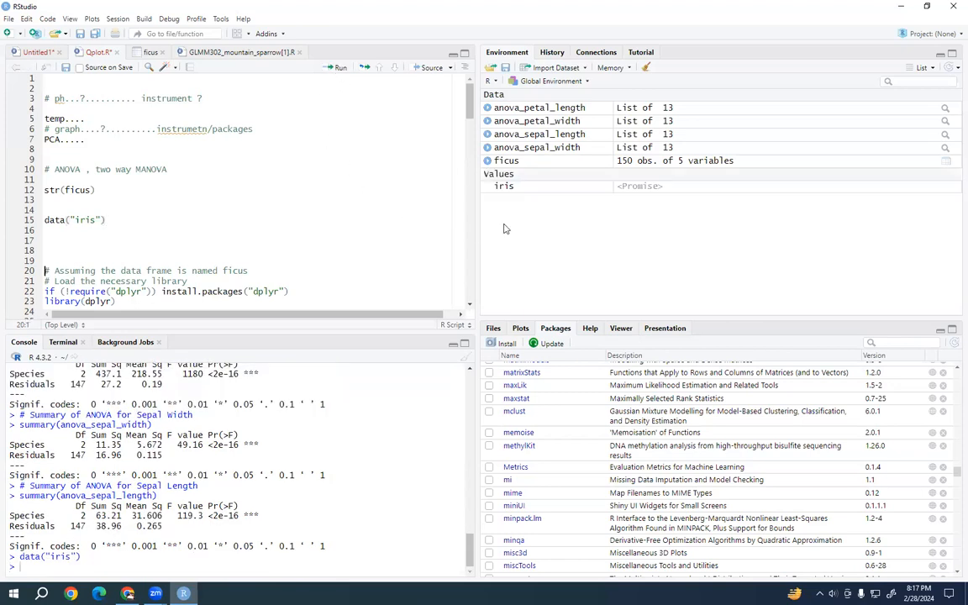
click(516, 192)
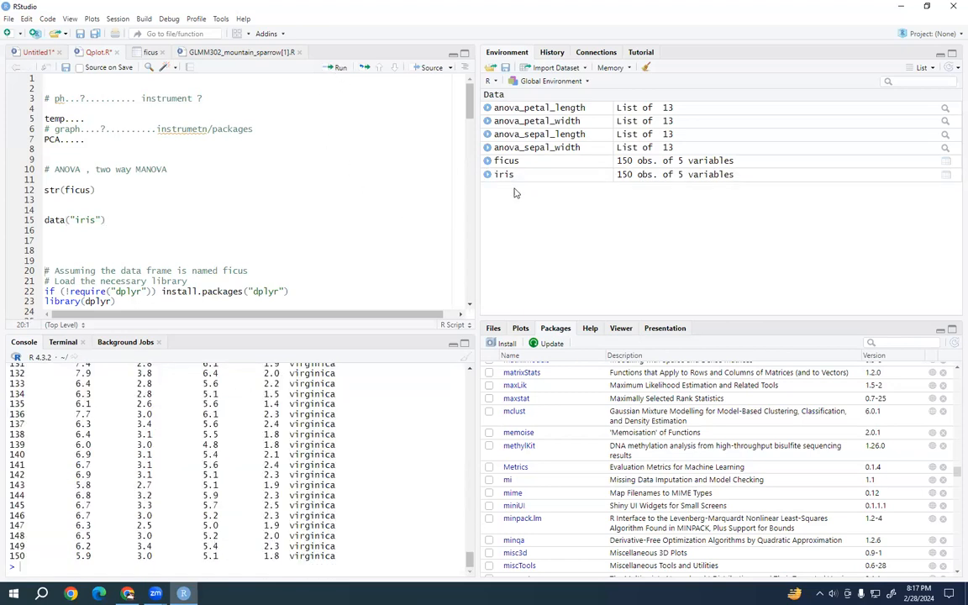
click(513, 177)
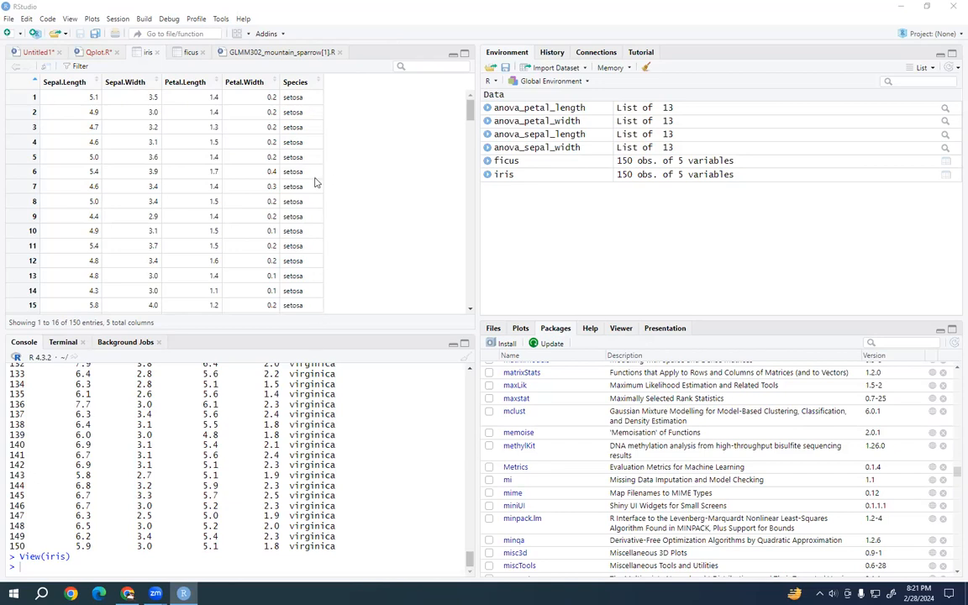
Compare the columns and Species values of the ficus and iris data tables.
click(179, 54)
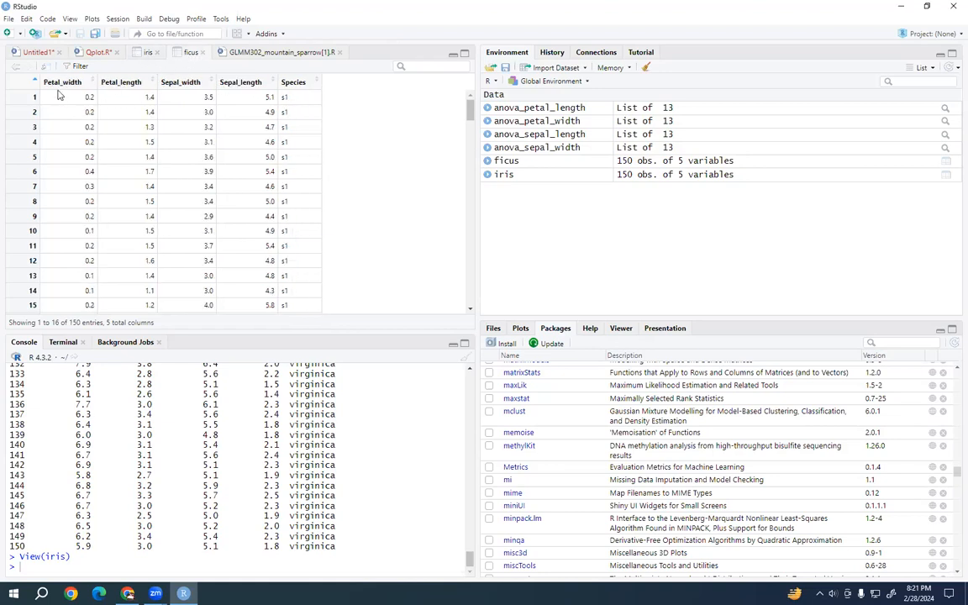
click(147, 53)
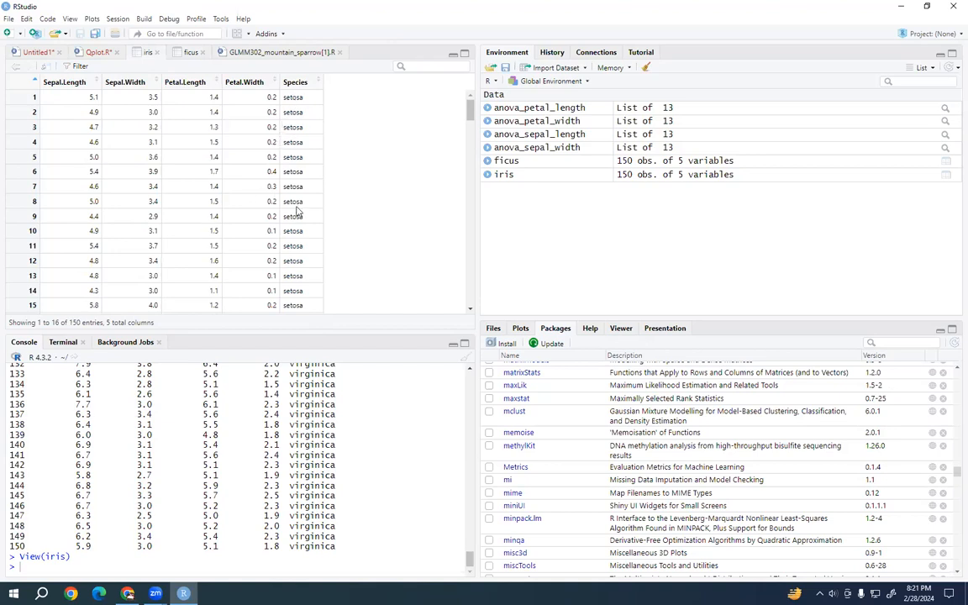
click(187, 53)
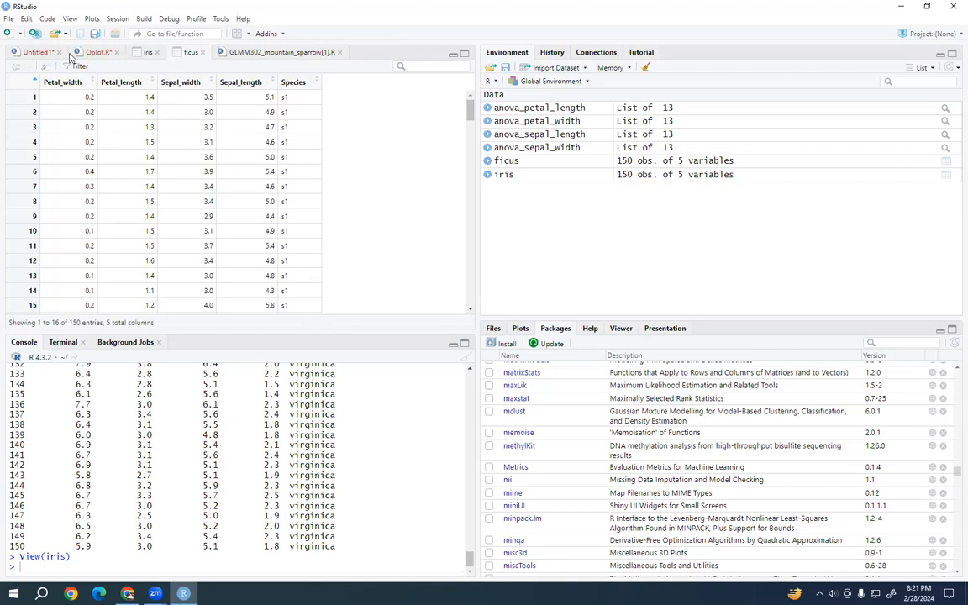
click(42, 54)
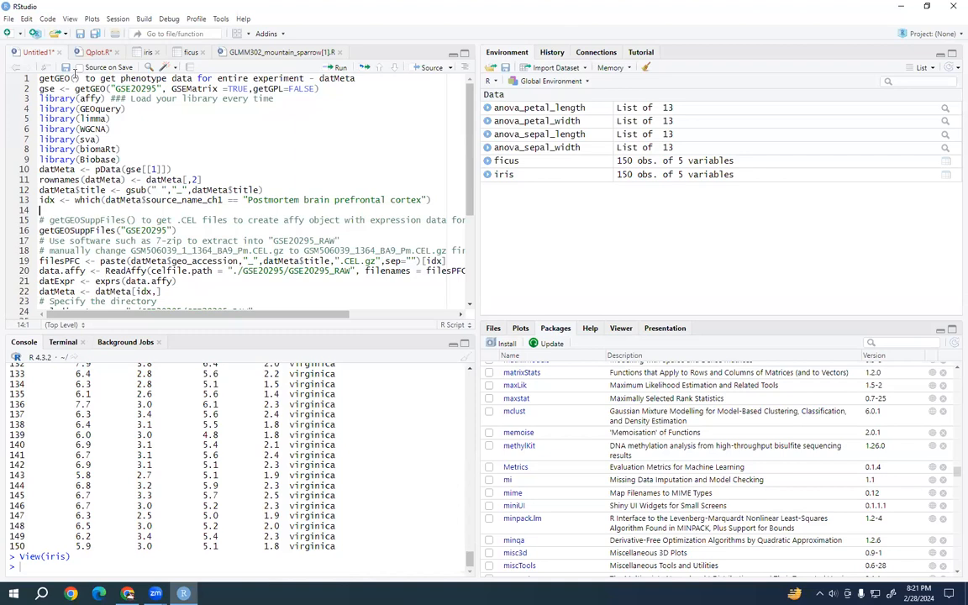
Switch to ChatGPT and ask "i want to perform two way anova , is there any built in data set in R or within any package of R".
key(alt+Tab)
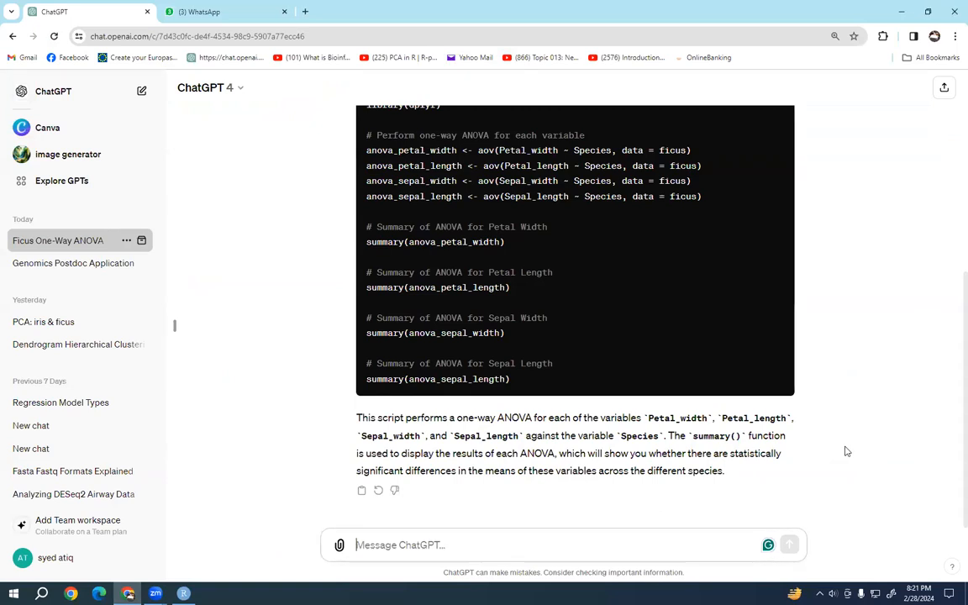
text(i)
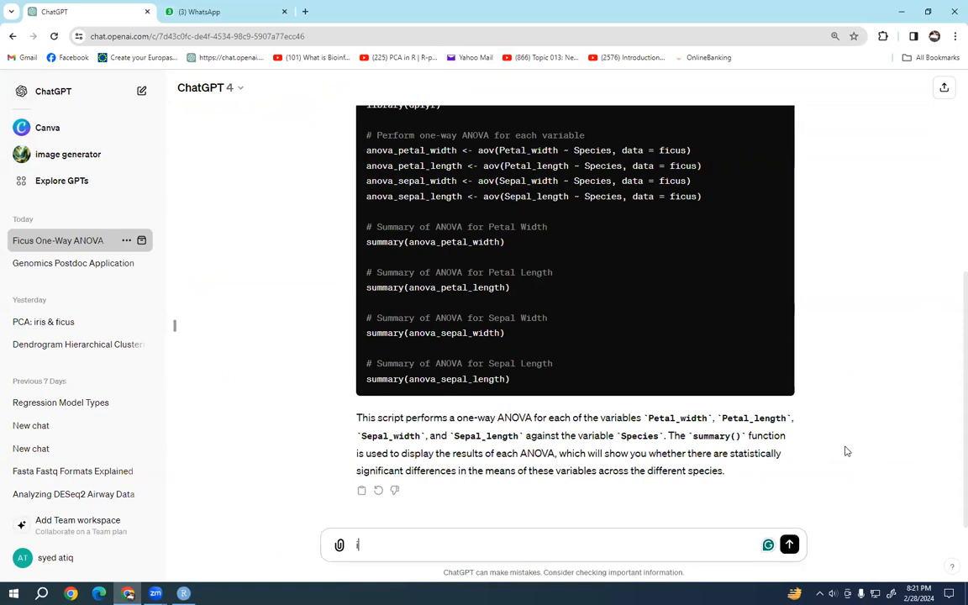
text( want to perform)
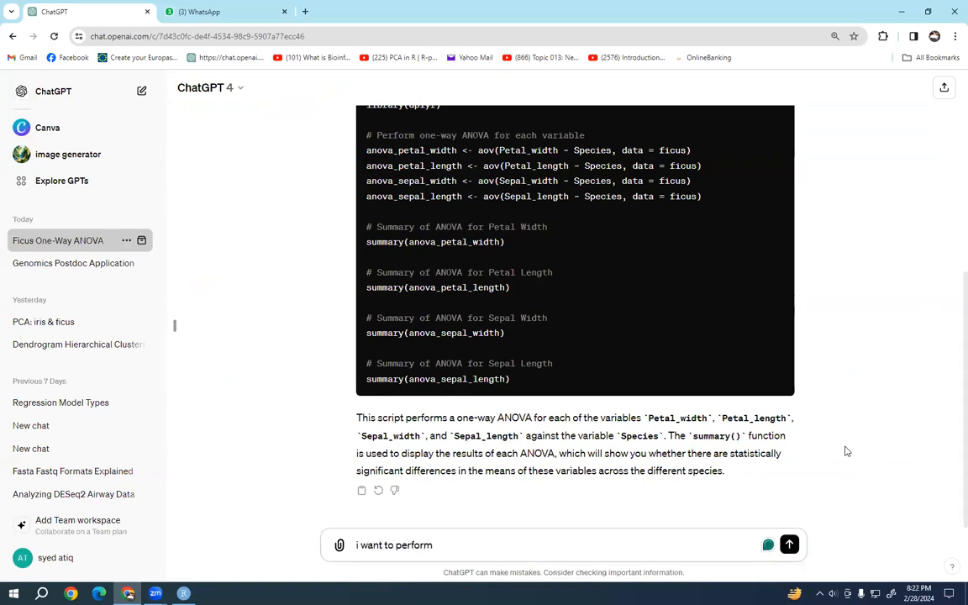
text(o wayn)
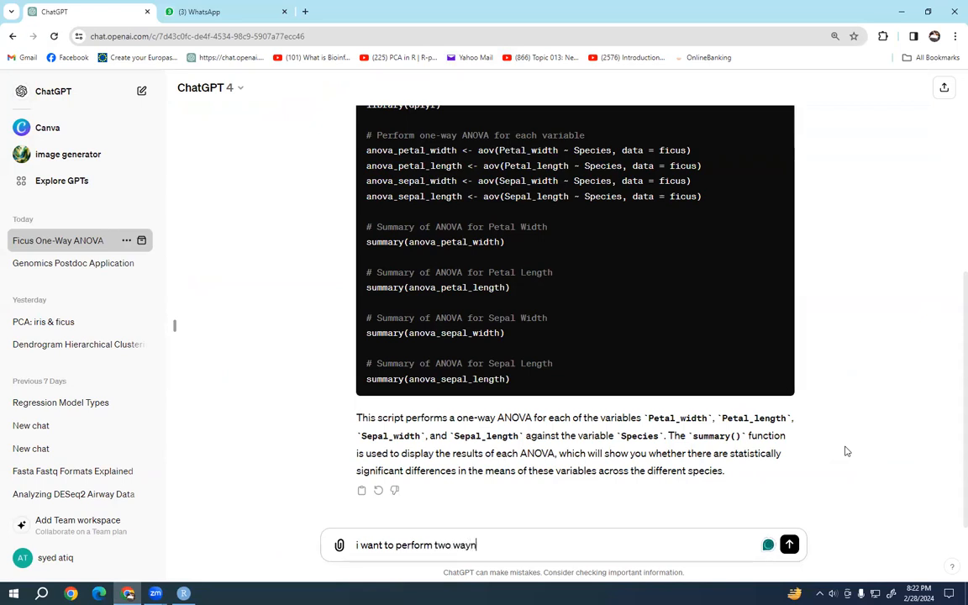
key(BackSpace)
text( anova , is there any)
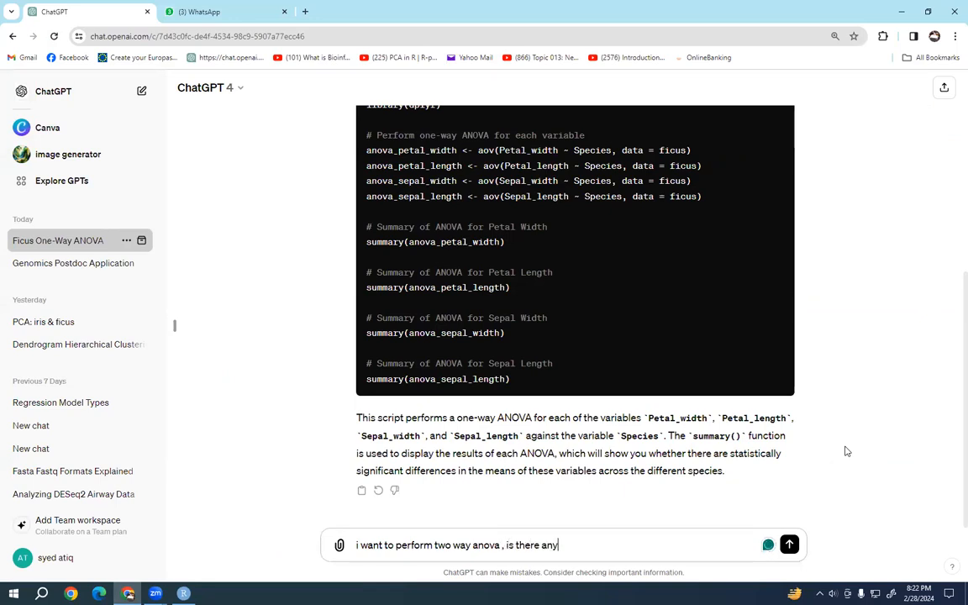
text( buil)
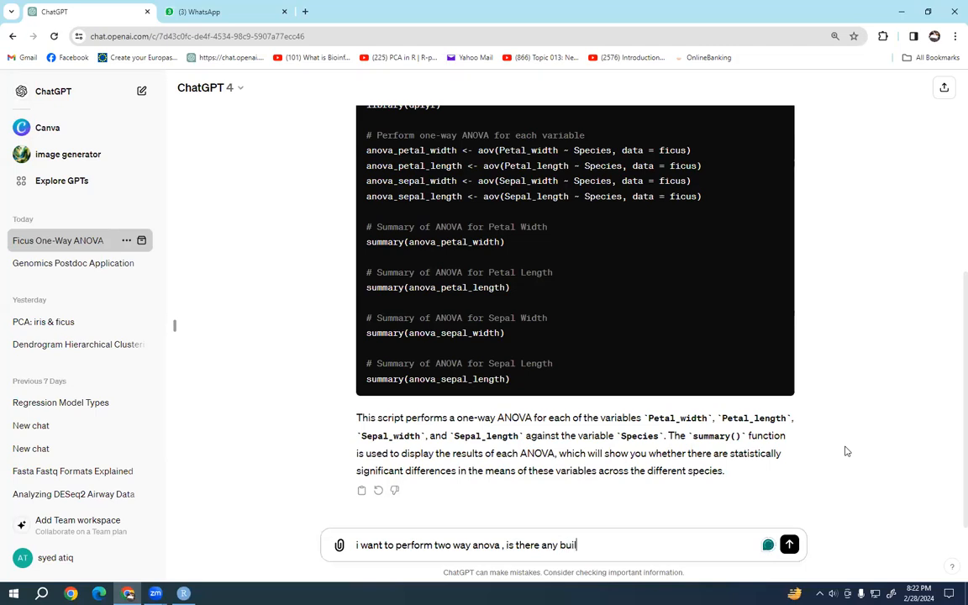
text(t in data )
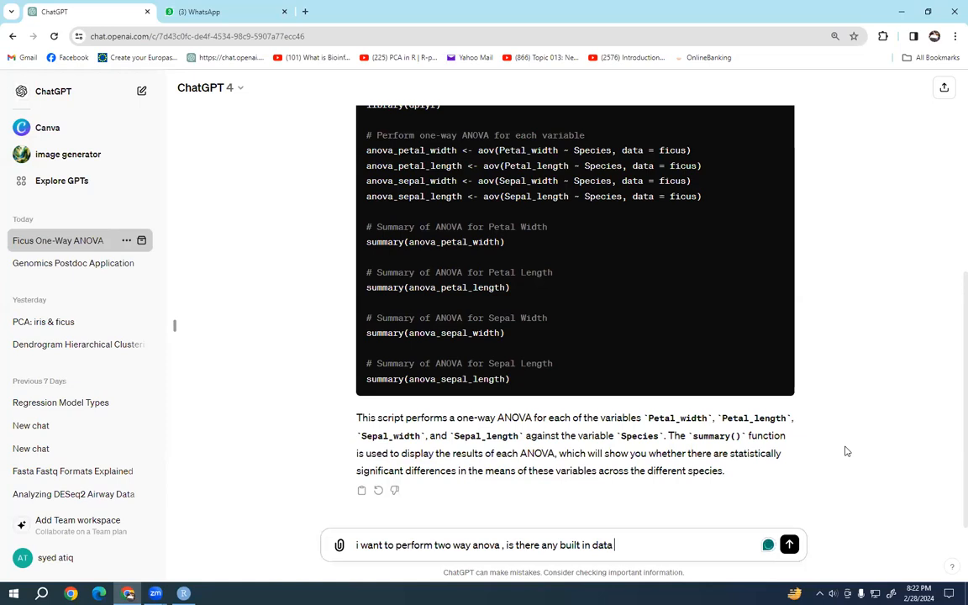
text(set in R)
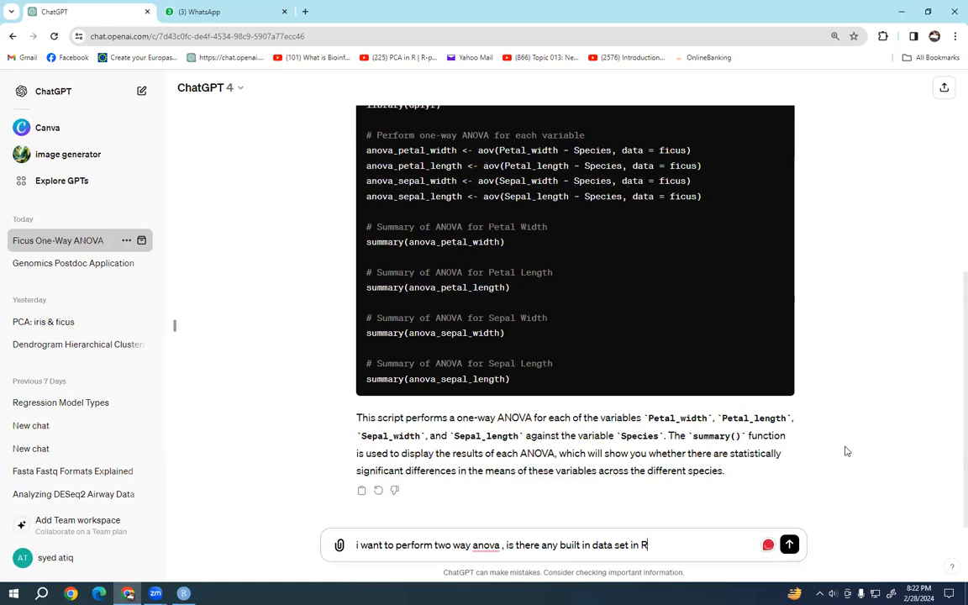
text( or any package of)
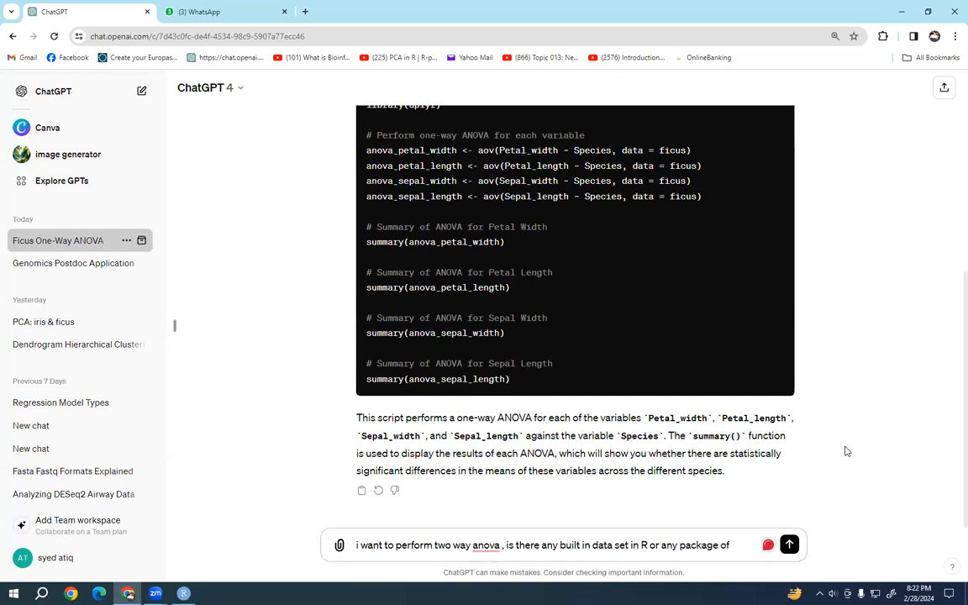
text( R)
key(Left)
key(Left)
key(Left)
text(within)
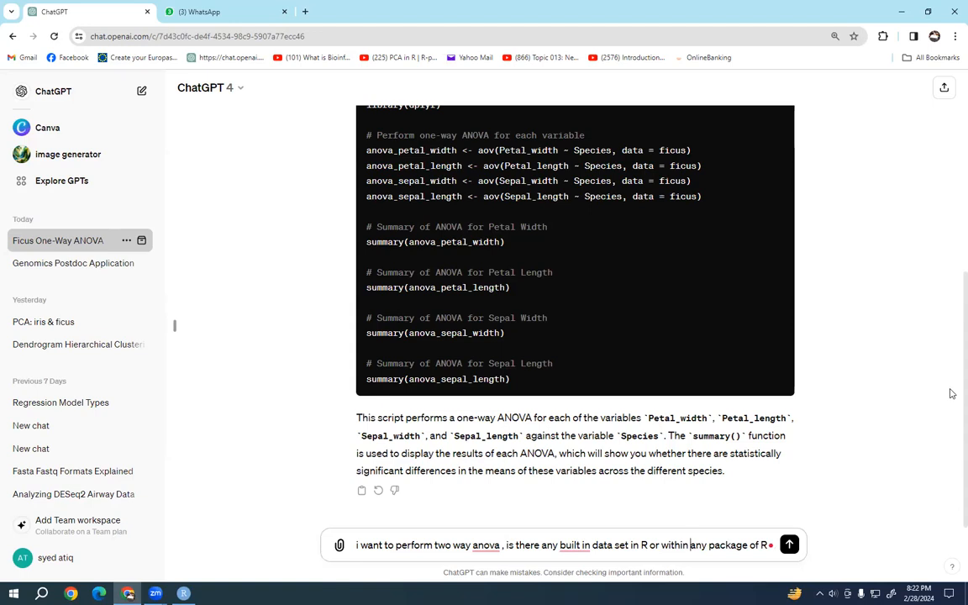
click(790, 546)
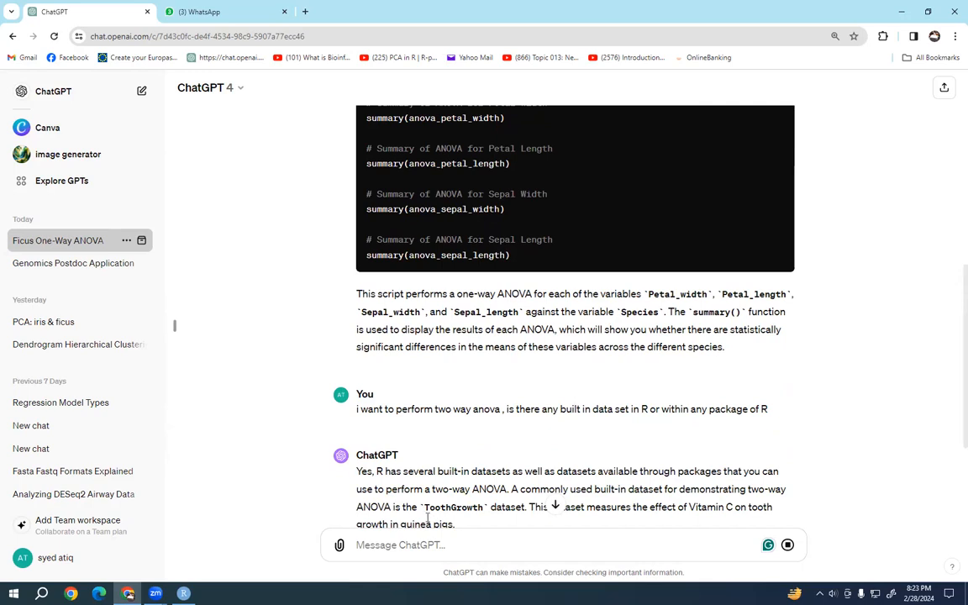
Examine the suggested ToothGrowth dataset and its variables len, supp and dose in the ChatGPT answer.
drag(423, 508, 485, 508)
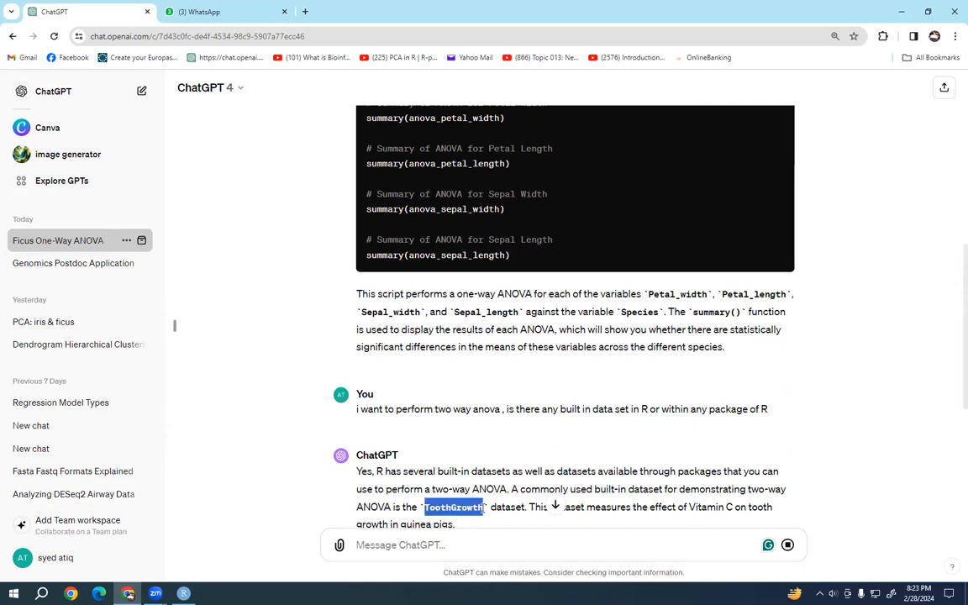
scroll(484, 505, down, 2)
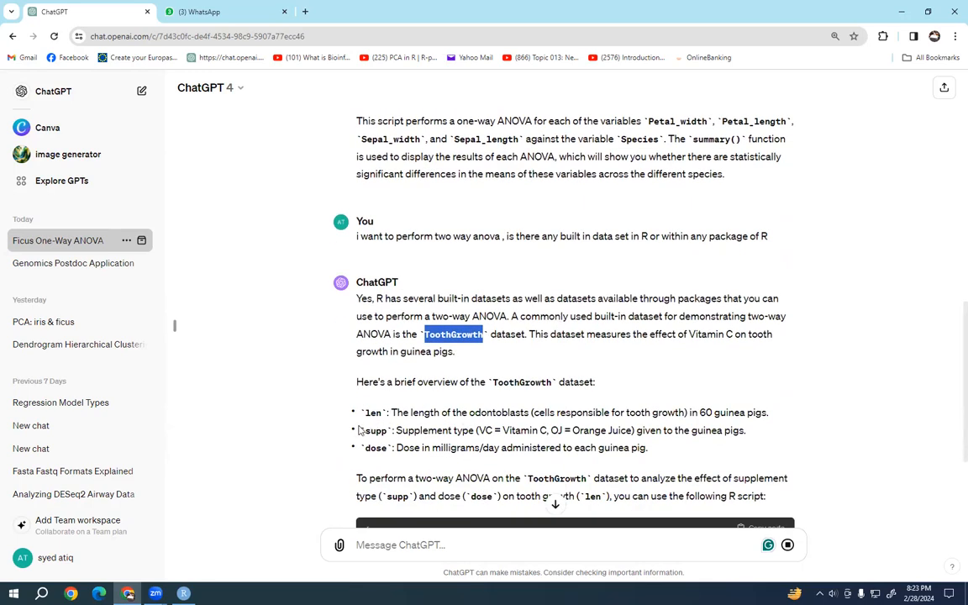
click(371, 416)
drag(367, 413, 370, 414)
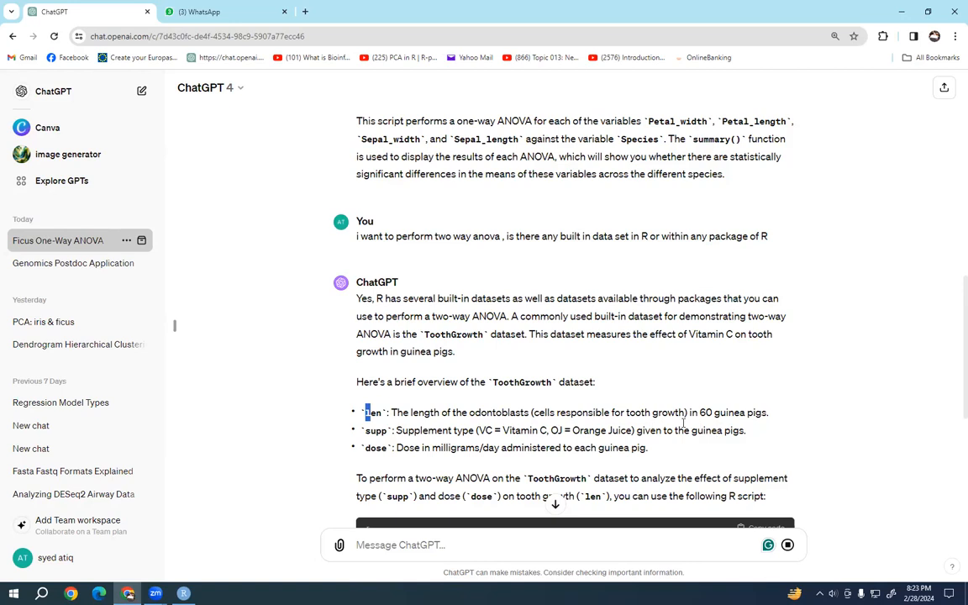
double_click(376, 431)
click(430, 433)
drag(364, 454, 399, 450)
click(381, 412)
scroll(360, 368, down, 3)
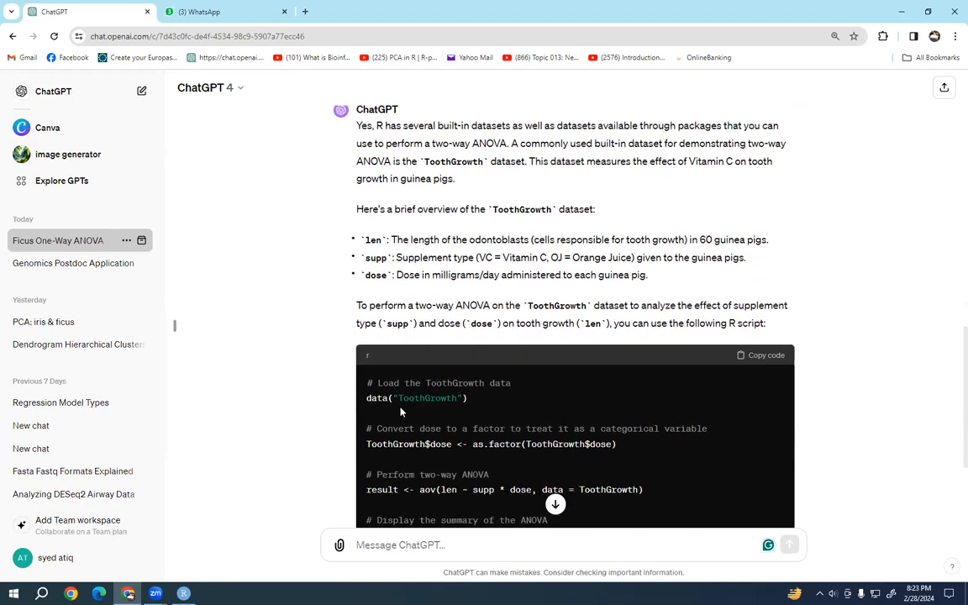
Copy the ToothGrowth two-way ANOVA script from ChatGPT and paste it into a new R script in RStudio.
scroll(404, 366, down, 2)
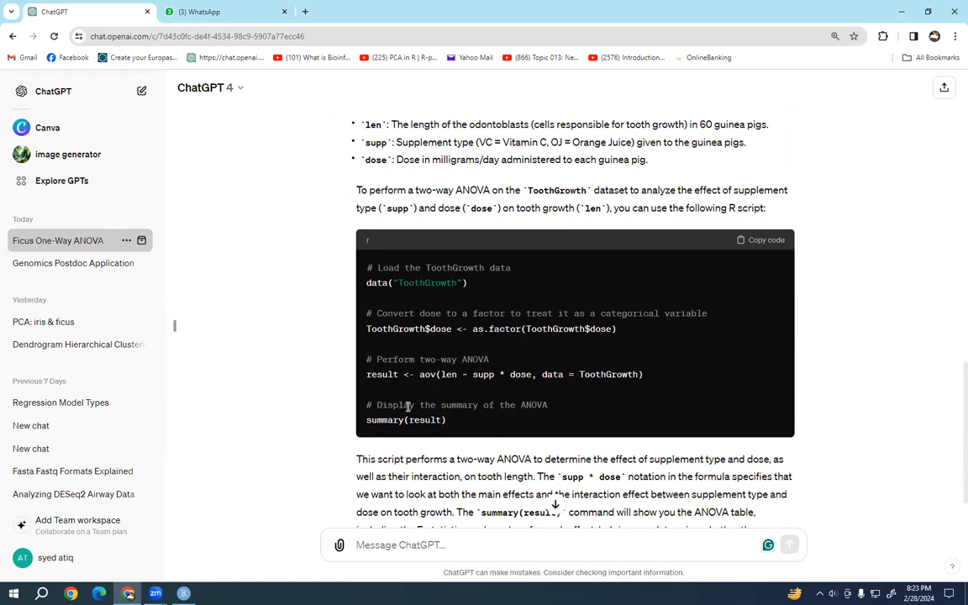
click(767, 242)
click(183, 593)
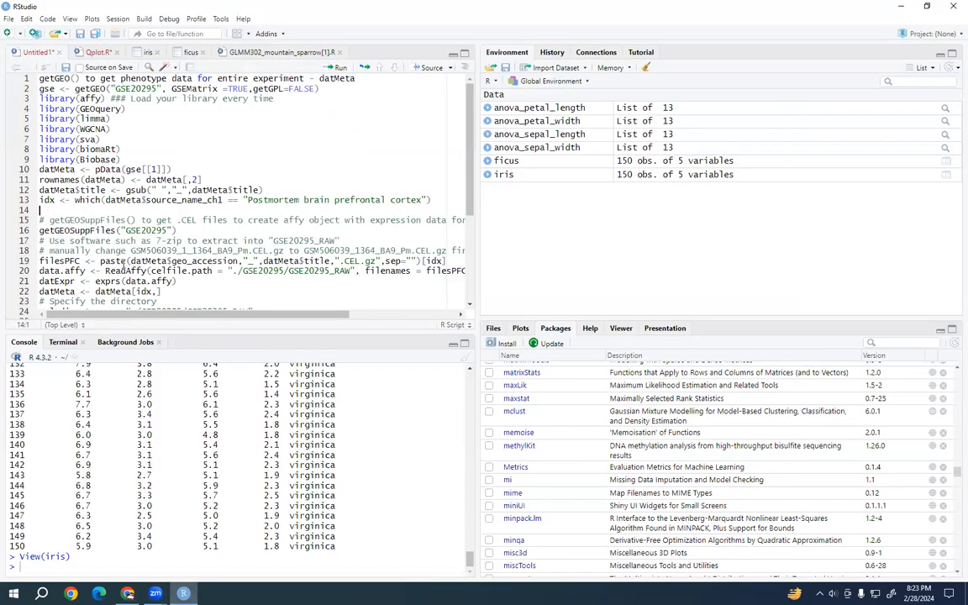
click(14, 37)
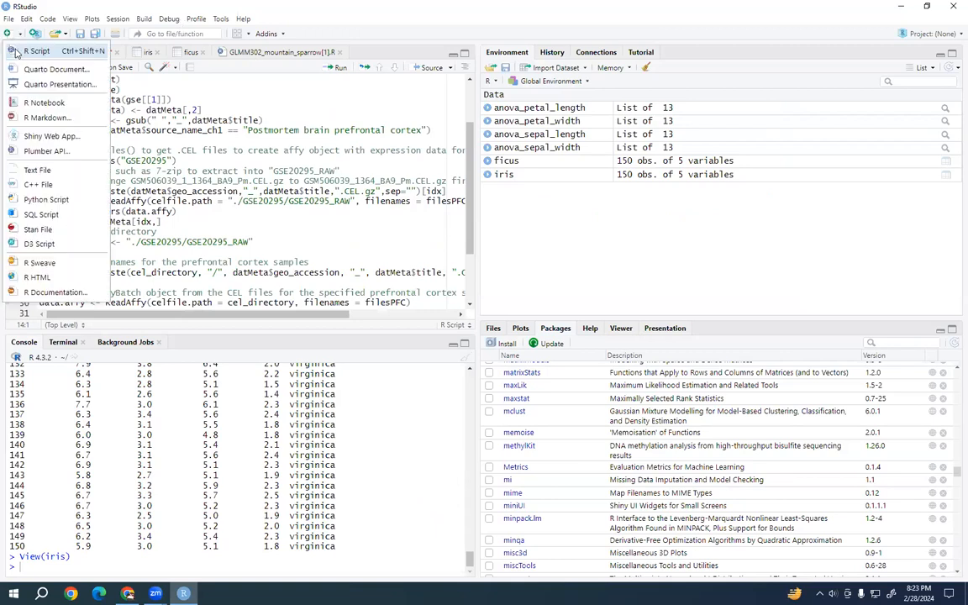
click(16, 49)
right_click(107, 127)
click(119, 162)
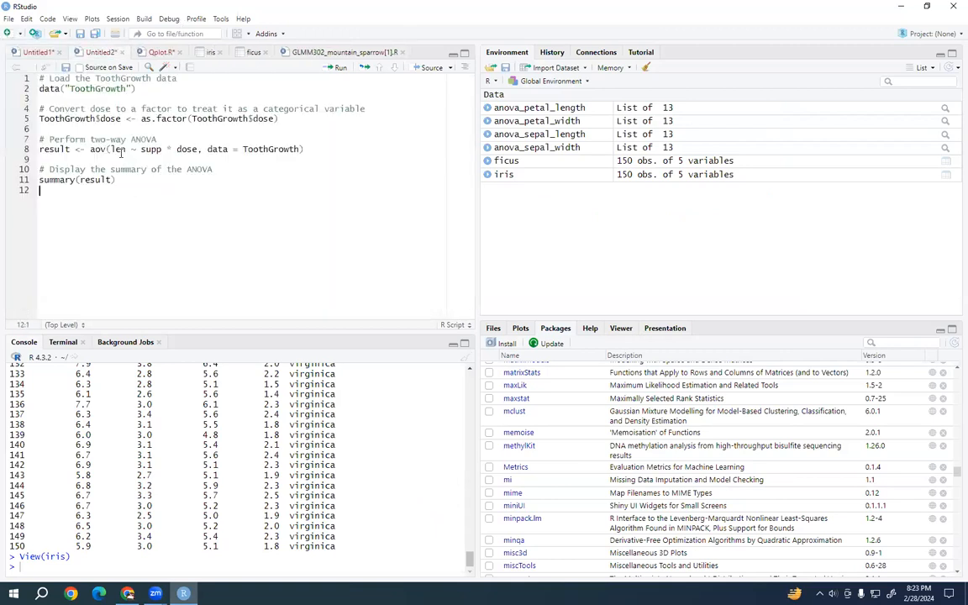
Run the data("ToothGrowth") line and open the loaded ToothGrowth dataset in the data viewer.
click(47, 84)
click(340, 69)
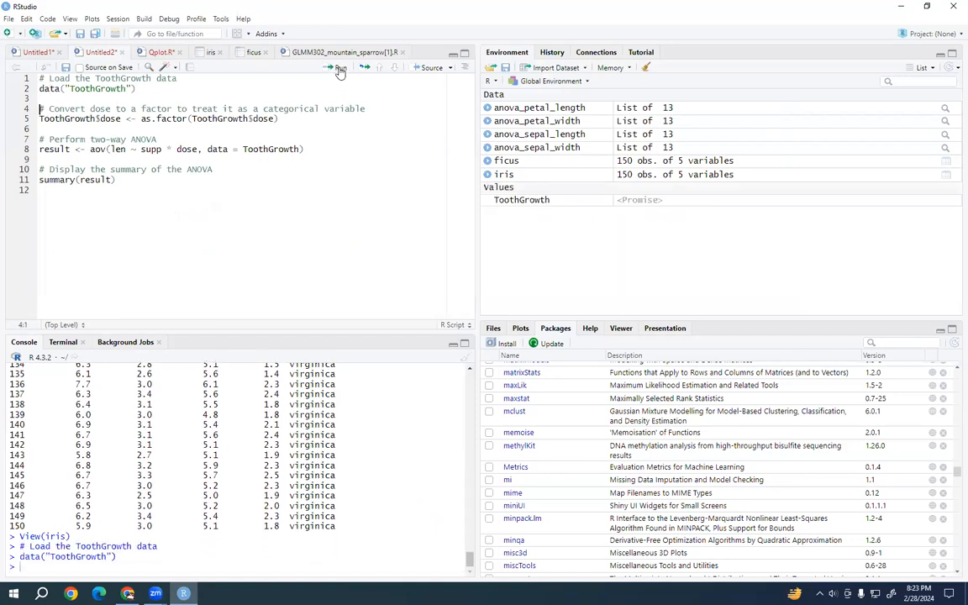
click(538, 203)
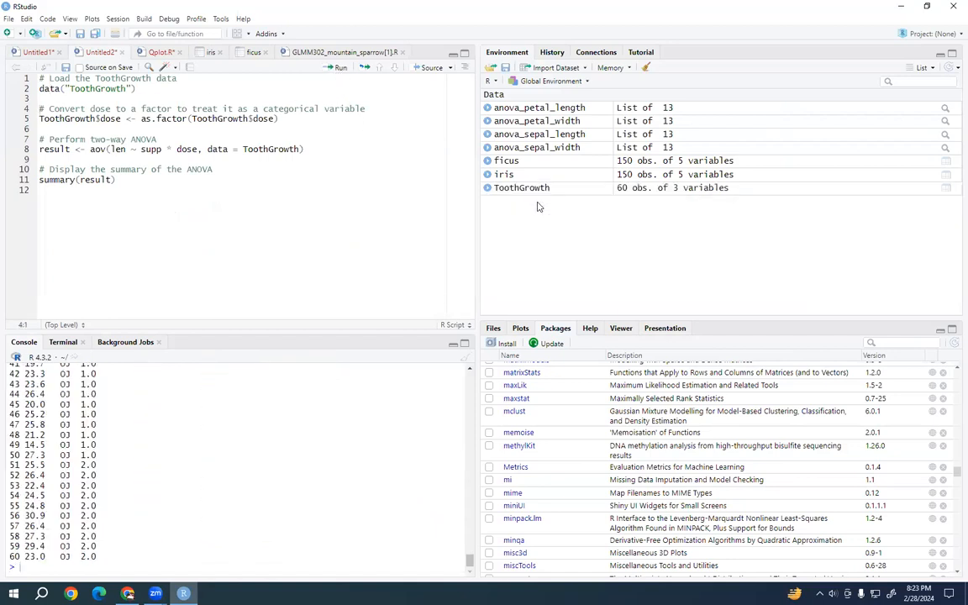
click(535, 191)
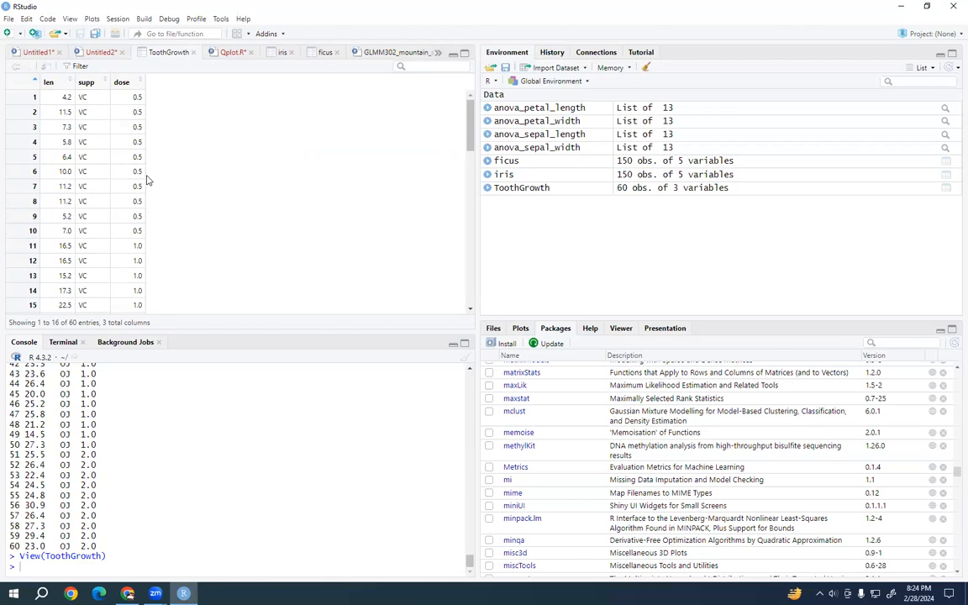
Return to the Untitled2 script and run the line that converts ToothGrowth$dose to a factor.
click(102, 54)
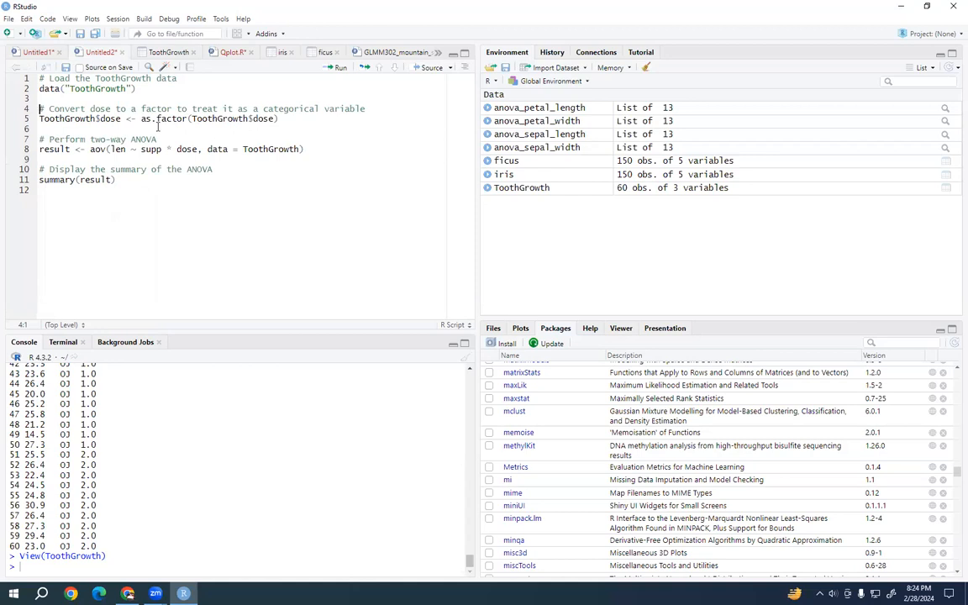
click(158, 118)
click(341, 71)
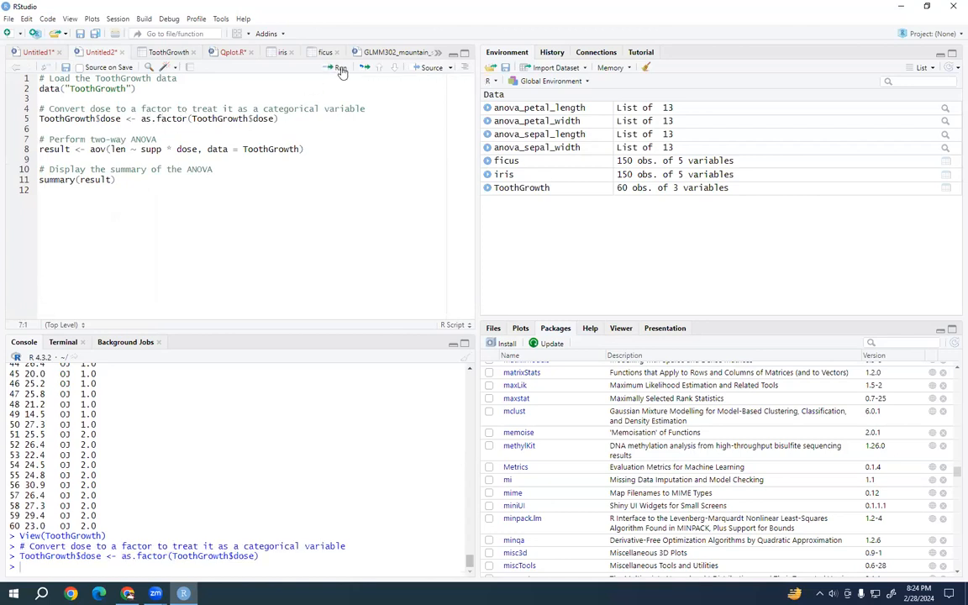
Run the two-way ANOVA line result <- aov(len ~ supp * dose, data = ToothGrowth).
click(115, 119)
click(175, 149)
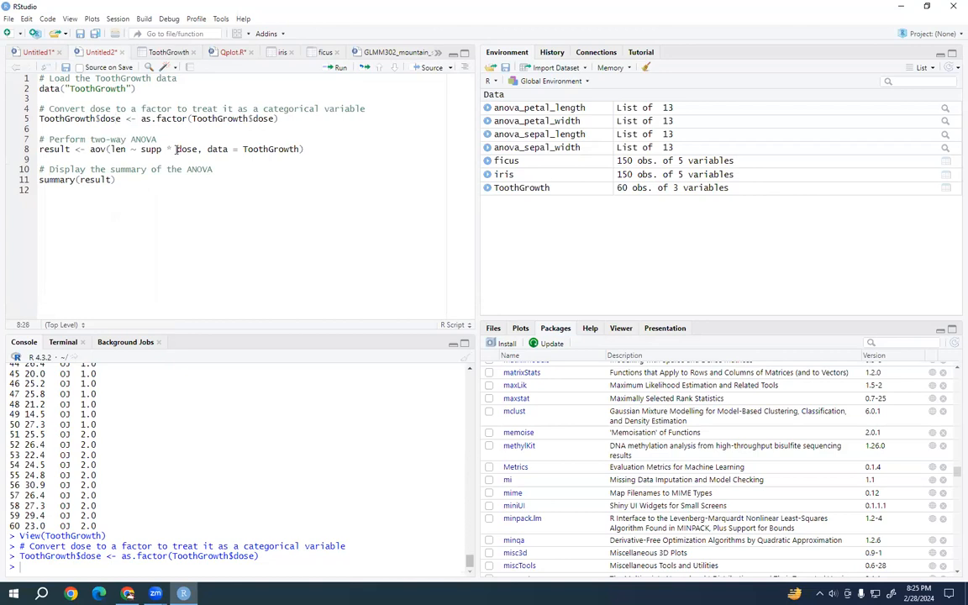
click(339, 69)
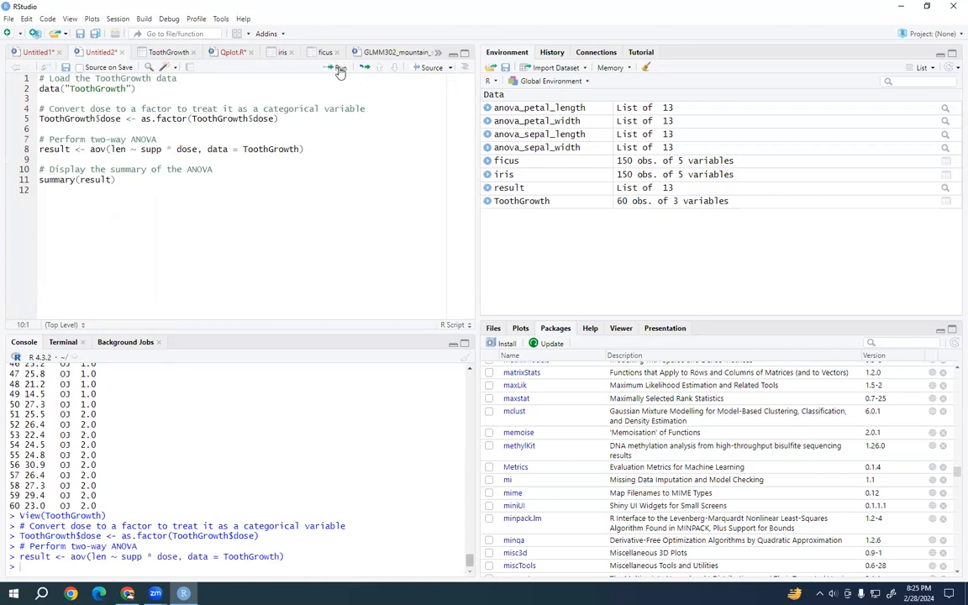
Print the result object from line 8 to the console and run summary(result).
drag(76, 149, 304, 149)
click(67, 149)
drag(70, 149, 40, 149)
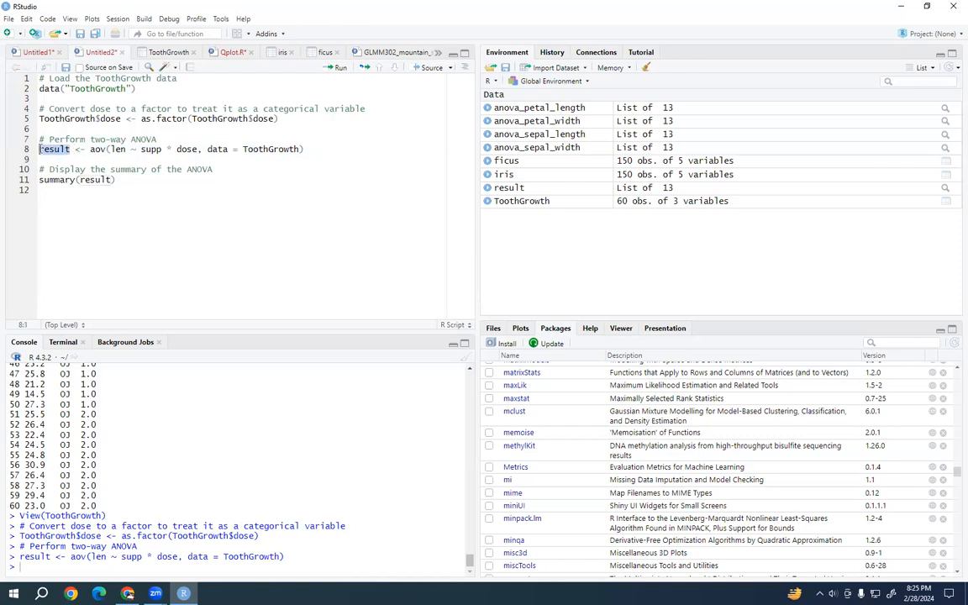
click(335, 67)
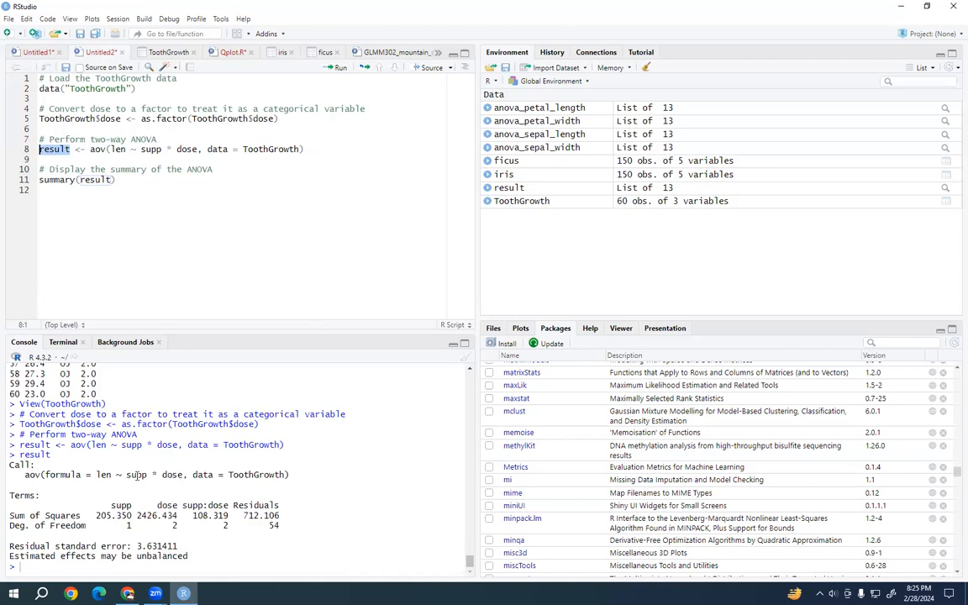
click(65, 169)
click(341, 67)
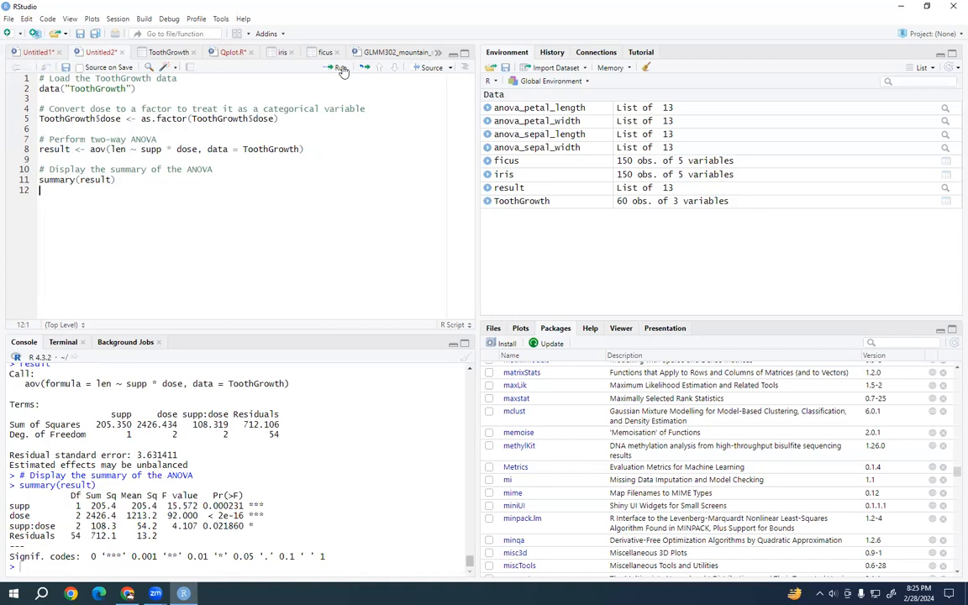
Examine the p-values and significance stars for supp, dose and supp:dose in the ANOVA summary.
drag(38, 498, 240, 536)
click(36, 502)
drag(11, 515, 31, 517)
click(183, 522)
drag(251, 528, 218, 528)
click(163, 515)
drag(243, 506, 280, 513)
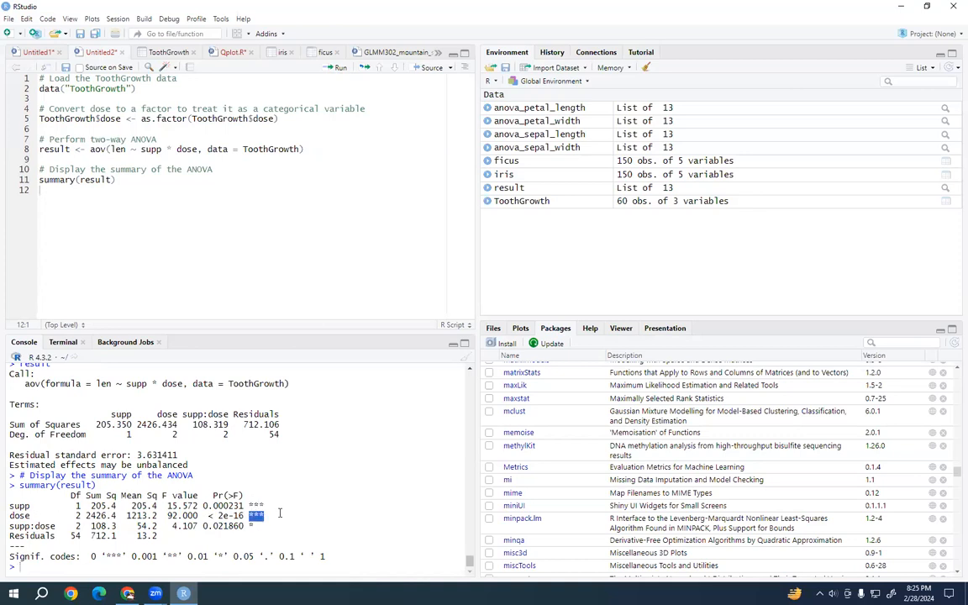
click(28, 528)
drag(204, 527, 250, 527)
Switch to ChatGPT and ask "i want to chek the effect of dose and supp on len , please draw bar plot with facetwrap, write script".
click(127, 594)
scroll(508, 448, down, 1)
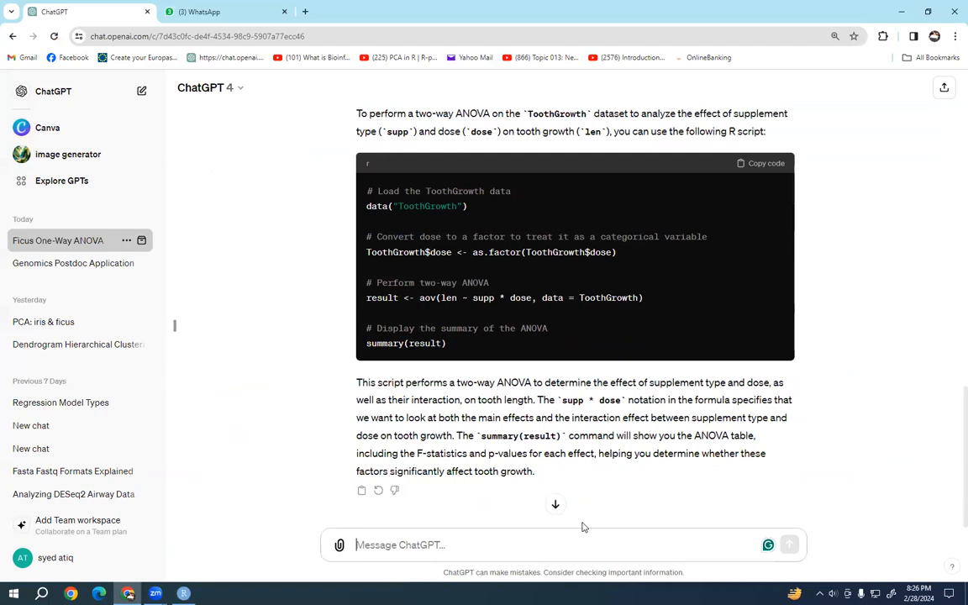
text(i want)
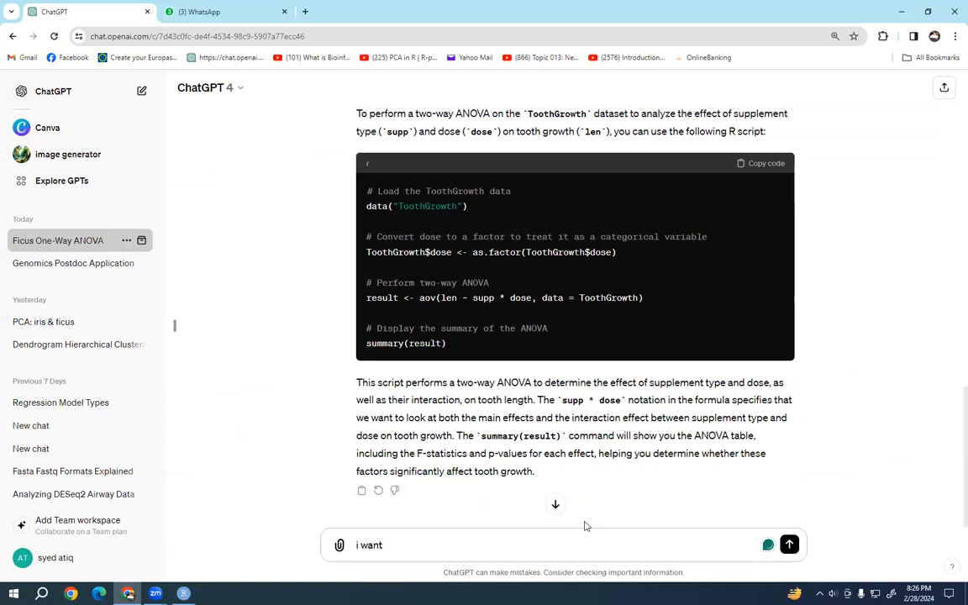
text( to chek the effect of)
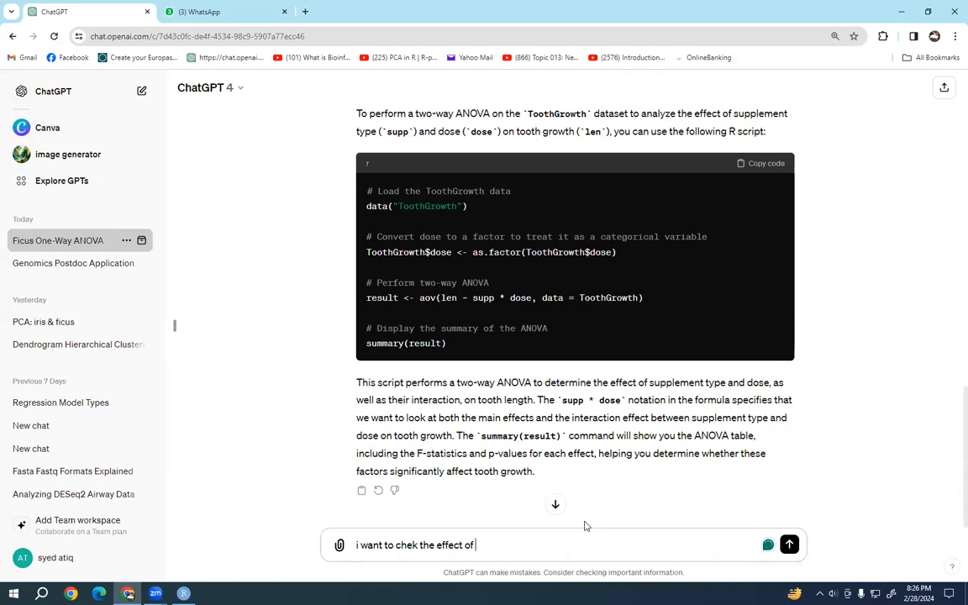
text(dose and suo)
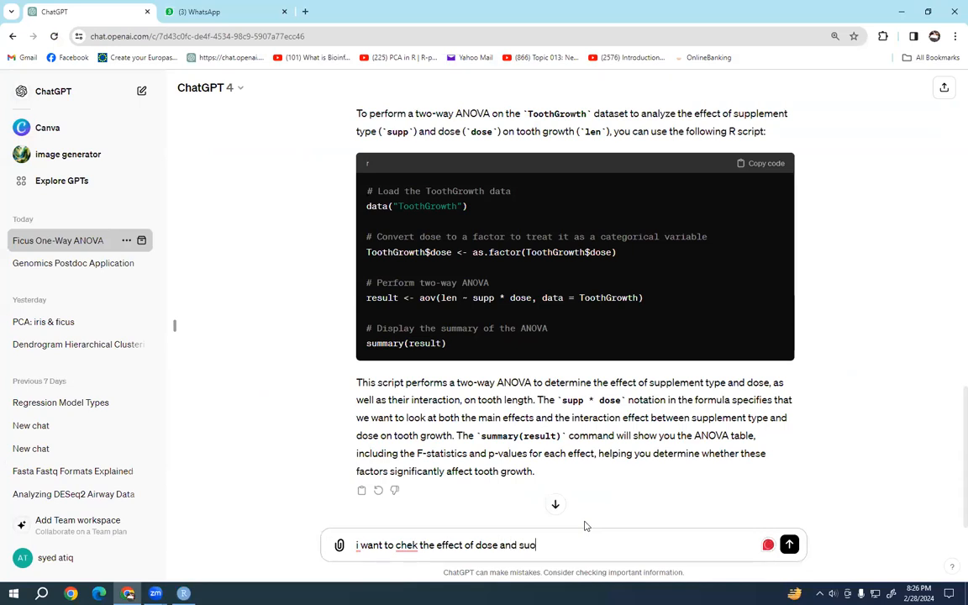
key(BackSpace)
text(pp on len , please draw bar plot)
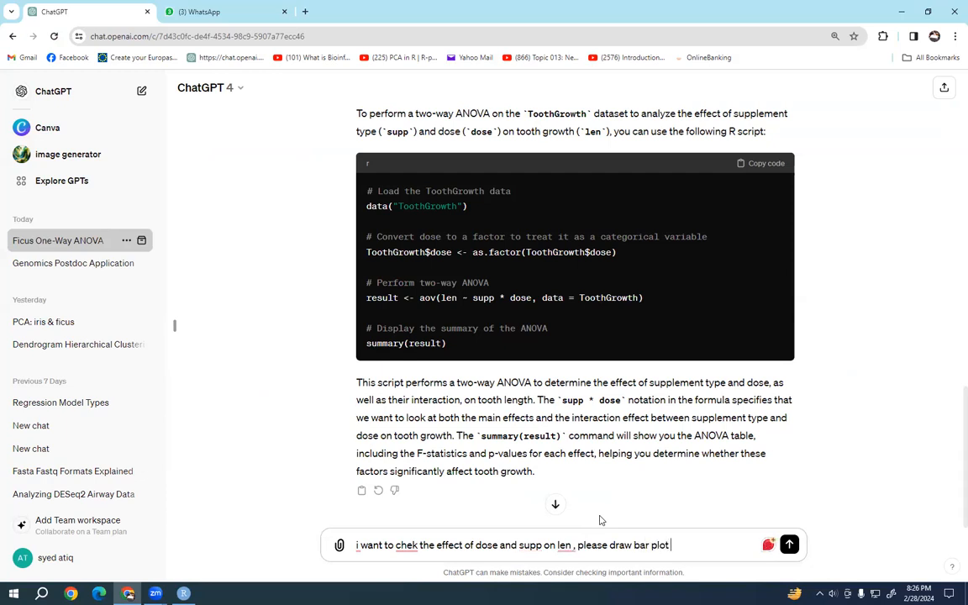
text( with facetwrap, write sc)
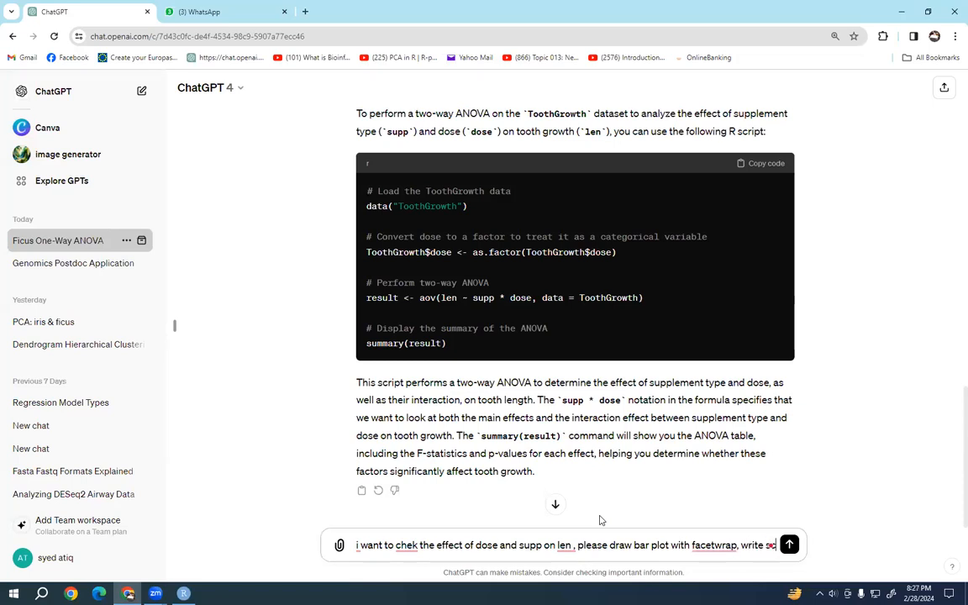
text(ript)
key(Return)
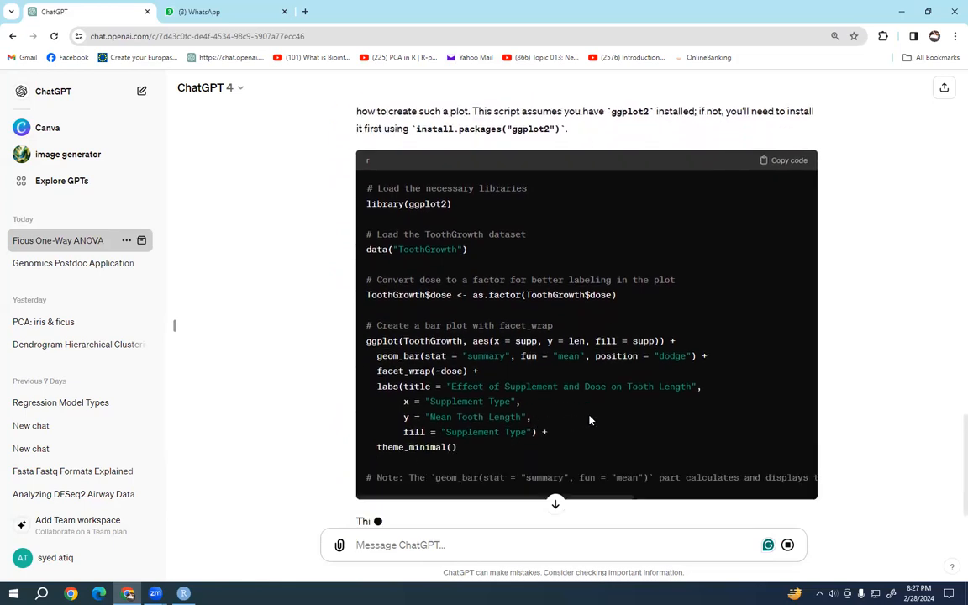
Copy the ggplot2 bar plot script from ChatGPT and paste it below summary(result) in the Untitled2 script in RStudio.
scroll(585, 381, up, 1)
click(785, 219)
click(183, 593)
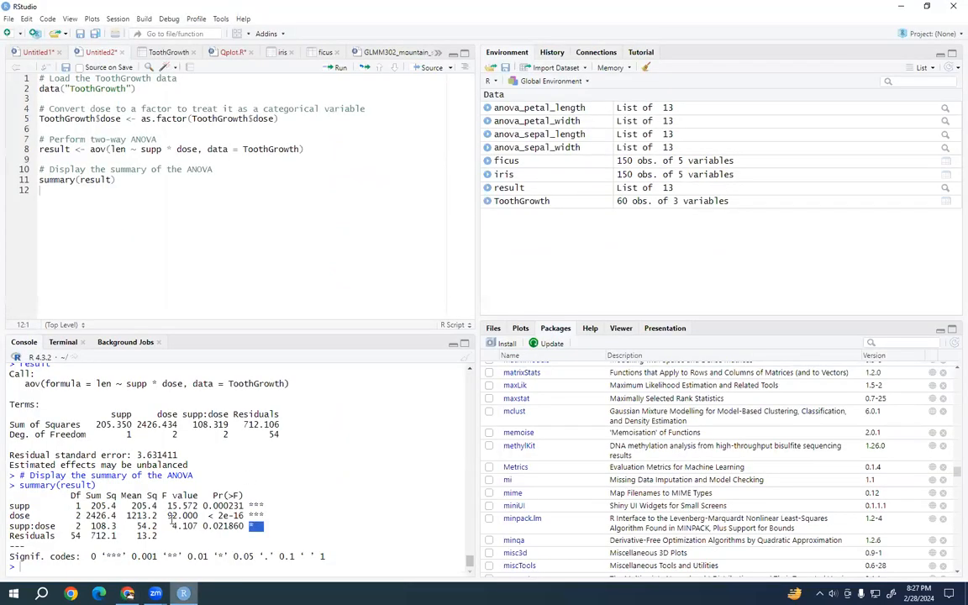
right_click(85, 212)
click(97, 244)
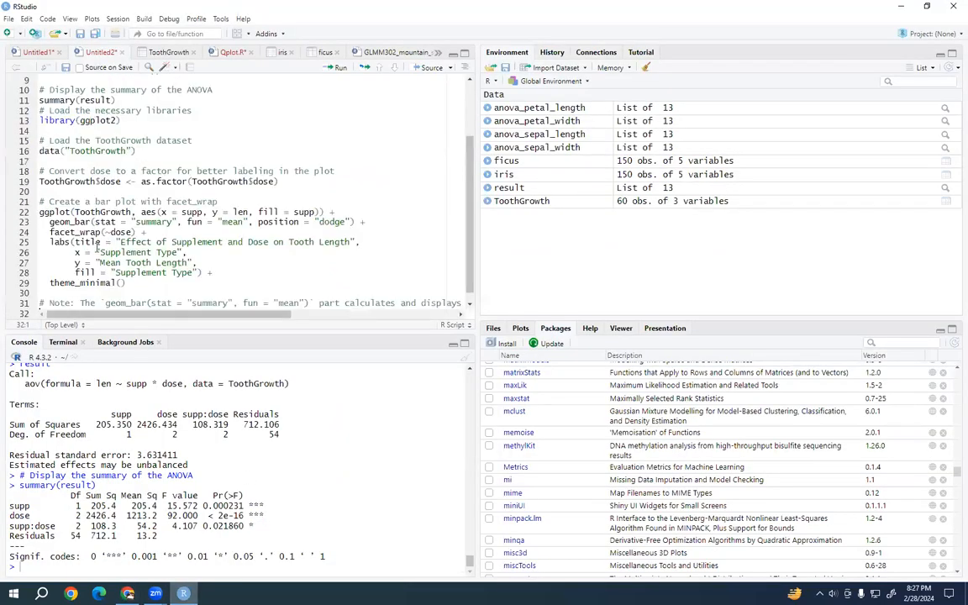
Try to run the pasted code from data("ToothGrowth") through the faceted bar plot, skipping the library(ggplot2) line.
click(67, 141)
click(337, 68)
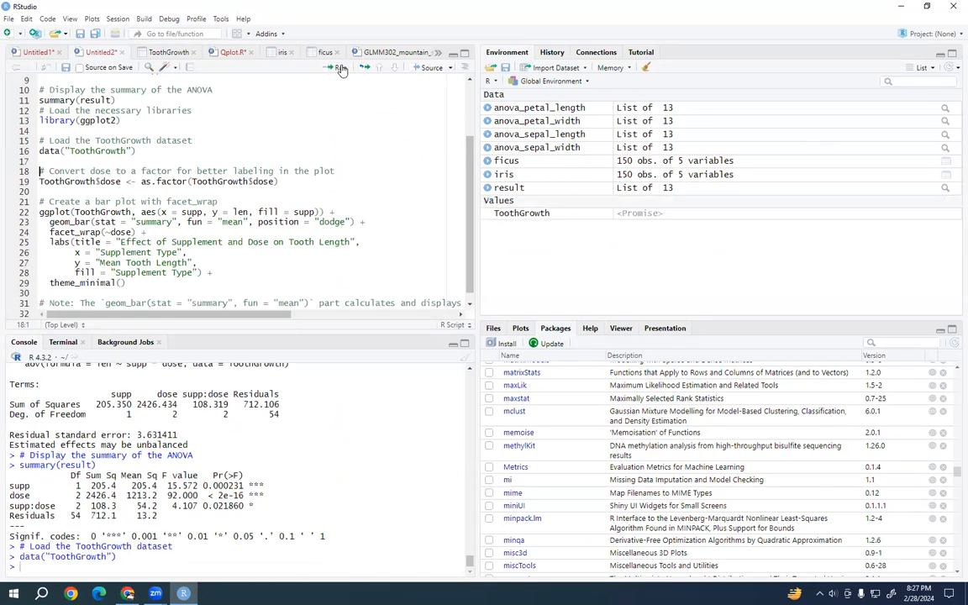
click(339, 68)
click(338, 67)
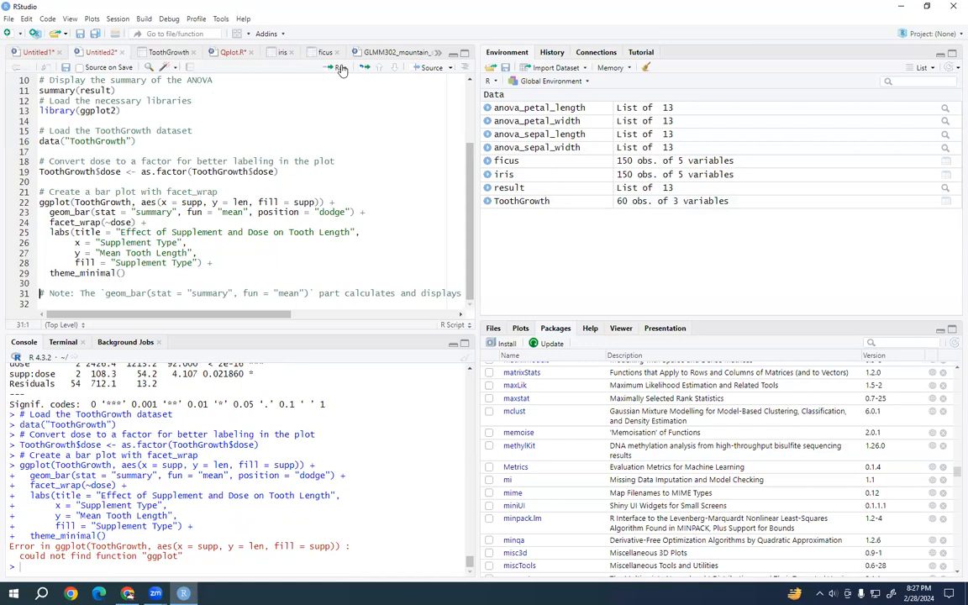
Load ggplot2 and run the data, factor conversion and faceted bar plot code.
click(86, 112)
click(337, 68)
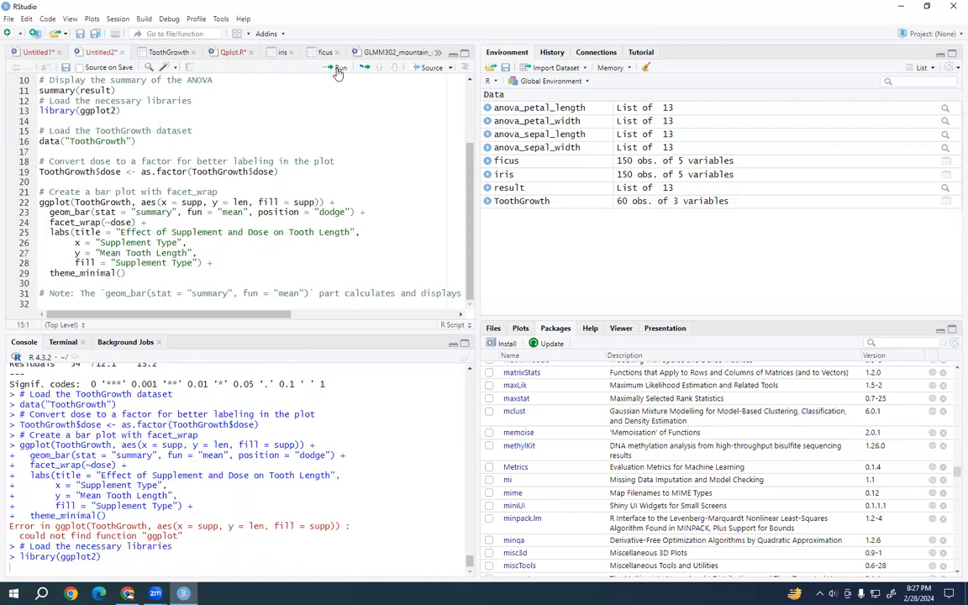
click(337, 68)
click(337, 70)
click(337, 70)
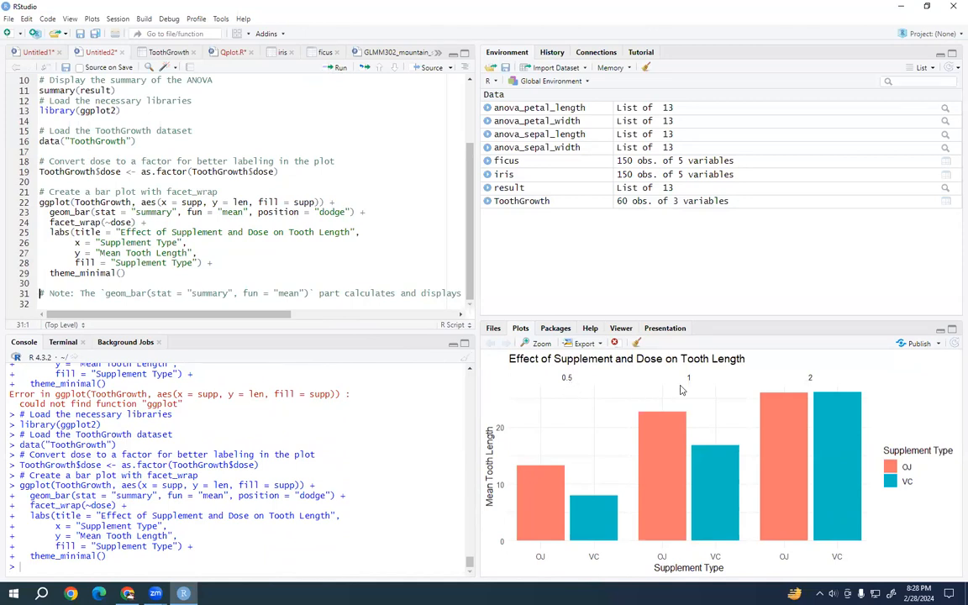
Replace theme_minimal() with theme_linedraw() in the bar plot code and rerun the plot.
click(119, 274)
key(BackSpace)
key(BackSpace)
key(BackSpace)
key(BackSpace)
key(BackSpace)
key(BackSpace)
key(BackSpace)
text(lin)
key(Tab)
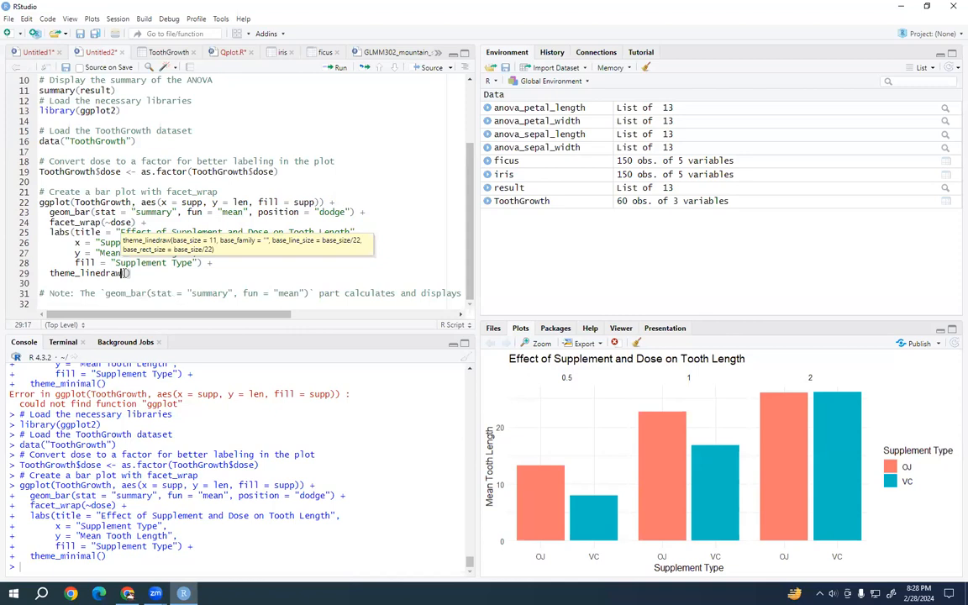
click(339, 68)
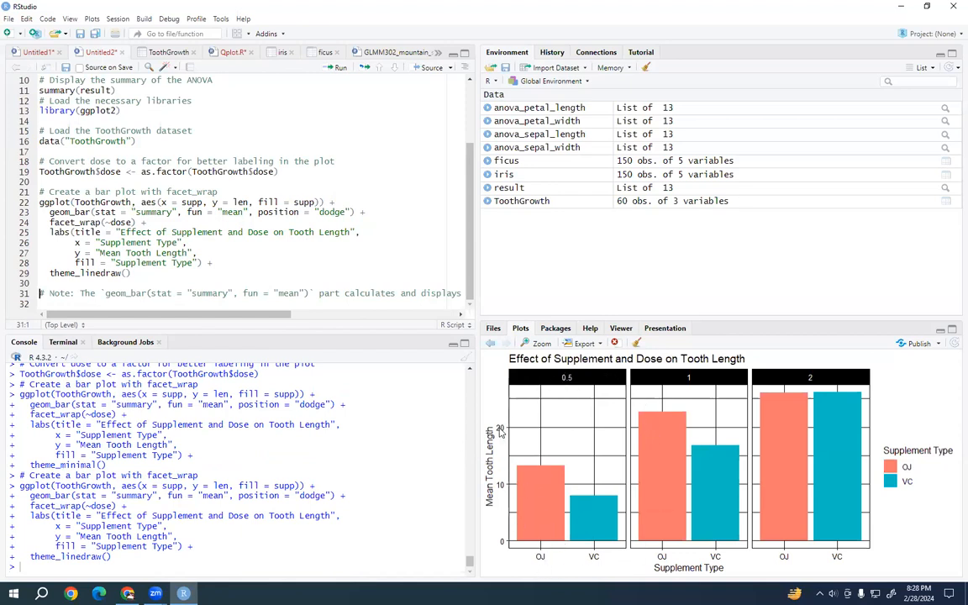
Copy the faceted bar plot image from RStudio and send it to the "26th batch, Registered participants" group in WhatsApp Web in Chrome.
right_click(623, 454)
click(636, 476)
click(127, 593)
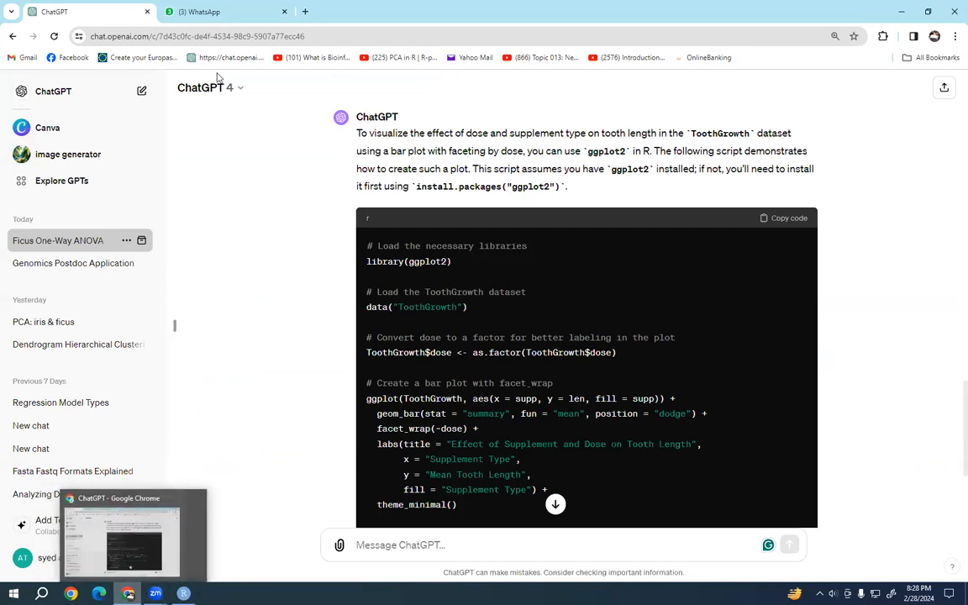
click(202, 12)
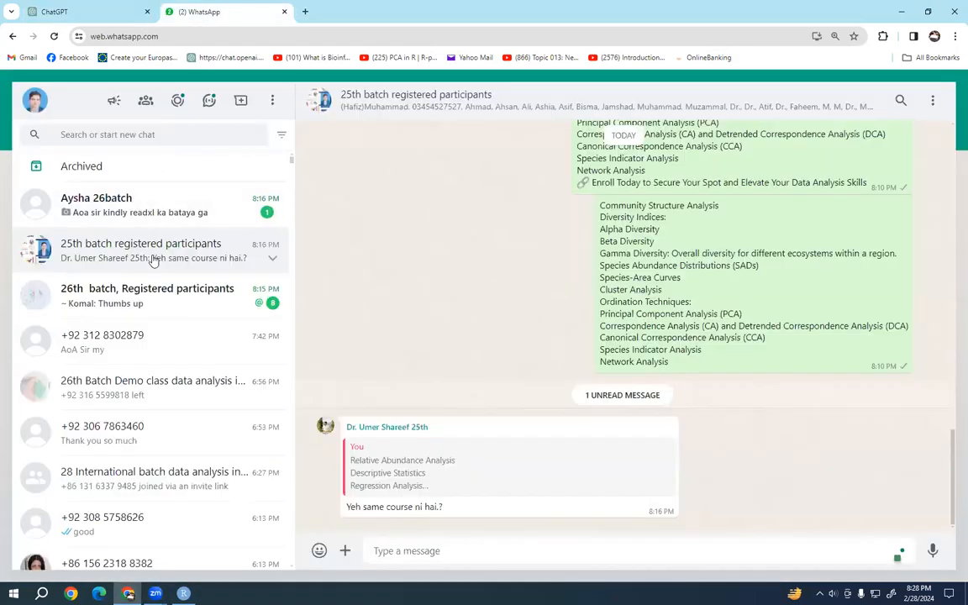
click(147, 292)
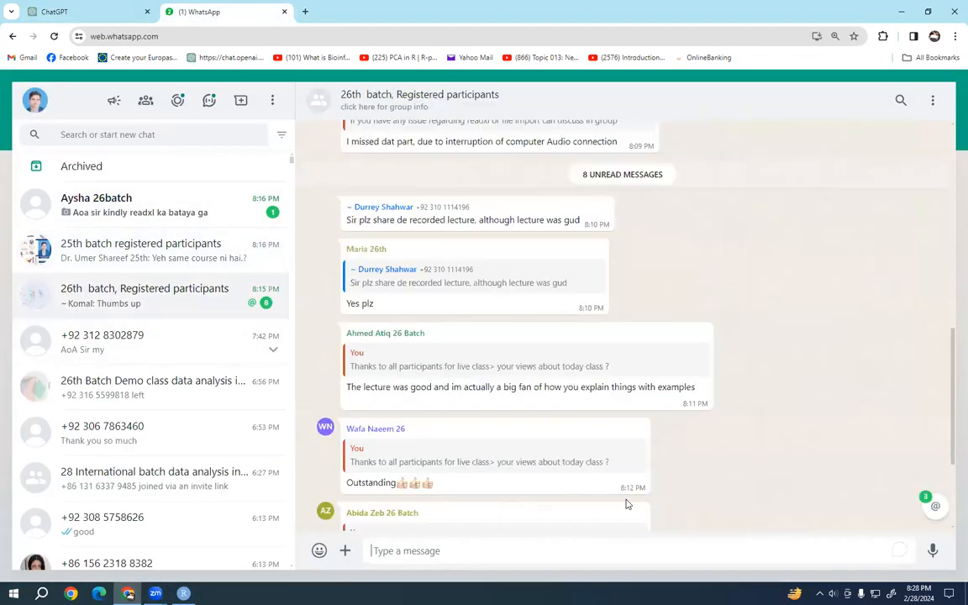
right_click(630, 545)
right_click(634, 551)
click(661, 423)
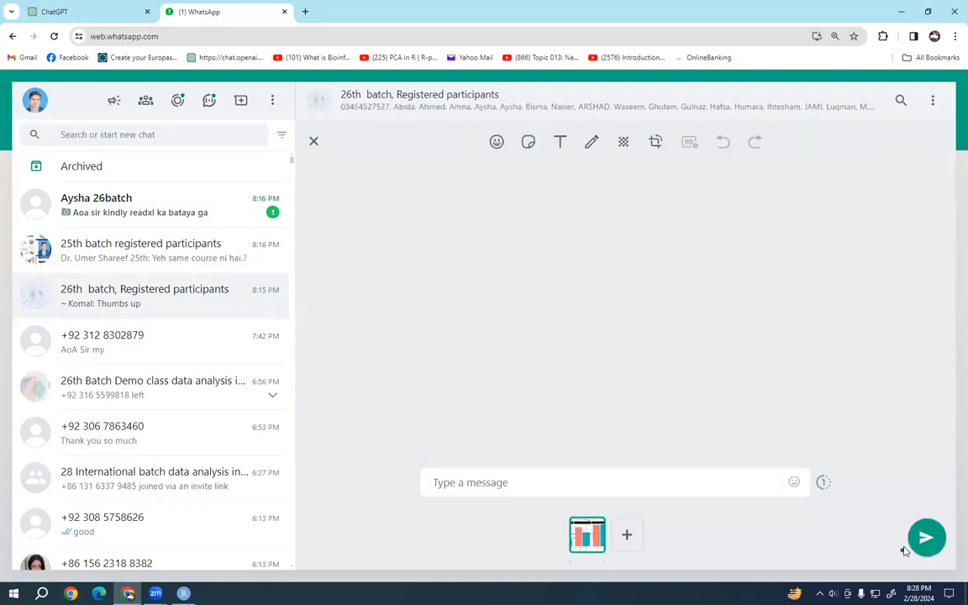
key(Return)
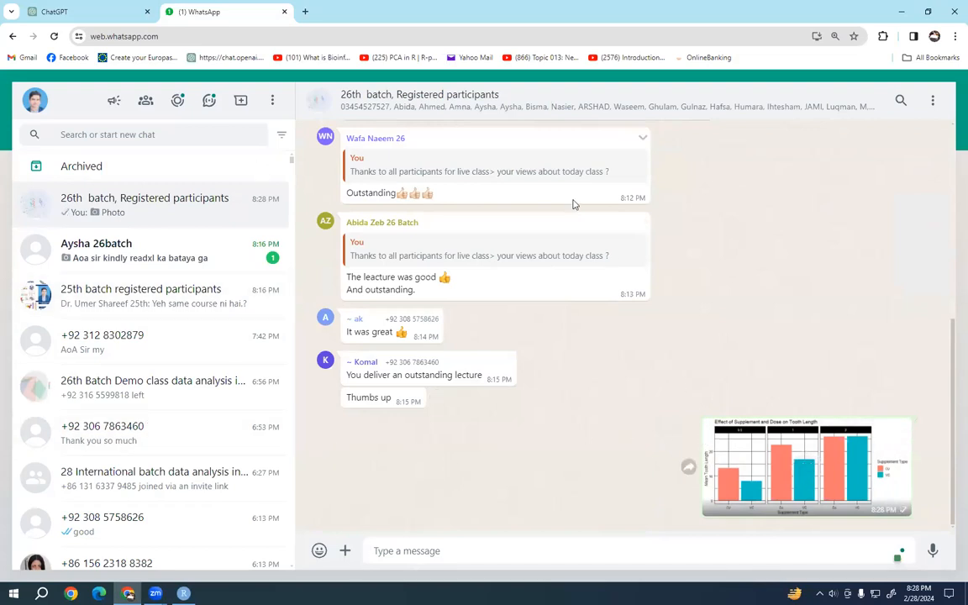
Send the copied bar plot image to the "25th batch registered participants" group as well.
click(244, 295)
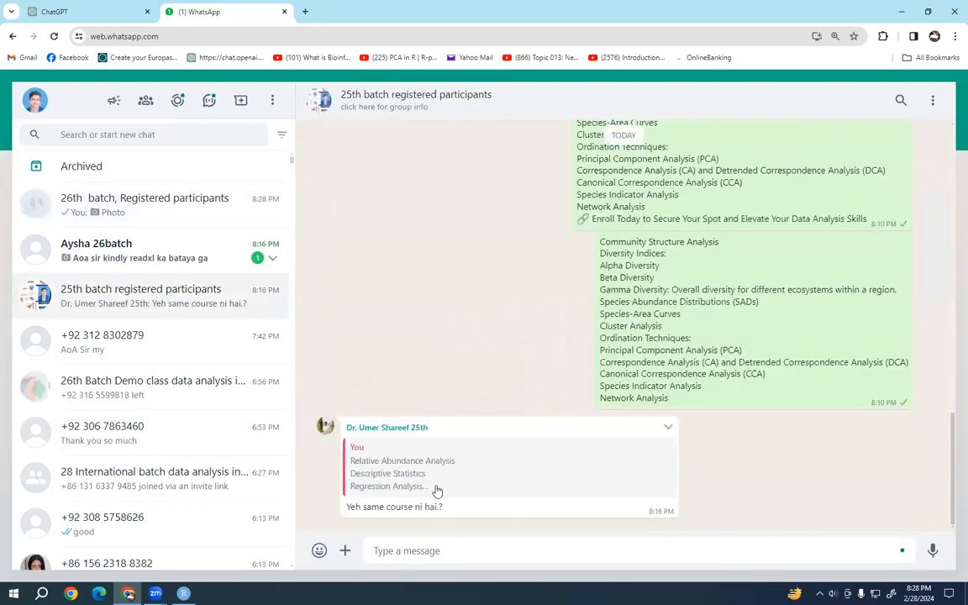
right_click(533, 553)
click(570, 424)
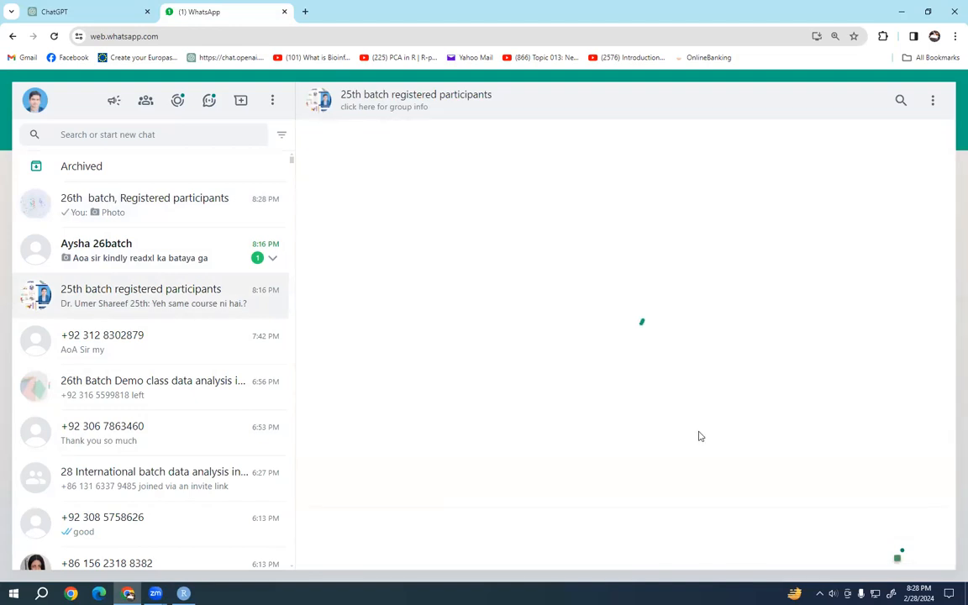
click(926, 538)
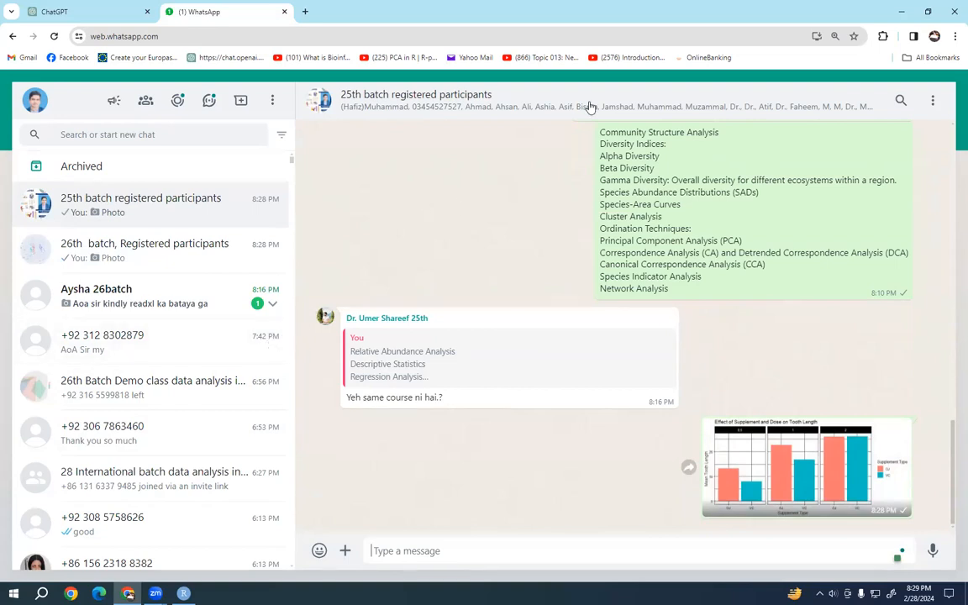
click(901, 11)
click(201, 270)
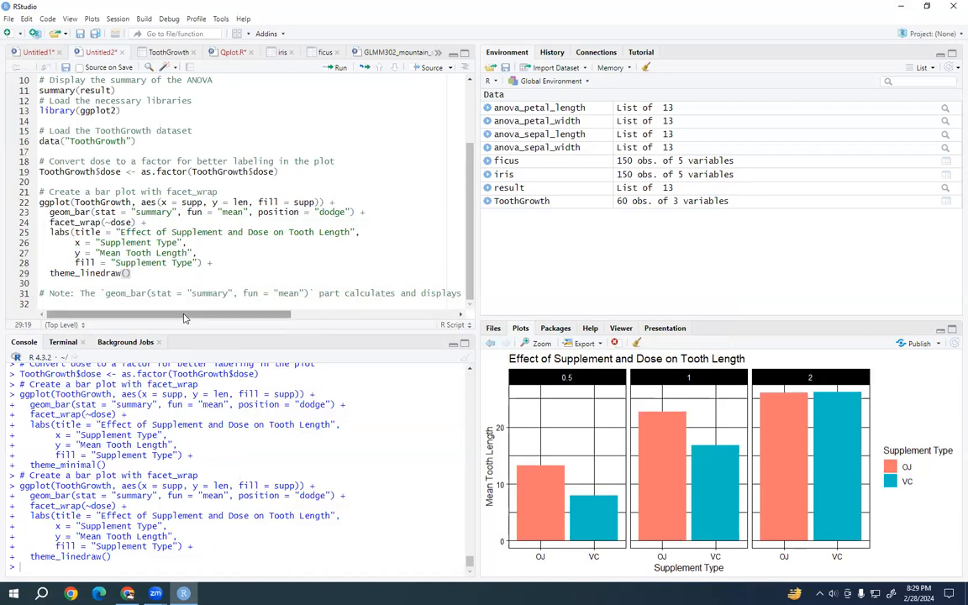
click(127, 593)
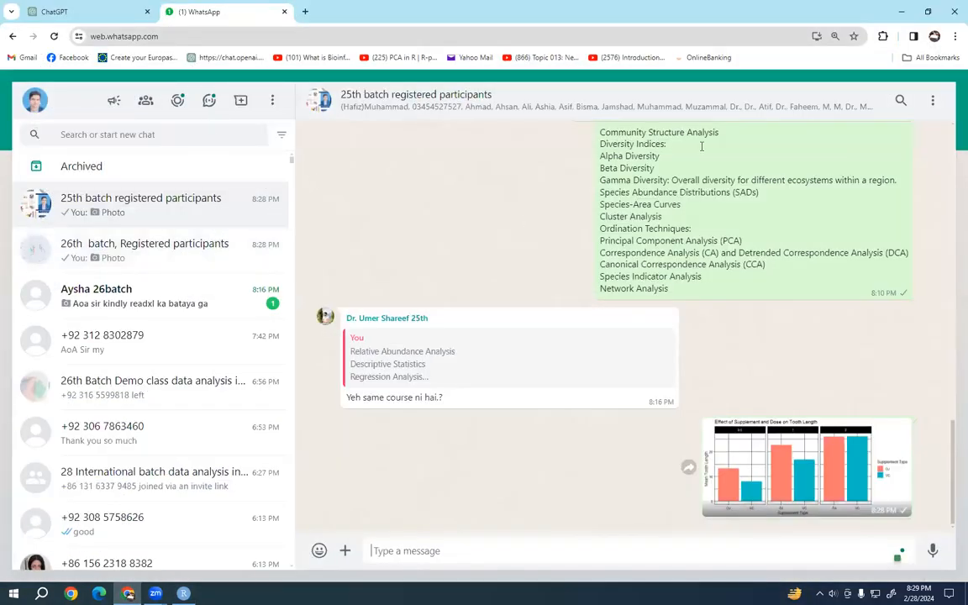
click(902, 9)
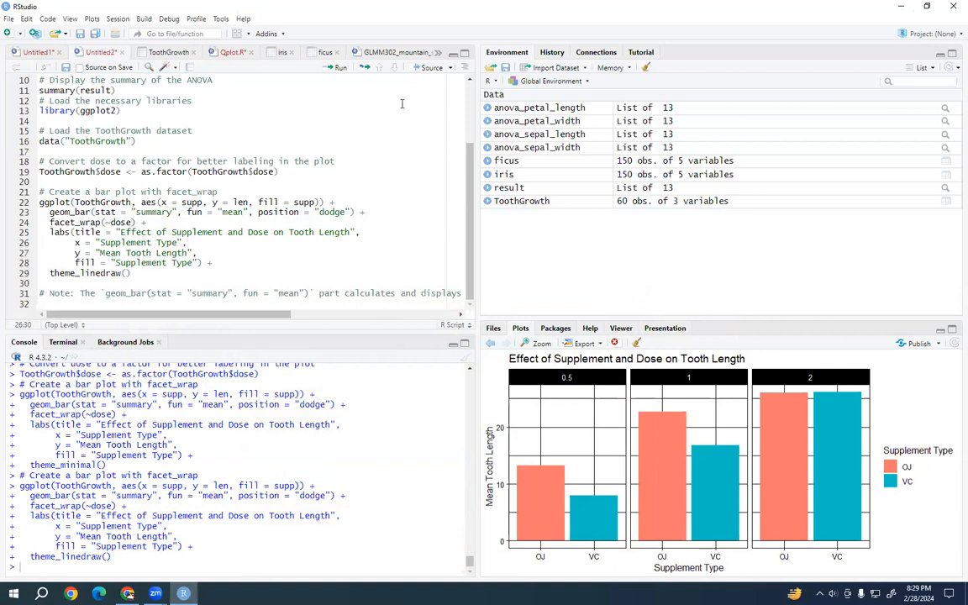
Copy the phrase "Community Structure Analysis" from the course topic list message in the 25th batch WhatsApp chat in Chrome.
click(128, 593)
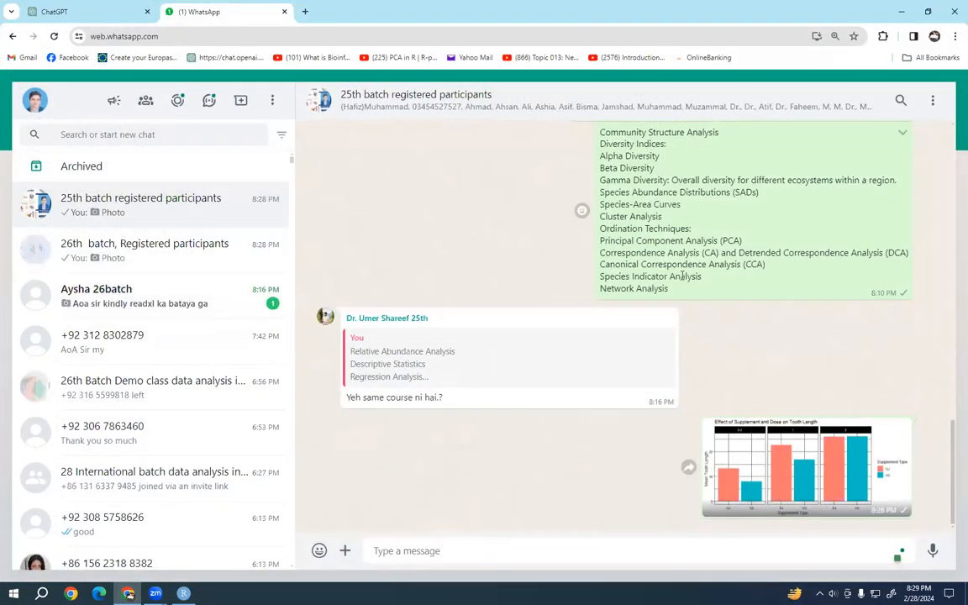
scroll(610, 252, up, 2)
drag(602, 246, 713, 250)
right_click(714, 249)
click(737, 257)
Ask ChatGPT "i want to do practice for Community Structure Analysis is there any built in data set in R ?", pasting the copied topic.
click(55, 11)
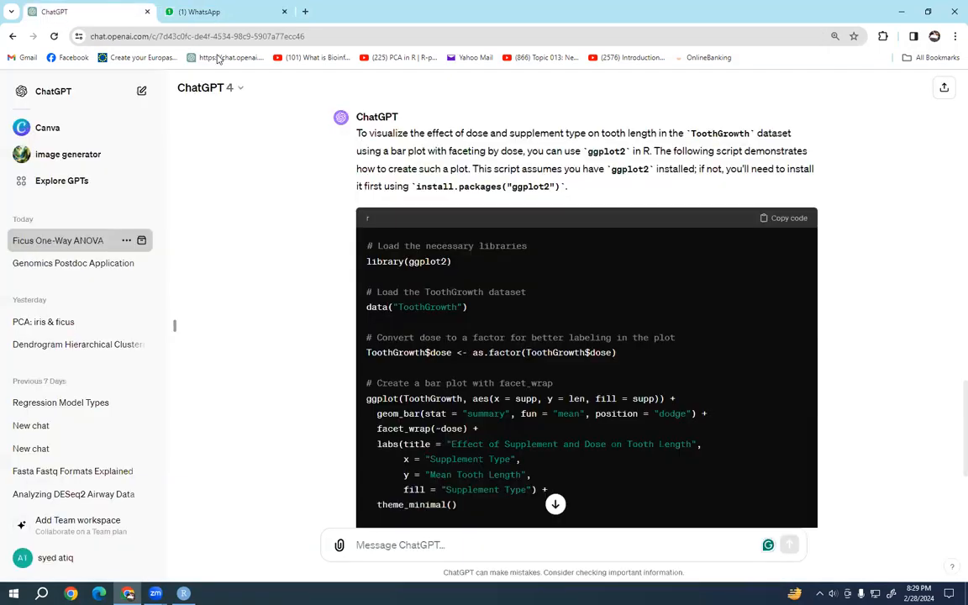
scroll(531, 330, down, 3)
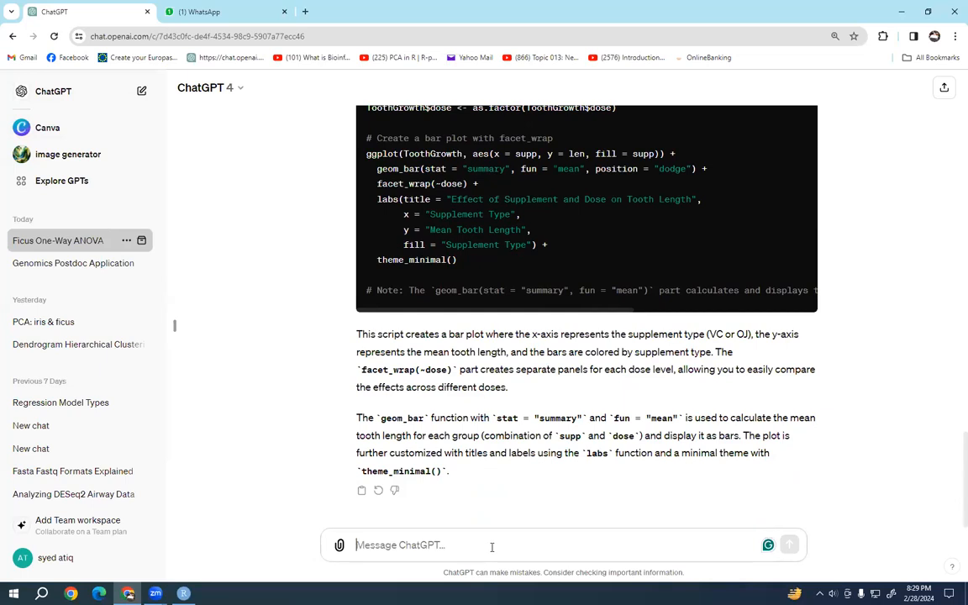
text(i)
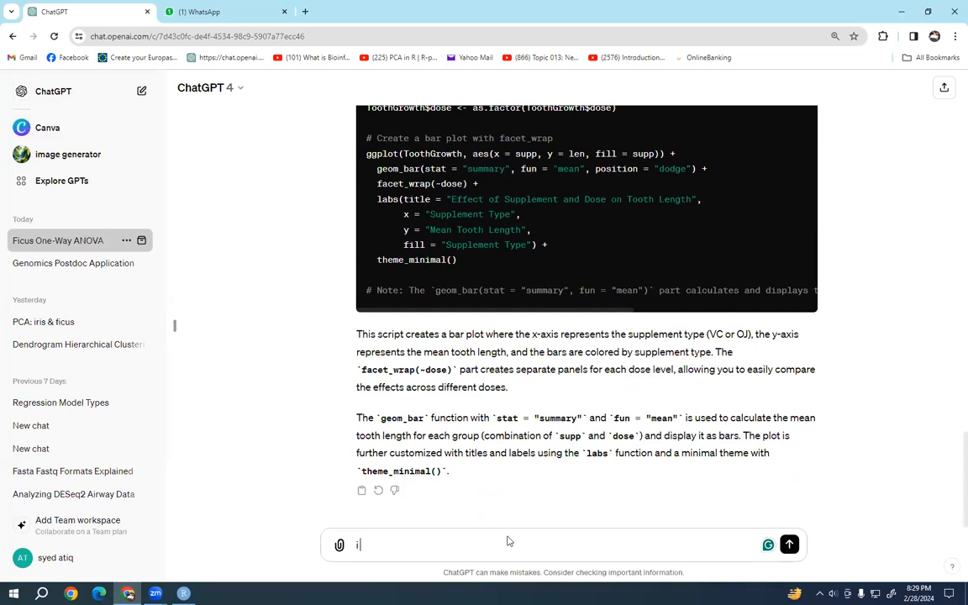
text( want to do practice fo)
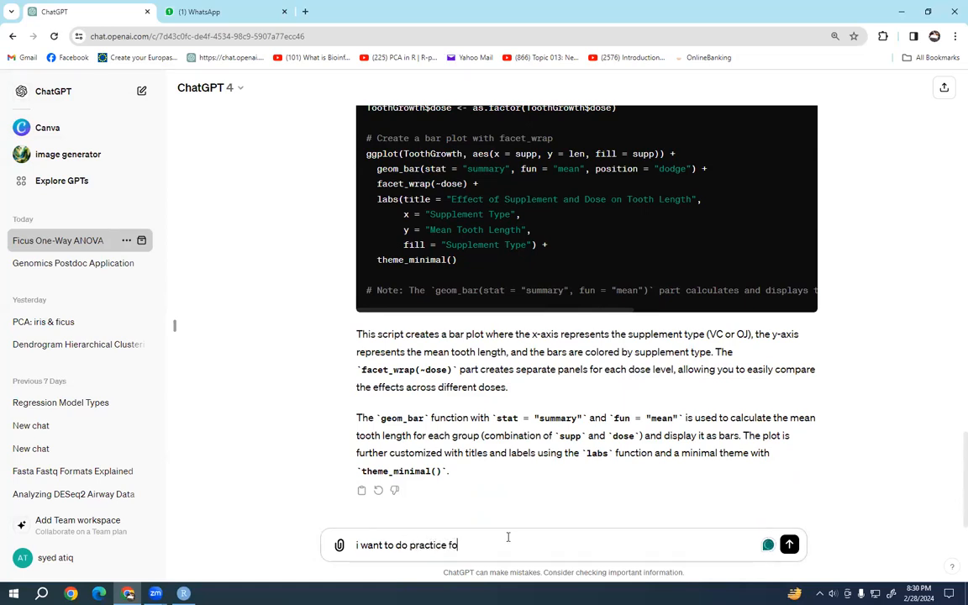
text(r)
key(ctrl+v)
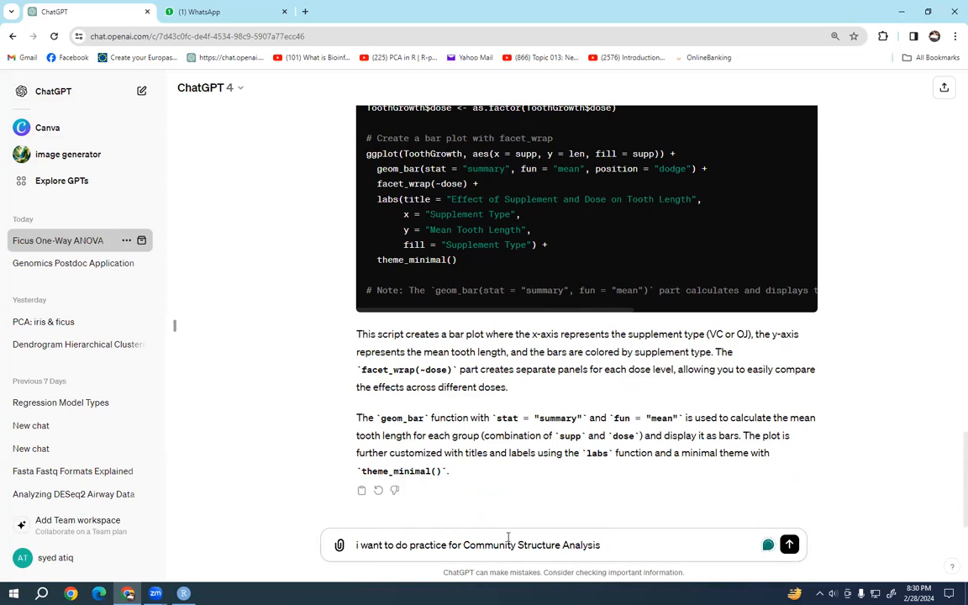
text(is there any built in d)
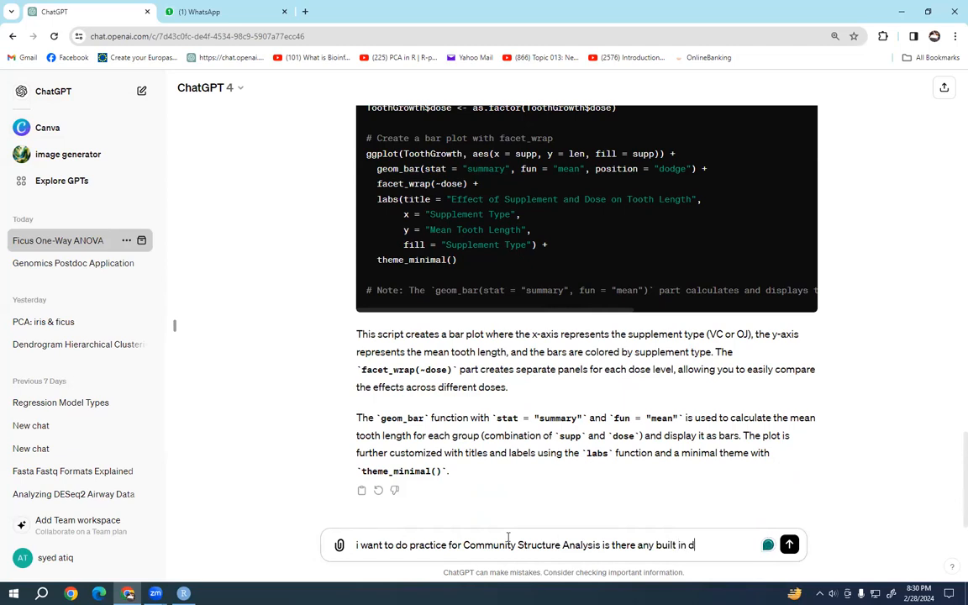
text(ata set in R)
key(Return)
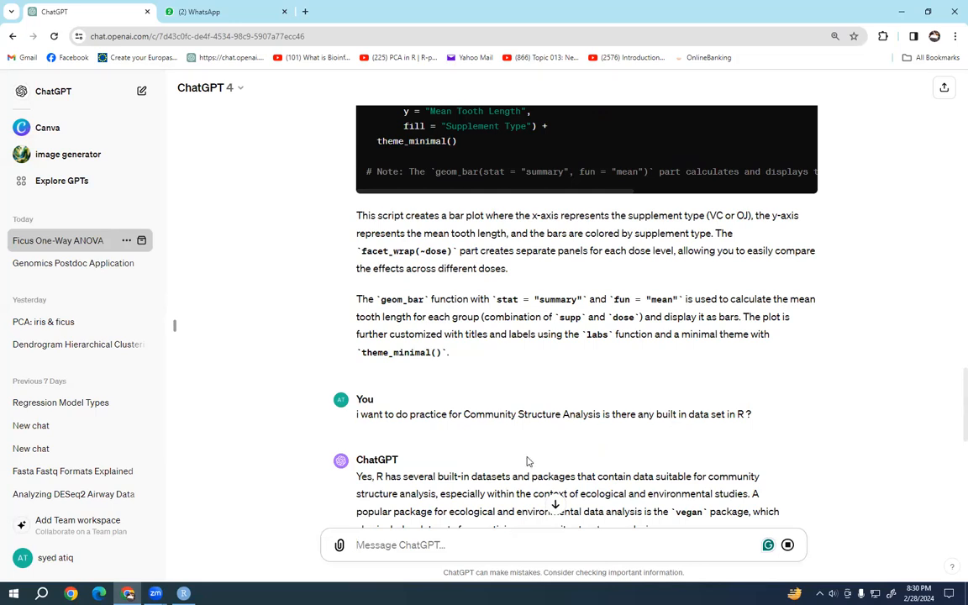
Read through ChatGPT's answer on the vegan package, the dune dataset and the diversity and ordination code examples.
scroll(500, 471, down, 5)
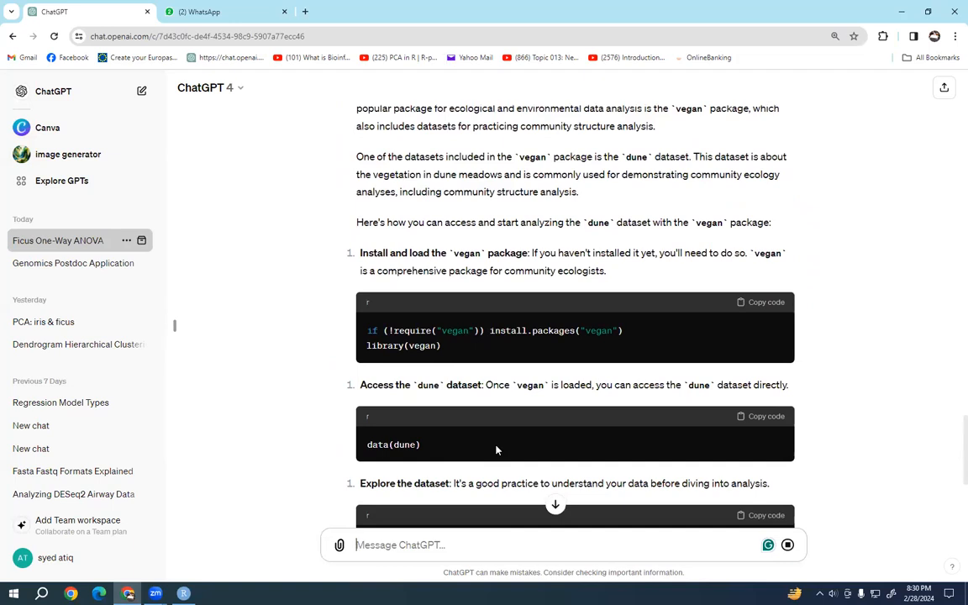
drag(413, 347, 427, 346)
click(448, 351)
drag(437, 347, 396, 347)
click(396, 351)
scroll(400, 454, down, 2)
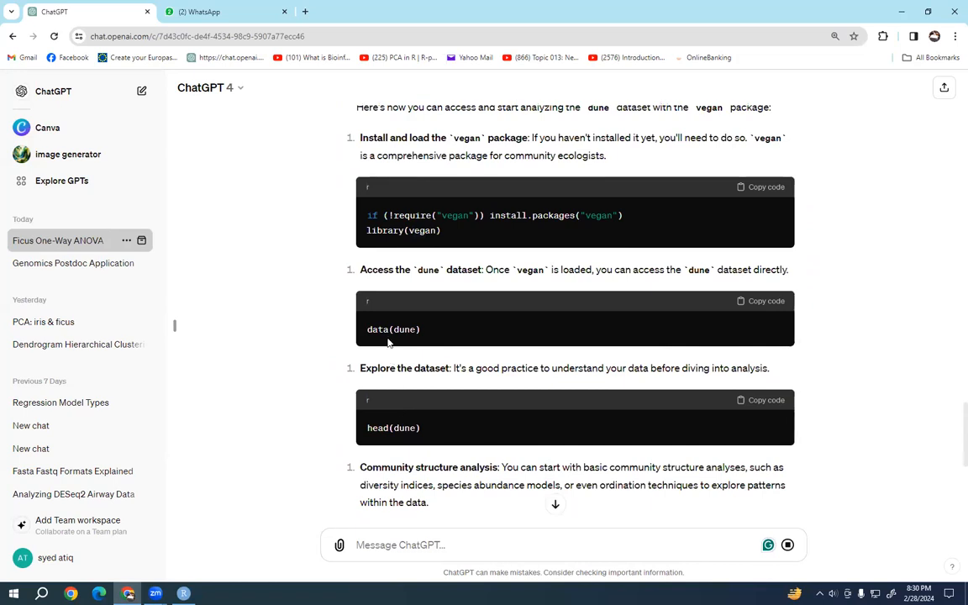
scroll(388, 339, down, 6)
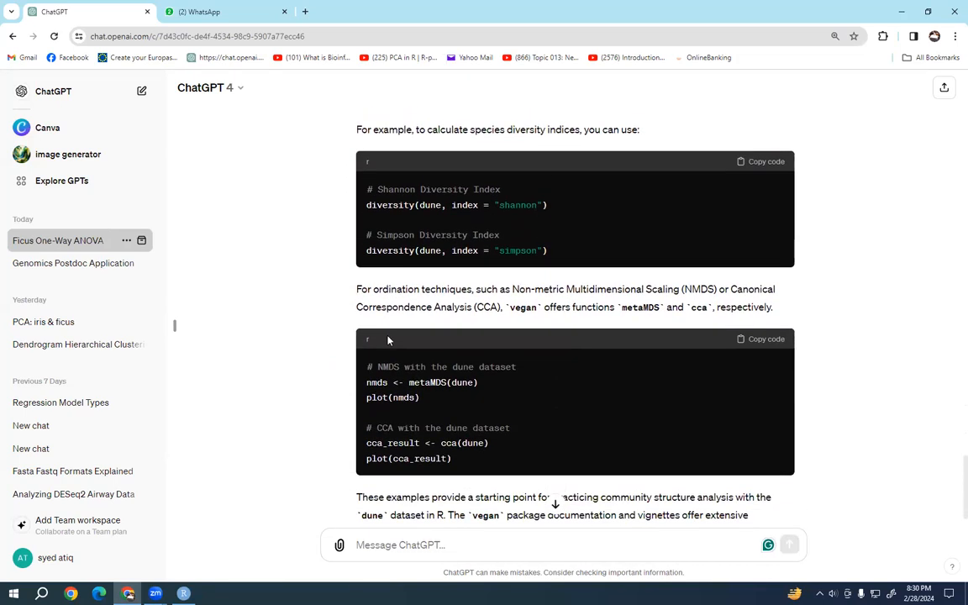
scroll(395, 353, up, 6)
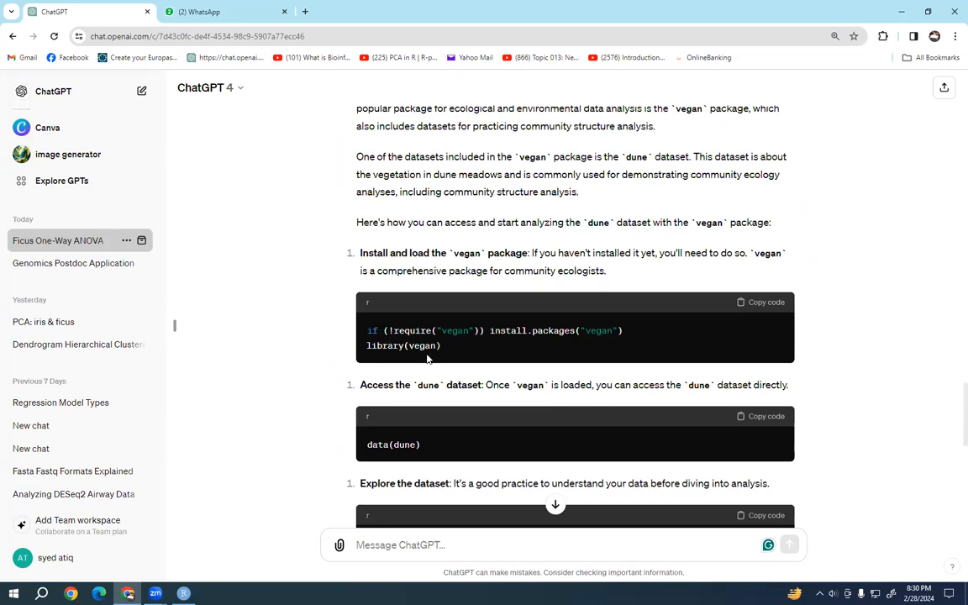
Replace the entire Untitled2 script in RStudio with library(vegan) copied from ChatGPT's answer and run it.
drag(367, 345, 441, 346)
right_click(421, 354)
click(458, 363)
key(alt+Tab)
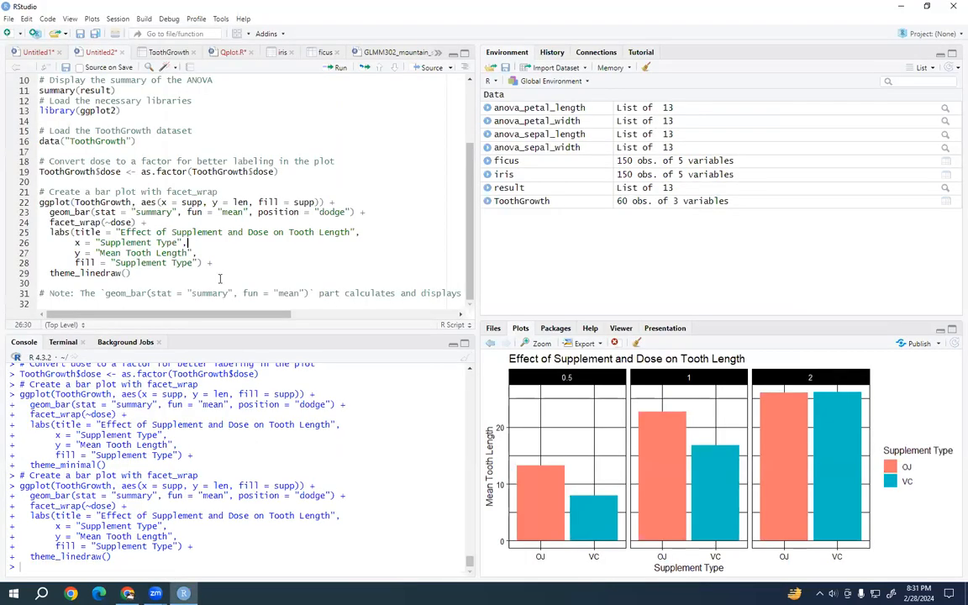
key(ctrl+a)
key(BackSpace)
key(ctrl+v)
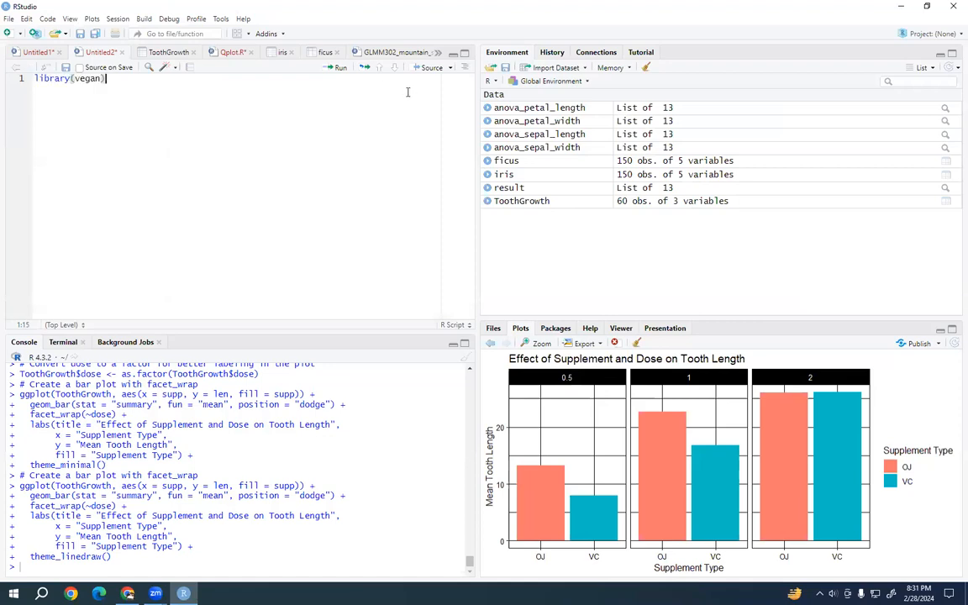
click(341, 70)
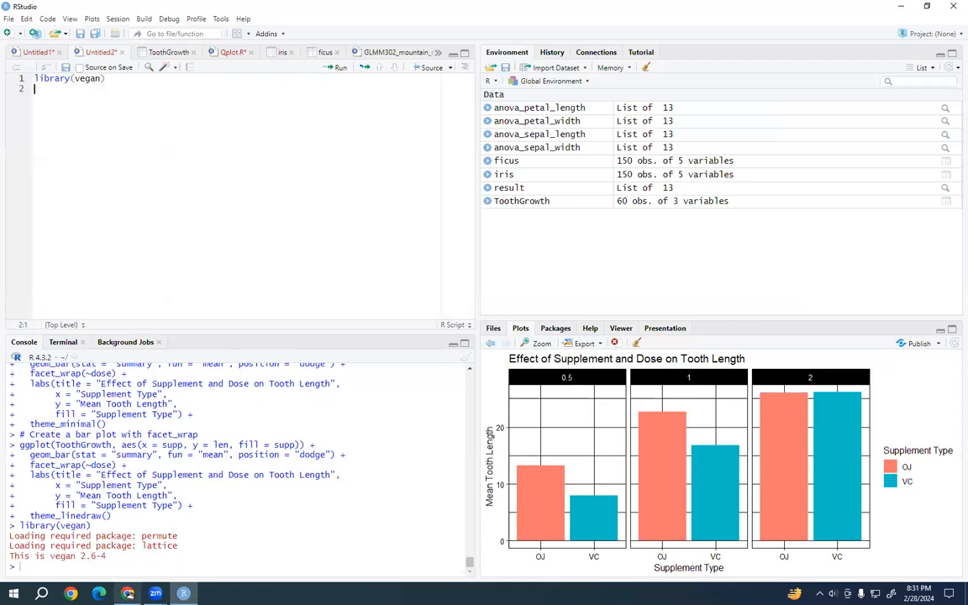
Copy data(dune) from ChatGPT's answer, paste it below library(vegan) in the RStudio script and run that line.
key(alt+Tab)
scroll(303, 376, down, 2)
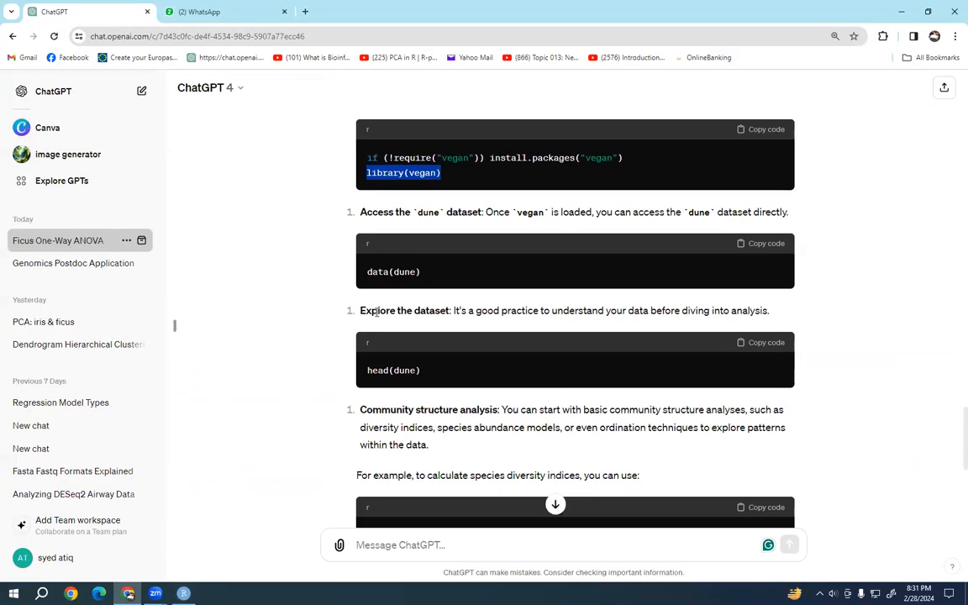
click(768, 243)
key(alt+Tab)
right_click(104, 113)
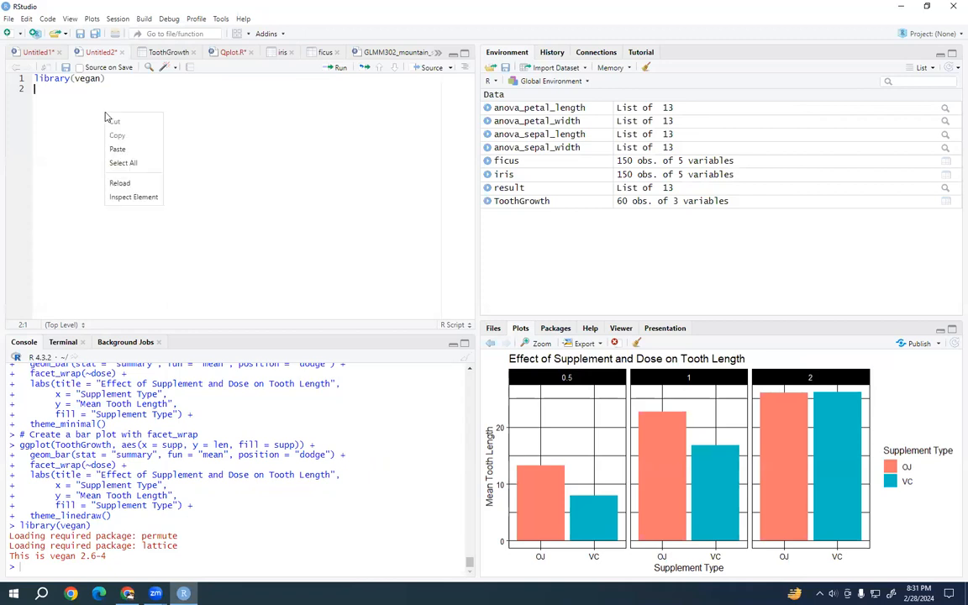
click(127, 151)
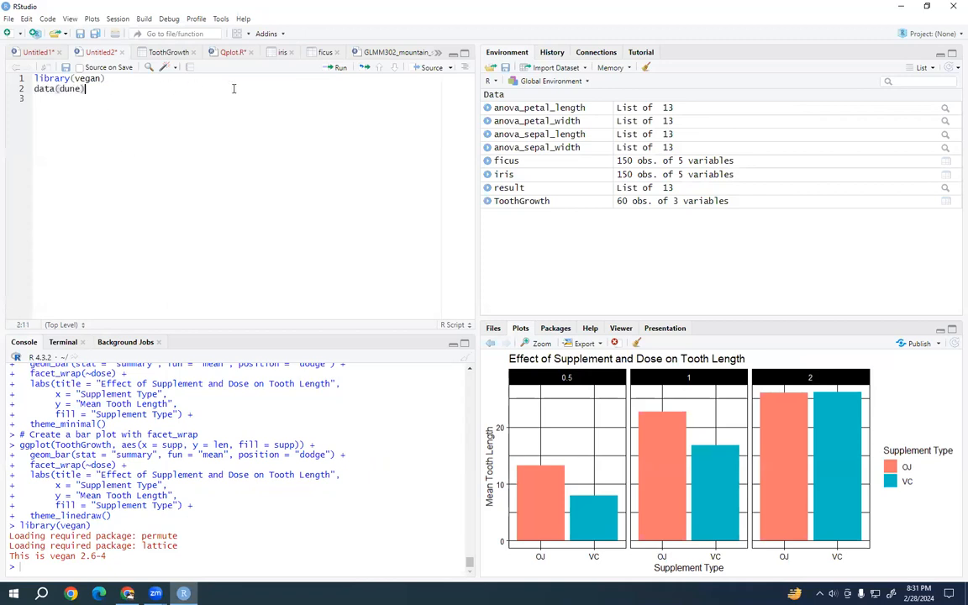
click(339, 68)
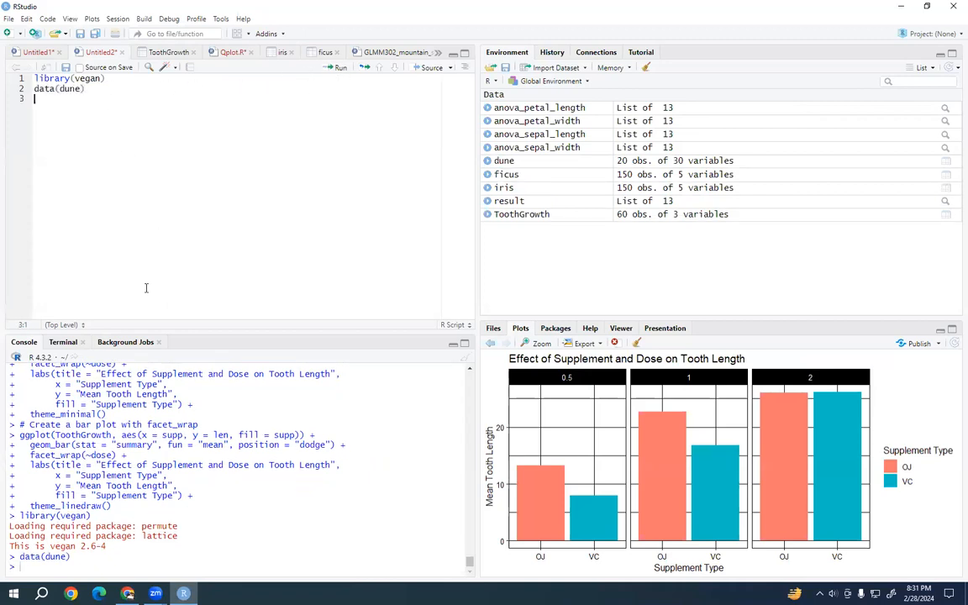
Open the dune dataset in the data viewer and examine its site rows and species columns.
click(505, 160)
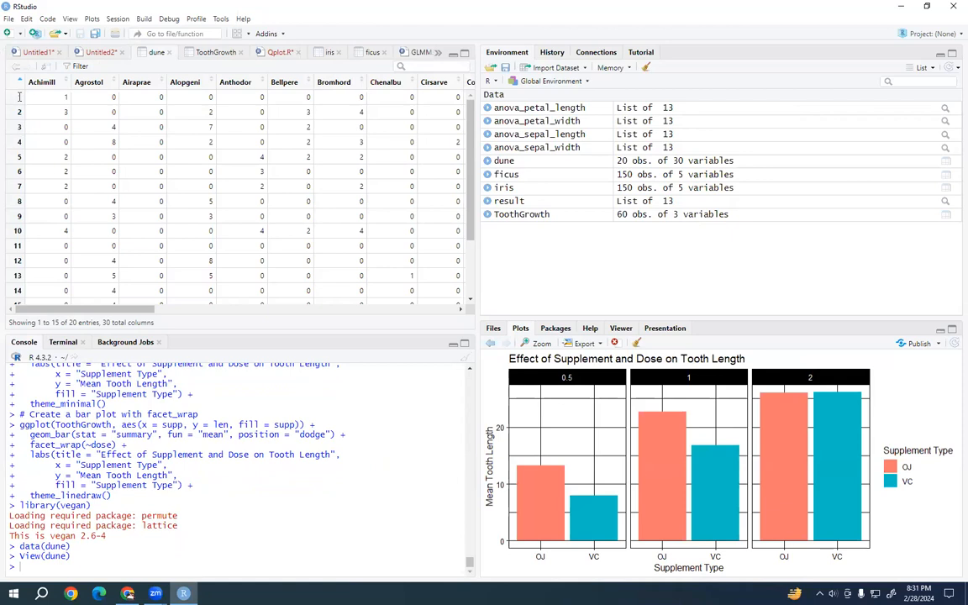
scroll(22, 265, down, 3)
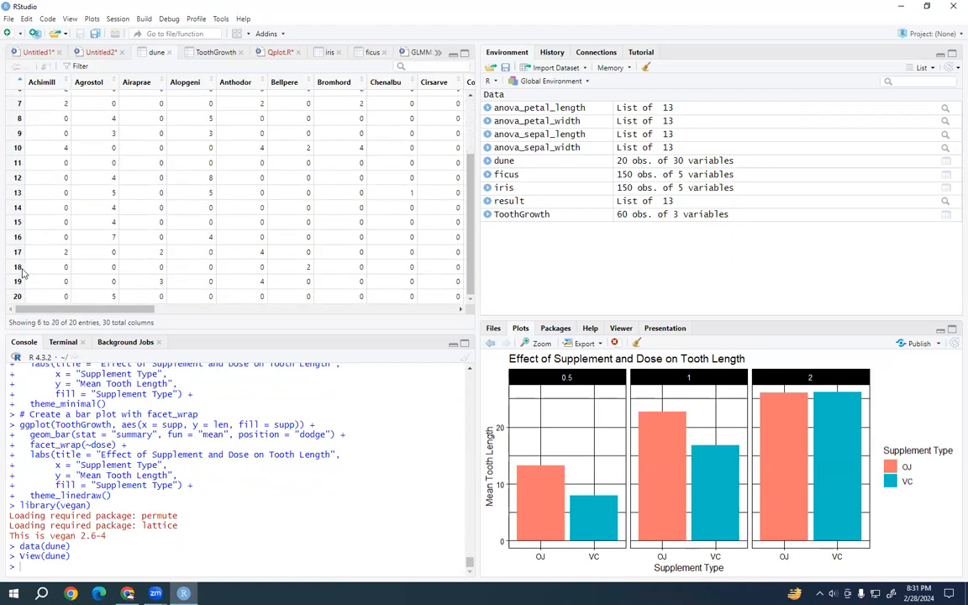
scroll(80, 271, up, 3)
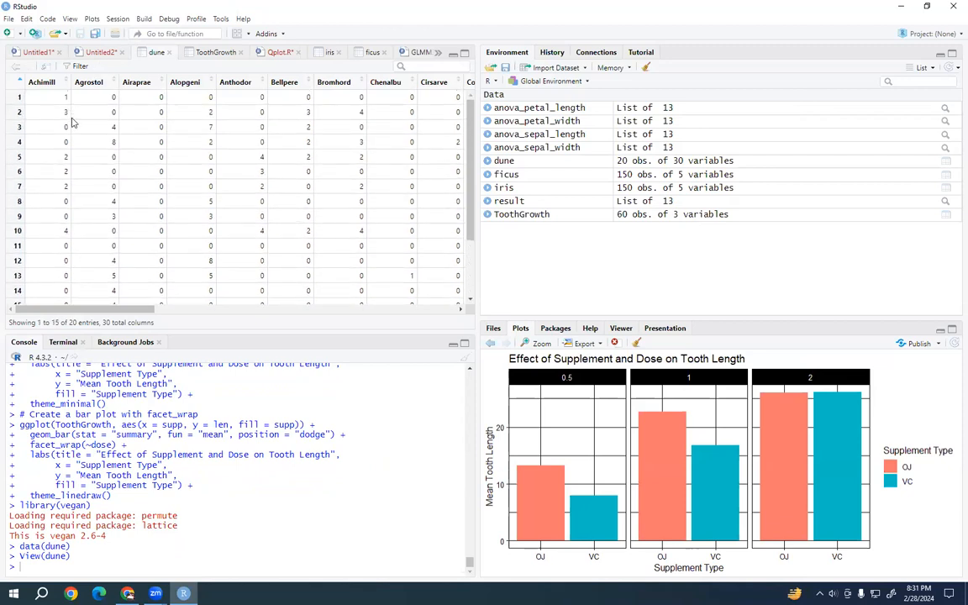
scroll(16, 252, down, 3)
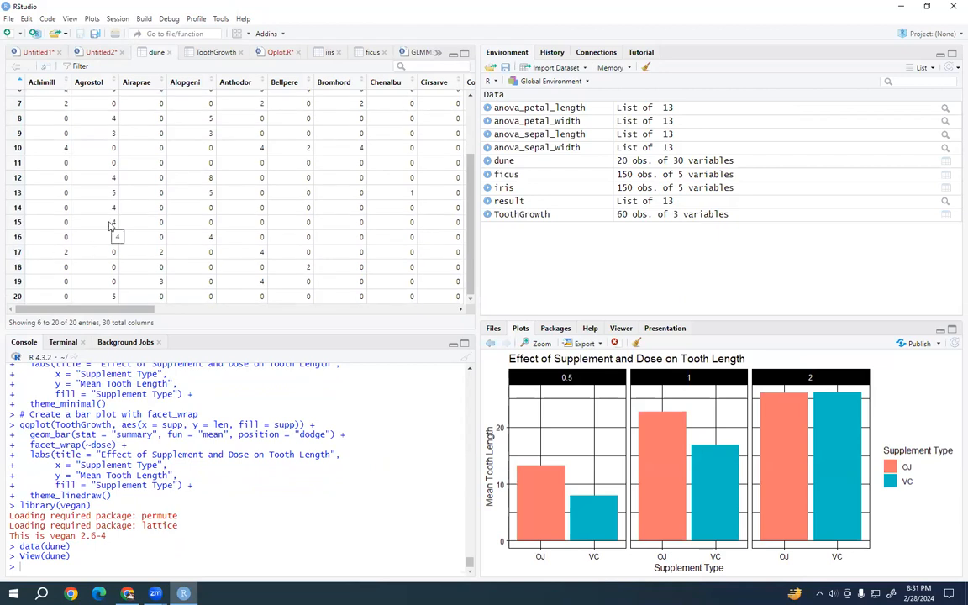
scroll(126, 217, up, 3)
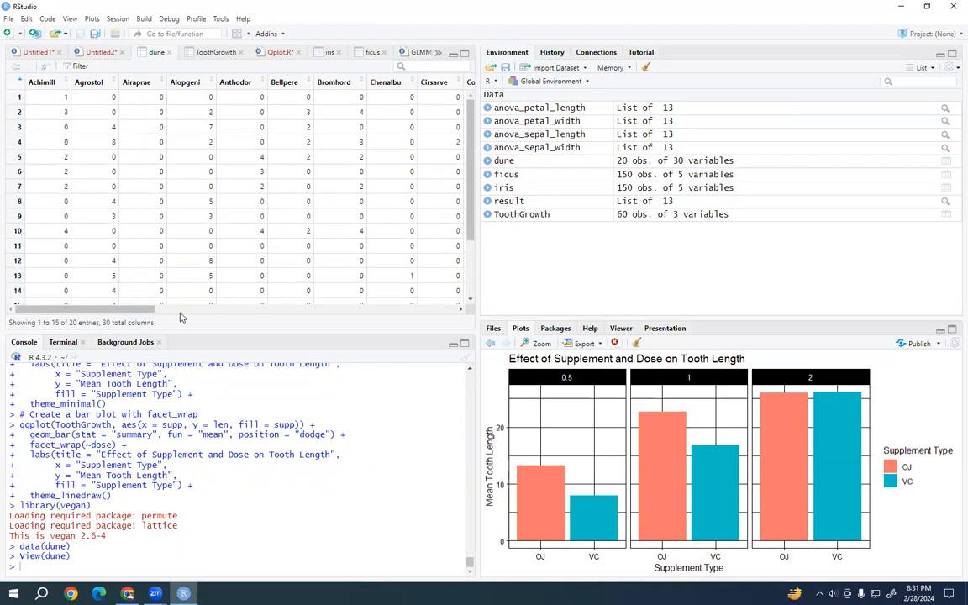
Copy the Shannon and Simpson diversity index code from ChatGPT's answer and paste it below data(dune) in the Untitled2 script in RStudio.
drag(127, 309, 160, 310)
click(17, 82)
click(127, 594)
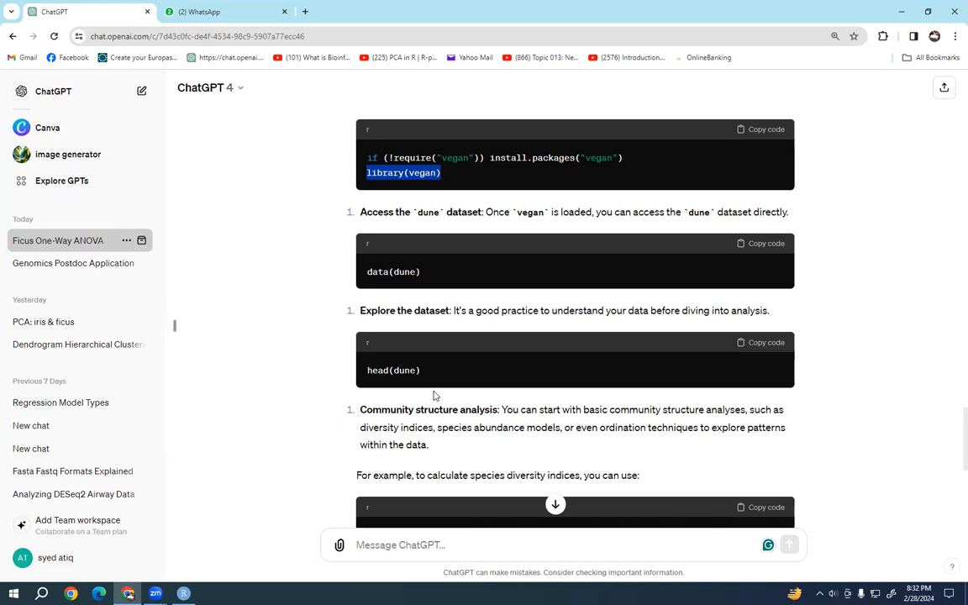
scroll(515, 397, down, 3)
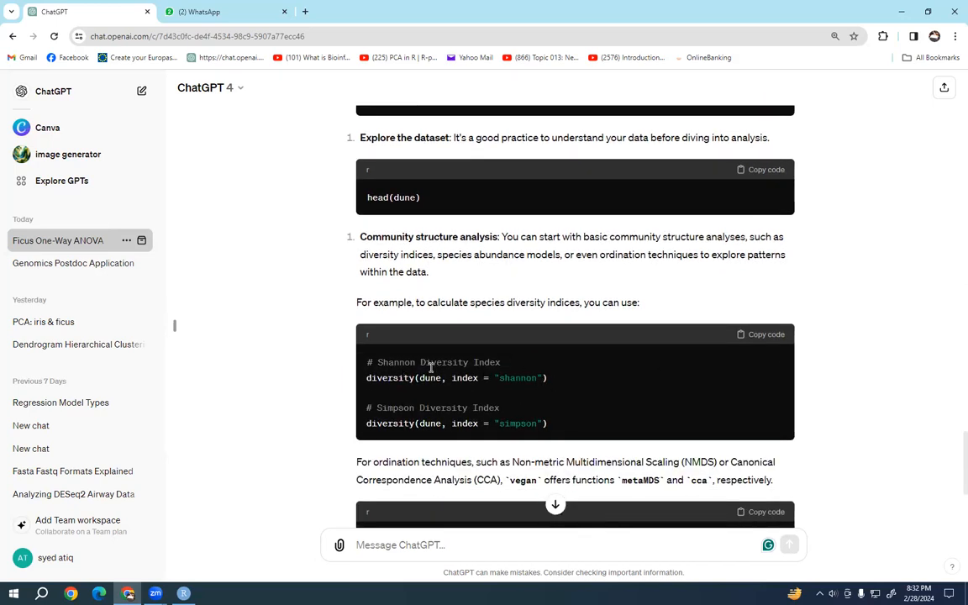
click(765, 335)
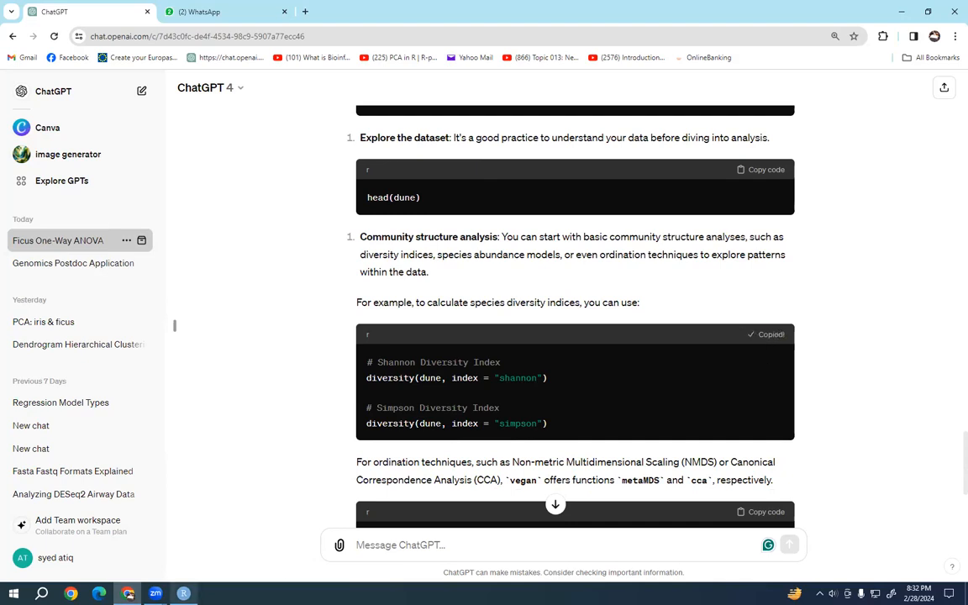
click(183, 593)
click(93, 52)
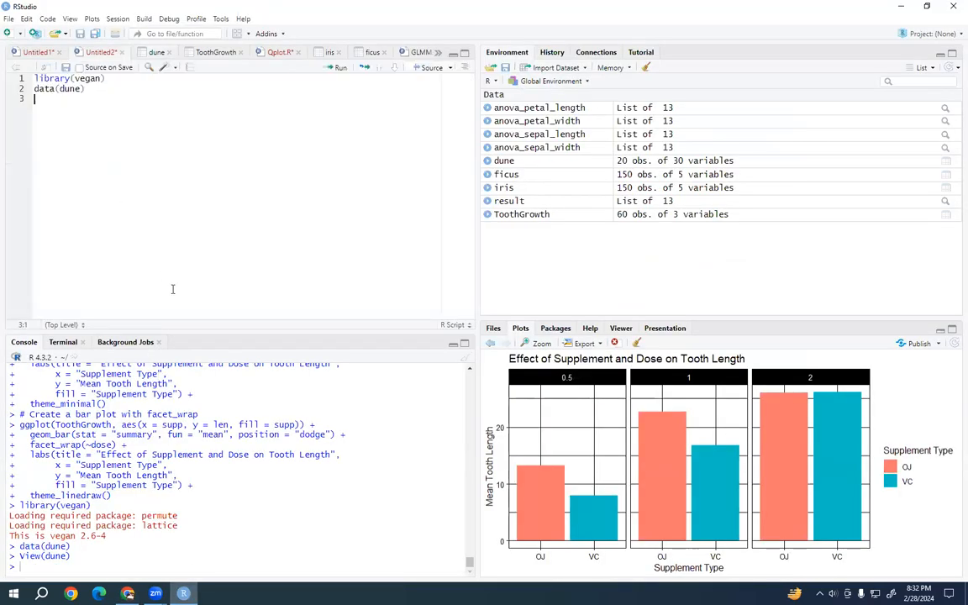
right_click(74, 120)
click(89, 157)
Run the Shannon and Simpson diversity index lines on the dune dataset.
click(106, 109)
click(335, 69)
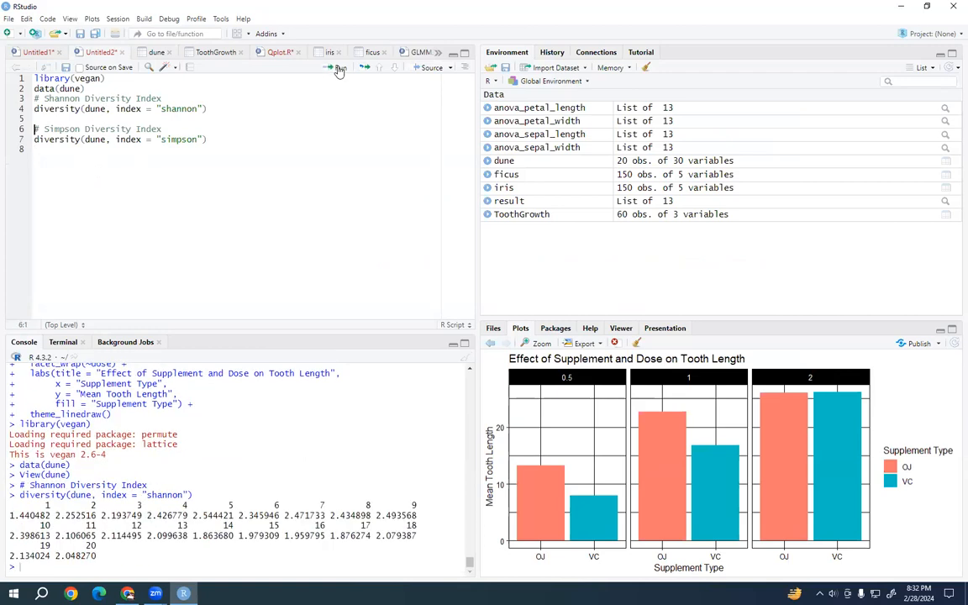
click(148, 139)
click(339, 69)
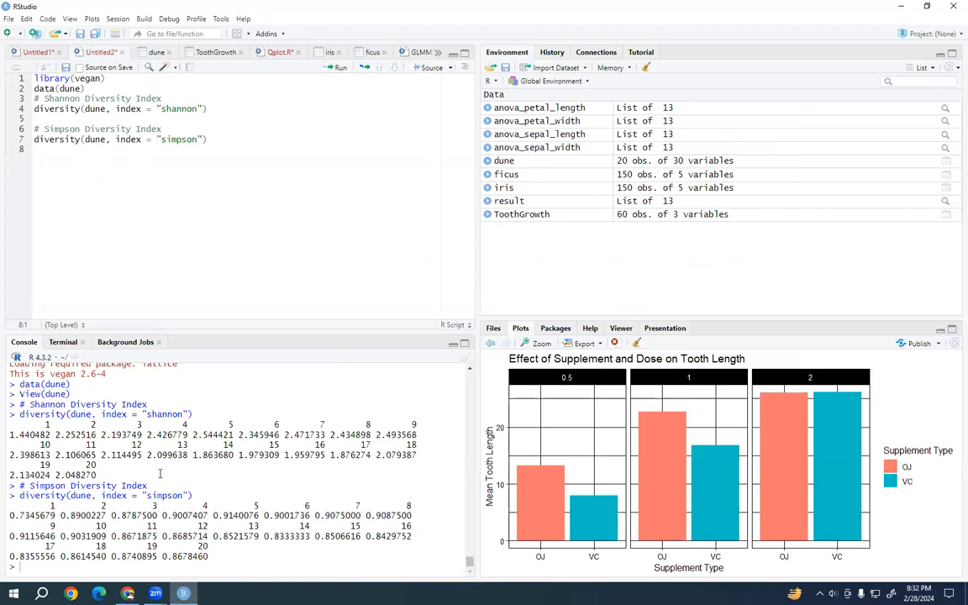
Copy the NMDS and CCA code from ChatGPT's answer and paste it at the end of the Untitled2 script in RStudio.
click(127, 593)
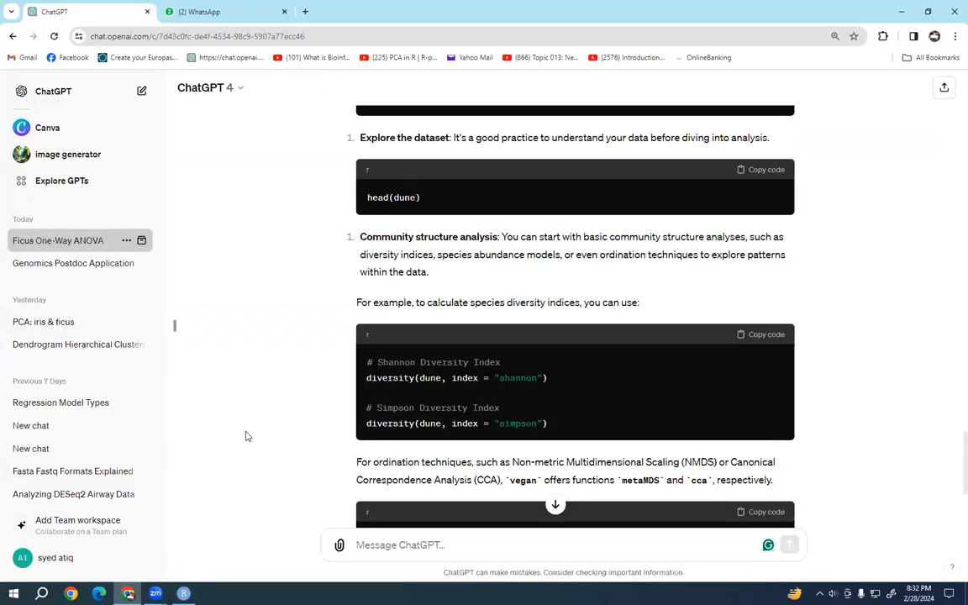
scroll(424, 374, down, 3)
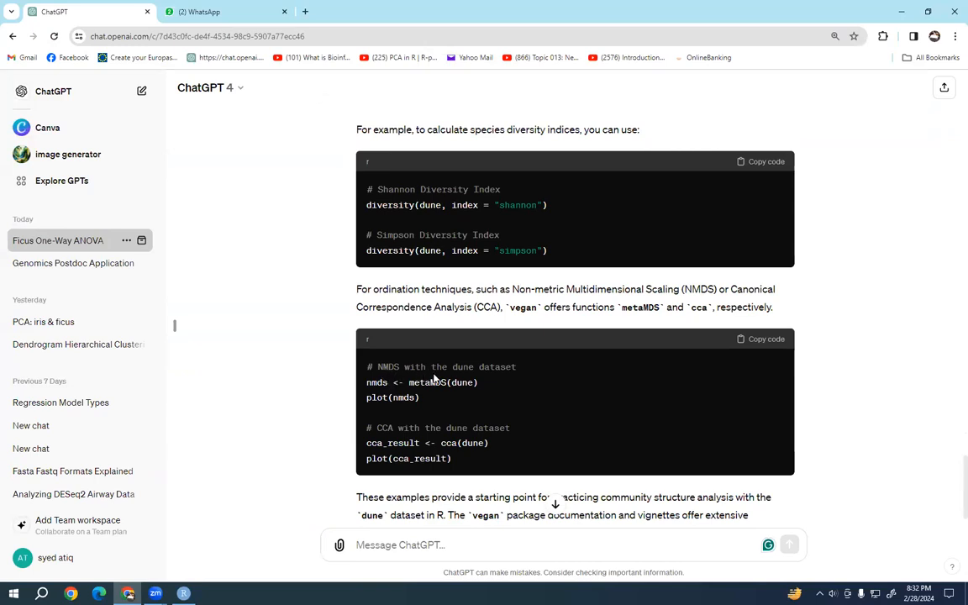
click(762, 340)
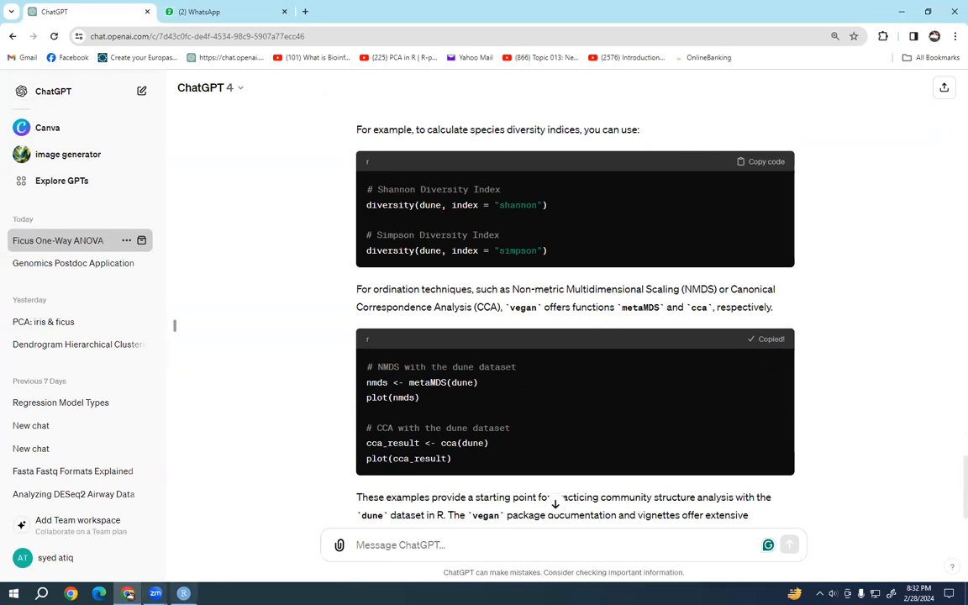
click(183, 593)
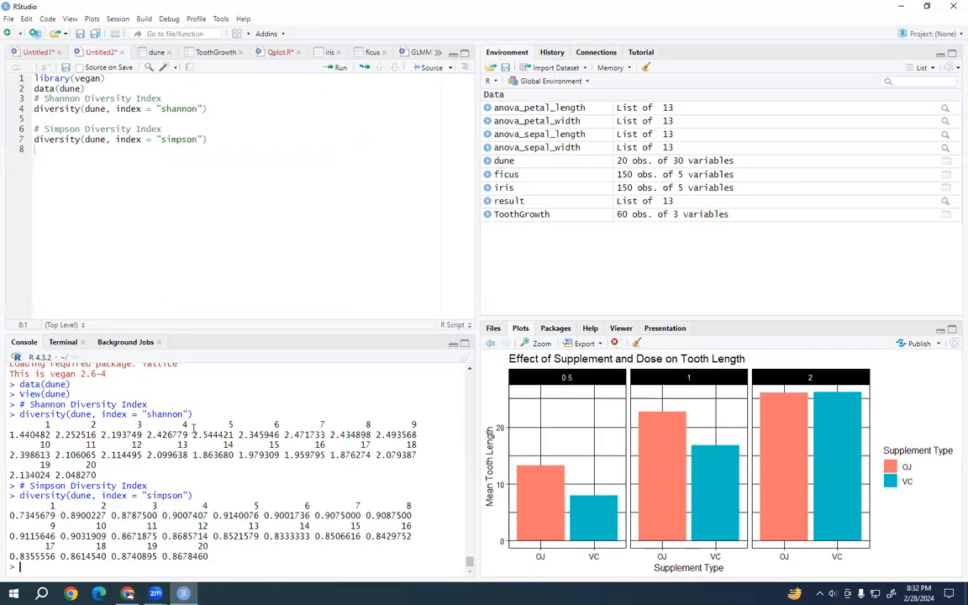
right_click(160, 179)
click(175, 212)
Run the NMDS of the dune dataset with metaMDS(dune) and plot the nmds result.
click(100, 149)
click(339, 68)
click(339, 68)
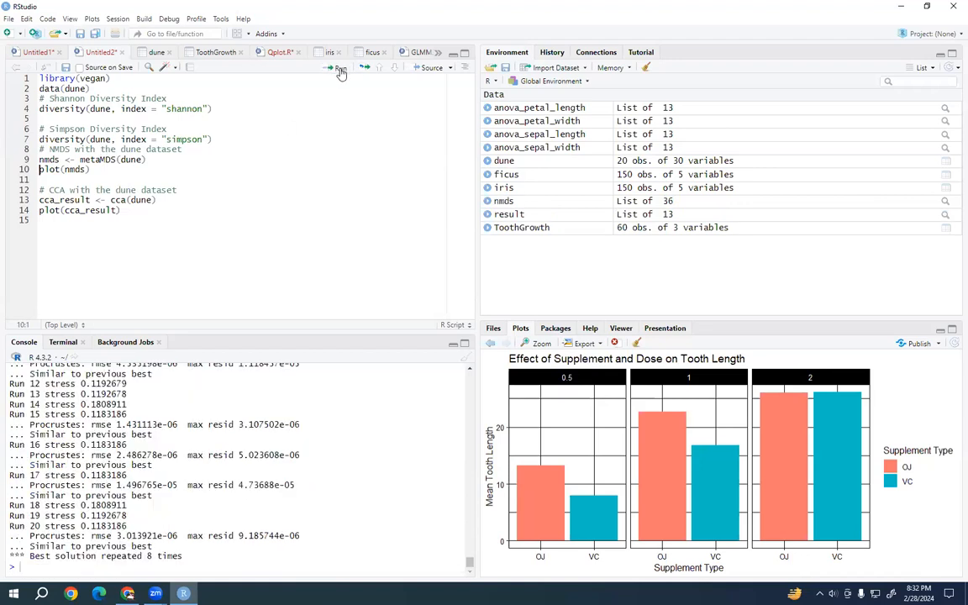
click(339, 68)
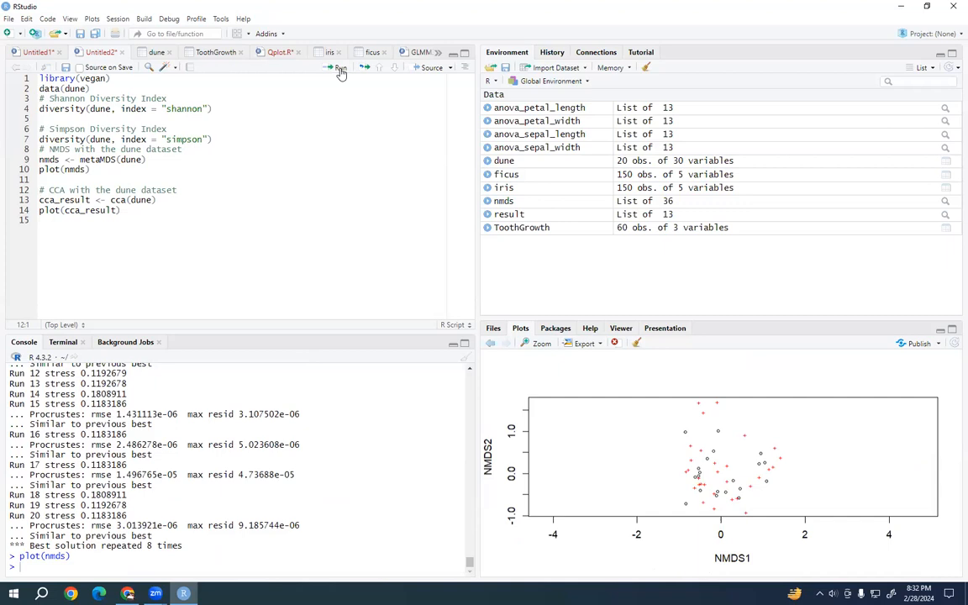
Run cca(dune), plot cca_result and examine the site and species ordination in an enlarged plot window.
click(339, 68)
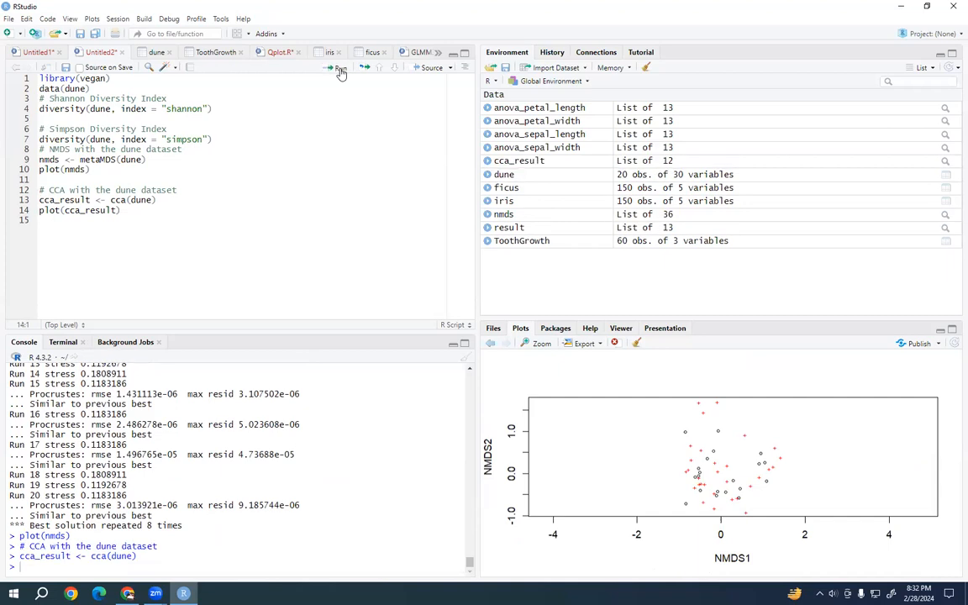
click(339, 69)
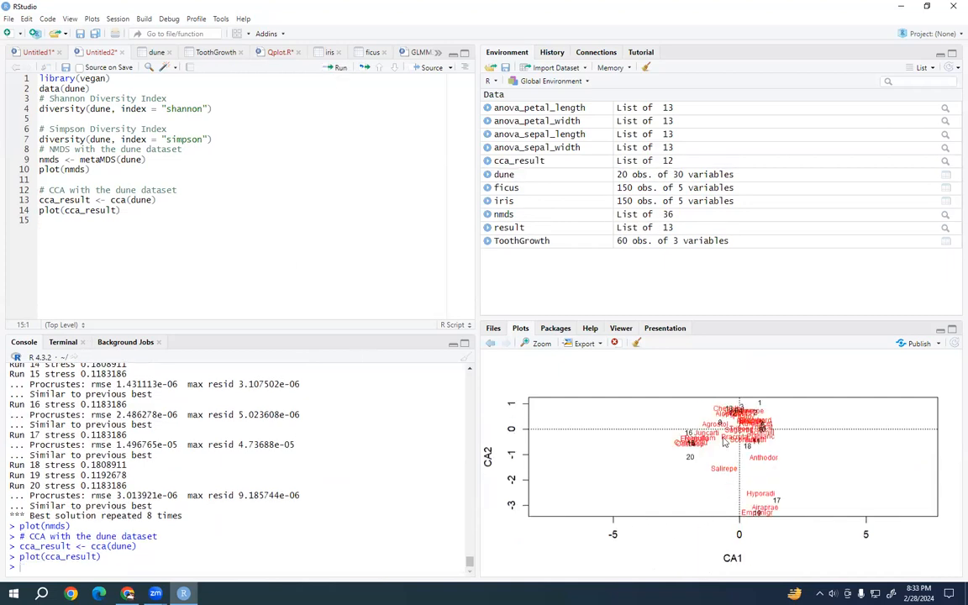
click(541, 345)
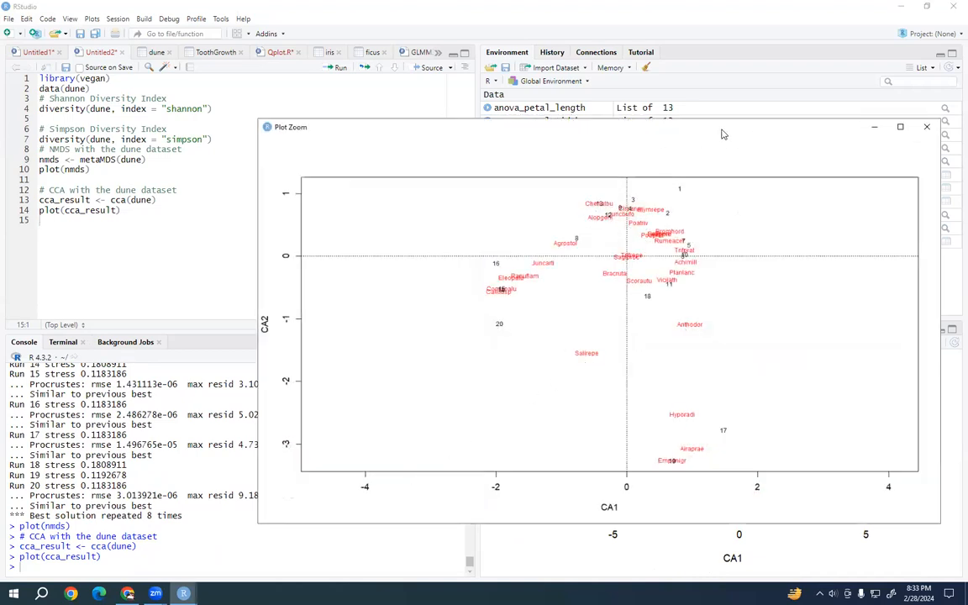
drag(724, 128, 512, 128)
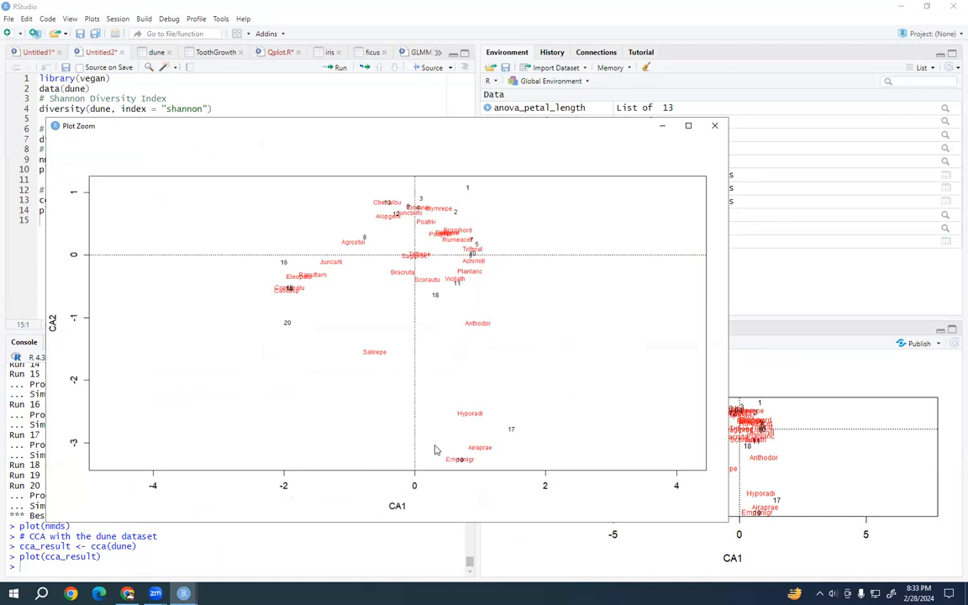
click(716, 127)
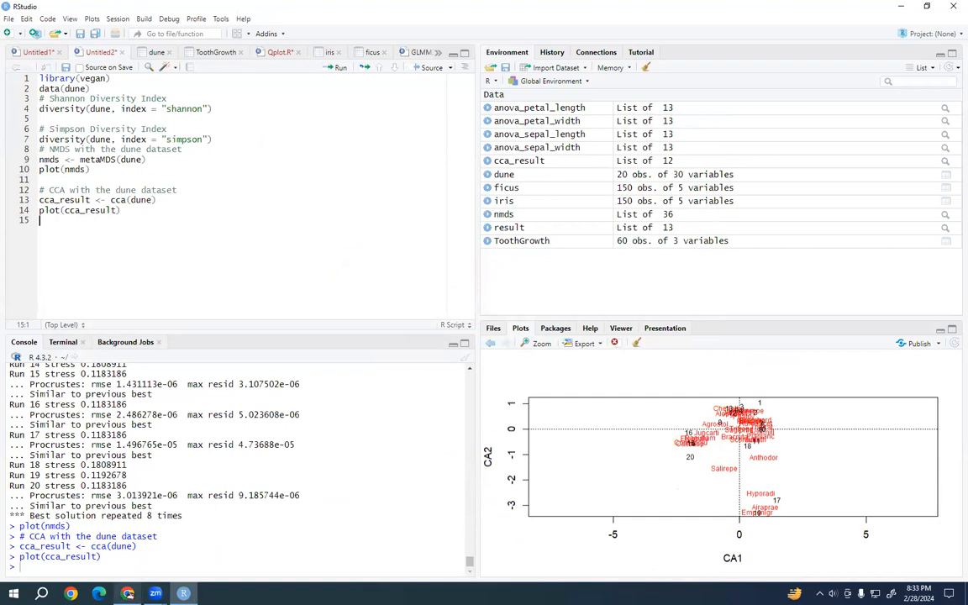
Copy the Gamma Diversity, Species Abundance Distributions, Species-Area Curves and Cluster Analysis lines from the course message in the WhatsApp group.
click(127, 594)
scroll(478, 300, down, 1)
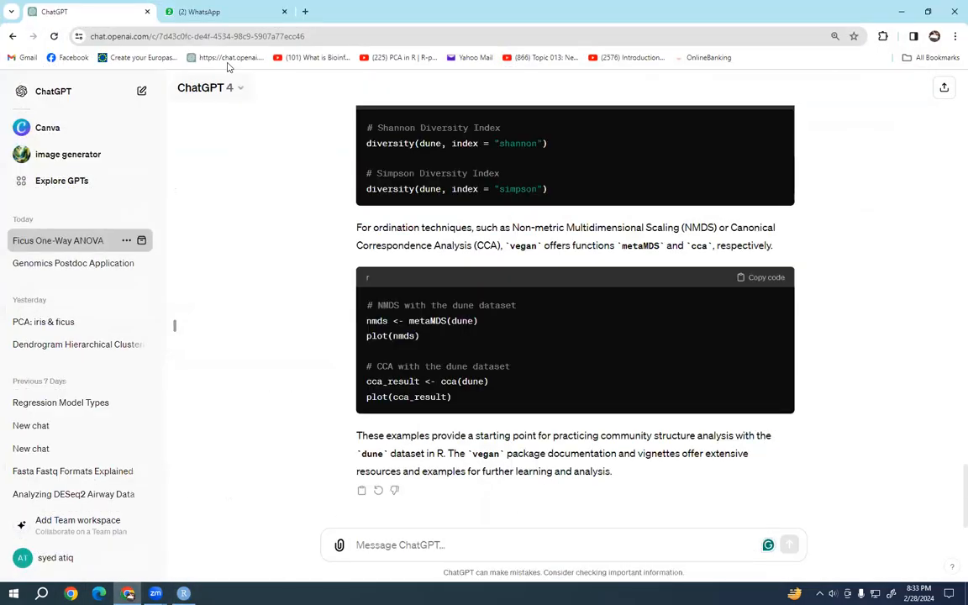
click(223, 11)
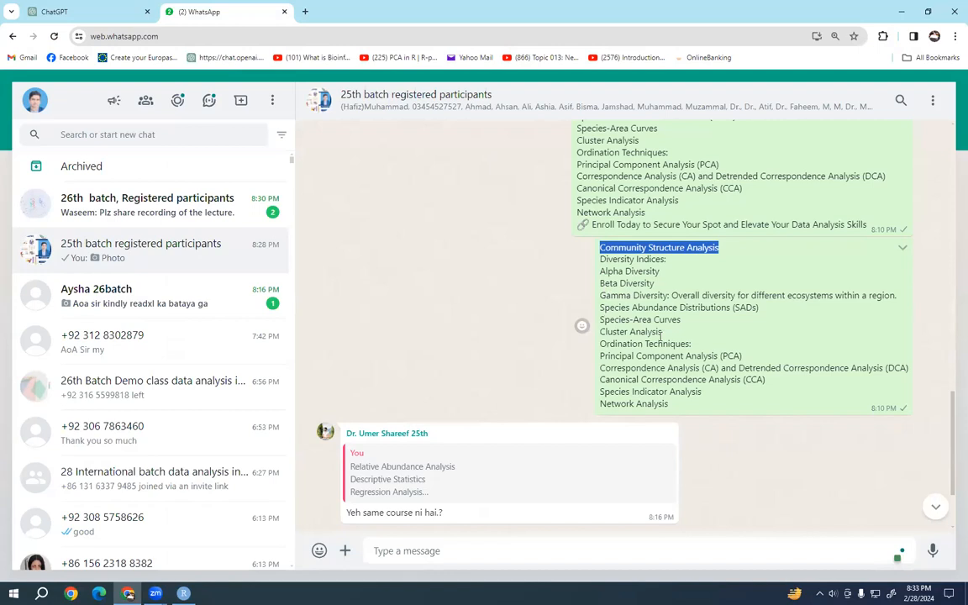
drag(661, 335, 600, 296)
right_click(623, 304)
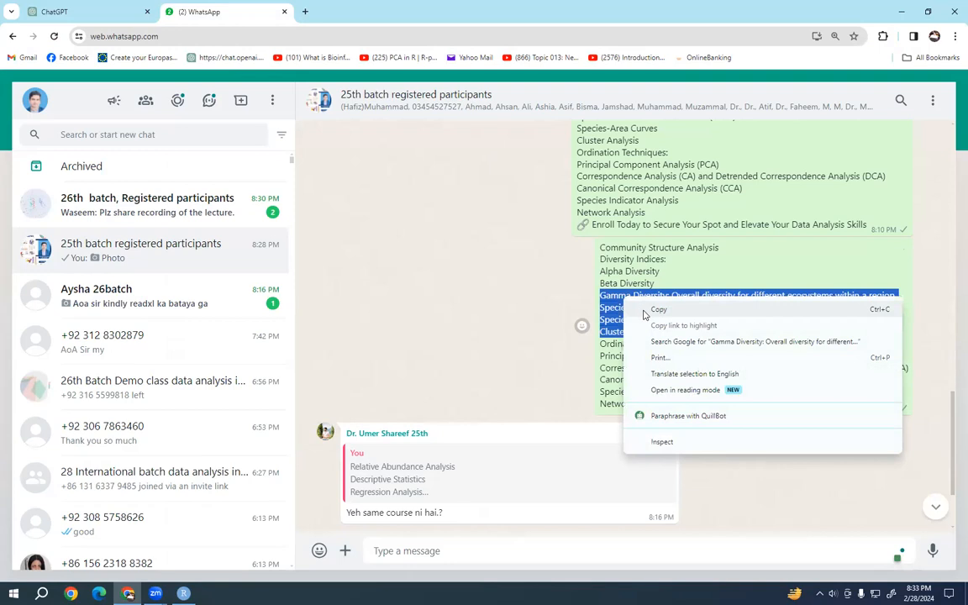
click(645, 313)
Send ChatGPT the prompt "i need these analysiis please write script" followed by the copied list of four analyses.
key(ctrl+1)
click(494, 545)
text(i nee)
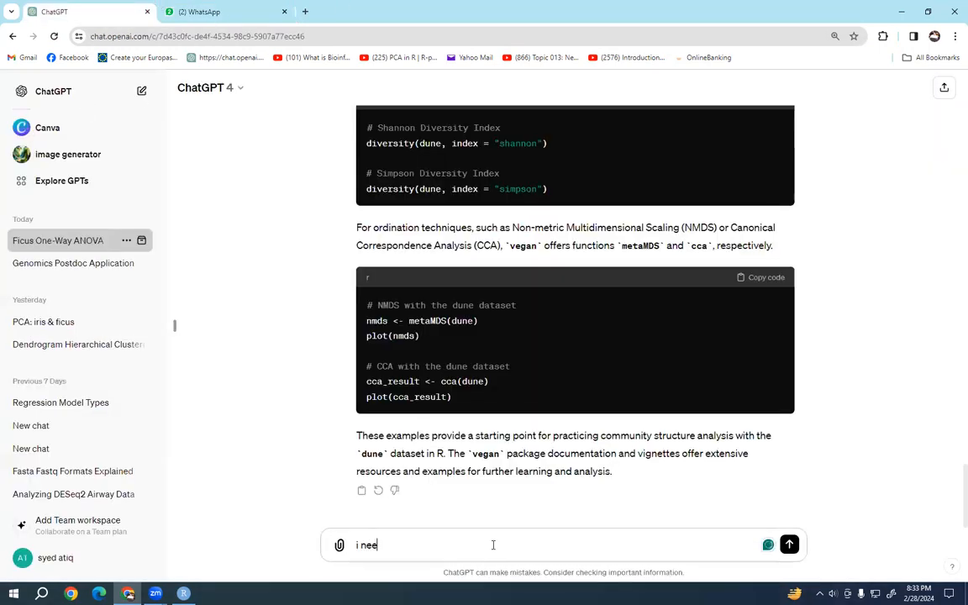
text(d these anal)
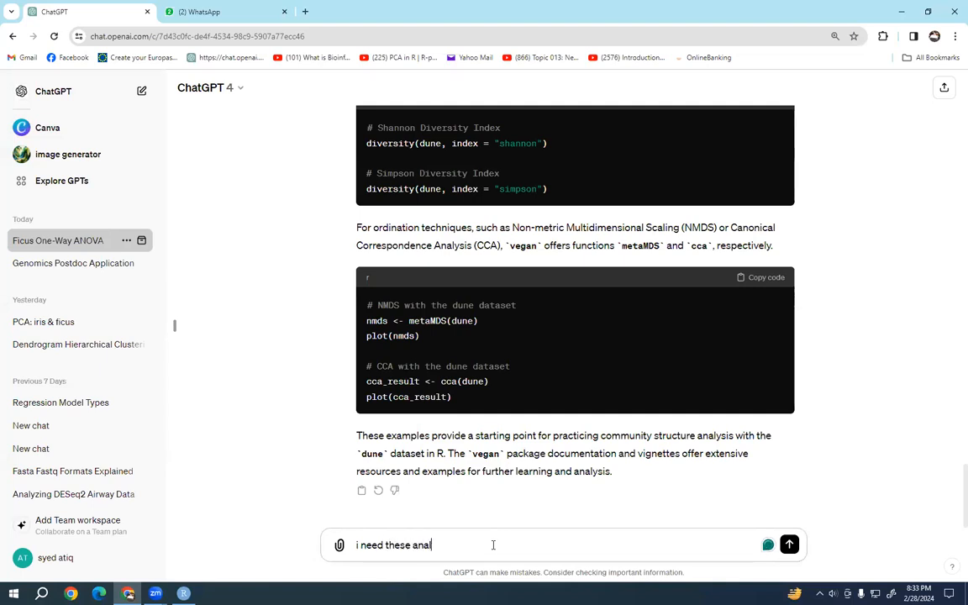
text(ysiis please write script)
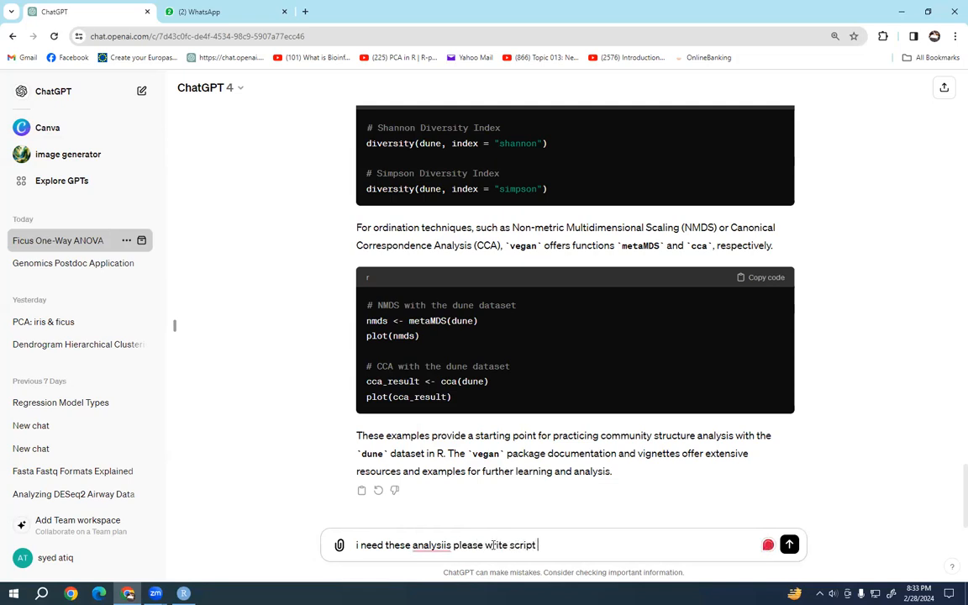
key(ctrl+v)
key(Return)
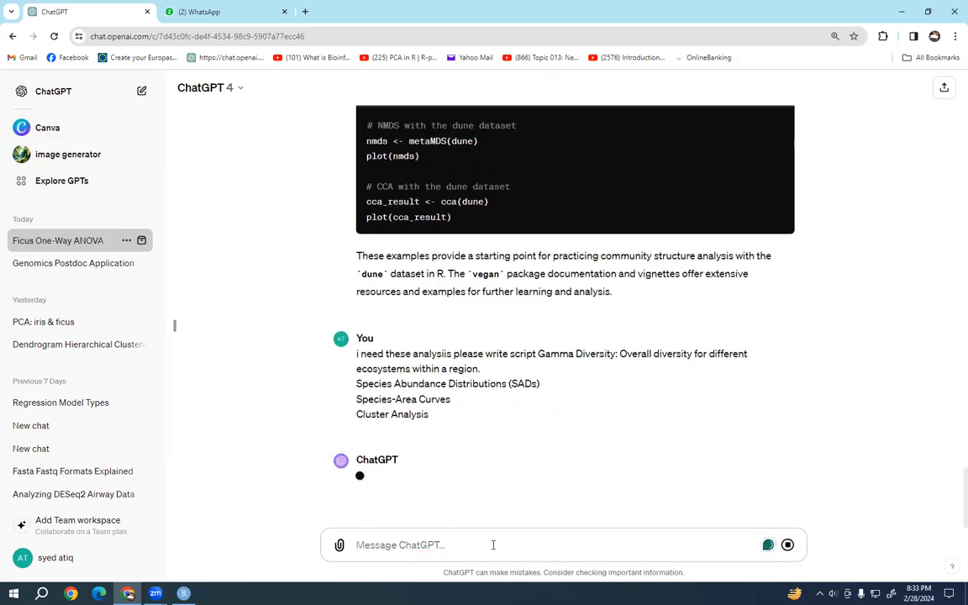
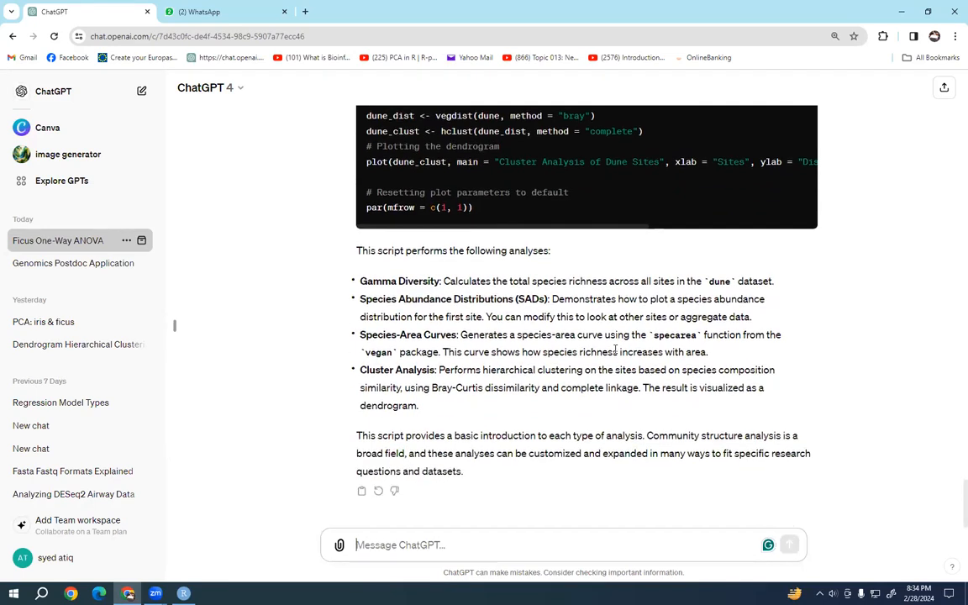
Copy ChatGPT's full script for gamma diversity, abundance distribution, species-area curve and cluster analysis, and switch to RStudio.
scroll(672, 353, up, 3)
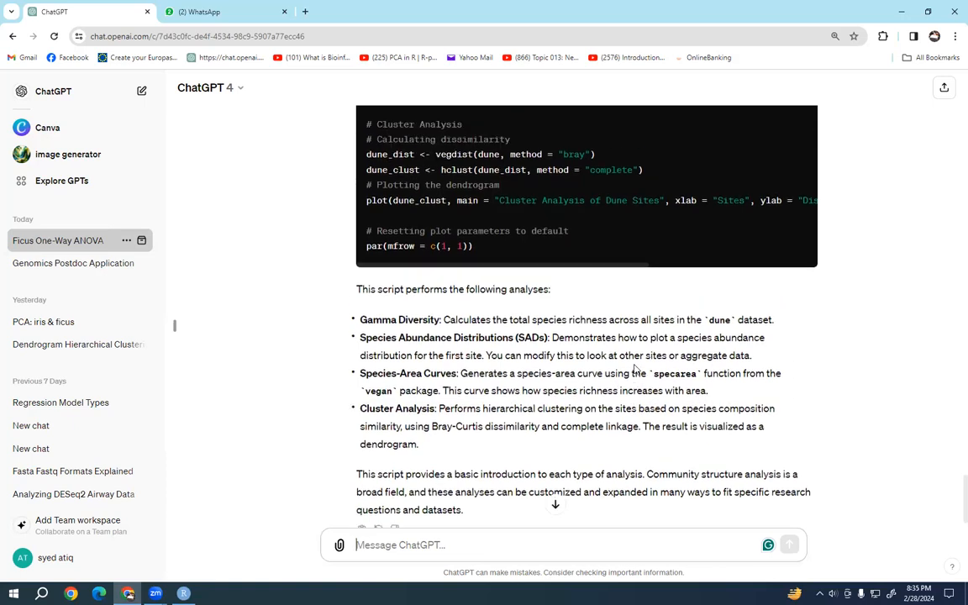
scroll(672, 354, up, 5)
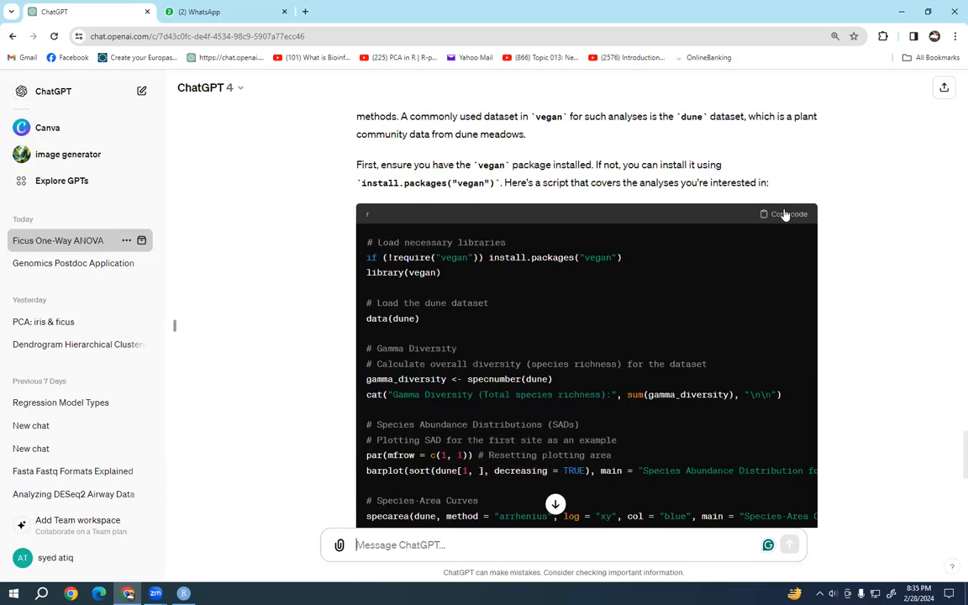
click(788, 215)
click(183, 593)
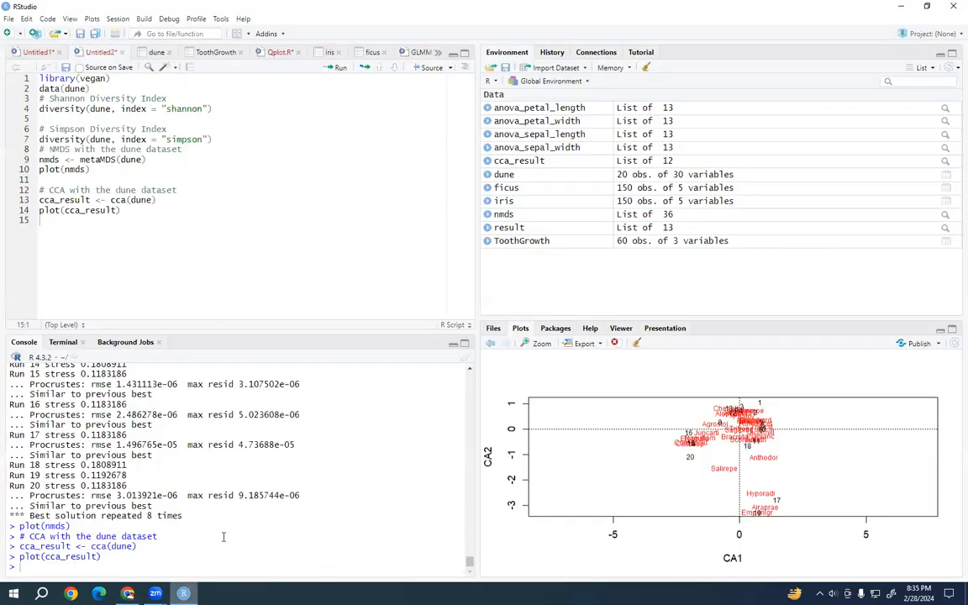
Add twelve blank lines at the end of the Untitled2 script and paste the copied analysis script at line 25.
key(Return)
key(Return)
key(Return)
key(Return)
key(Return)
key(Return)
key(Return)
key(Return)
key(Return)
key(Return)
key(Return)
key(Return)
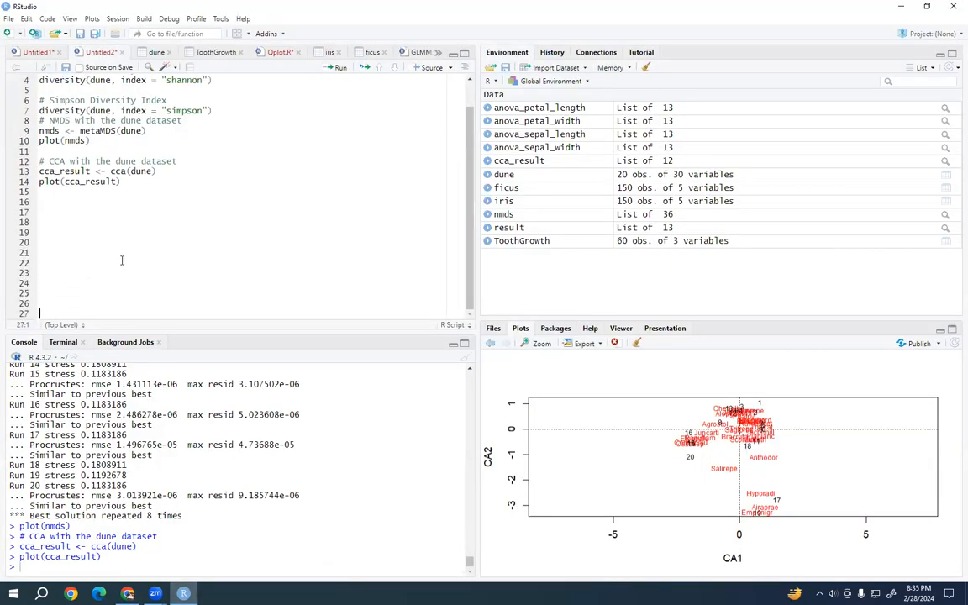
right_click(40, 292)
click(56, 327)
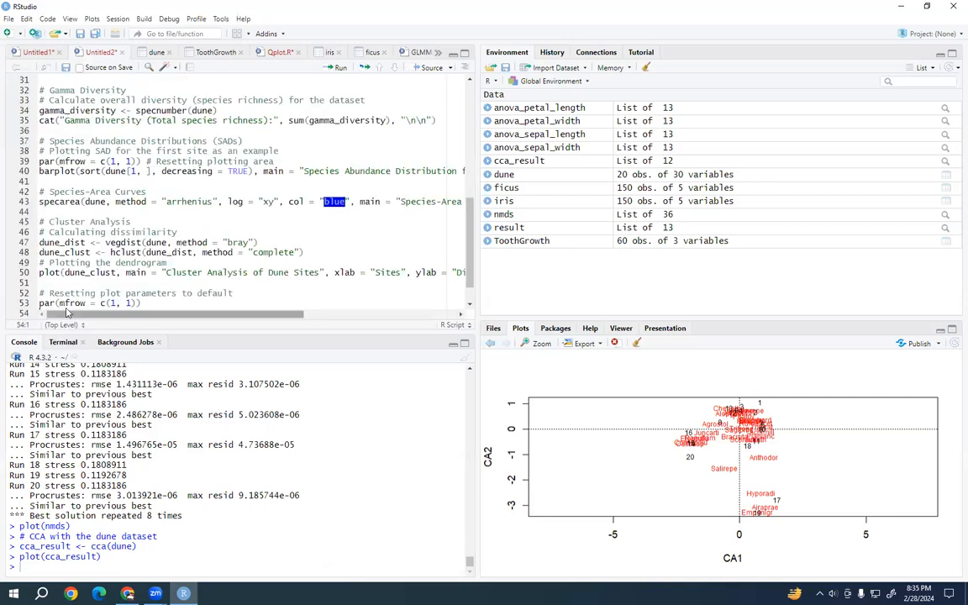
Run the pasted library(vegan) and data(dune) lines, and calculate and print the gamma diversity of the dune dataset.
scroll(101, 202, up, 3)
click(82, 144)
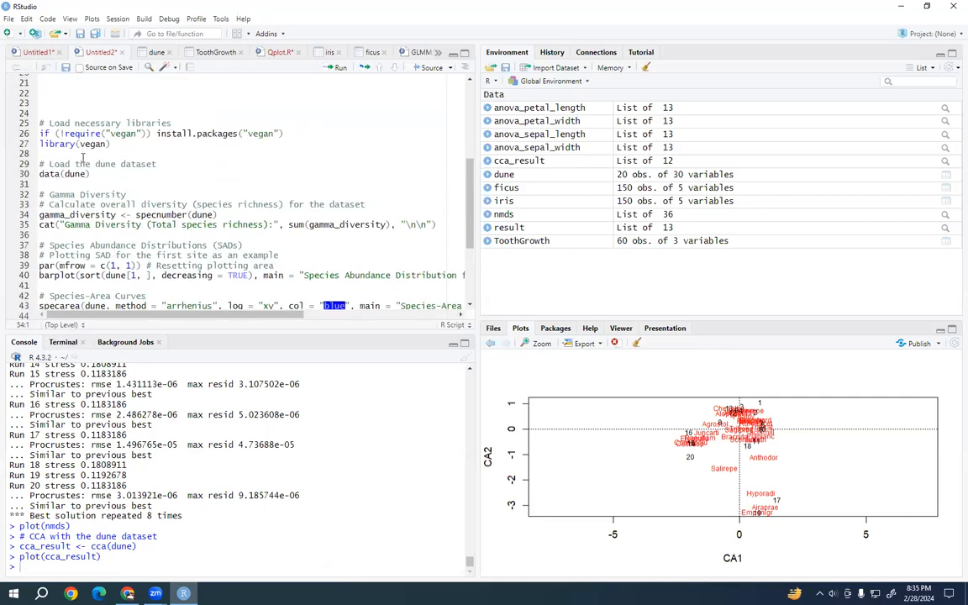
click(341, 69)
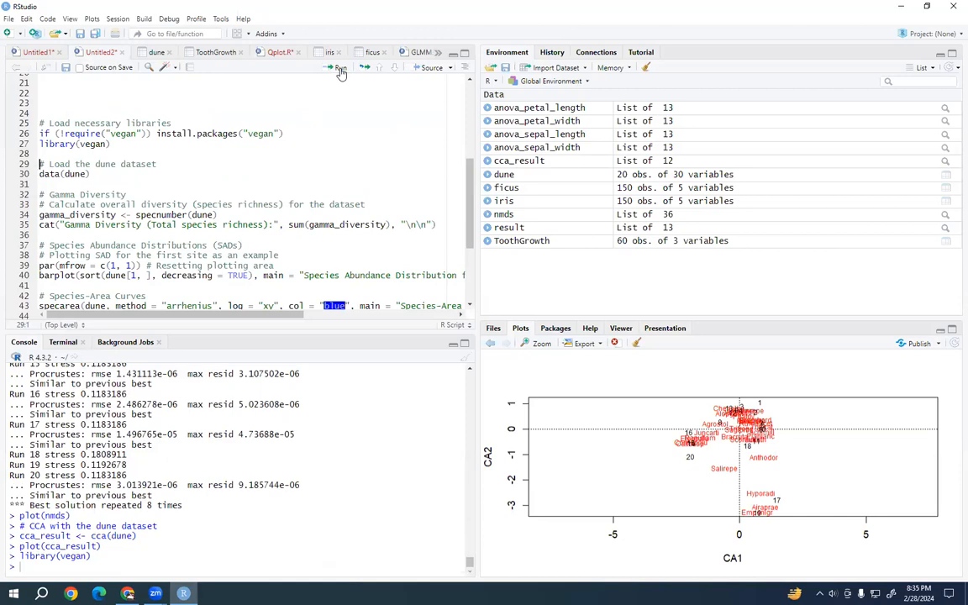
click(340, 69)
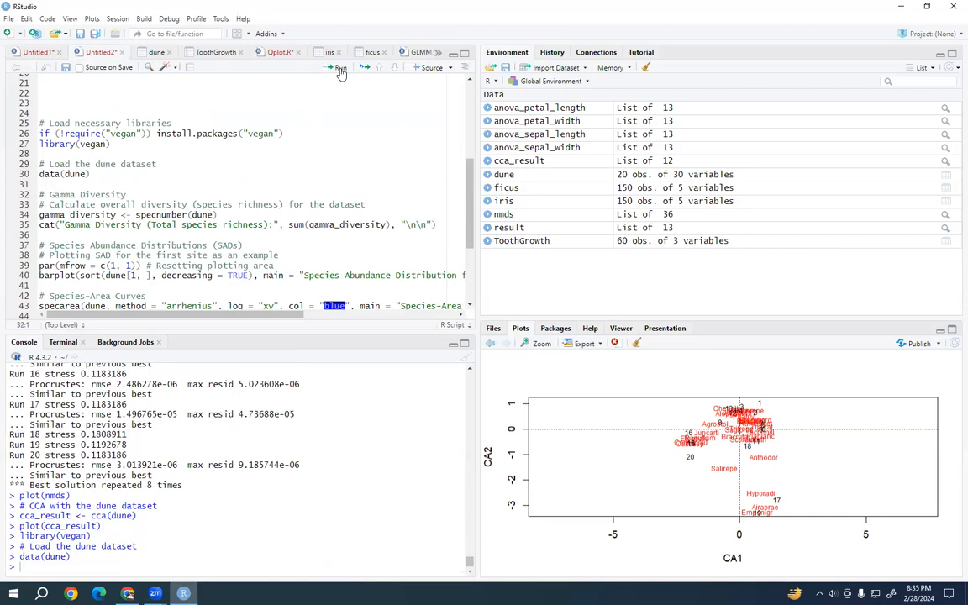
click(341, 69)
click(340, 69)
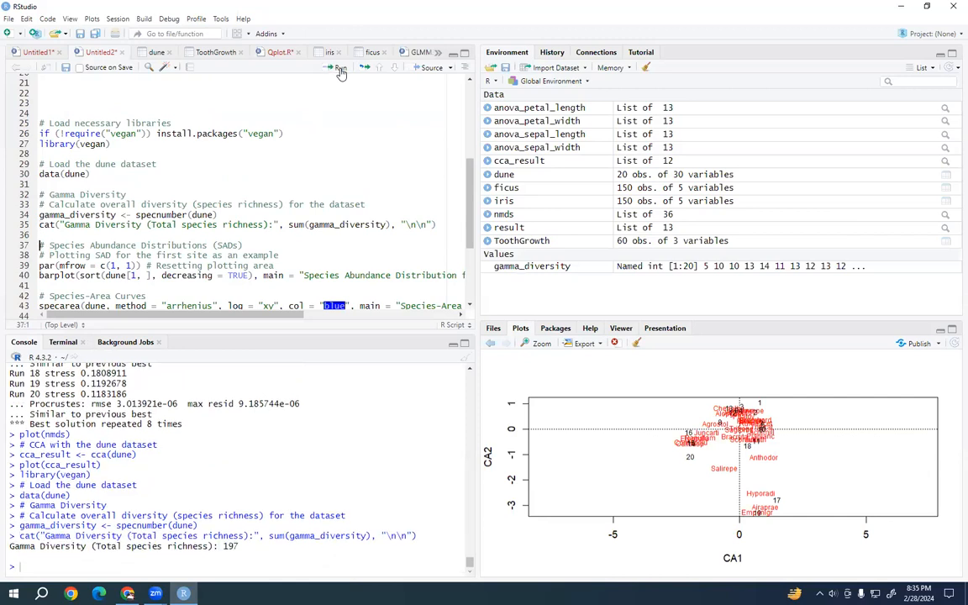
Try to run the Species Abundance Distribution barplot for site 1, repeat it from its par(mfrow) line, and try the specarea species-area curve line.
click(340, 72)
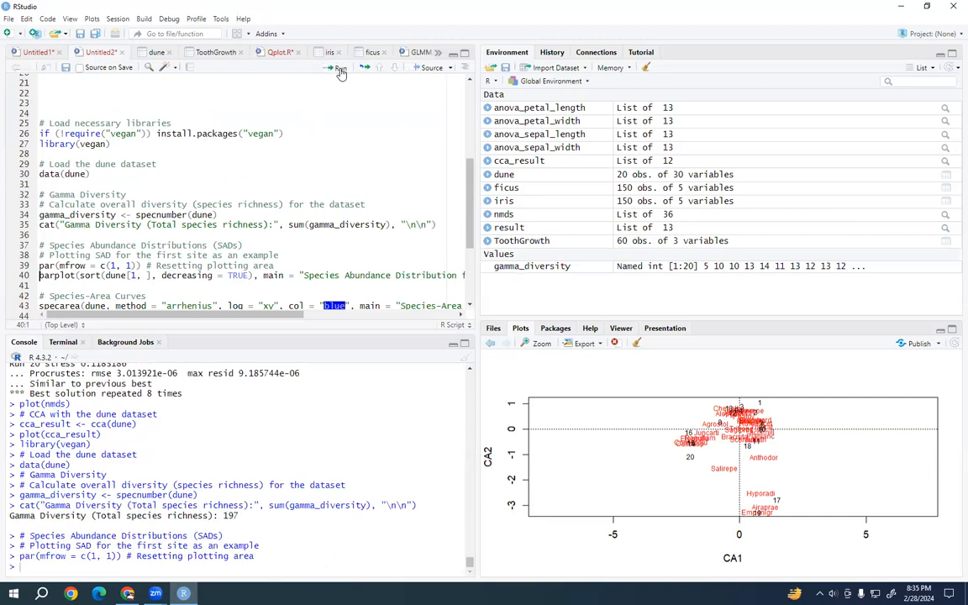
click(340, 72)
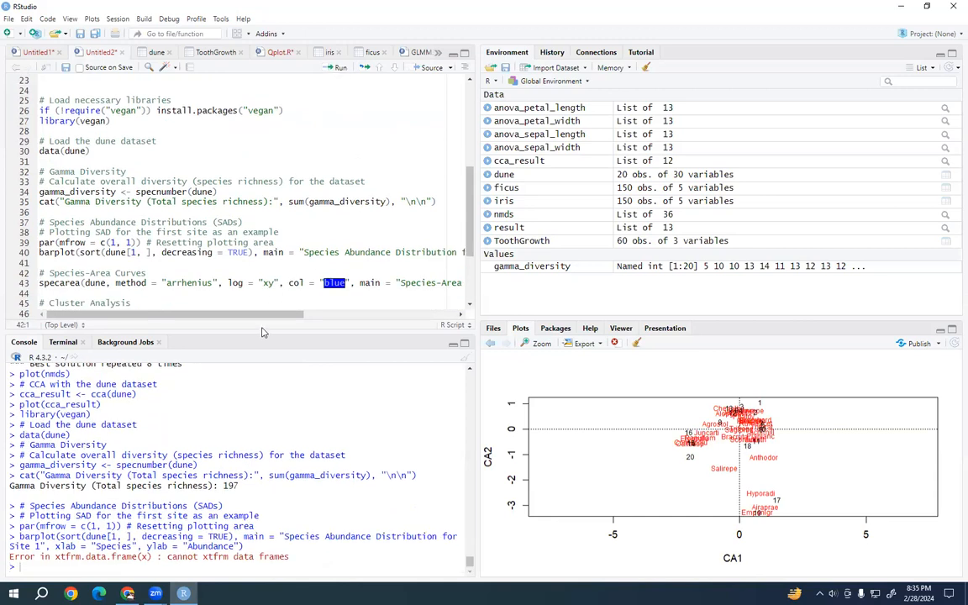
click(63, 243)
click(340, 68)
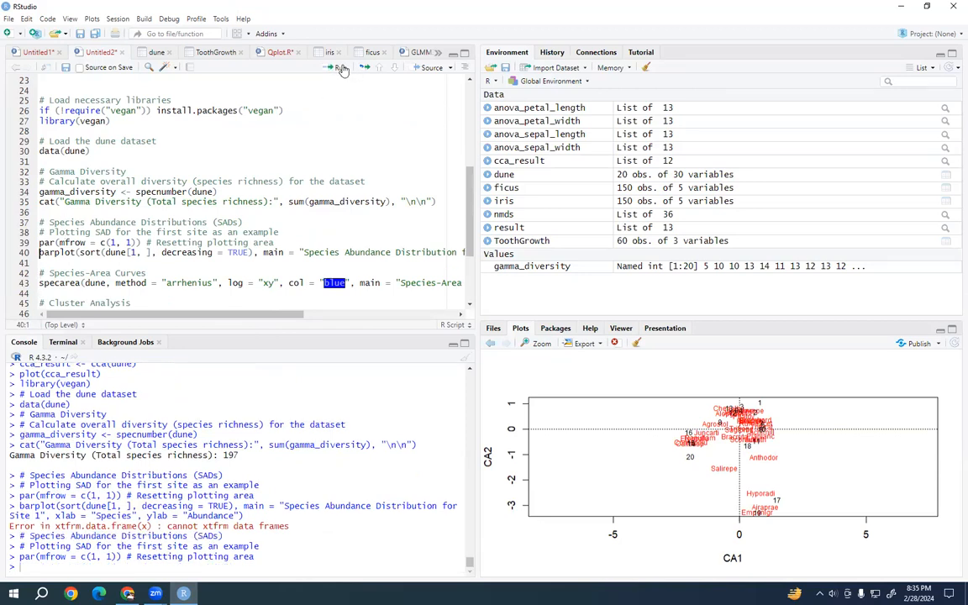
click(341, 69)
click(340, 69)
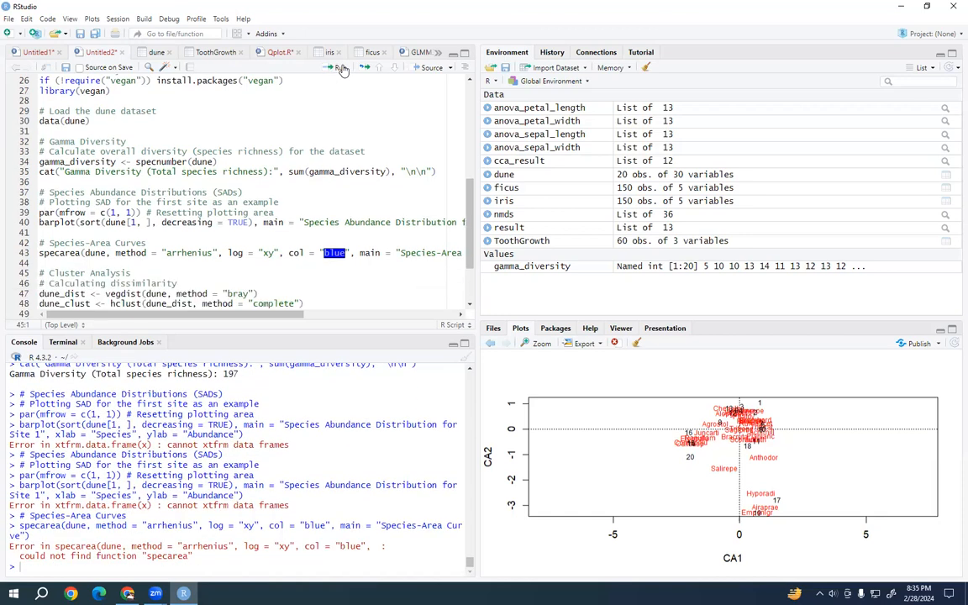
Run the cluster analysis with Bray dissimilarity and complete-linkage hclust, plot the dendrogram, and reset the plot parameters with par(mfrow = c(1, 1)).
click(340, 68)
click(340, 69)
click(341, 69)
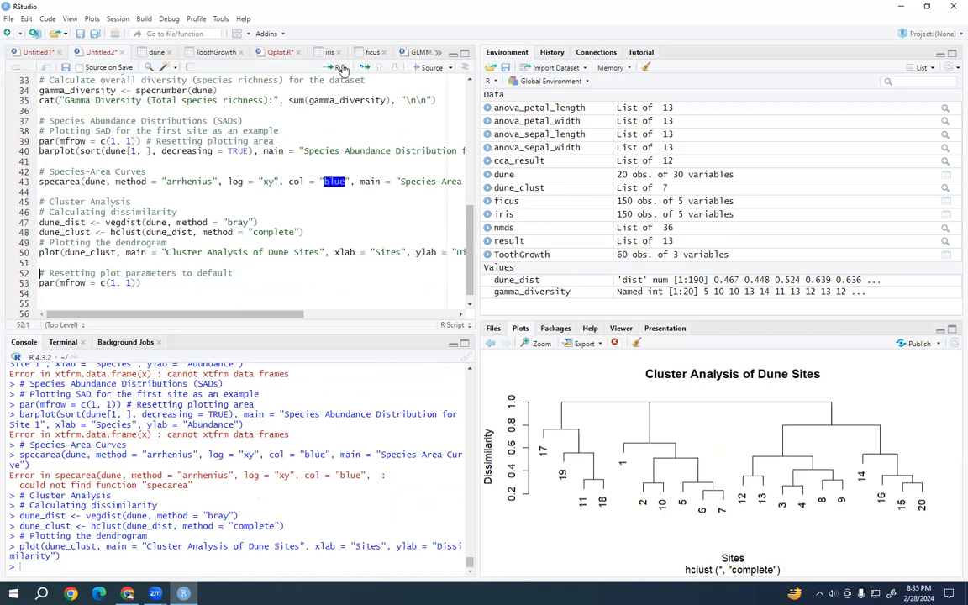
click(341, 69)
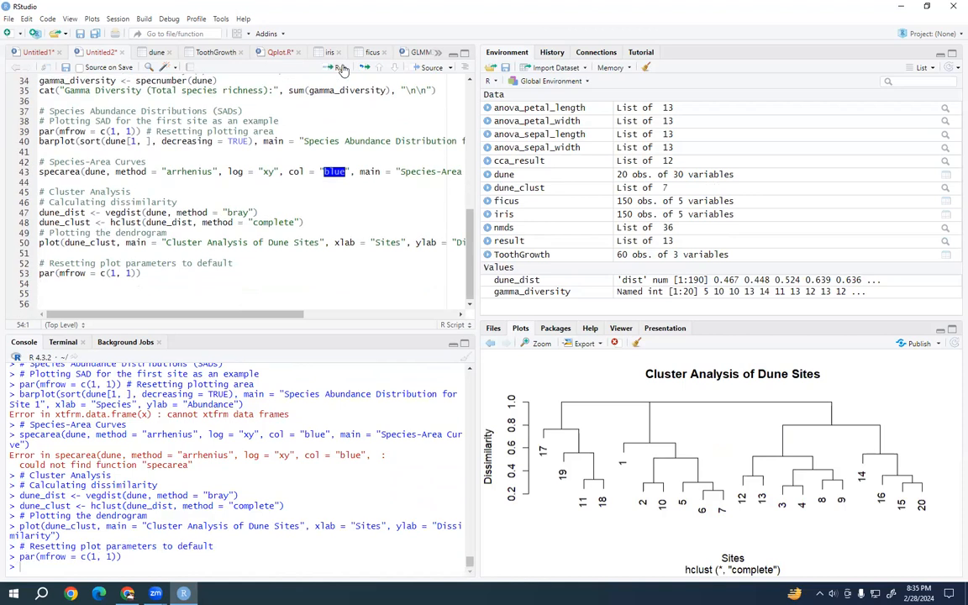
Copy the Cluster Analysis of Dune Sites plot as an image and switch to WhatsApp Web in Chrome.
right_click(641, 431)
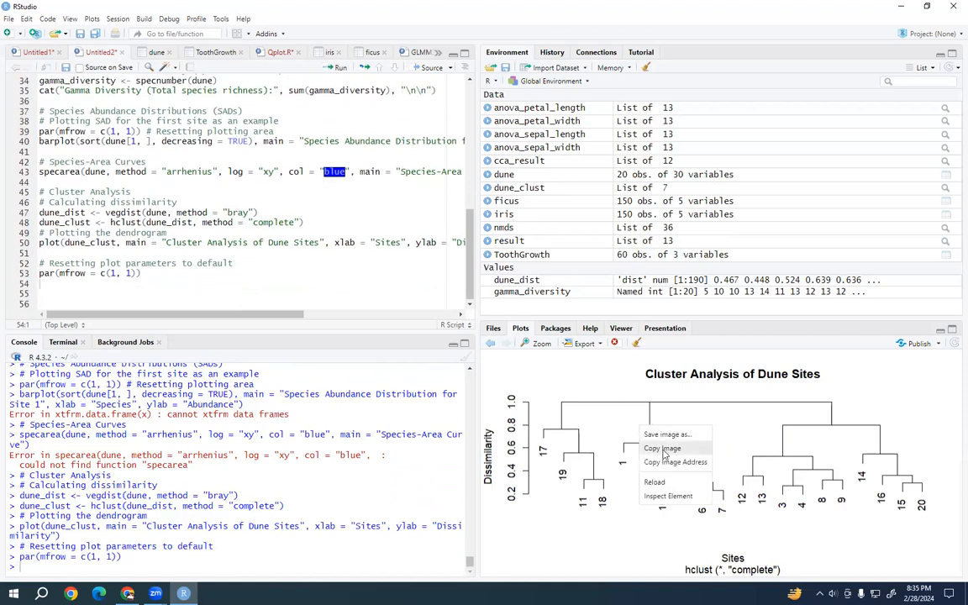
click(664, 450)
key(alt+Tab)
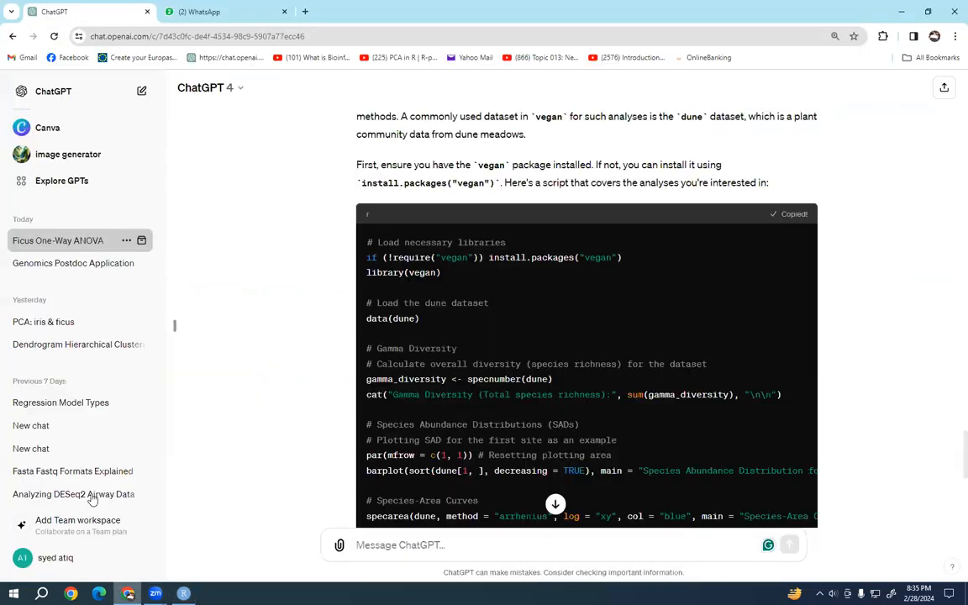
click(196, 11)
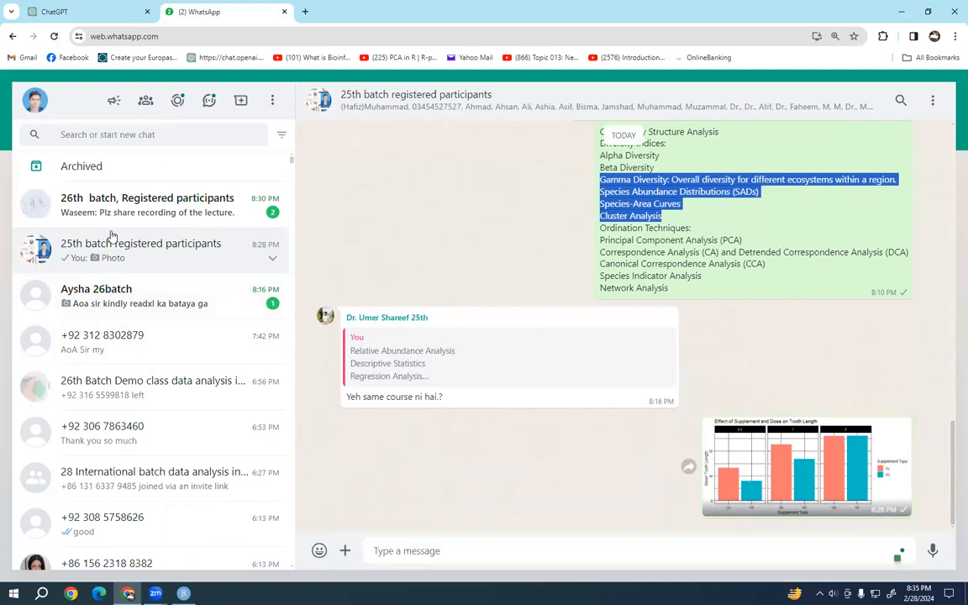
Paste the copied dendrogram image into the message field of the 25th batch registered participants chat.
click(480, 552)
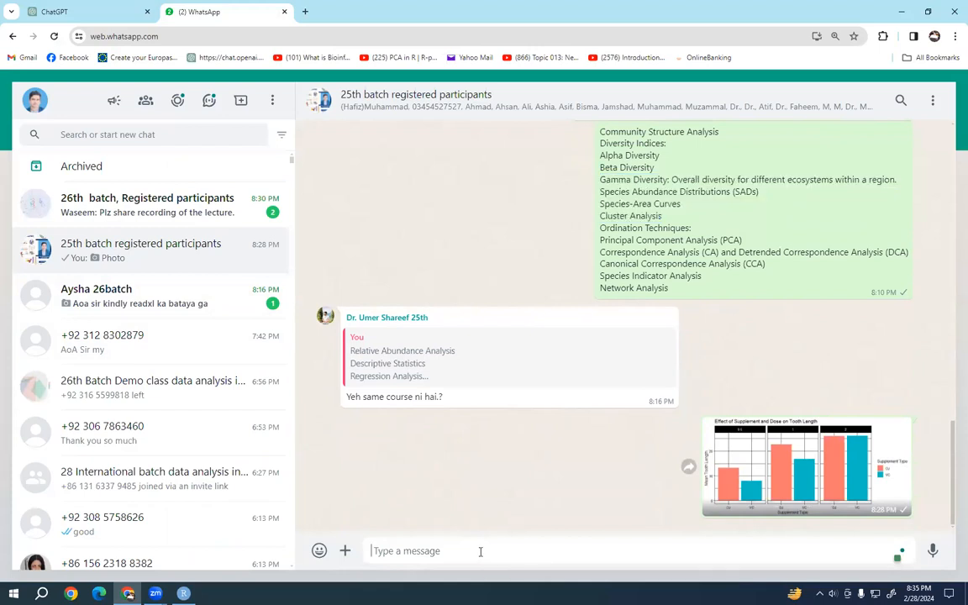
right_click(480, 551)
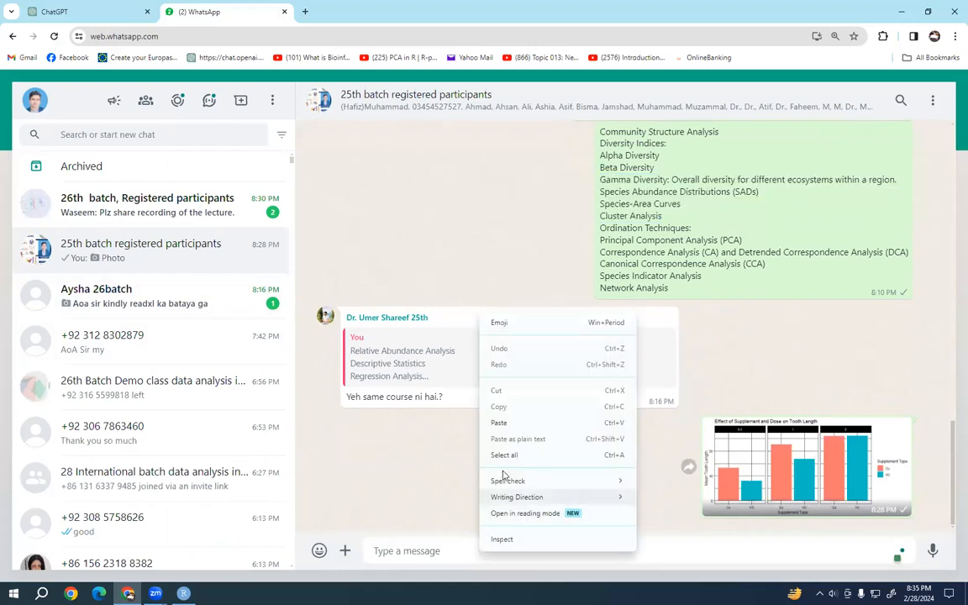
click(497, 362)
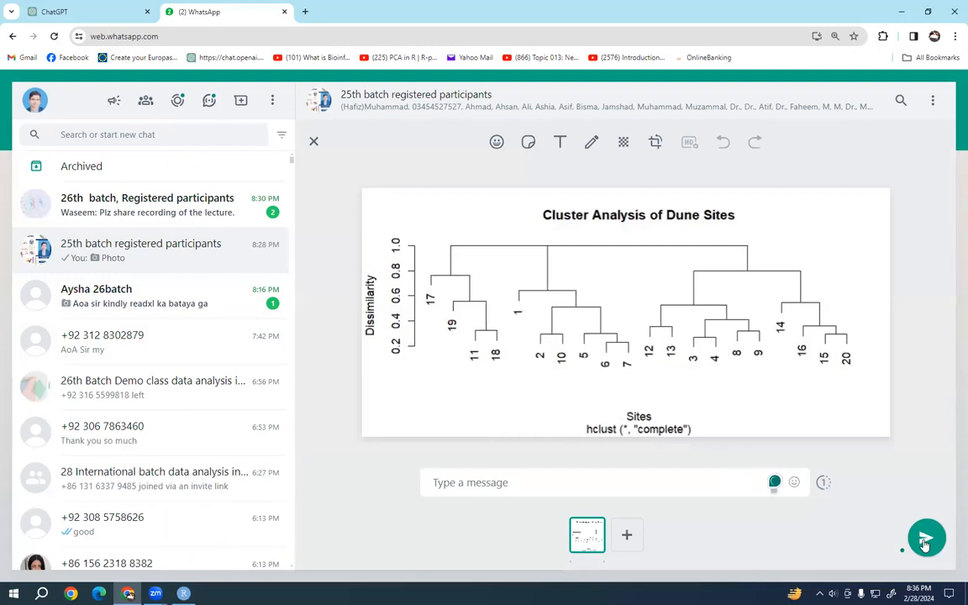
Send the dune sites cluster dendrogram to the 25th batch group and reply "same ha" to the message asking about the same course.
key(Return)
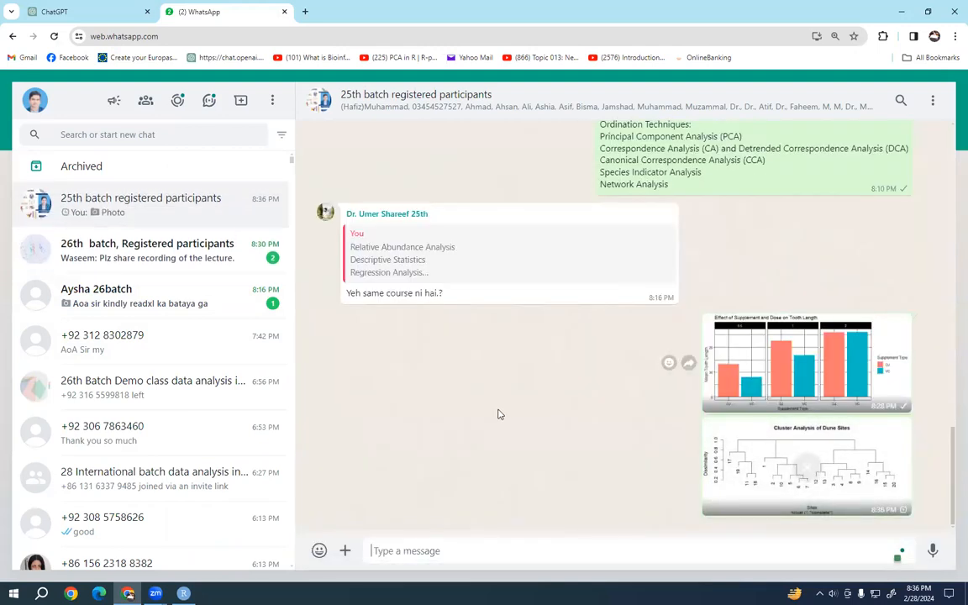
scroll(498, 414, up, 3)
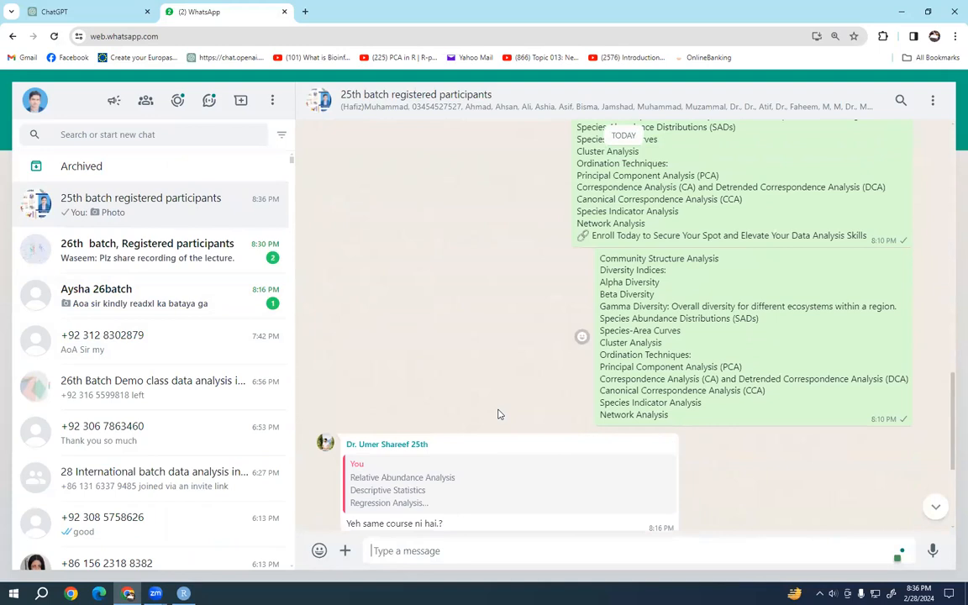
scroll(497, 415, down, 2)
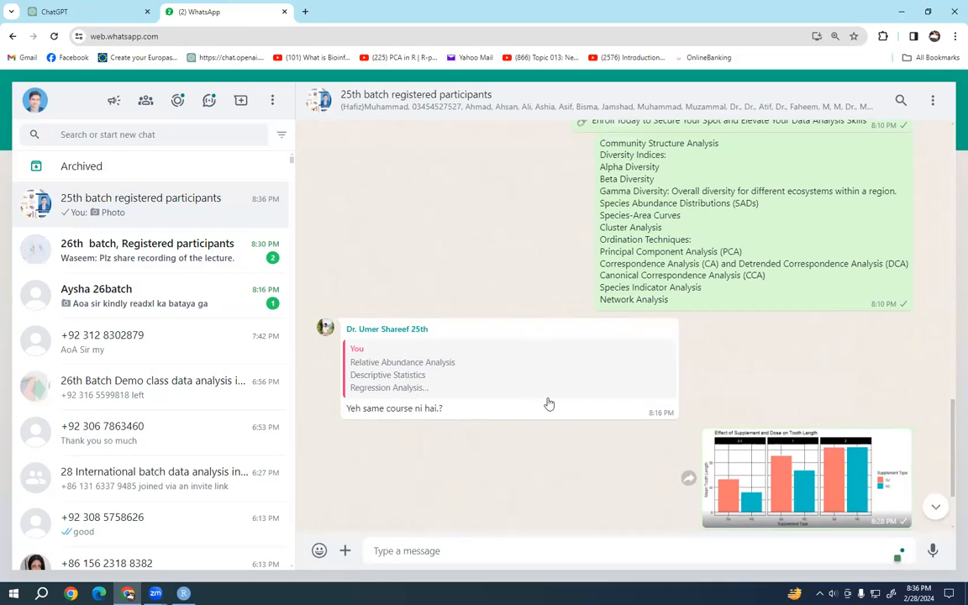
click(669, 329)
click(698, 316)
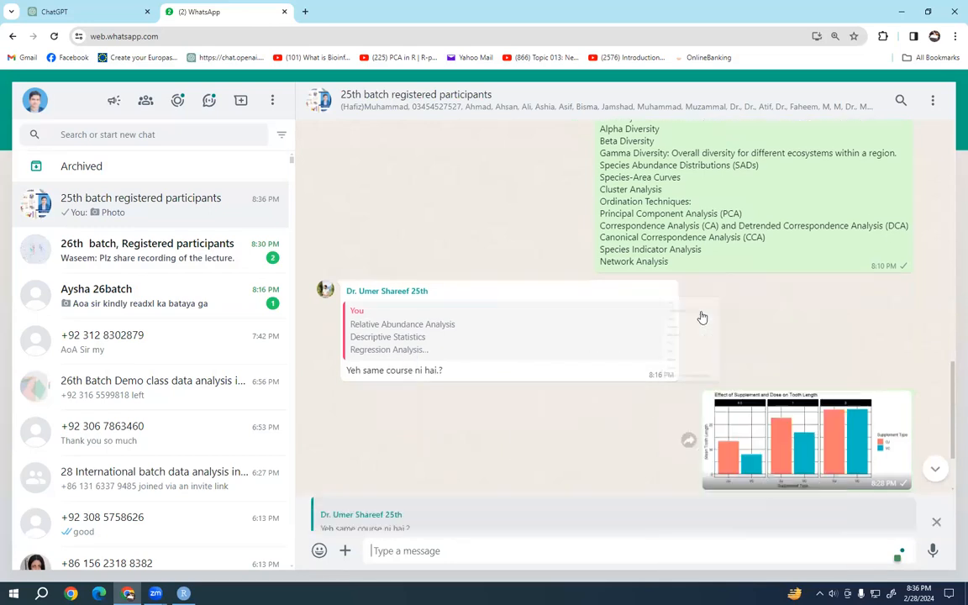
text(same ha)
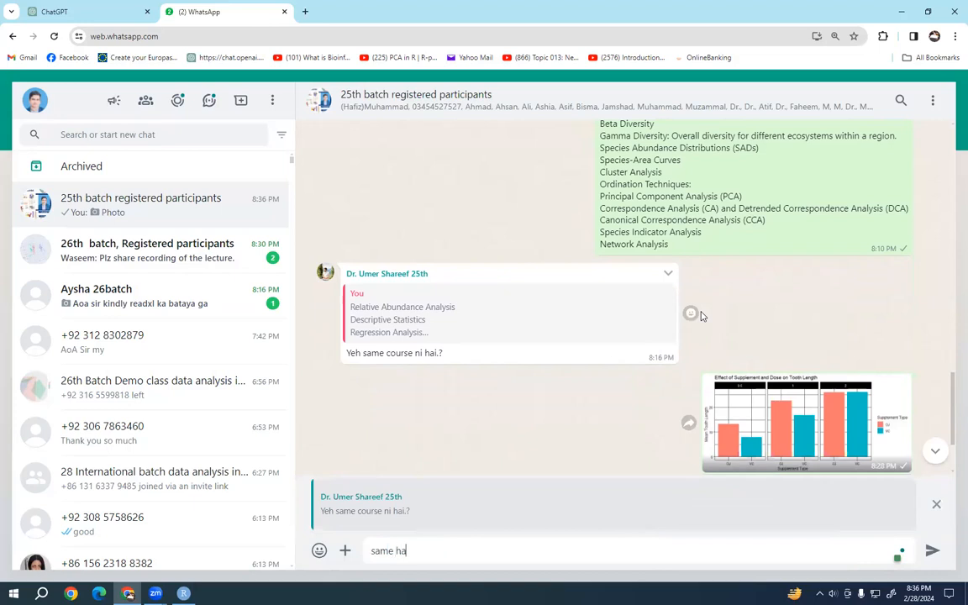
key(Return)
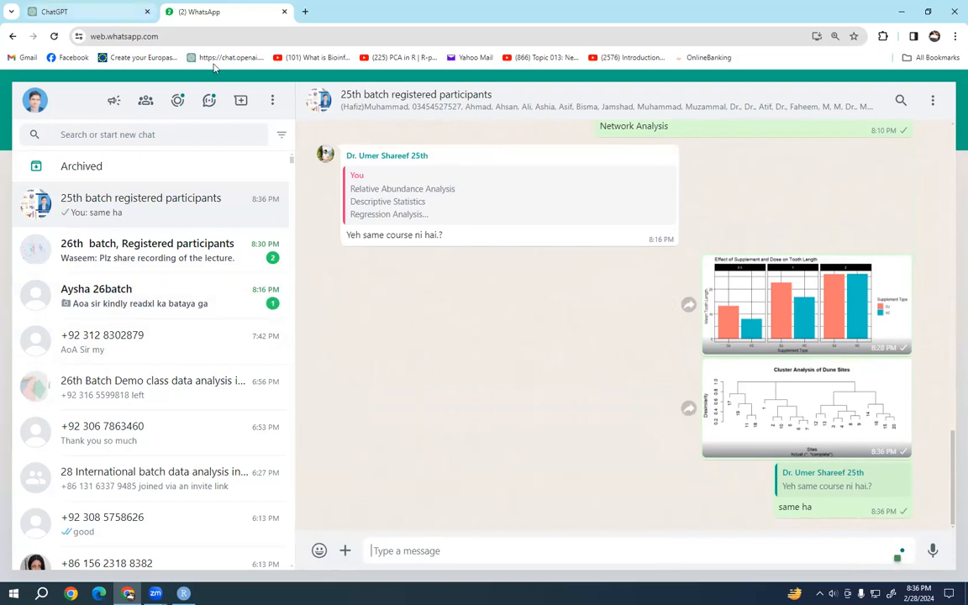
Copy the text "Network Analysis" from the end of the Community Structure Analysis topic list in the group chat.
key(alt+Tab)
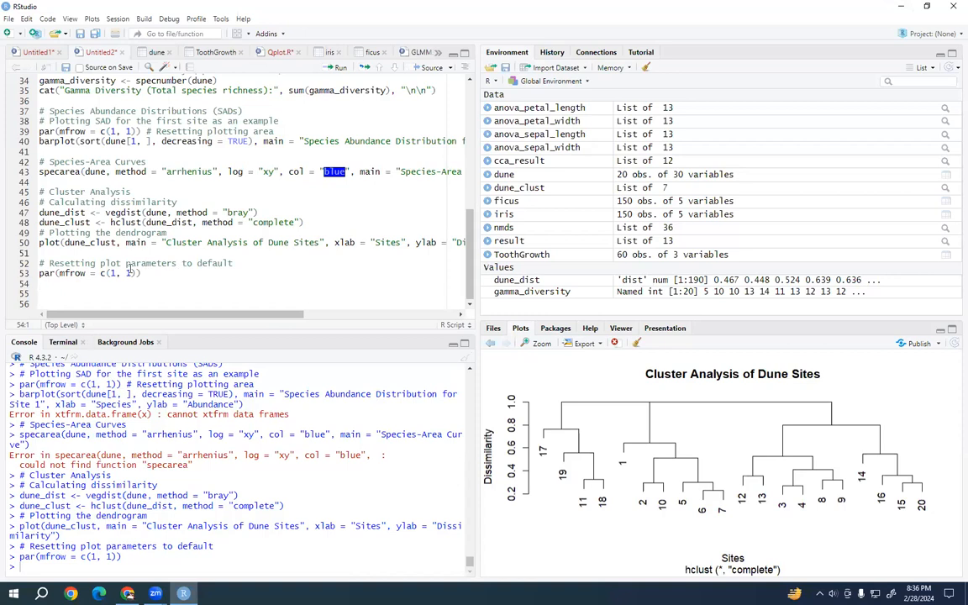
key(alt+Tab)
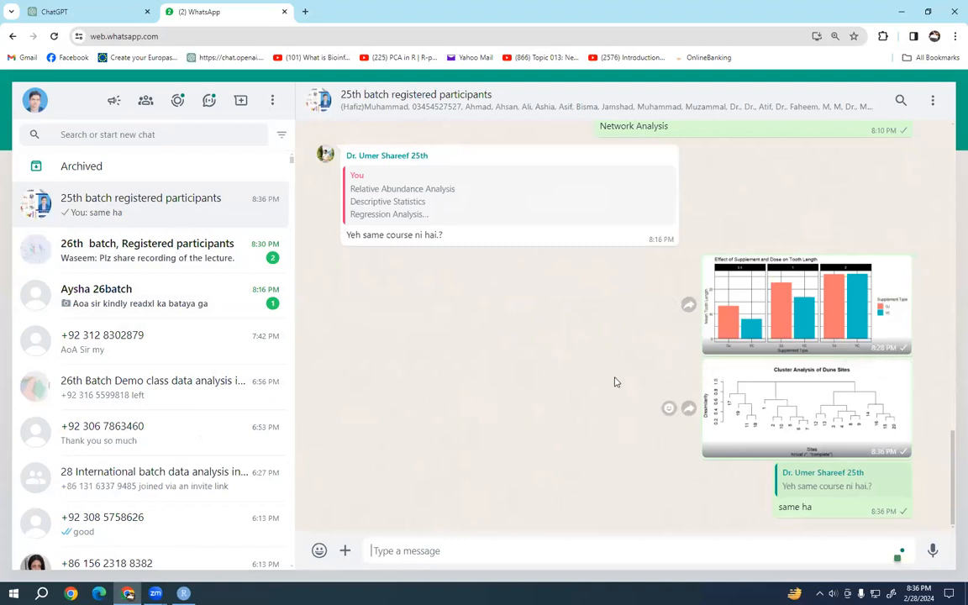
scroll(672, 381, up, 3)
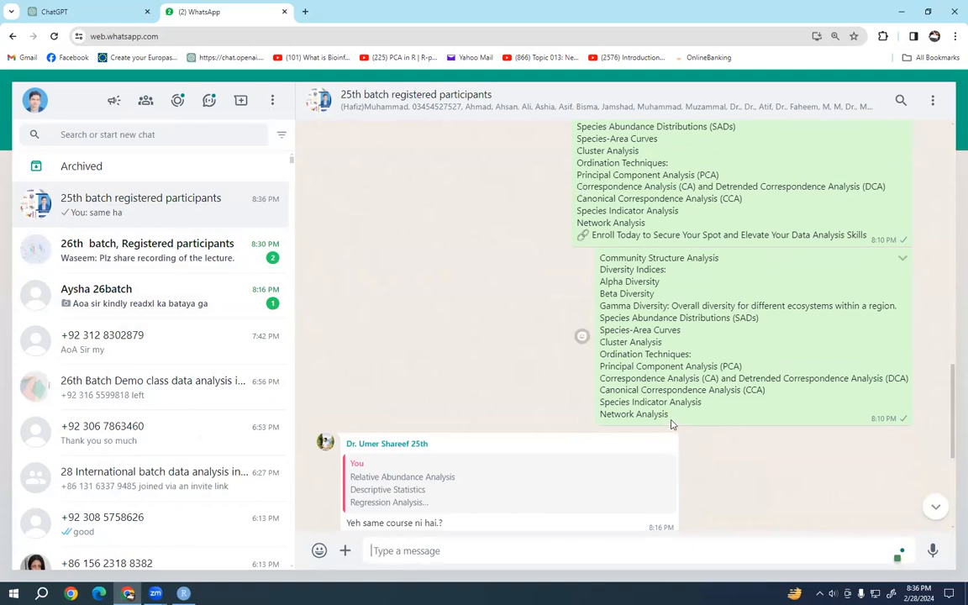
mouse_move(670, 415)
mouse_down()
mouse_move(602, 416)
mouse_move(670, 414)
mouse_up()
right_click(615, 409)
click(614, 410)
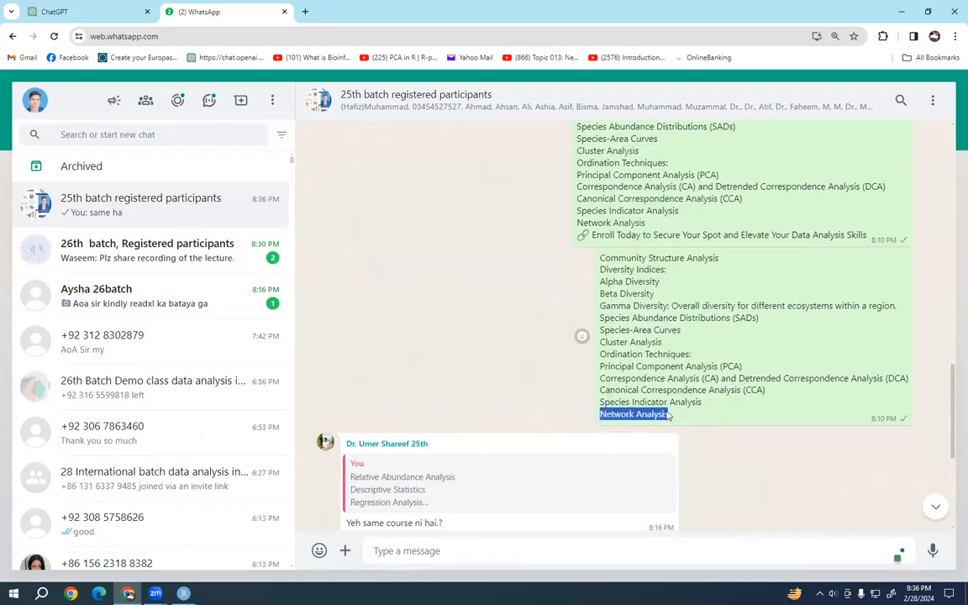
right_click(665, 411)
click(685, 267)
Switch to ChatGPT and ask "i want to do practice for Network Analysis... is there any built in data set in R ?".
click(67, 7)
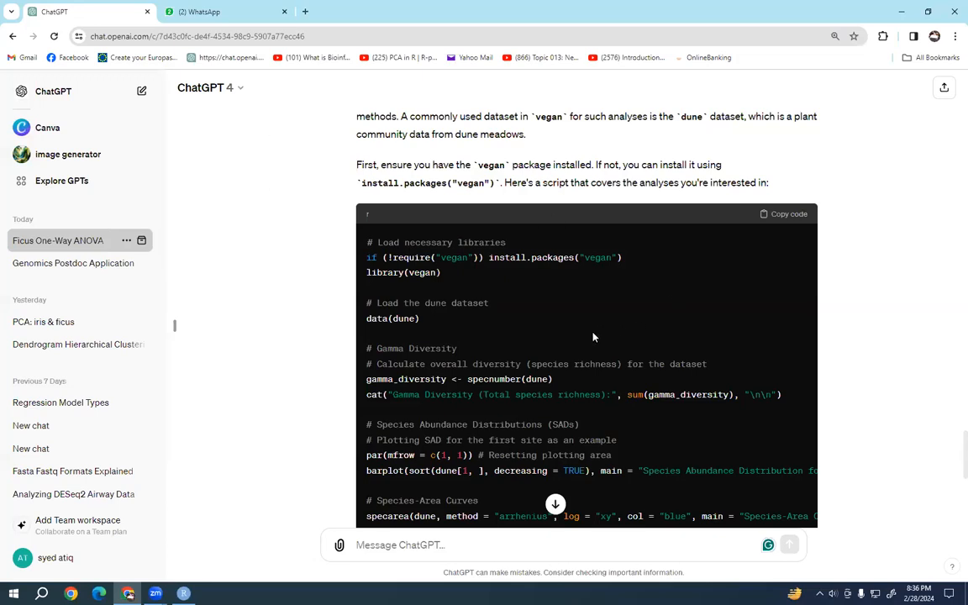
click(556, 505)
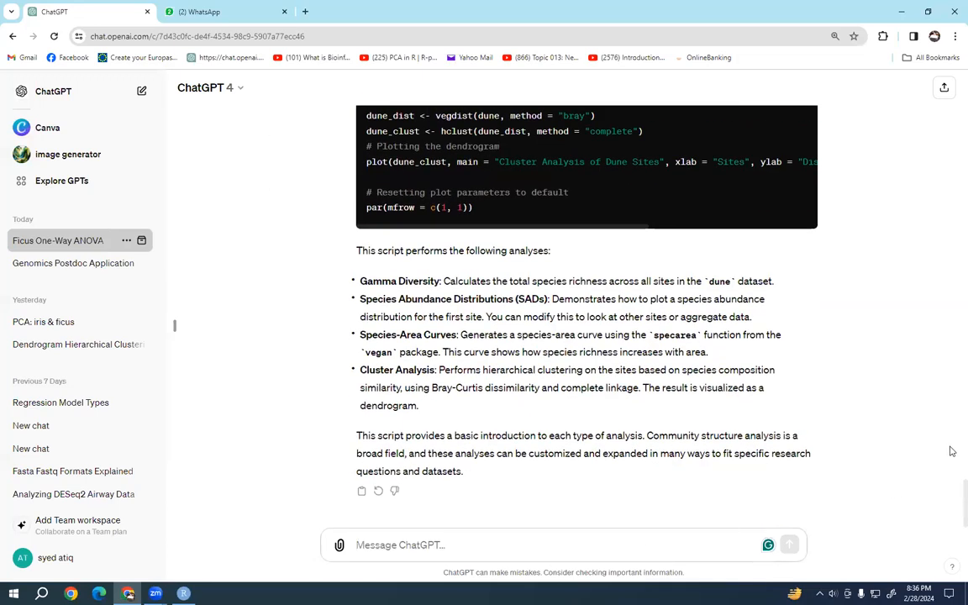
text(i want to do practice for )
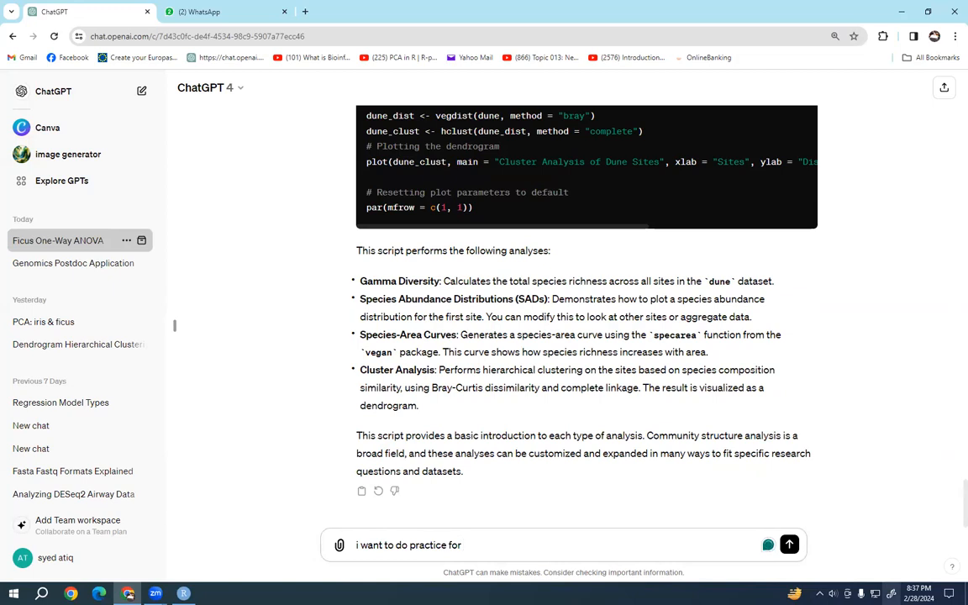
text(Network Analysis... is th)
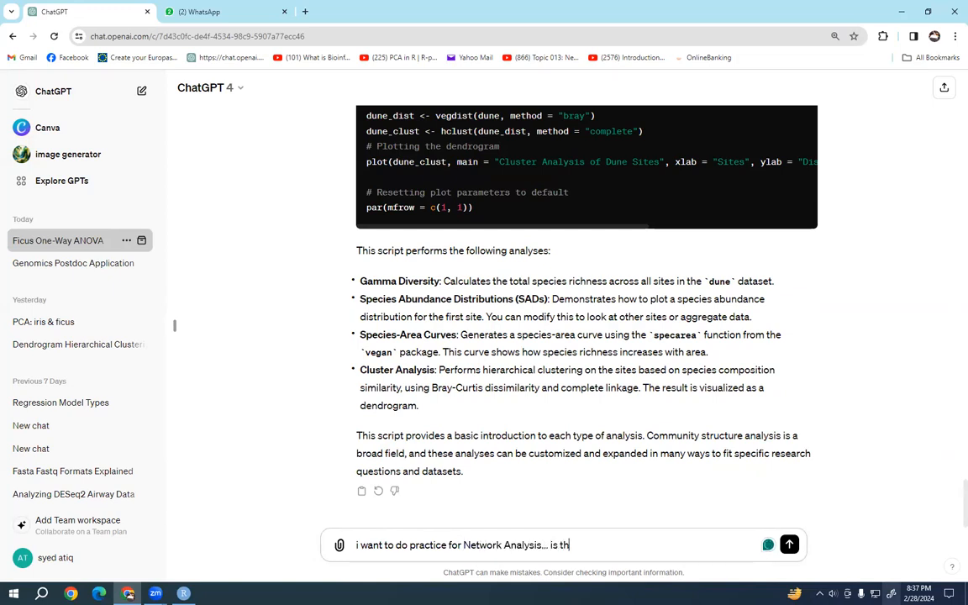
text(ere any built in data set in R)
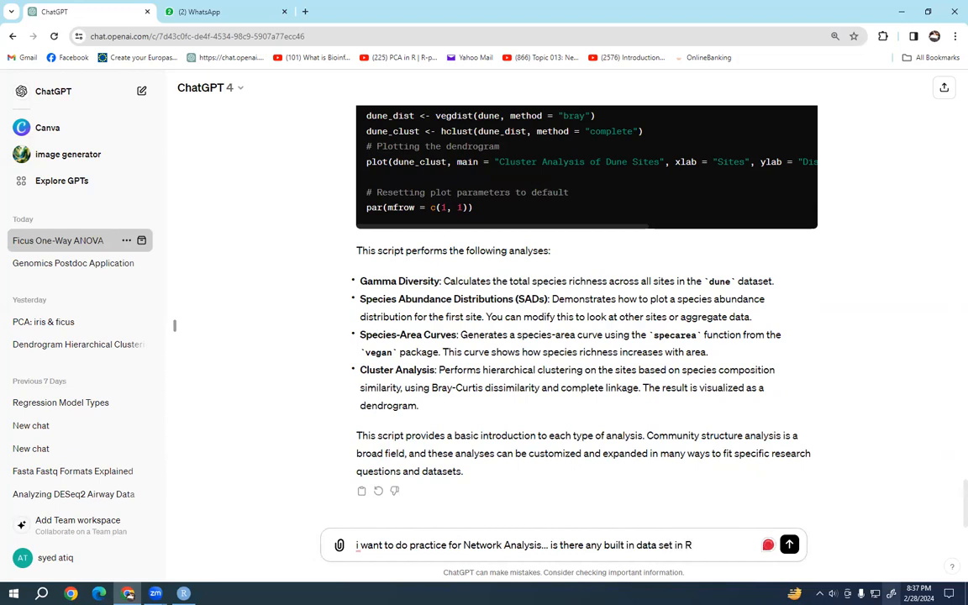
text( ?)
key(Return)
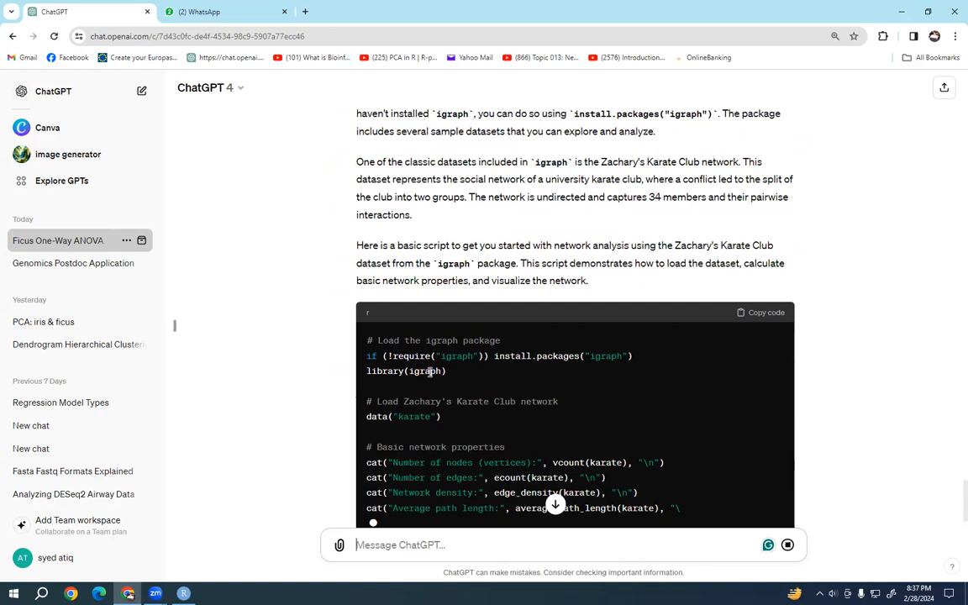
Close the tooth growth plot image covering the answer and copy the igraph script for Zachary's Karate Club network.
scroll(403, 373, down, 2)
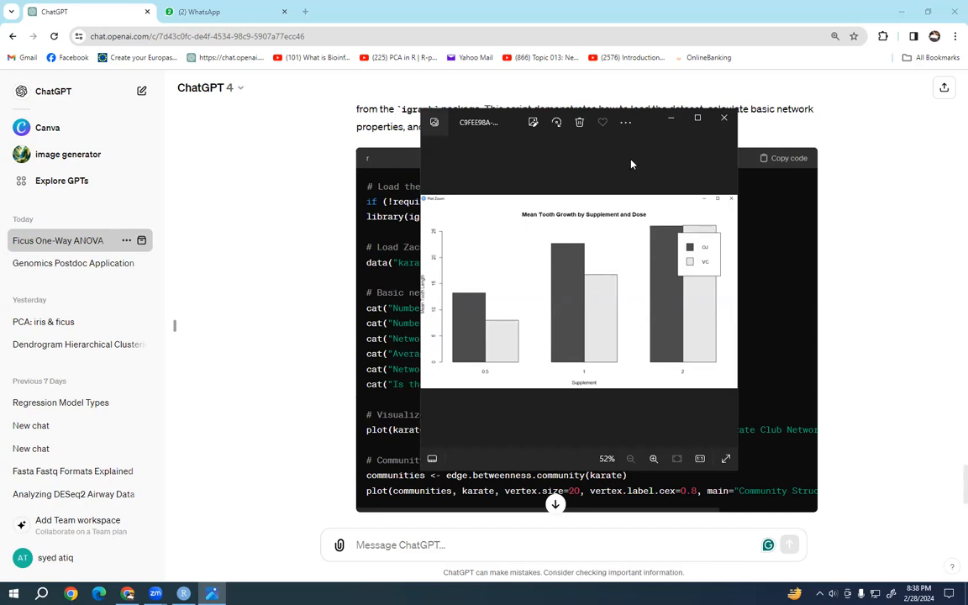
drag(656, 125, 532, 122)
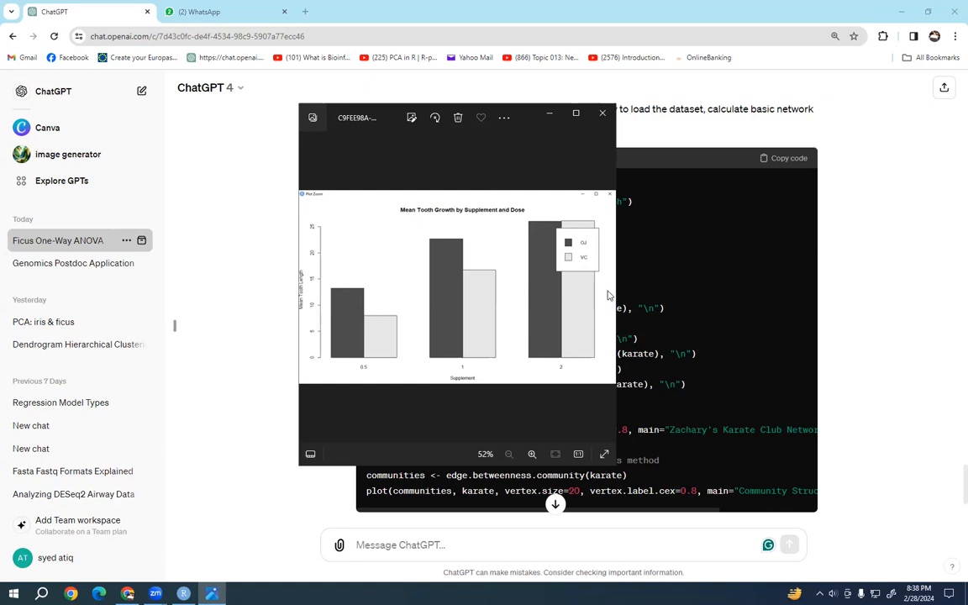
click(602, 114)
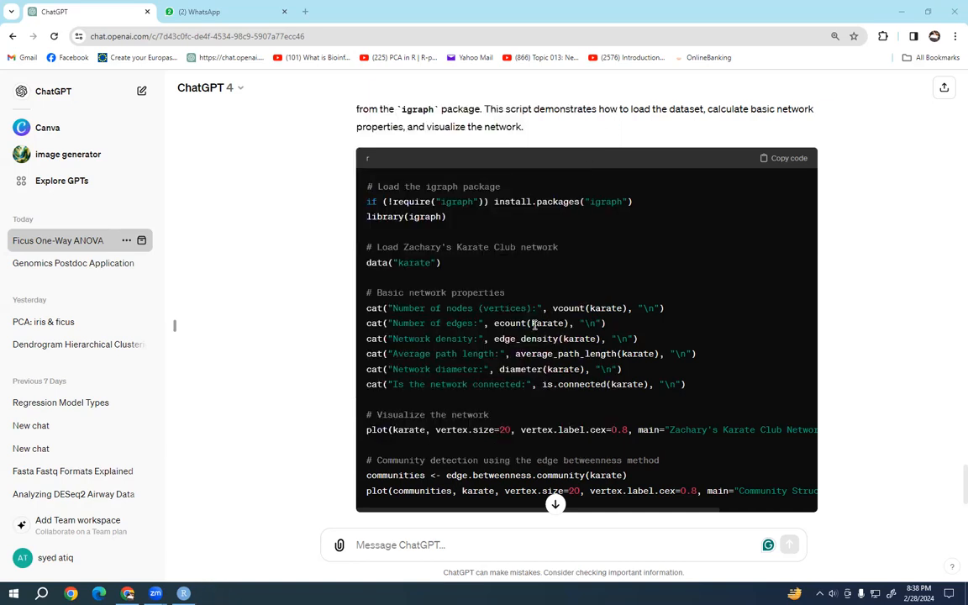
scroll(612, 373, down, 3)
scroll(612, 370, up, 3)
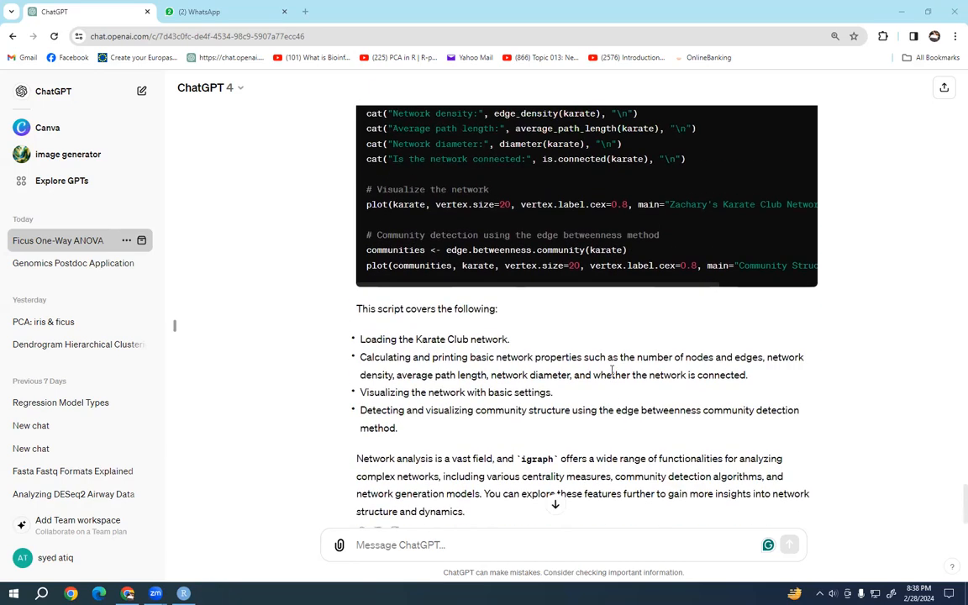
scroll(612, 370, up, 3)
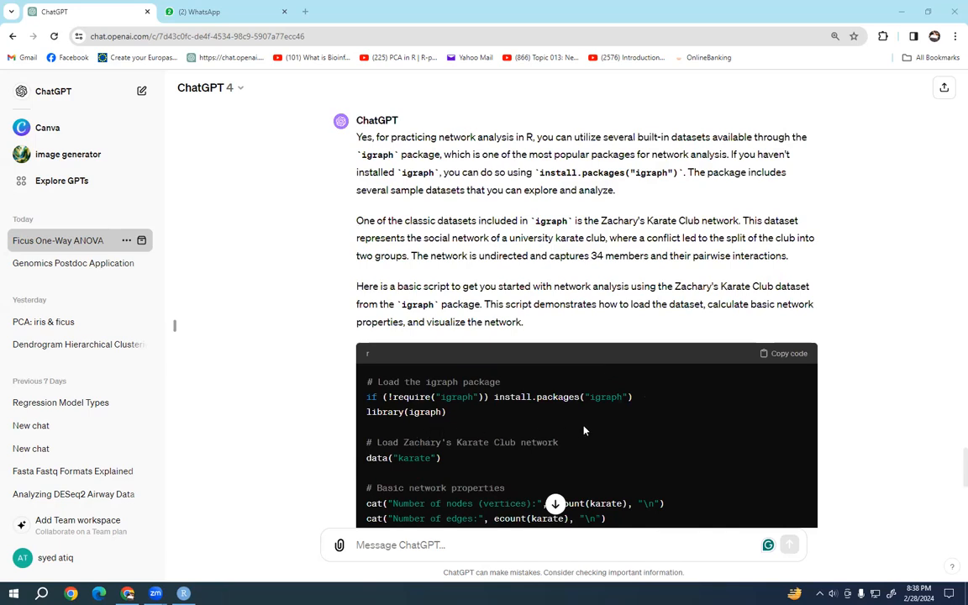
scroll(639, 387, down, 2)
click(786, 237)
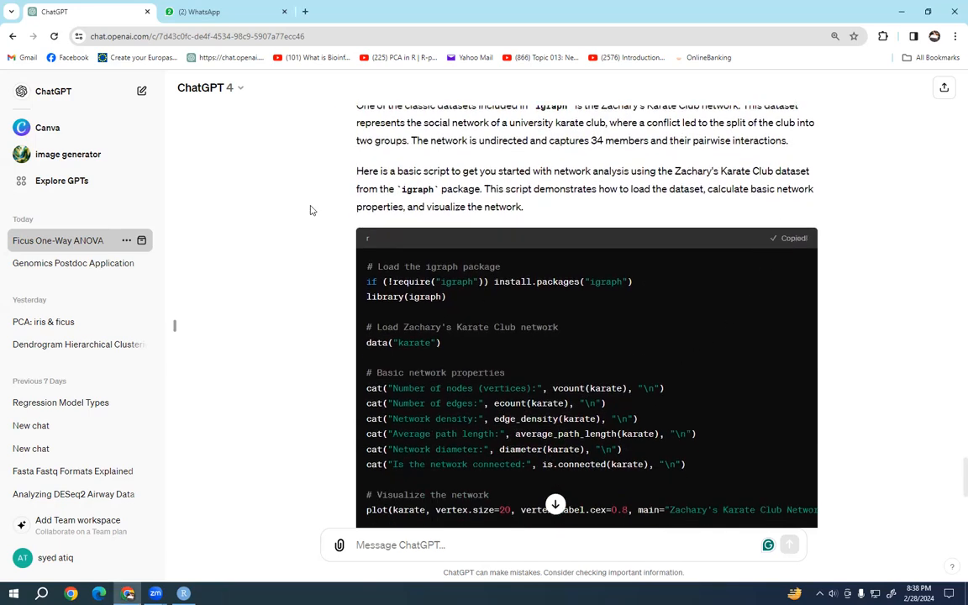
Switch to RStudio, replace the whole Untitled2 script with the copied network analysis code, and run library(igraph).
key(alt+Tab)
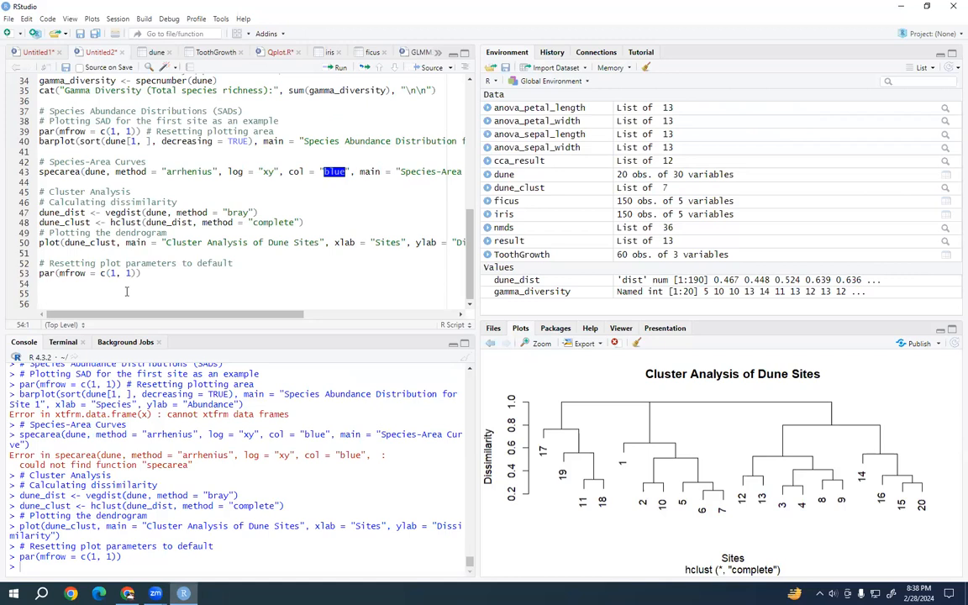
key(ctrl+a)
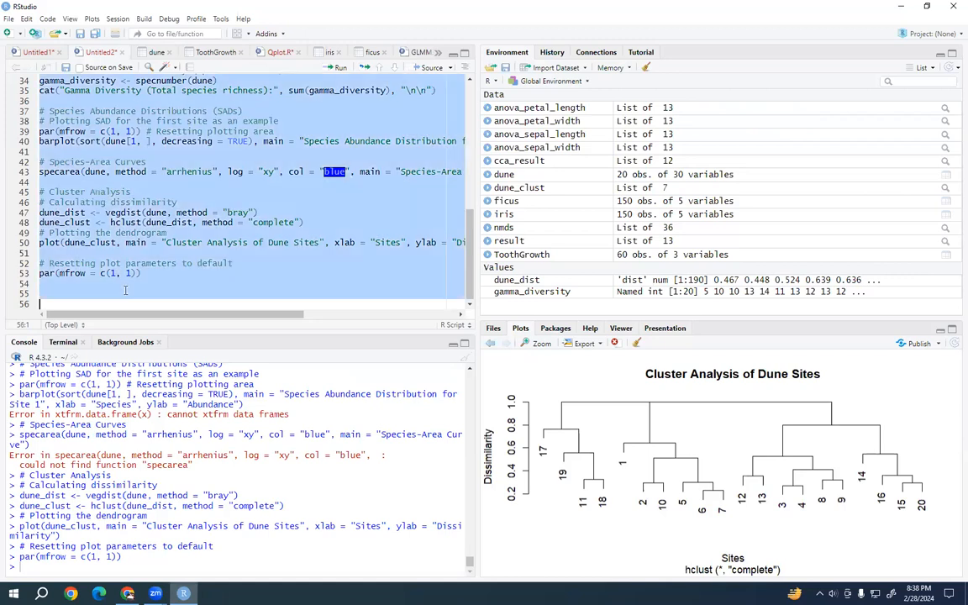
key(ctrl+v)
click(116, 98)
click(341, 69)
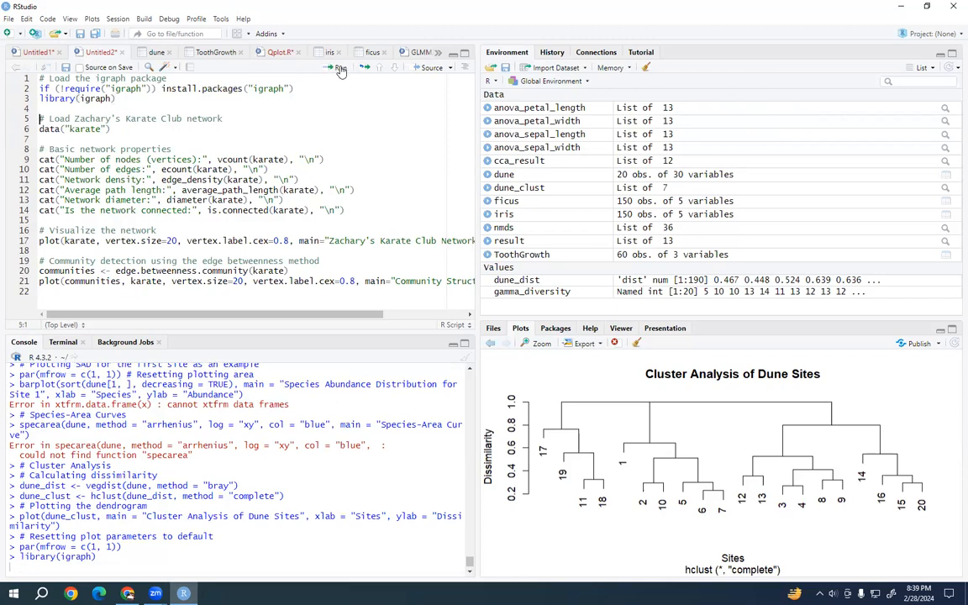
Run the data("karate") line under the Load Zachary's Karate Club network comment, then rerun it.
click(132, 128)
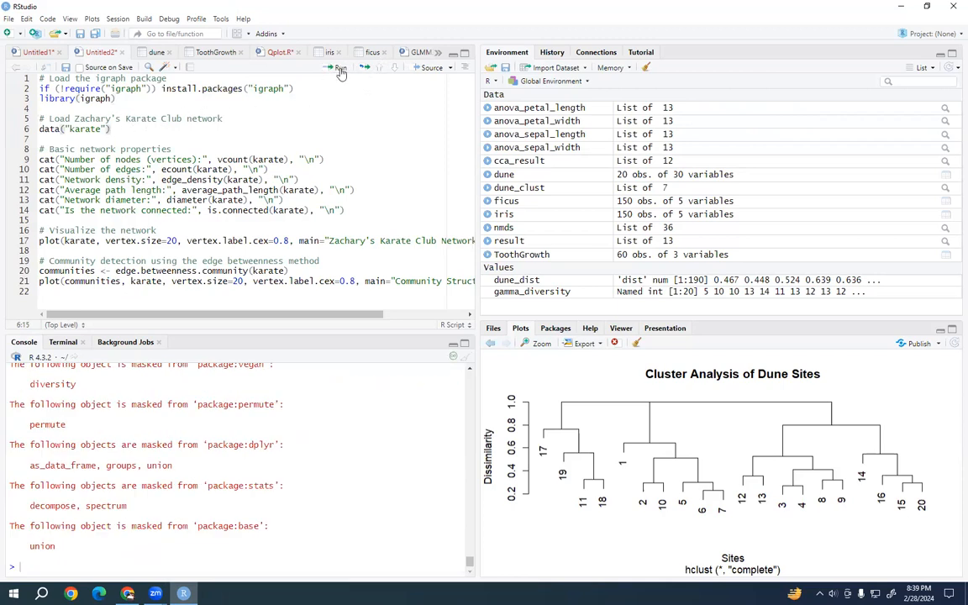
click(341, 69)
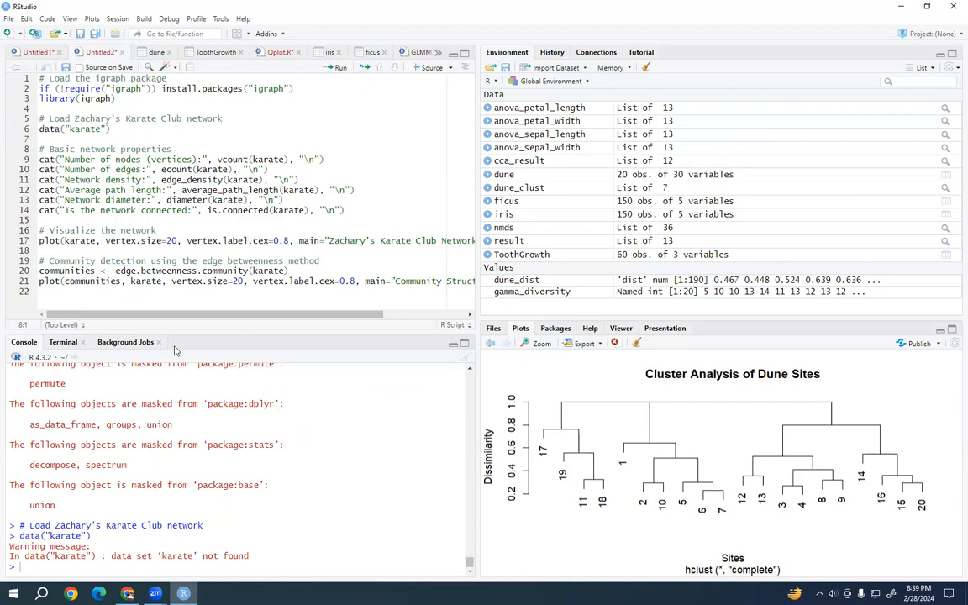
click(111, 129)
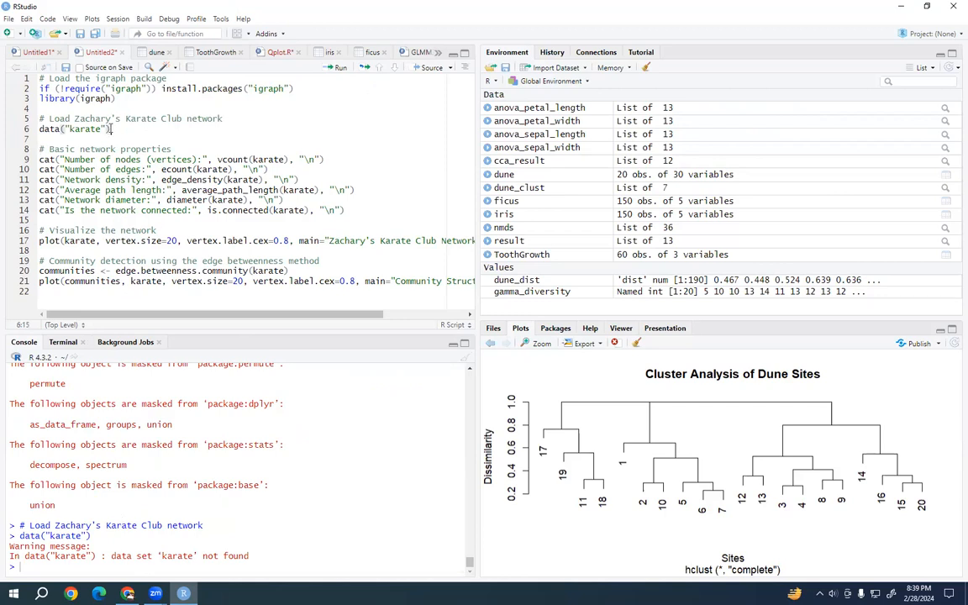
click(340, 68)
Run the script line by line from the basic network properties through the network plot and the edge betweenness community detection.
click(340, 68)
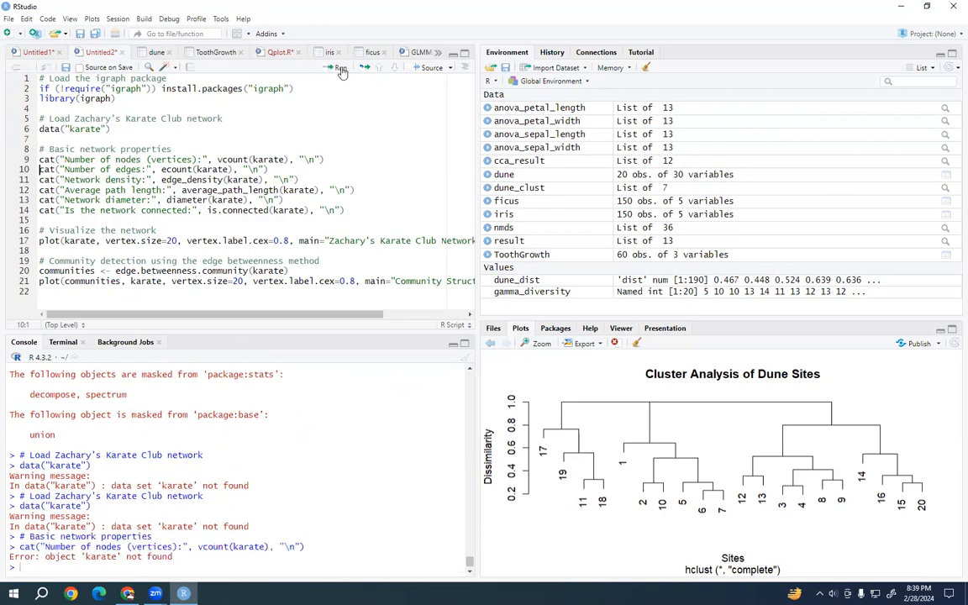
click(340, 68)
click(341, 68)
click(340, 68)
click(340, 68)
click(340, 68)
click(340, 68)
click(340, 68)
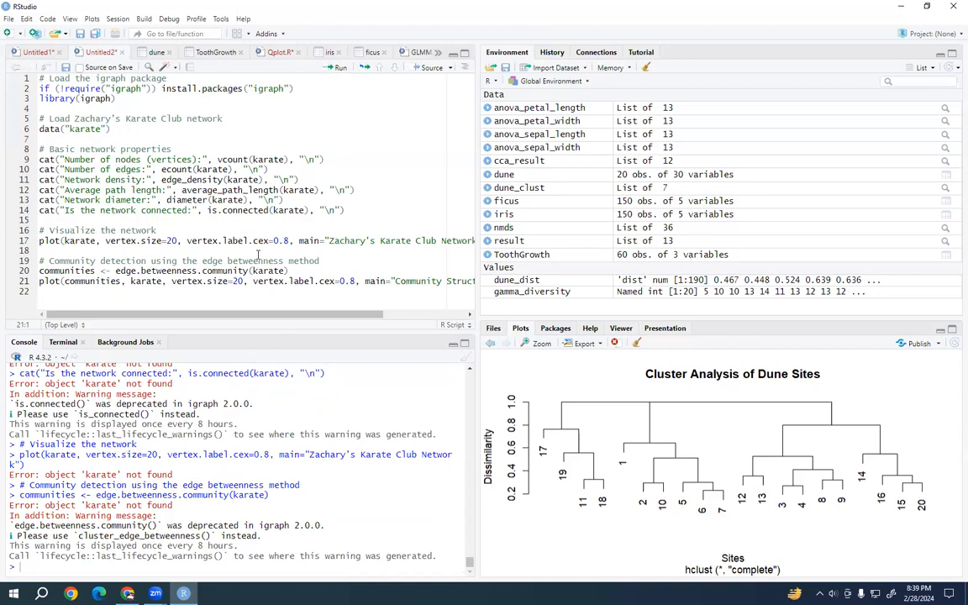
Copy the console output of the karate data loading and network property commands, including their error messages.
scroll(175, 514, up, 3)
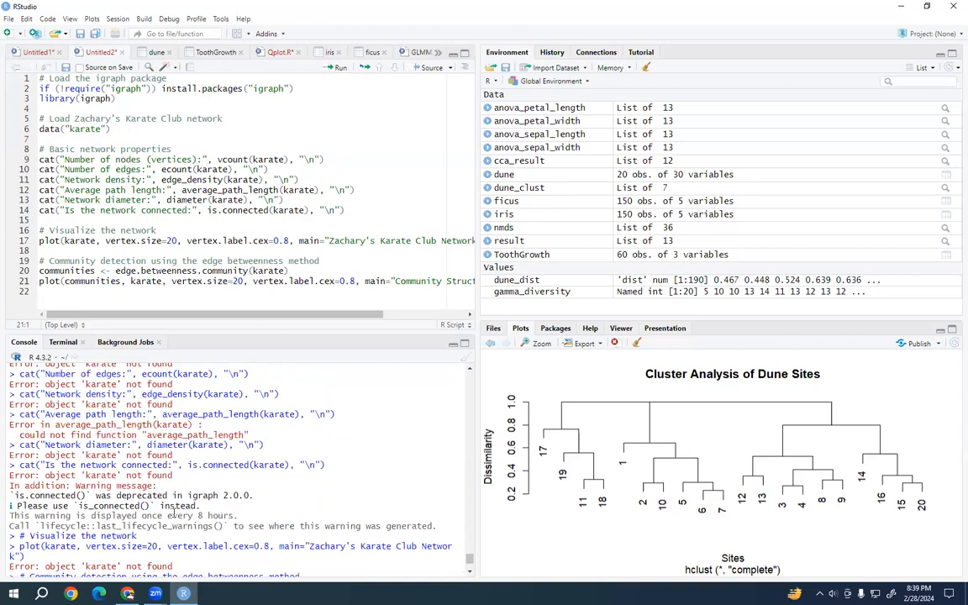
drag(184, 502, 10, 403)
right_click(28, 372)
click(51, 402)
Switch back to ChatGPT and send the copied karate error output in the same conversation.
key(alt+Tab)
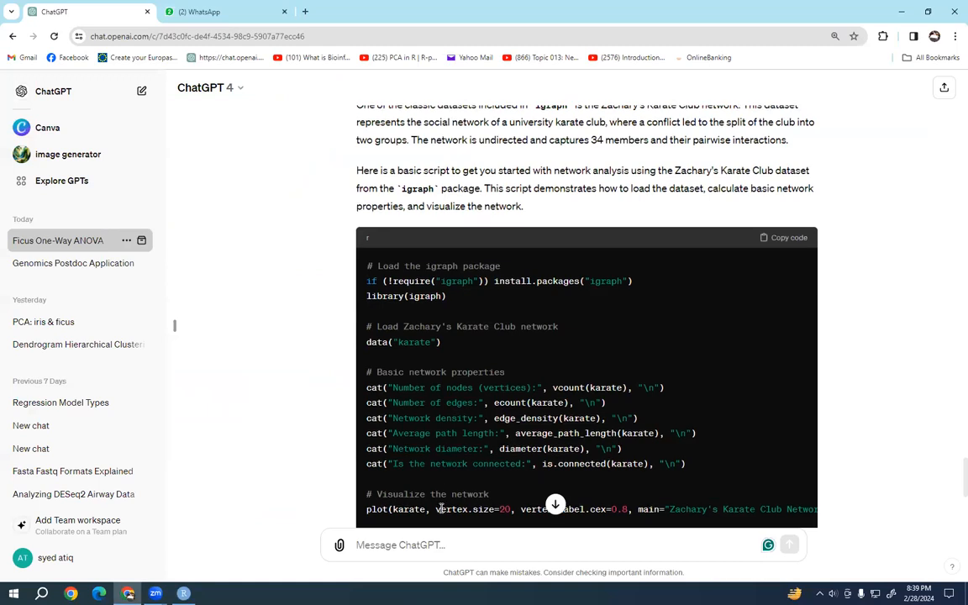
scroll(470, 504, down, 4)
right_click(470, 545)
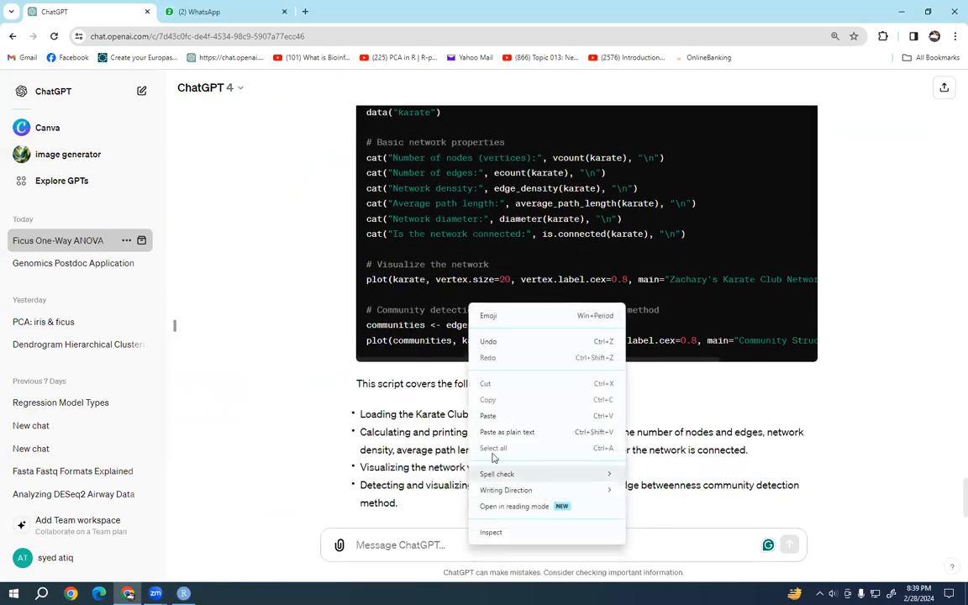
click(493, 402)
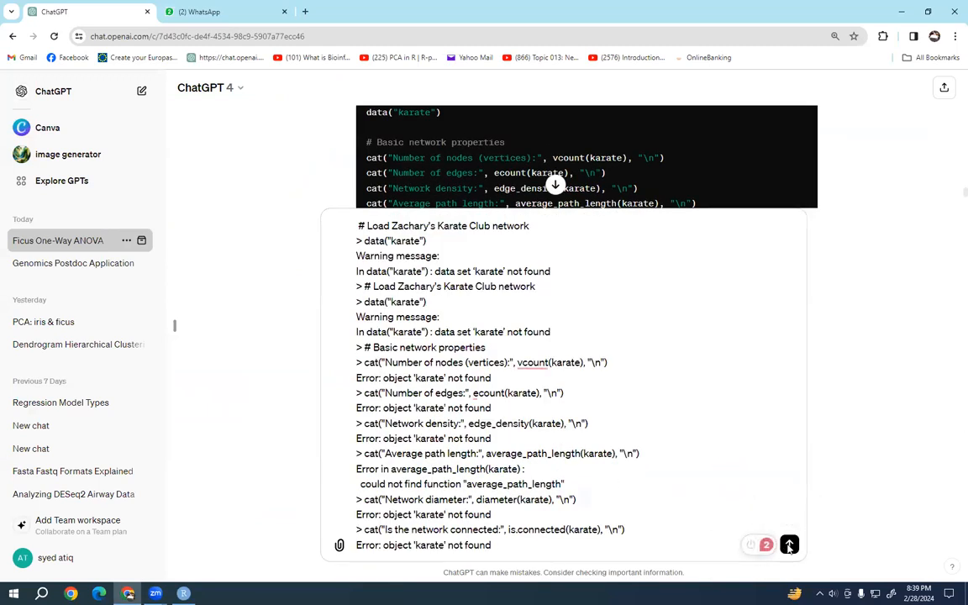
key(Return)
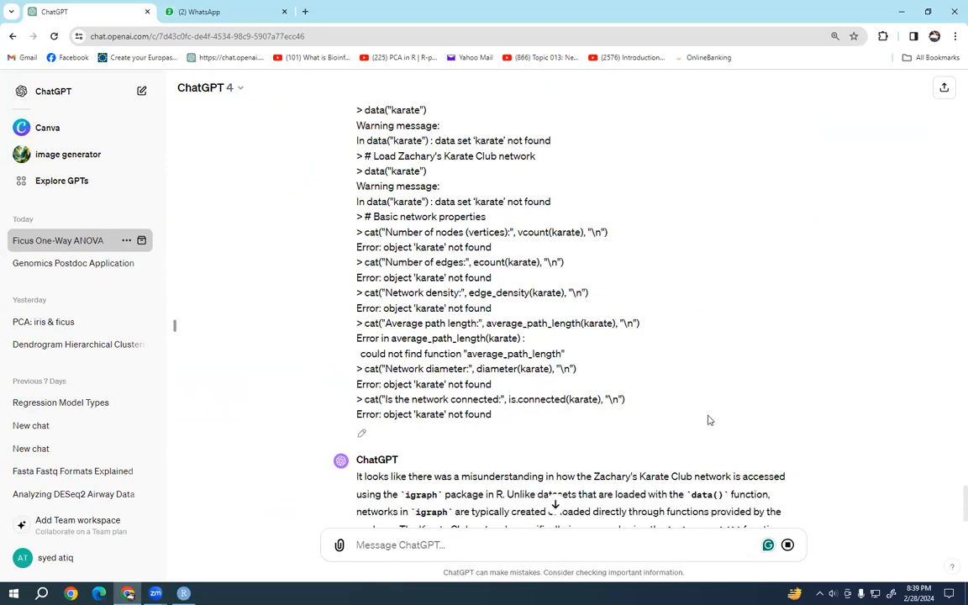
Copy the graph name Zachary from the make_graph() line in ChatGPT's corrected script.
scroll(513, 474, down, 3)
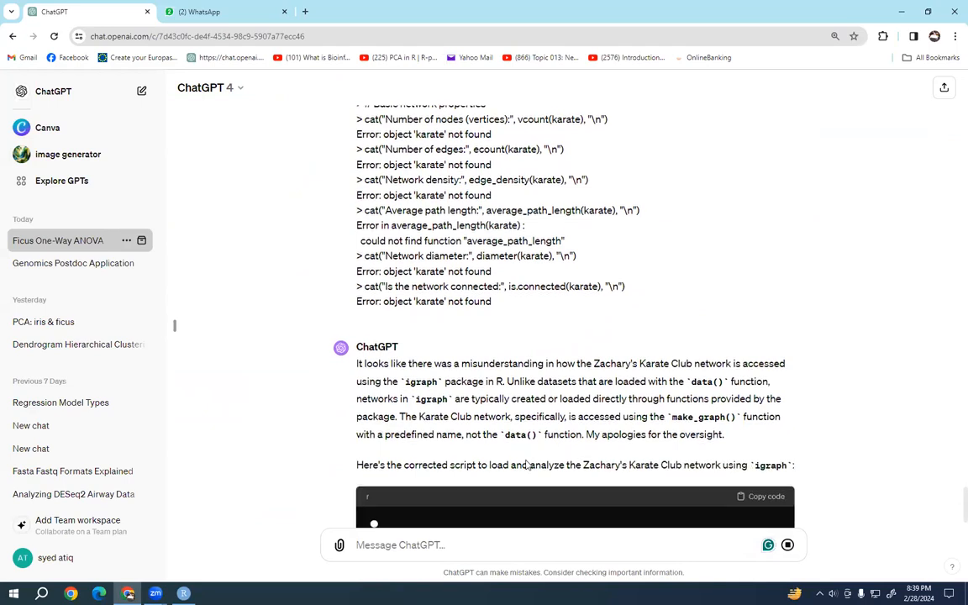
scroll(528, 465, down, 1)
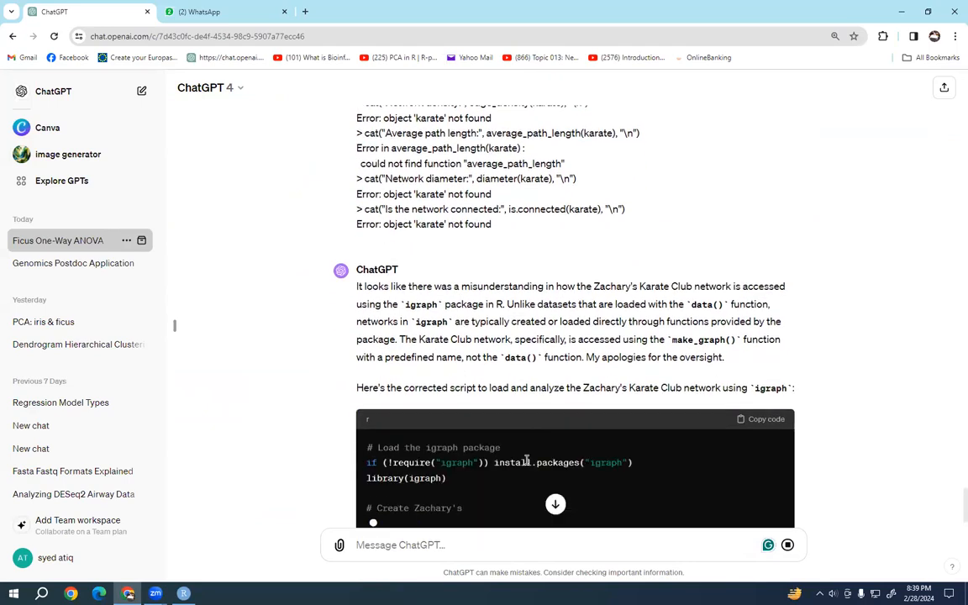
scroll(528, 460, down, 1)
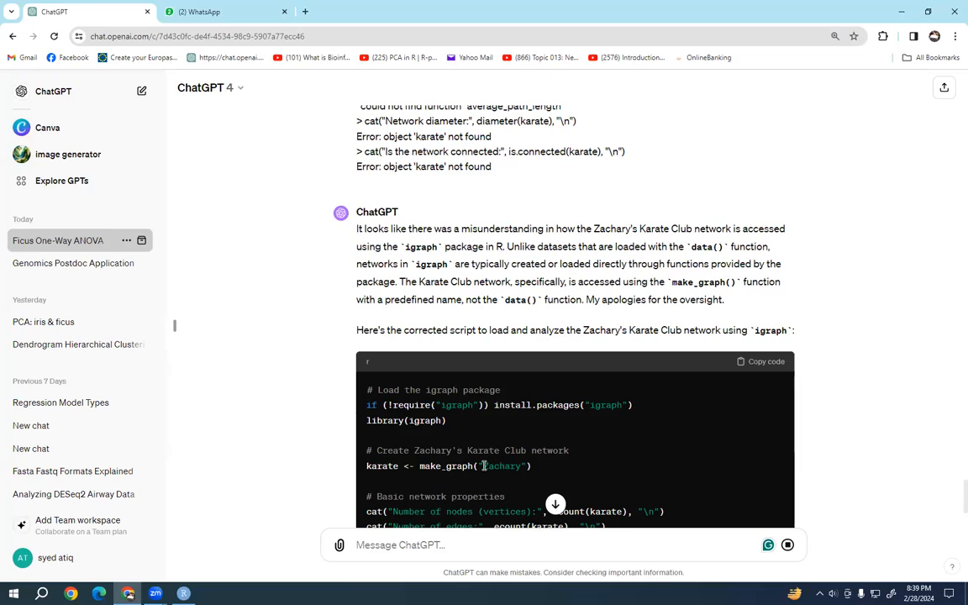
drag(483, 465, 518, 467)
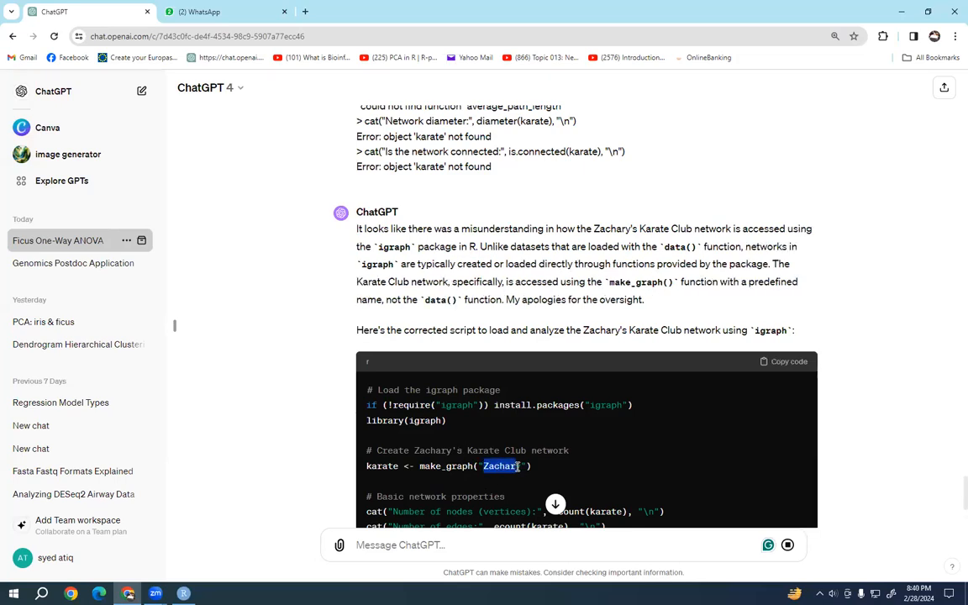
right_click(514, 467)
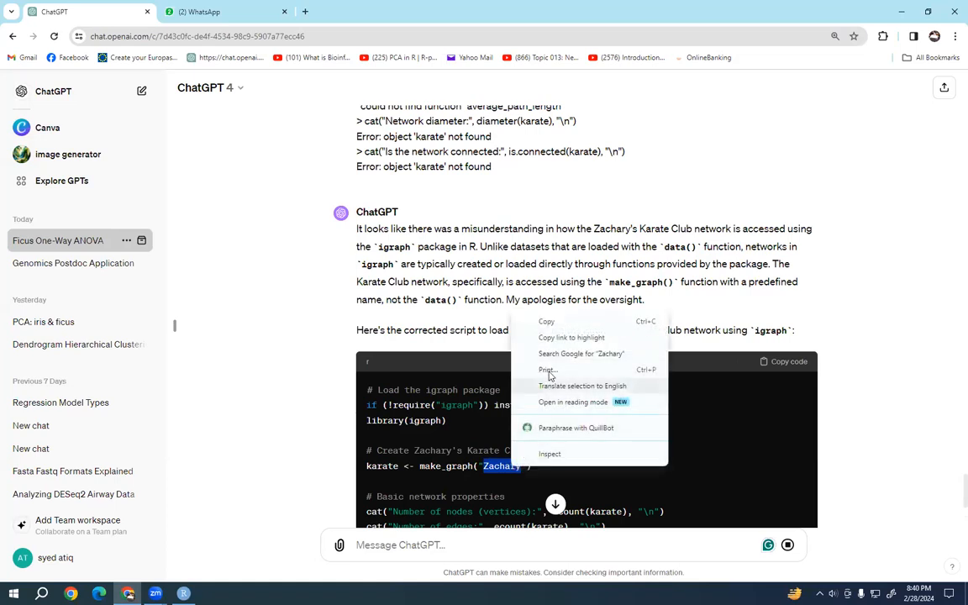
click(492, 321)
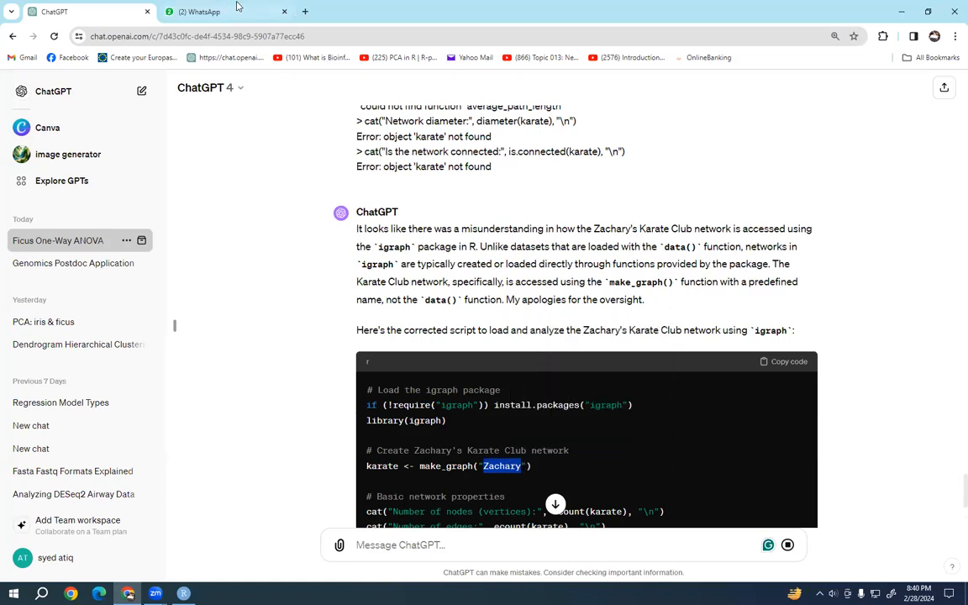
Switch to RStudio, change the dataset name in the data() line to "Zachary", and run that line.
key(alt+Tab)
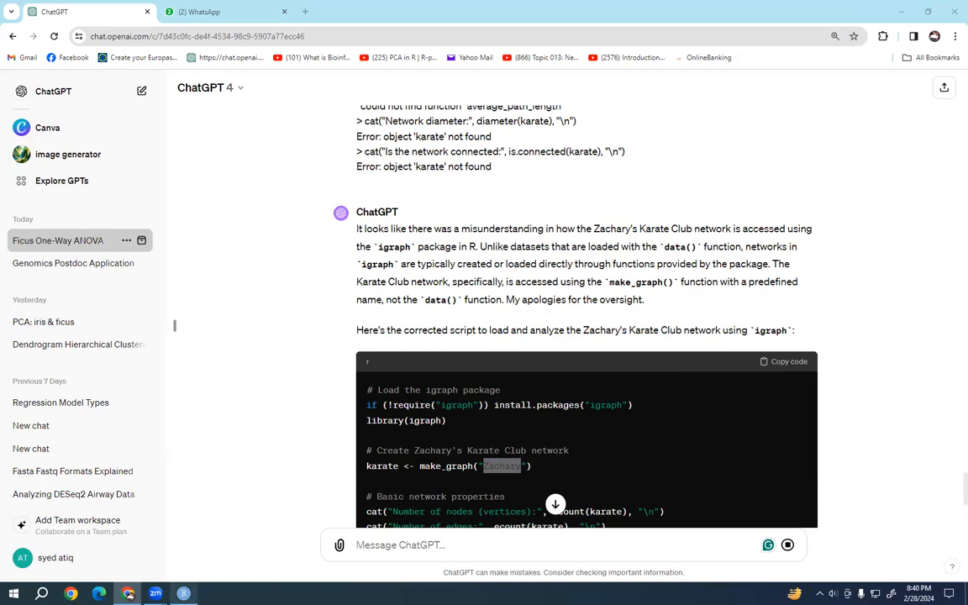
click(183, 593)
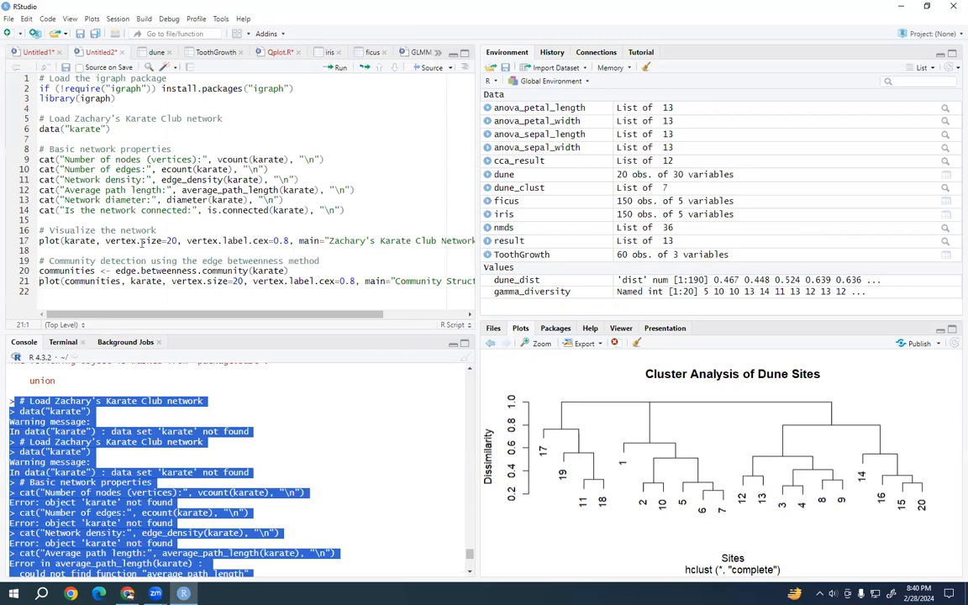
double_click(102, 129)
text(Zachary)
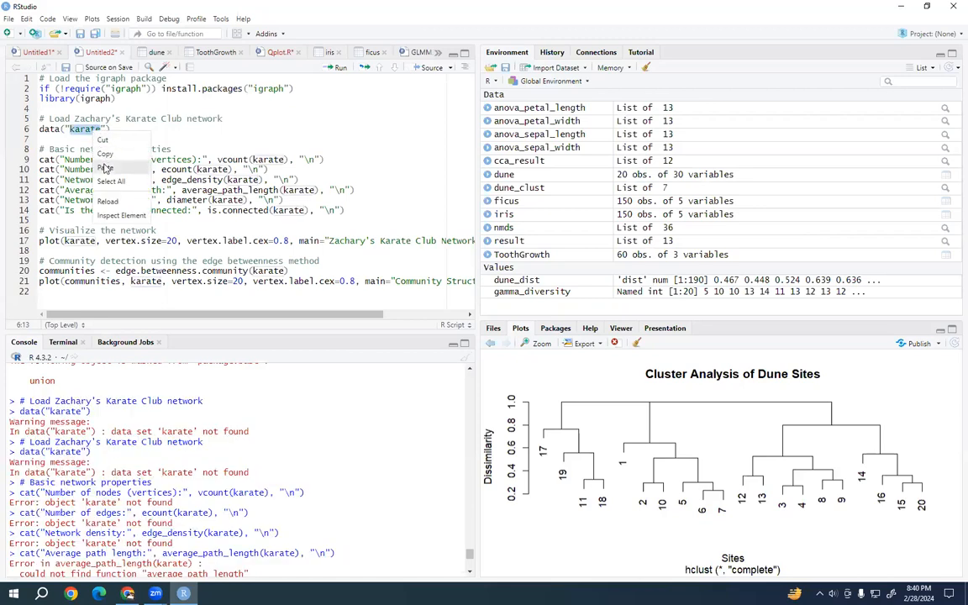
key(End)
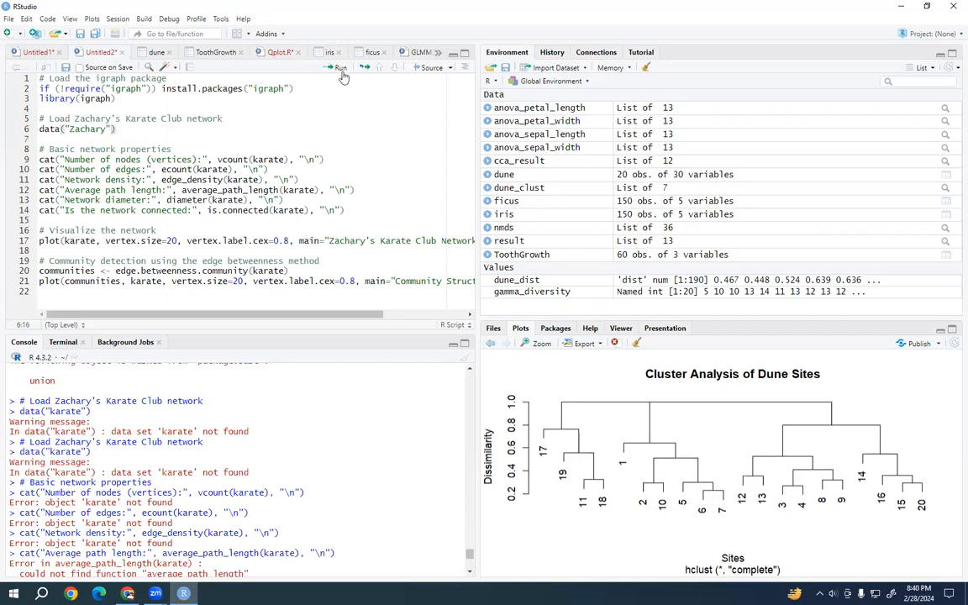
click(339, 67)
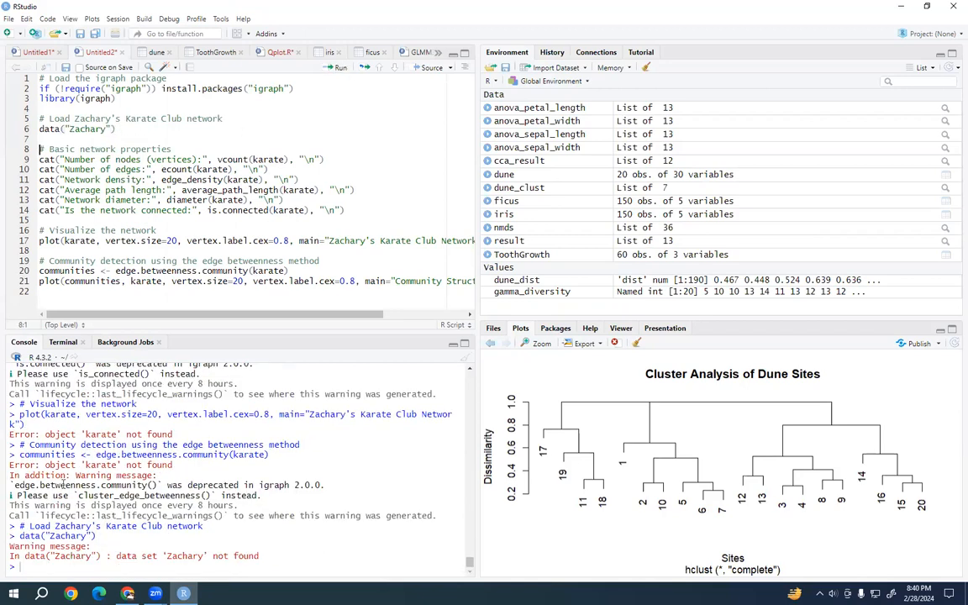
Copy the console output of data("Zachary") with its warning and send it in the ChatGPT conversation.
drag(17, 536, 286, 565)
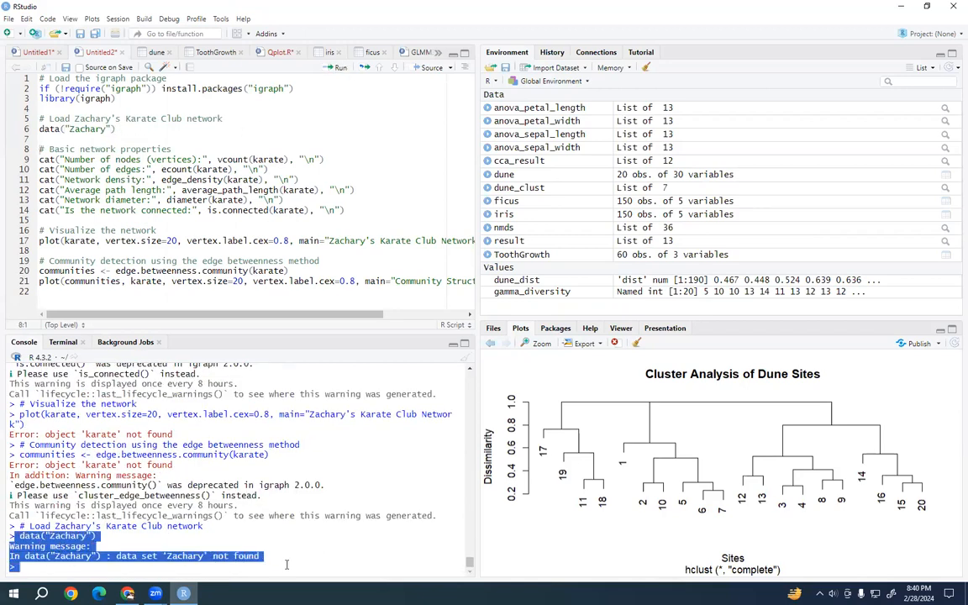
right_click(40, 538)
click(60, 467)
click(127, 593)
right_click(444, 545)
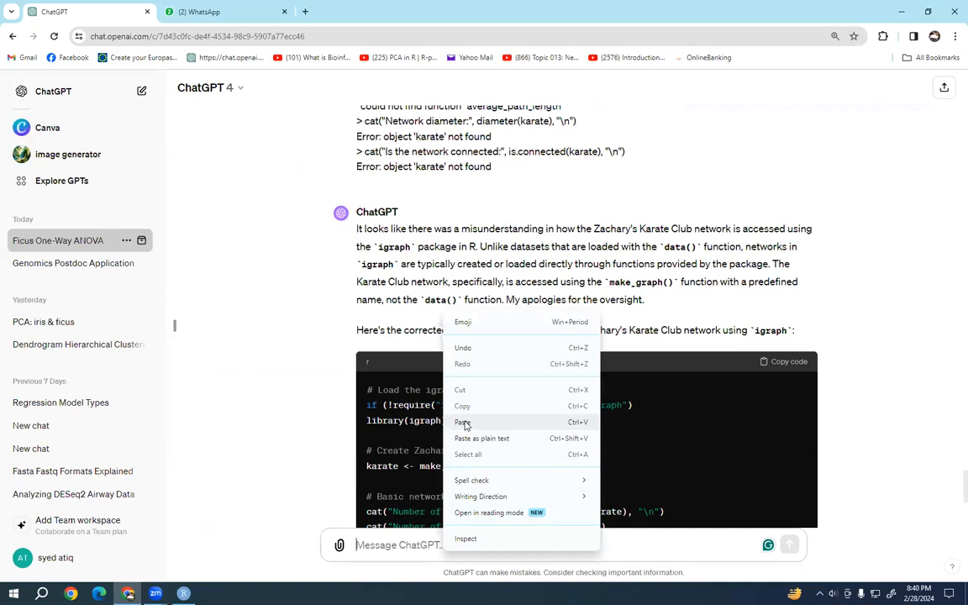
click(465, 425)
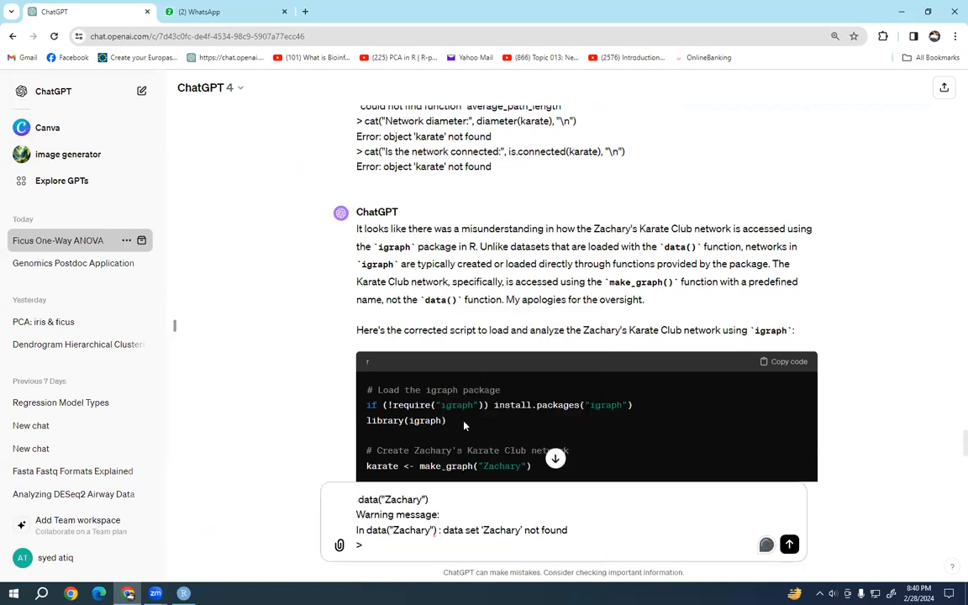
click(789, 545)
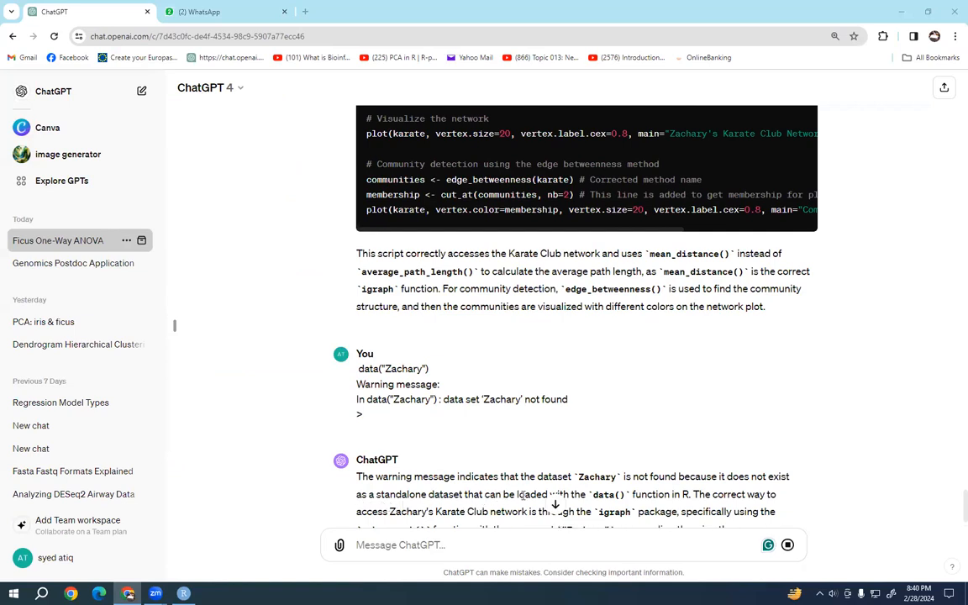
Copy the lines from library(igraph) through karate <- make_graph("Zachary") in ChatGPT's new reply.
scroll(522, 496, down, 1)
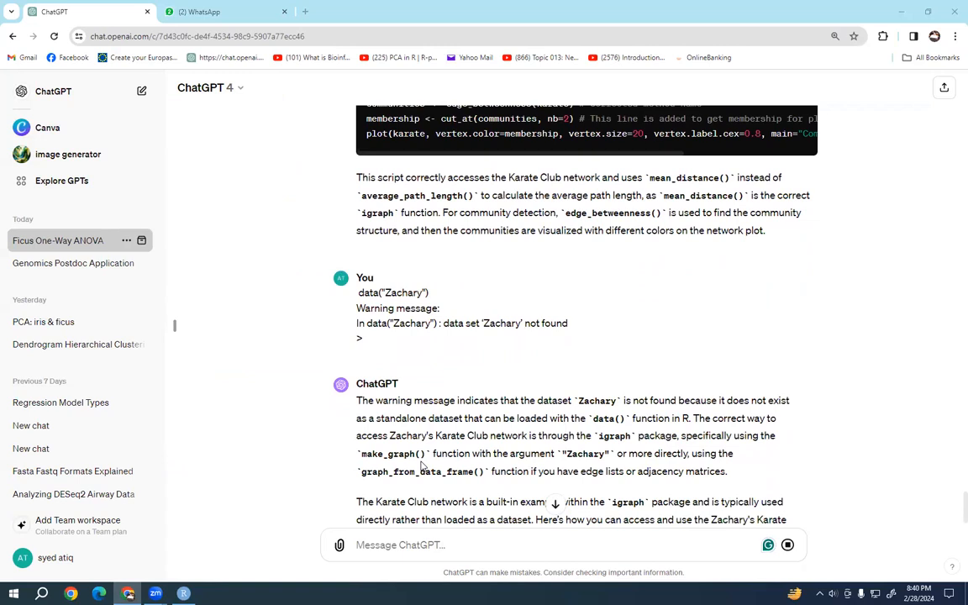
scroll(422, 467, down, 2)
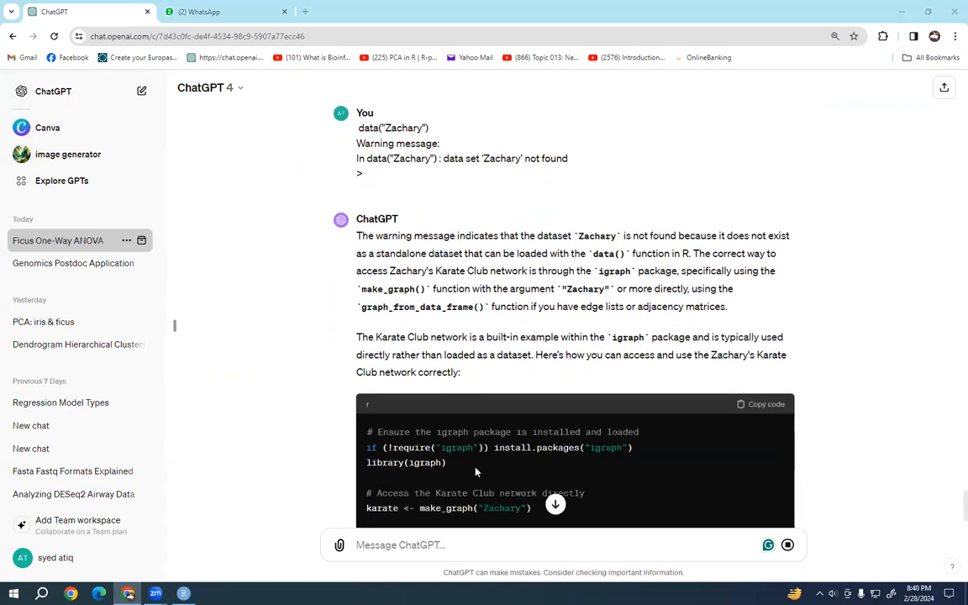
scroll(476, 472, down, 2)
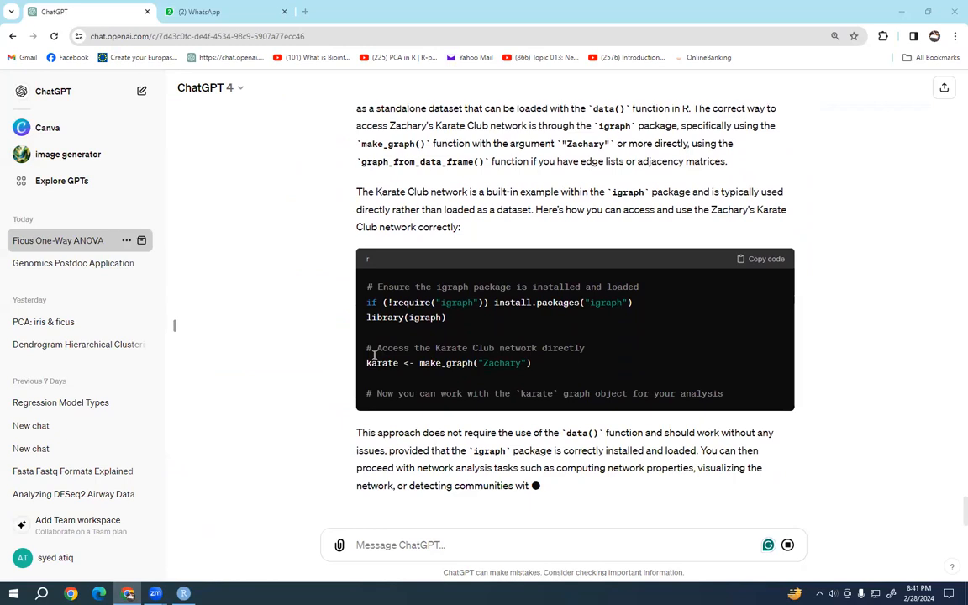
drag(368, 303, 557, 356)
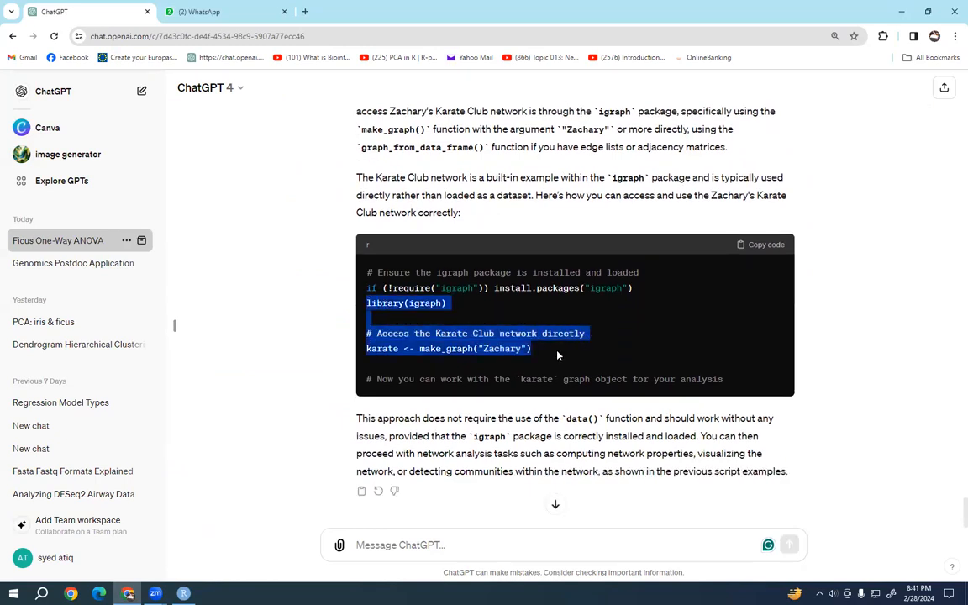
right_click(472, 344)
click(505, 352)
Switch to RStudio, paste the copied lines at the end of the script, and run library(igraph) and the make_graph("Zachary") assignment.
click(183, 594)
click(130, 294)
right_click(129, 282)
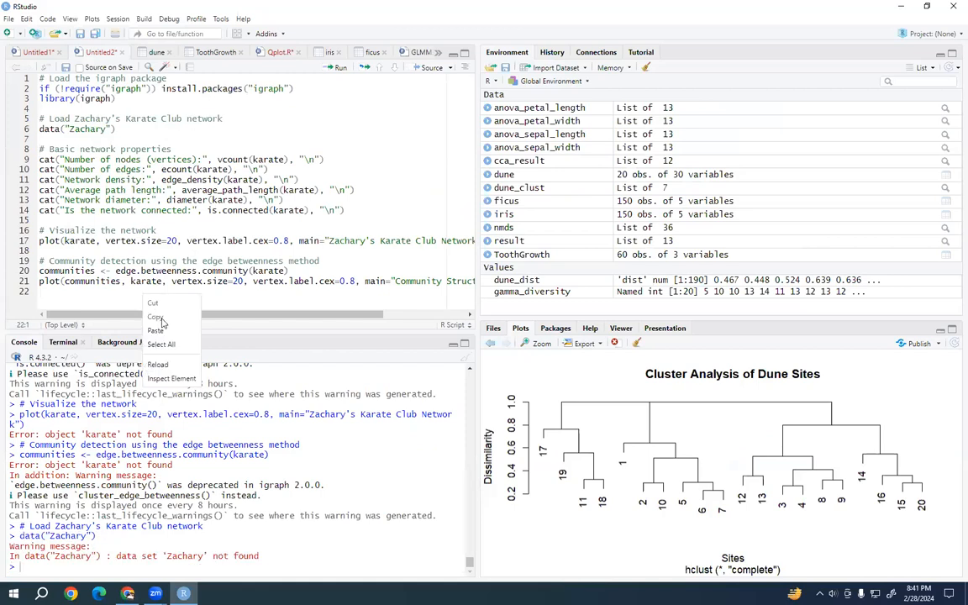
click(158, 321)
click(112, 273)
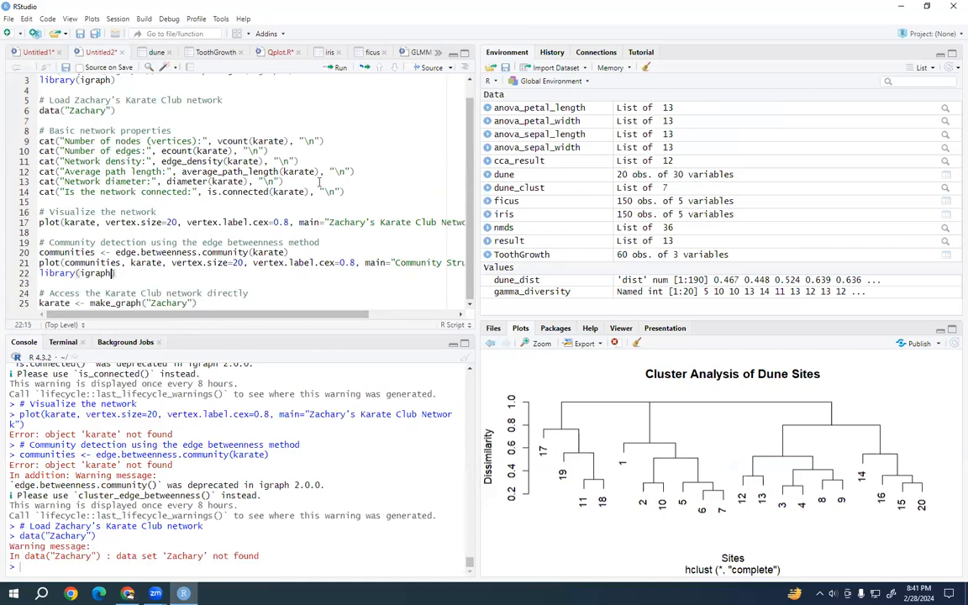
click(339, 69)
click(338, 68)
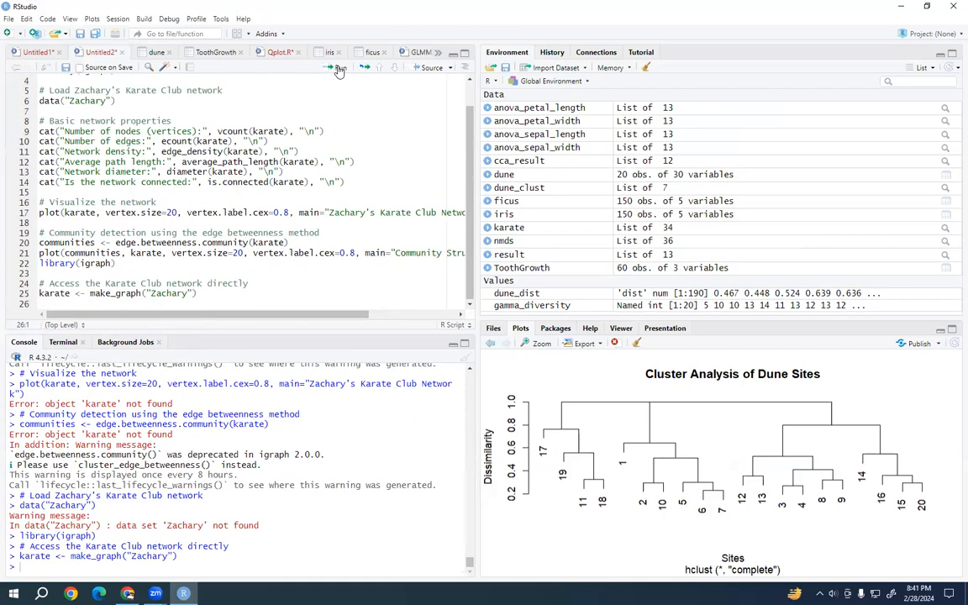
Run the basic network properties lines one by one, from the number of nodes through the average path length.
scroll(128, 118, up, 1)
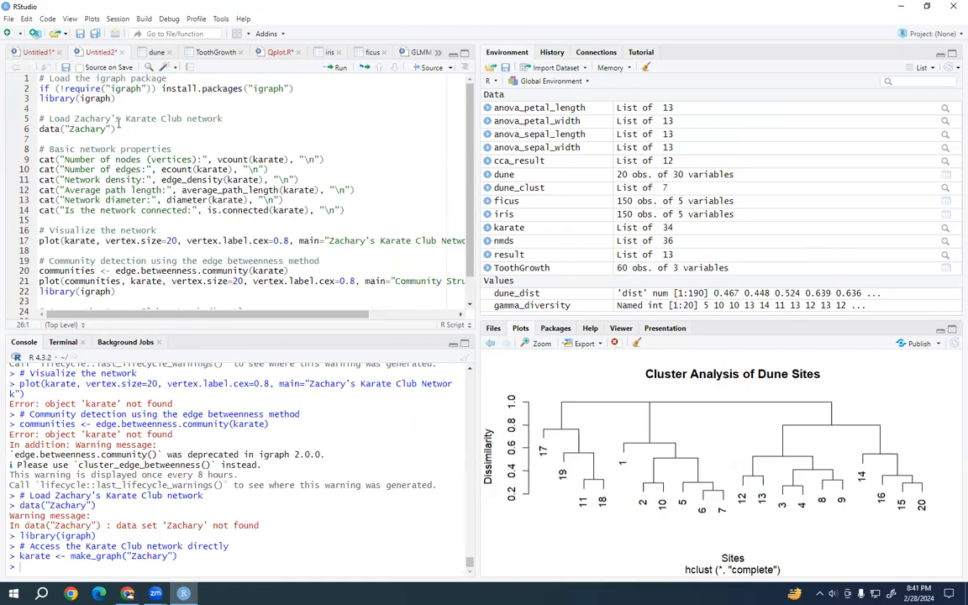
click(122, 149)
click(339, 68)
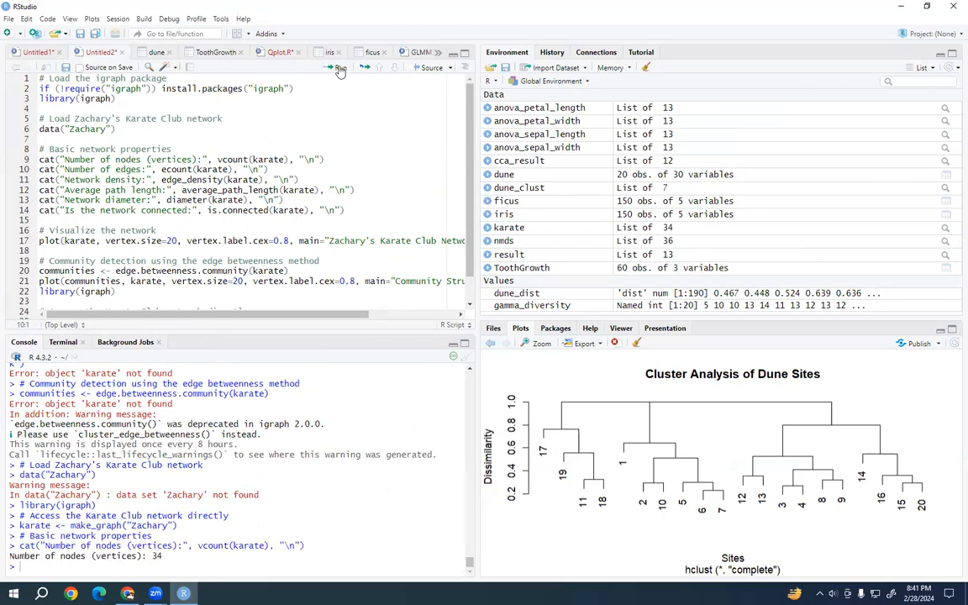
click(339, 68)
click(340, 68)
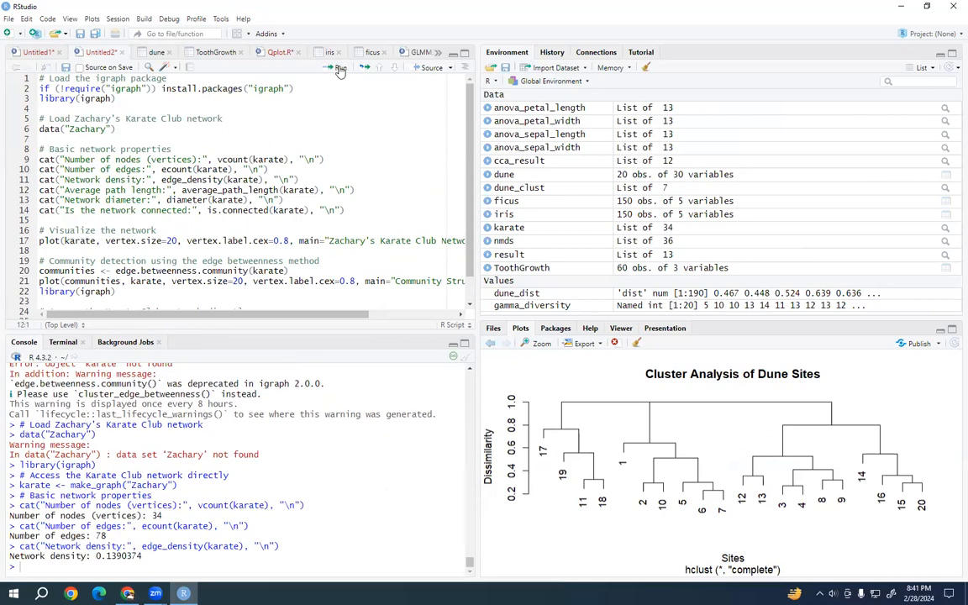
click(340, 68)
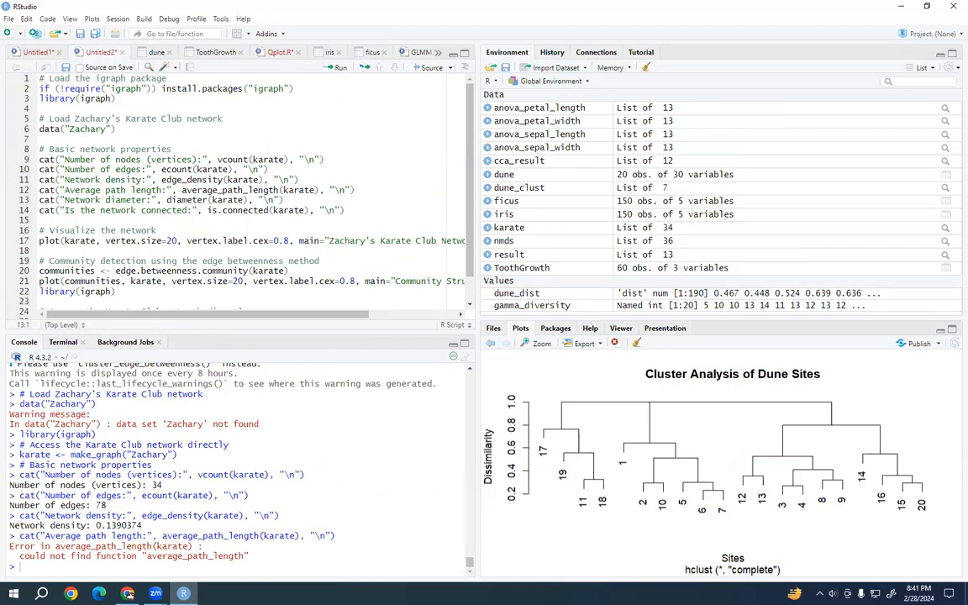
Copy the average path length command with its error from the console and send it in the ChatGPT conversation.
mouse_move(243, 556)
mouse_down()
mouse_move(5, 550)
mouse_move(24, 540)
mouse_move(245, 565)
mouse_up()
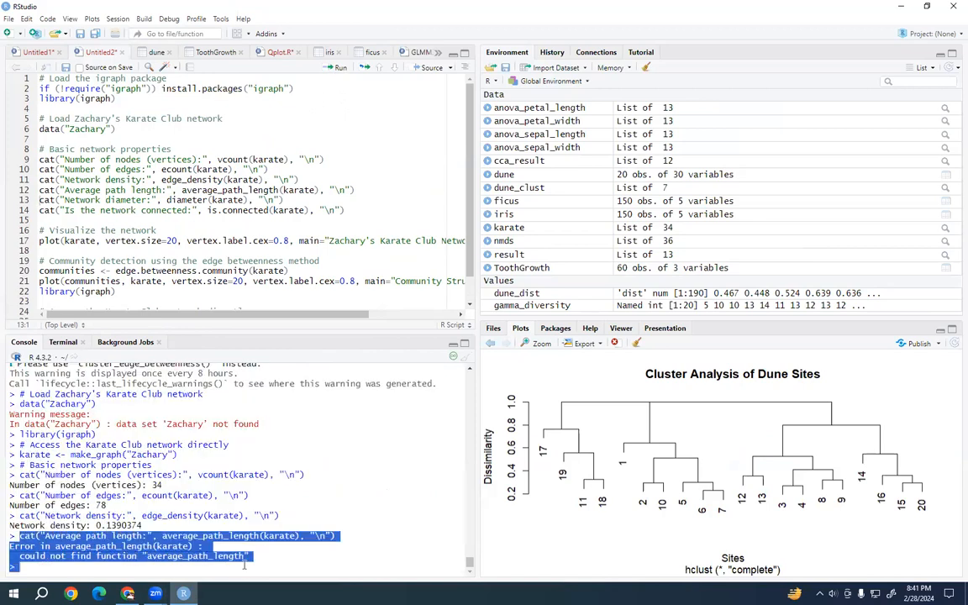
right_click(168, 551)
click(182, 477)
click(128, 593)
right_click(391, 544)
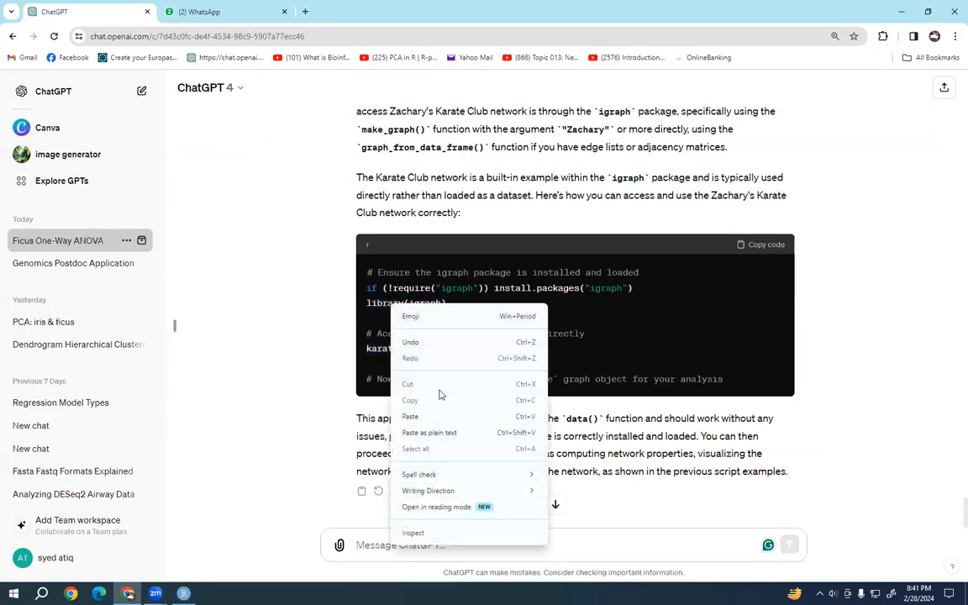
click(432, 419)
click(790, 545)
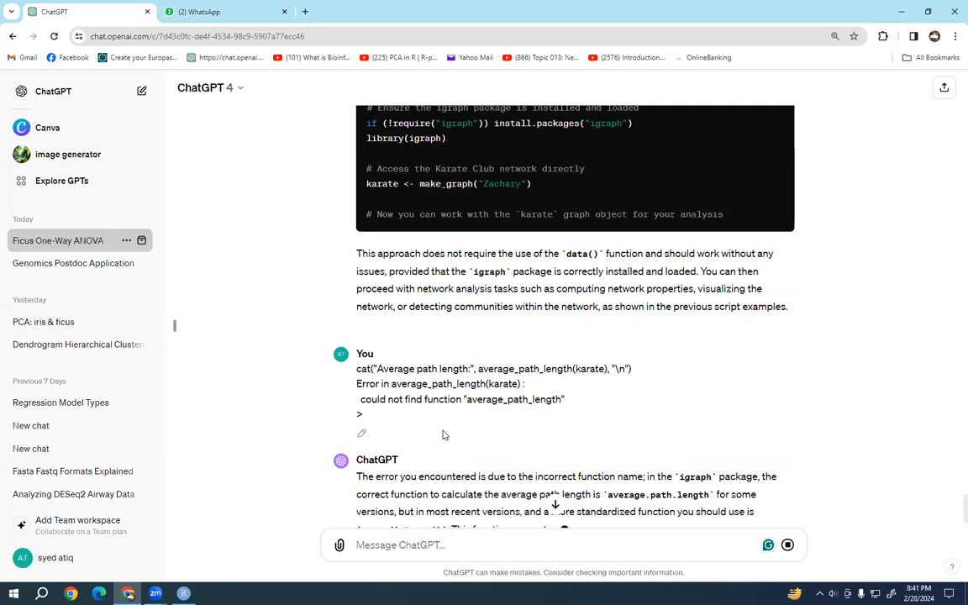
Copy the full mean_distance() code block from ChatGPT's latest reply and switch back to RStudio.
scroll(467, 444, down, 1)
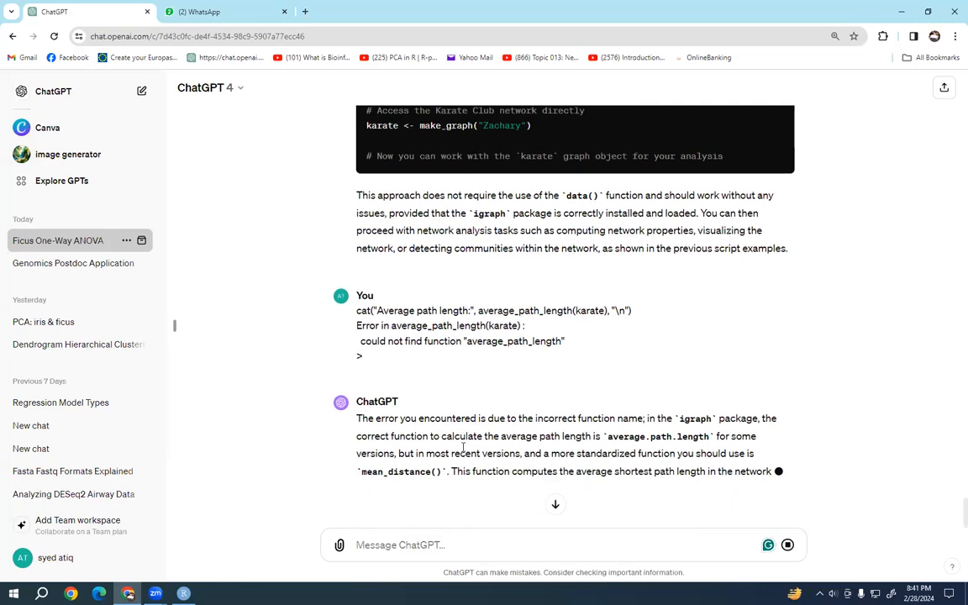
scroll(463, 447, down, 1)
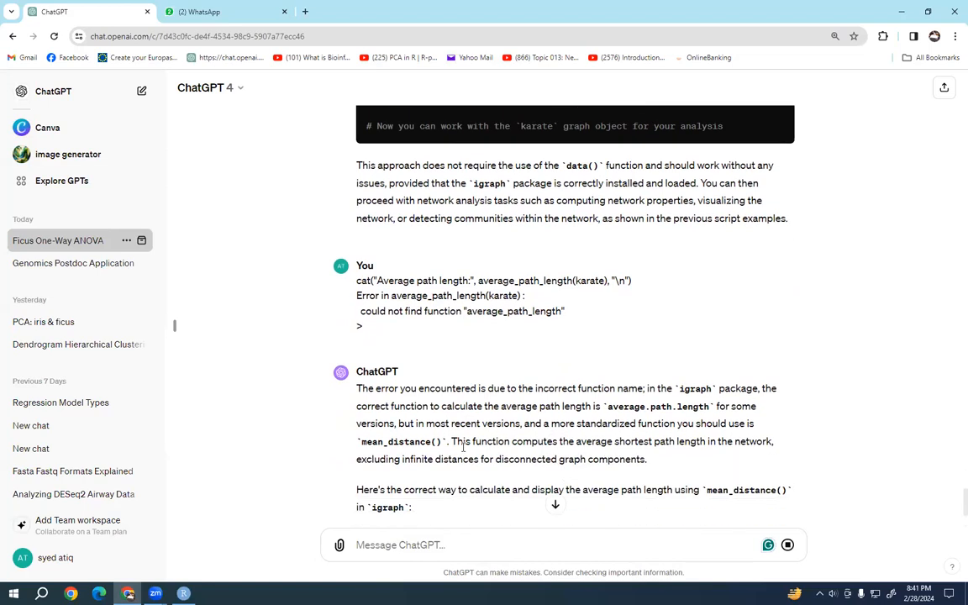
scroll(463, 447, down, 3)
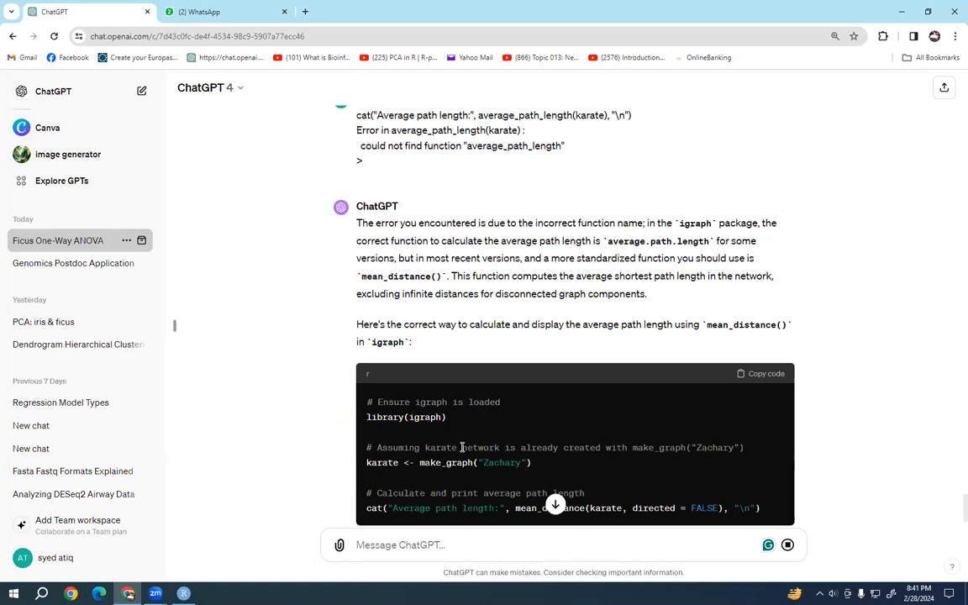
scroll(462, 447, down, 3)
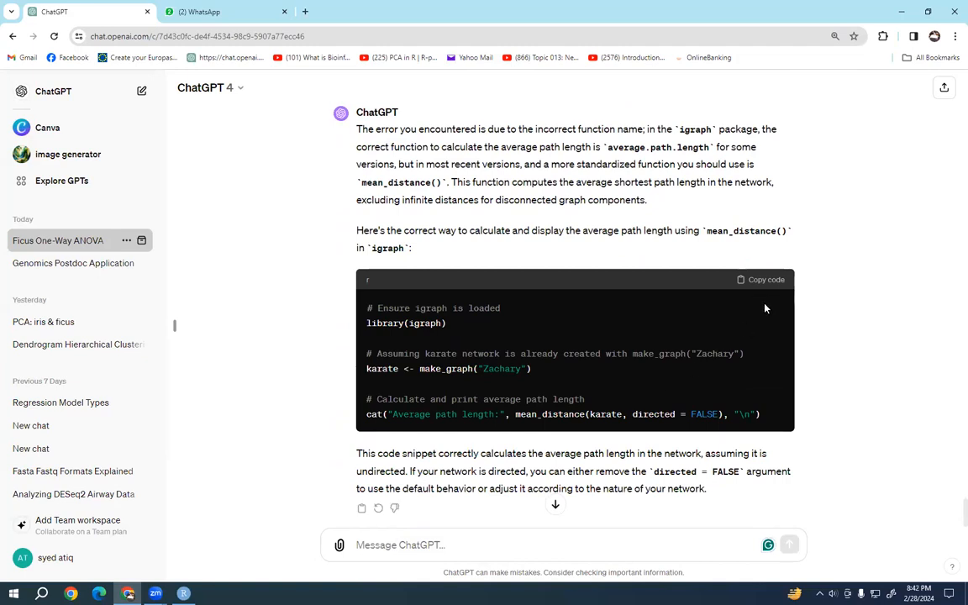
click(765, 279)
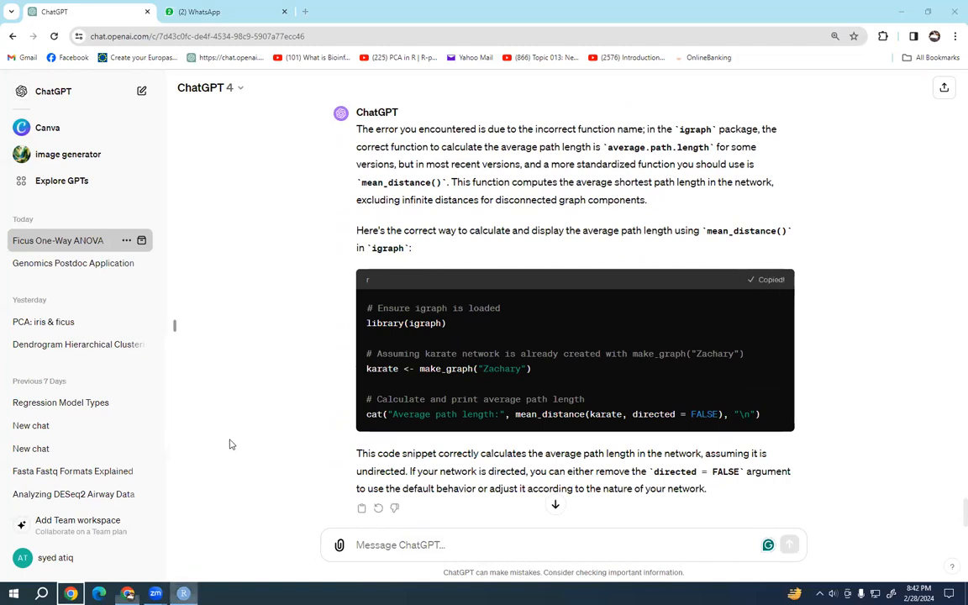
right_click(183, 593)
click(183, 593)
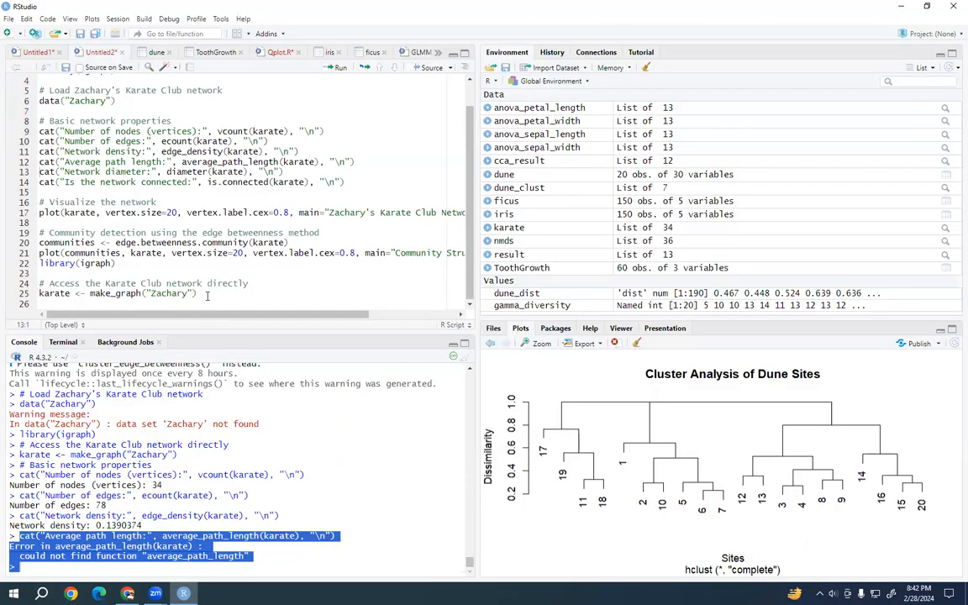
Add blank lines after the make_graph("Zachary") assignment at the end of the script and paste the copied mean_distance() code block there.
click(207, 296)
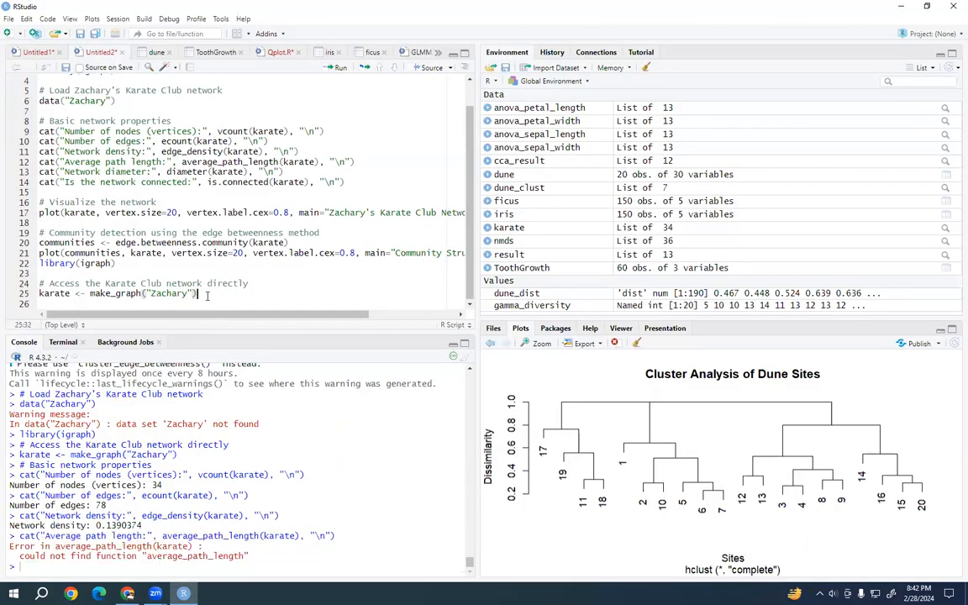
key(Return)
key(Return)
key(Return)
key(Return)
key(Return)
drag(43, 295, 47, 288)
right_click(47, 289)
click(63, 323)
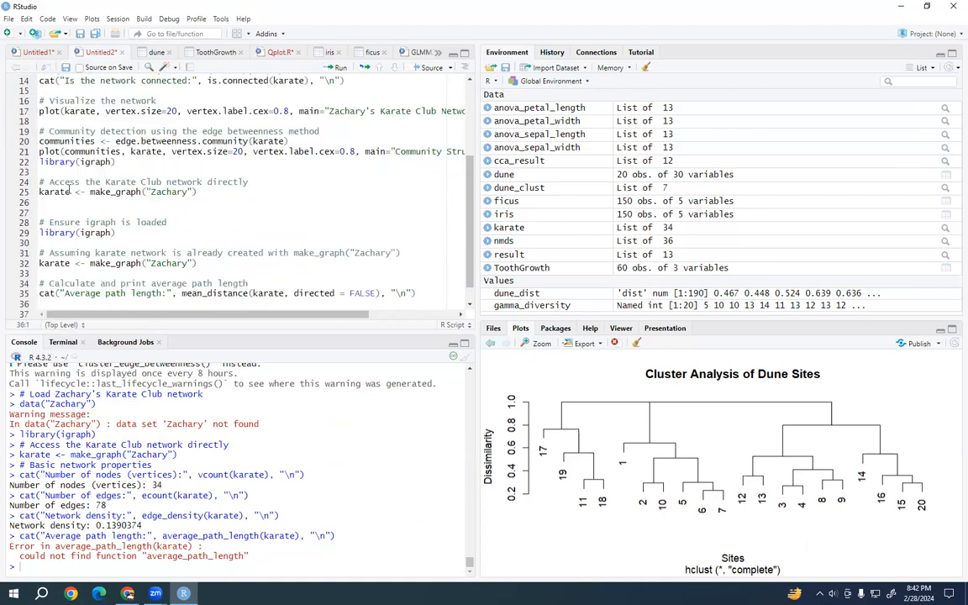
Run the pasted block line by line, from library(igraph) through the mean_distance() average path length command.
click(306, 72)
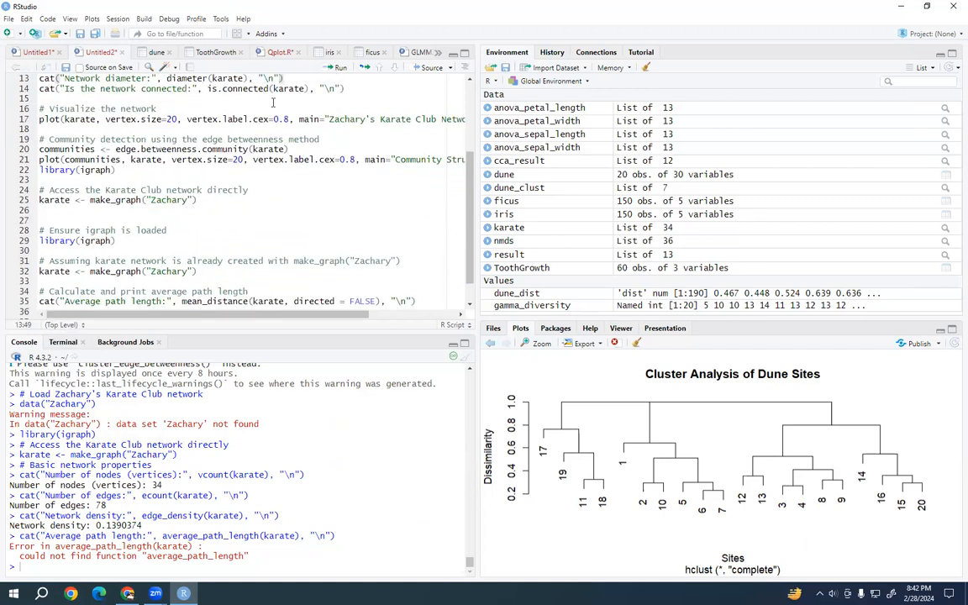
click(89, 221)
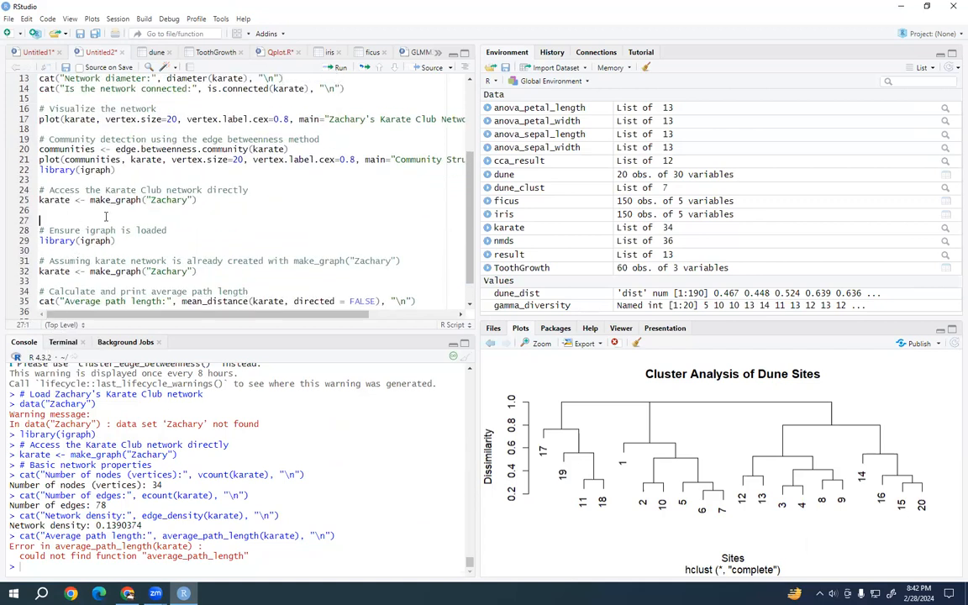
click(339, 68)
click(339, 69)
click(340, 69)
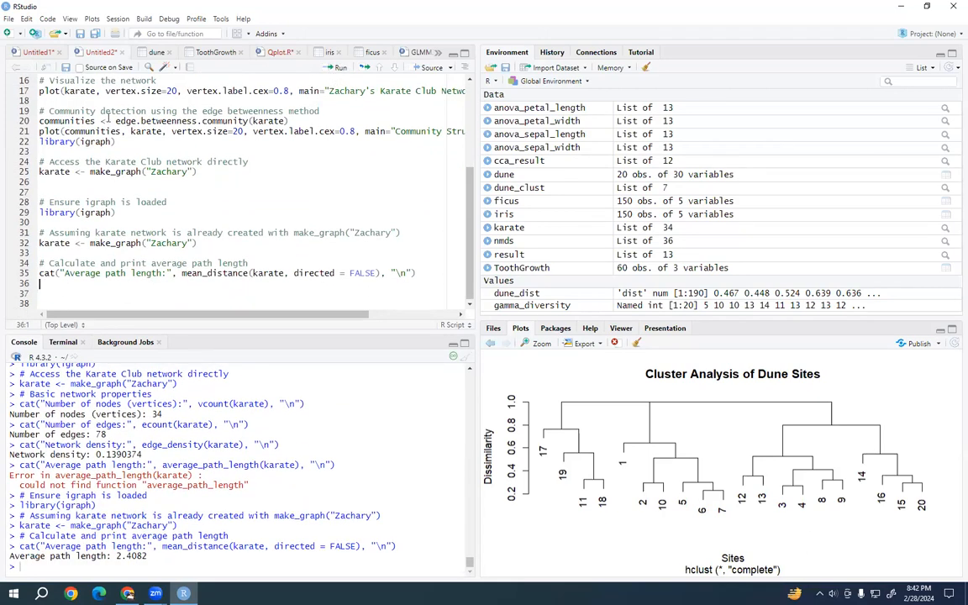
Run the plot(karate) line to draw the network and the edge.betweenness.community(karate) line to detect communities.
click(94, 91)
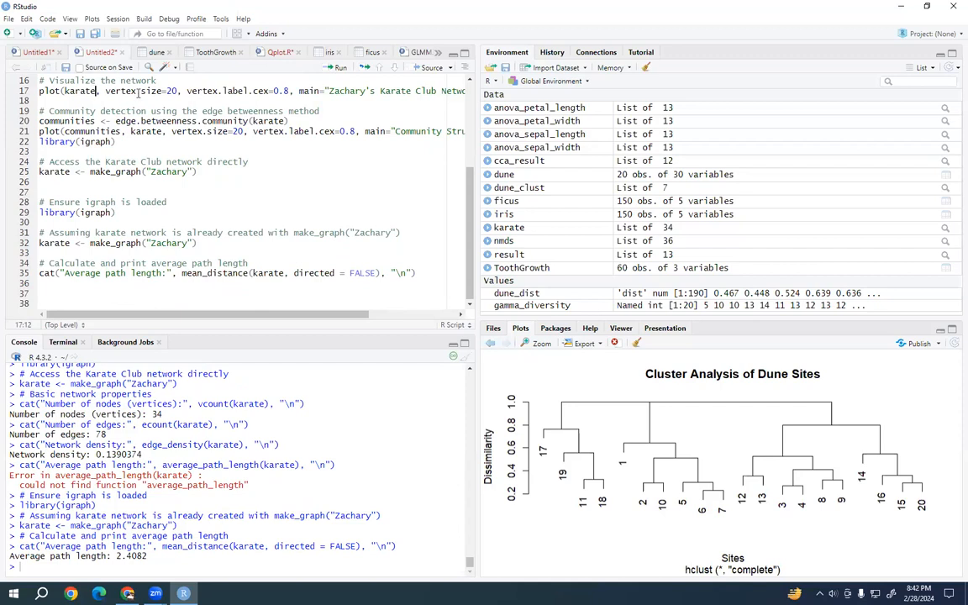
click(339, 69)
click(339, 69)
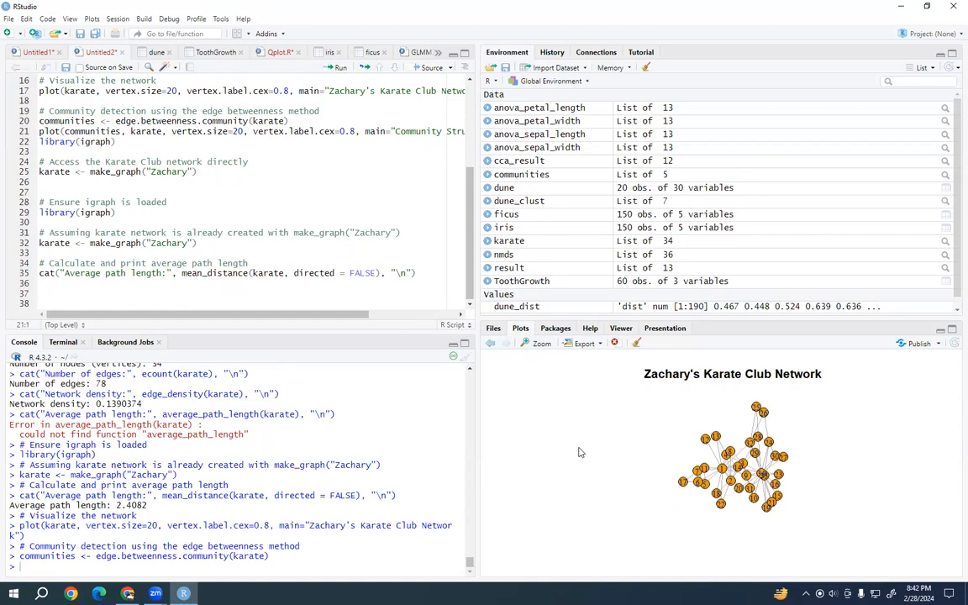
Examine the Zachary's Karate Club Network plot in a separate enlarged window, and minimize that window.
click(541, 345)
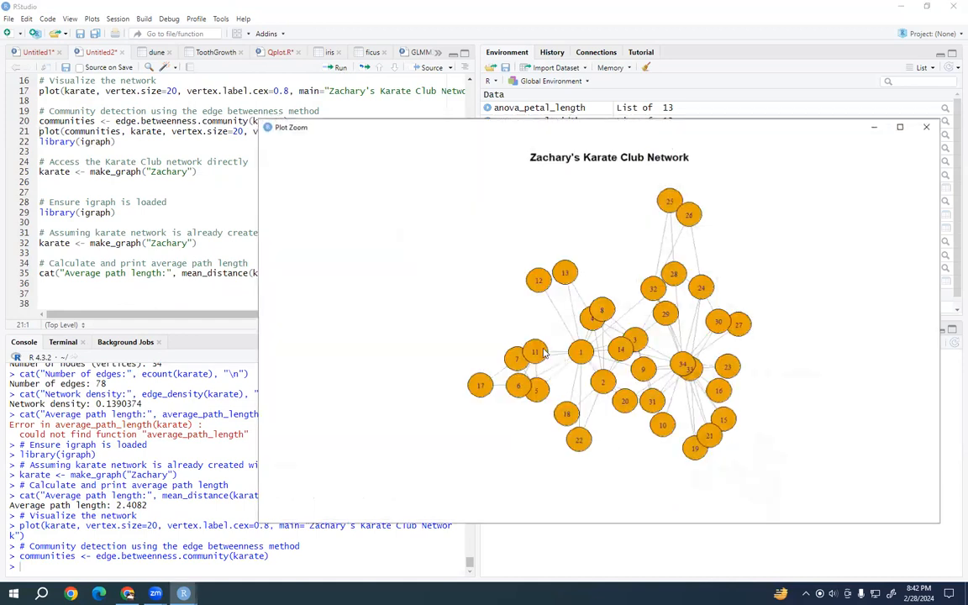
drag(672, 124, 589, 135)
right_click(418, 235)
click(439, 257)
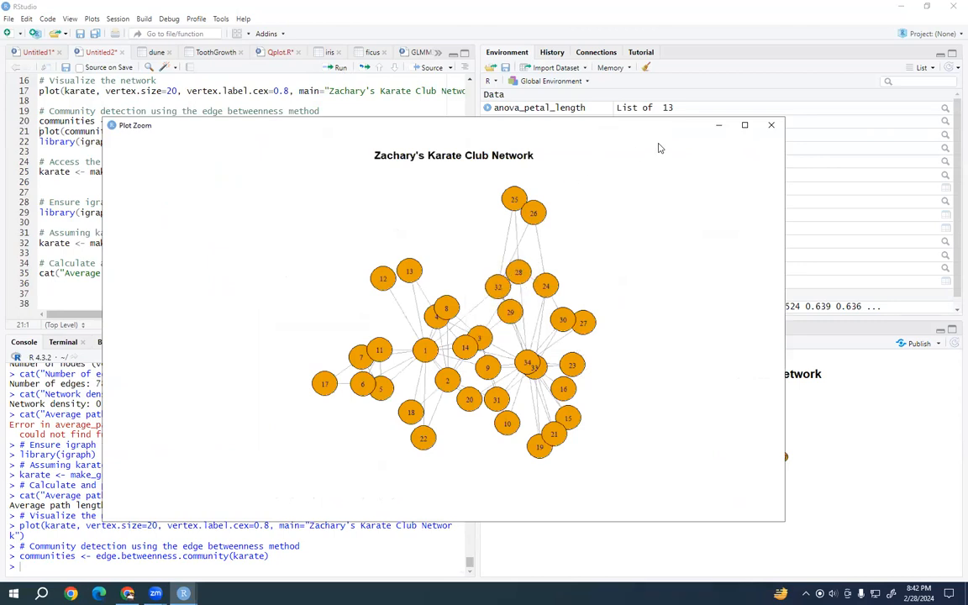
click(719, 125)
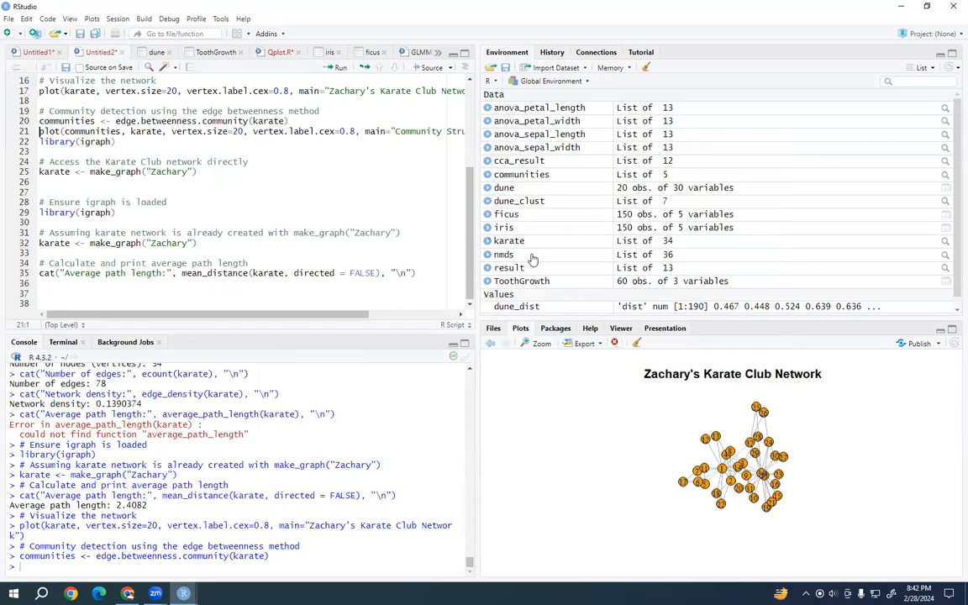
Open the karate object from the environment in the data viewer, inspect its list elements, and minimize RStudio.
click(510, 243)
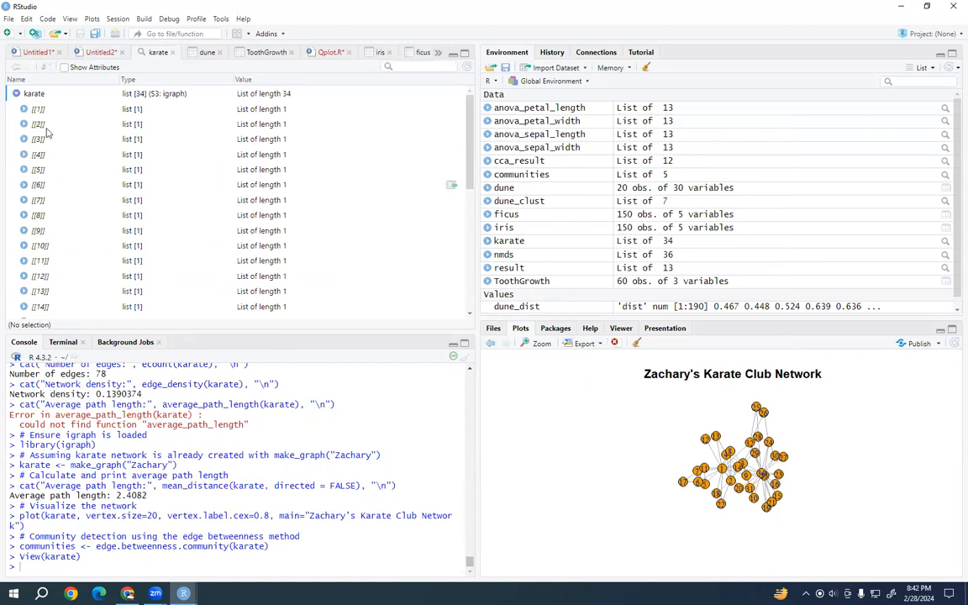
click(411, 109)
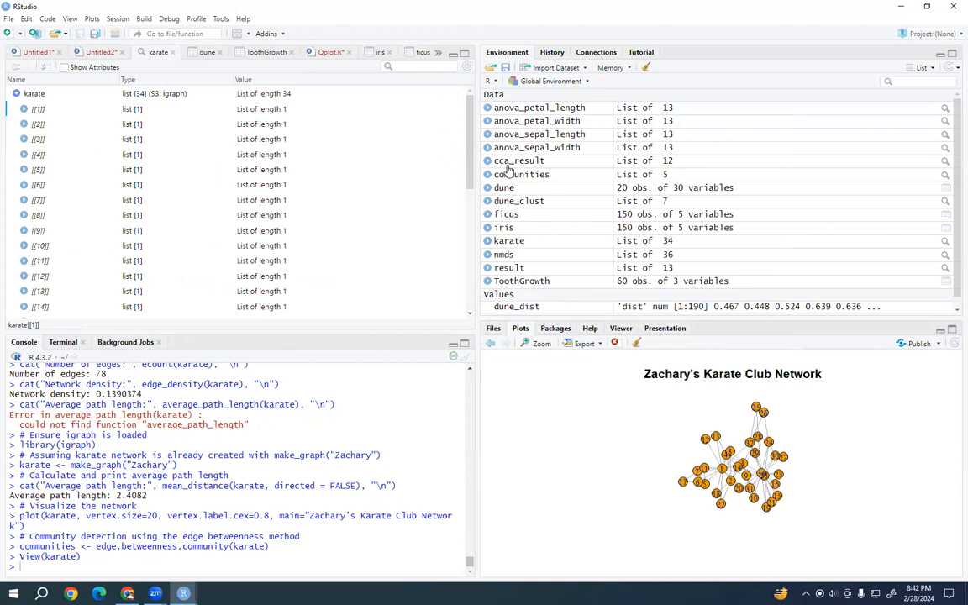
scroll(504, 189, down, 1)
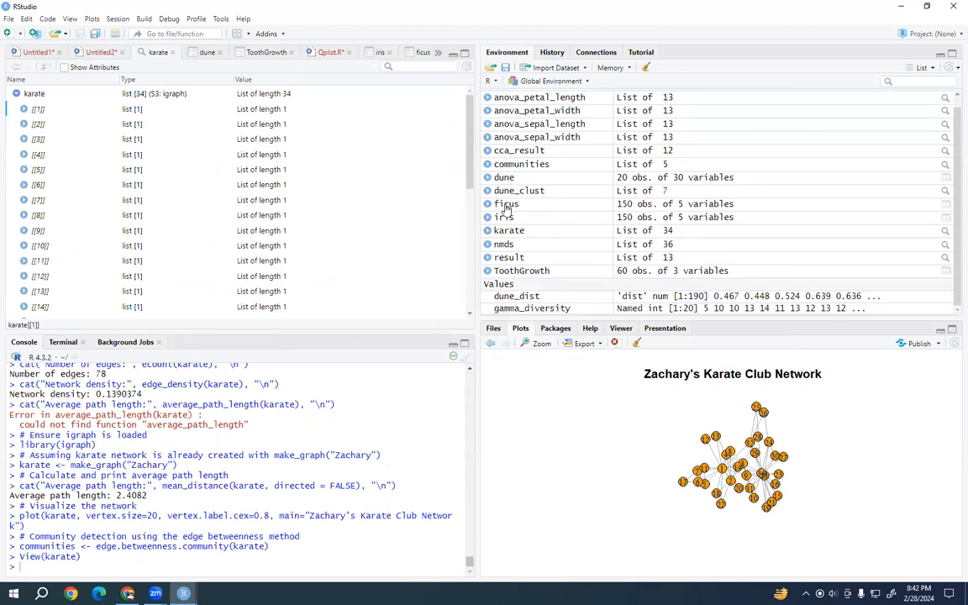
click(902, 6)
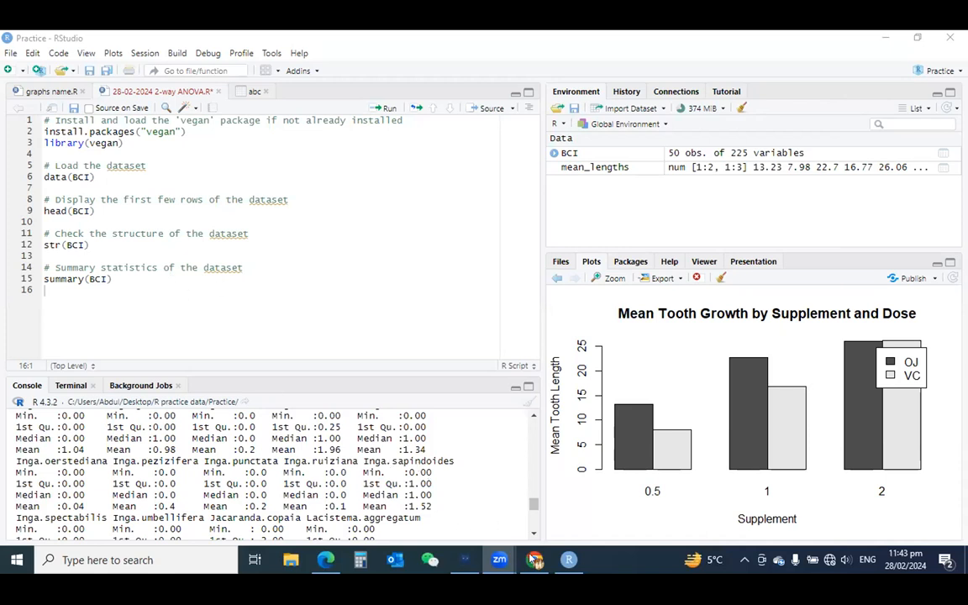
Copy the mean tooth length barplot code from the earlier ChatGPT reply and replace the whole RStudio script with it.
key(alt+Tab)
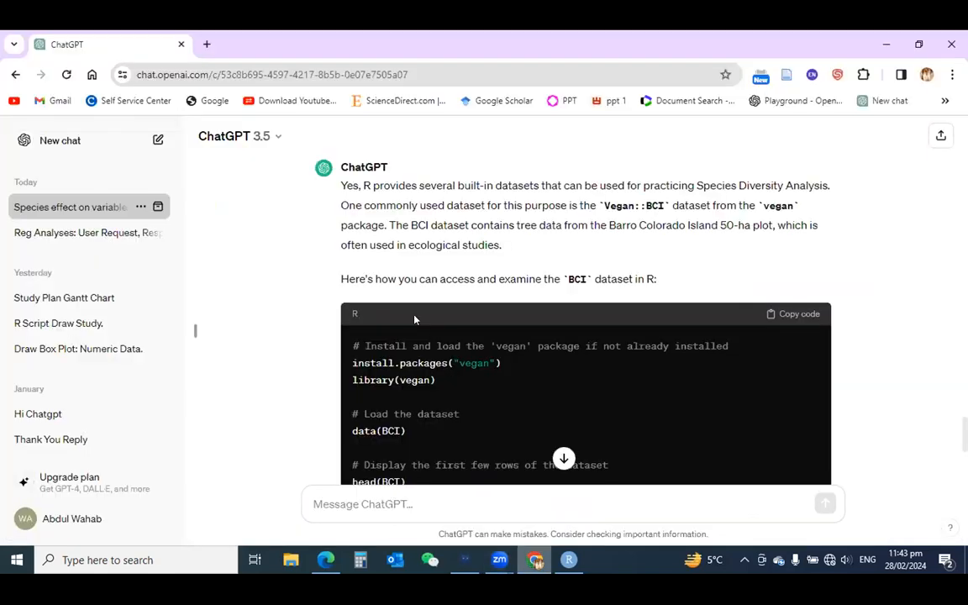
scroll(415, 310, up, 5)
scroll(415, 312, up, 6)
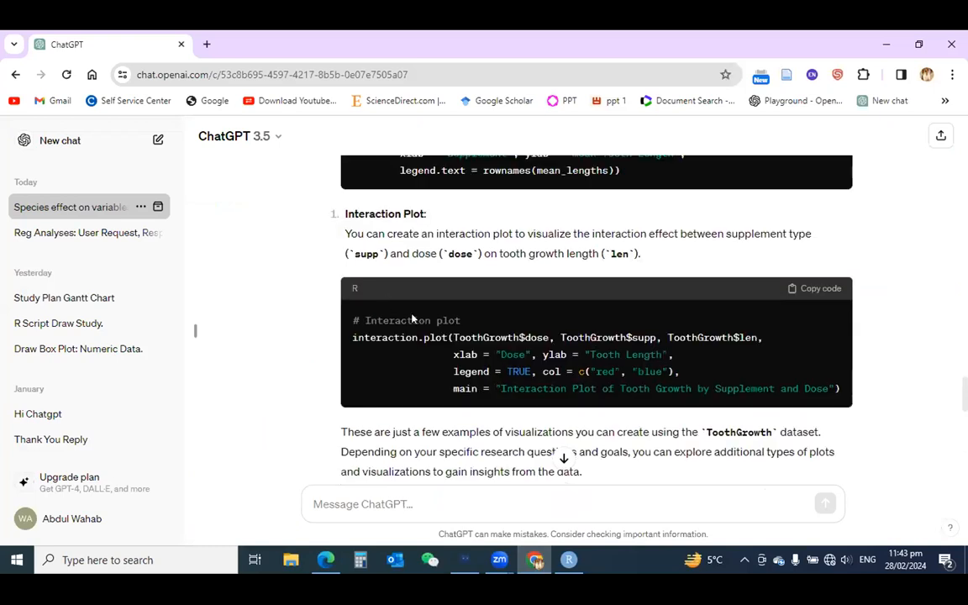
click(797, 233)
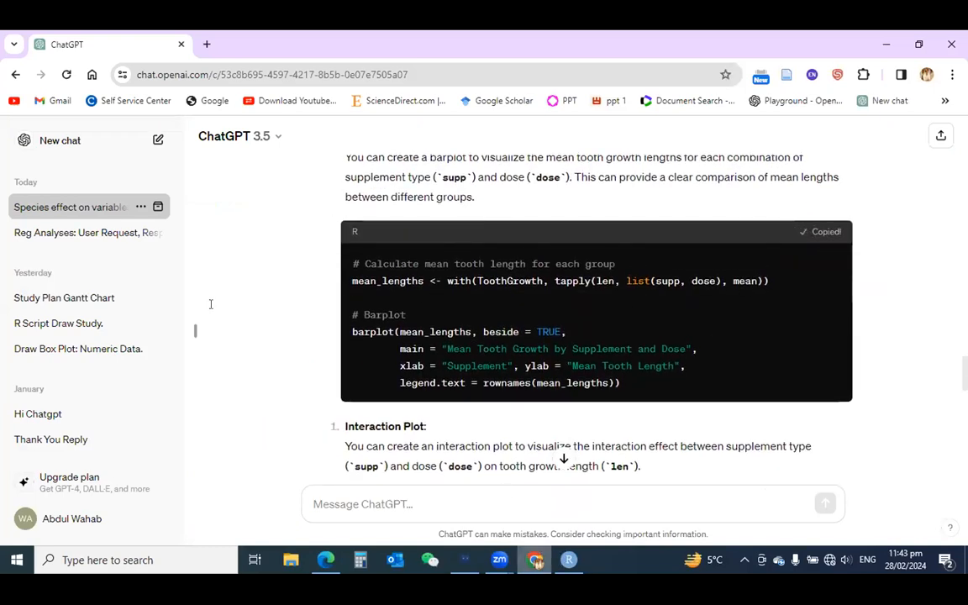
key(alt+Tab)
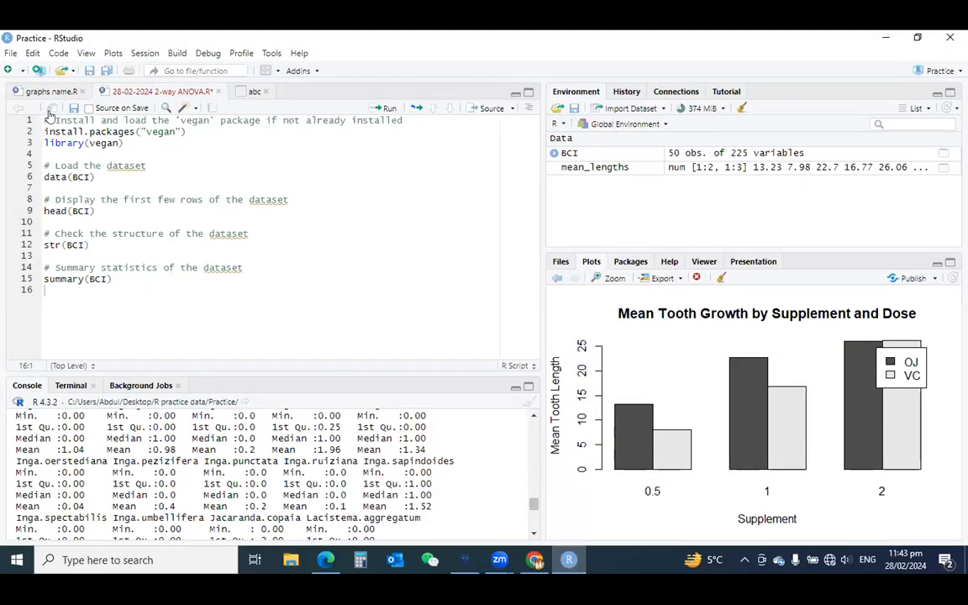
key(ctrl+a)
key(ctrl+v)
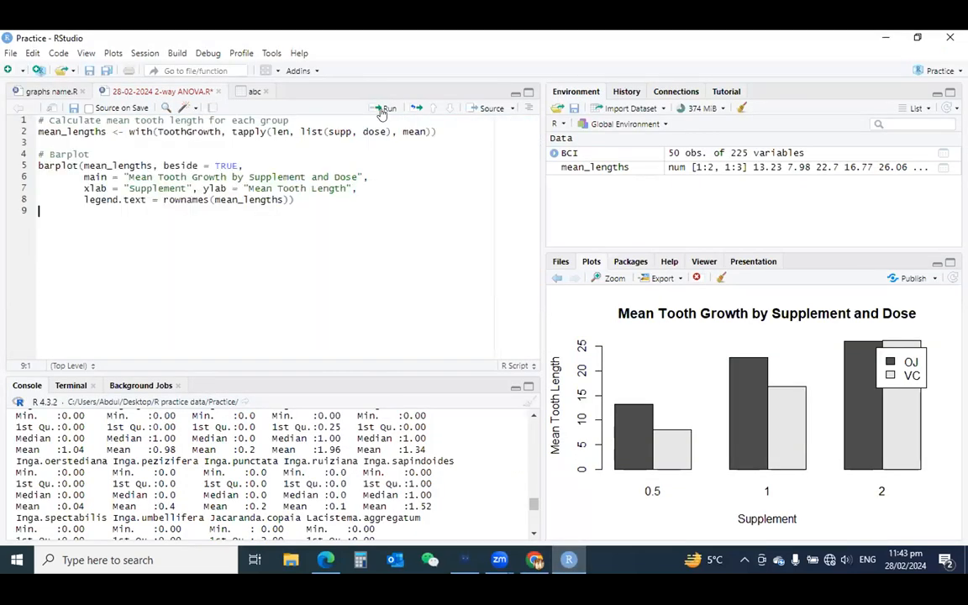
Run the pasted script from the first line to calculate mean_lengths and draw the grouped barplot.
click(382, 108)
click(304, 131)
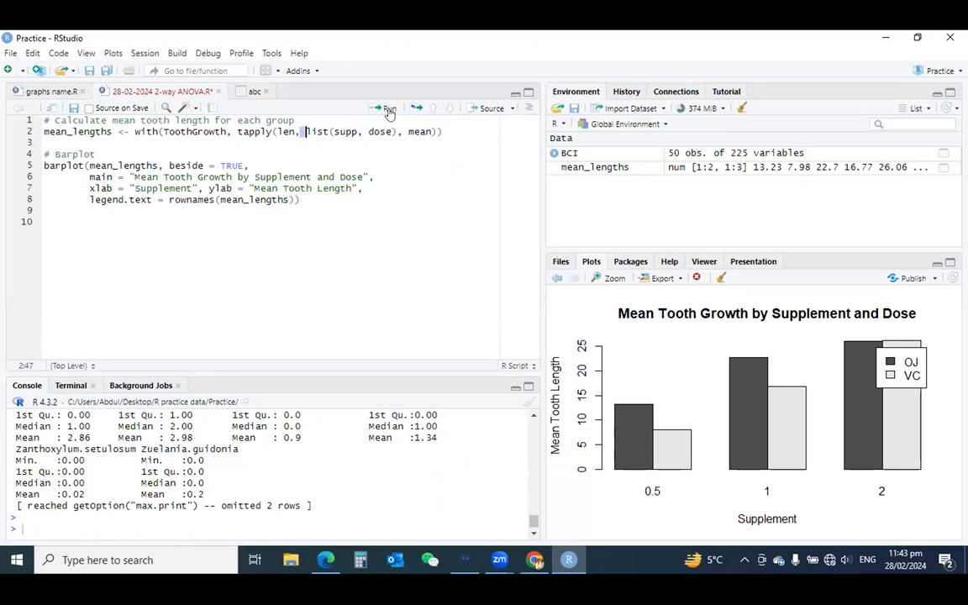
click(390, 109)
click(389, 109)
click(111, 121)
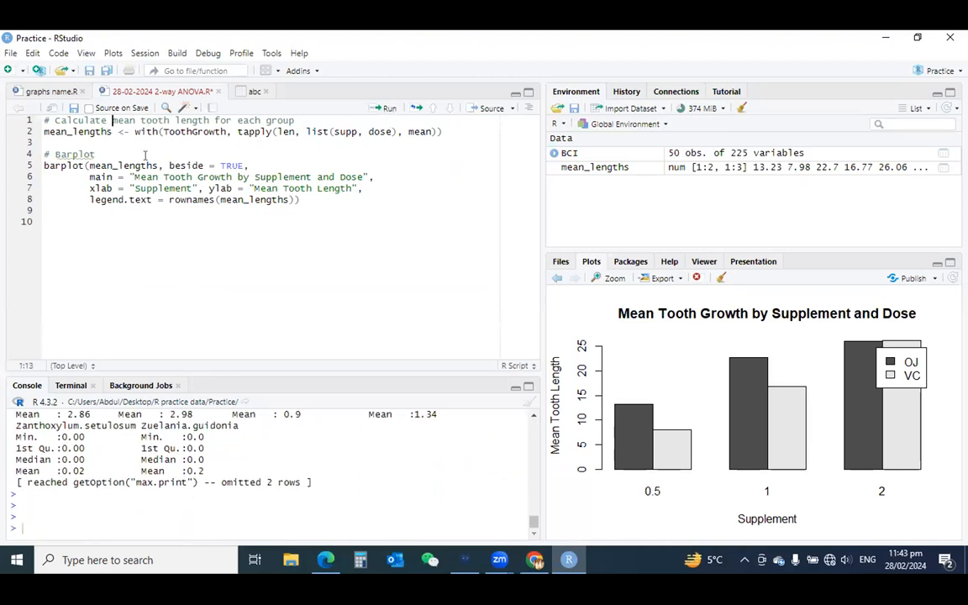
click(386, 108)
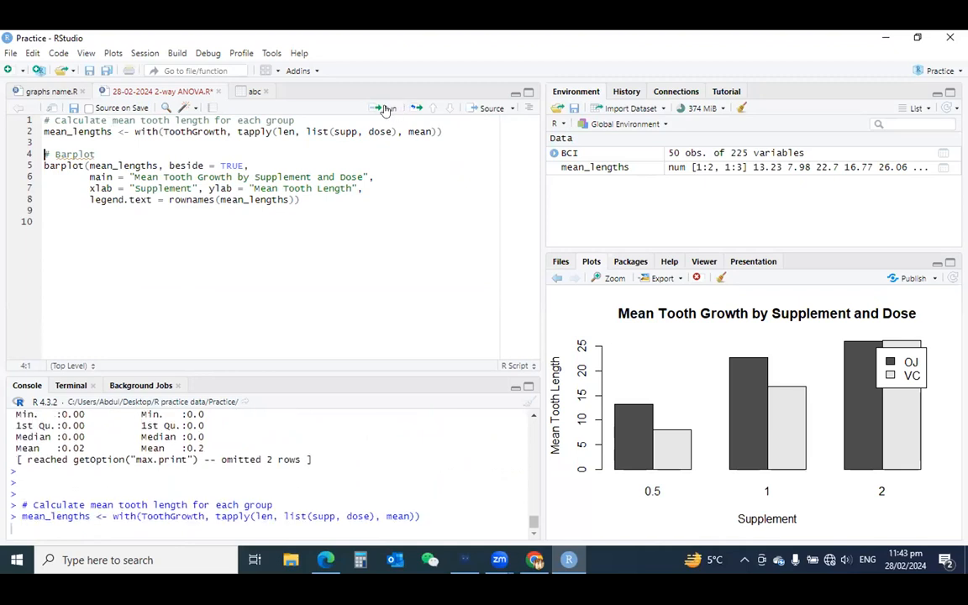
click(387, 109)
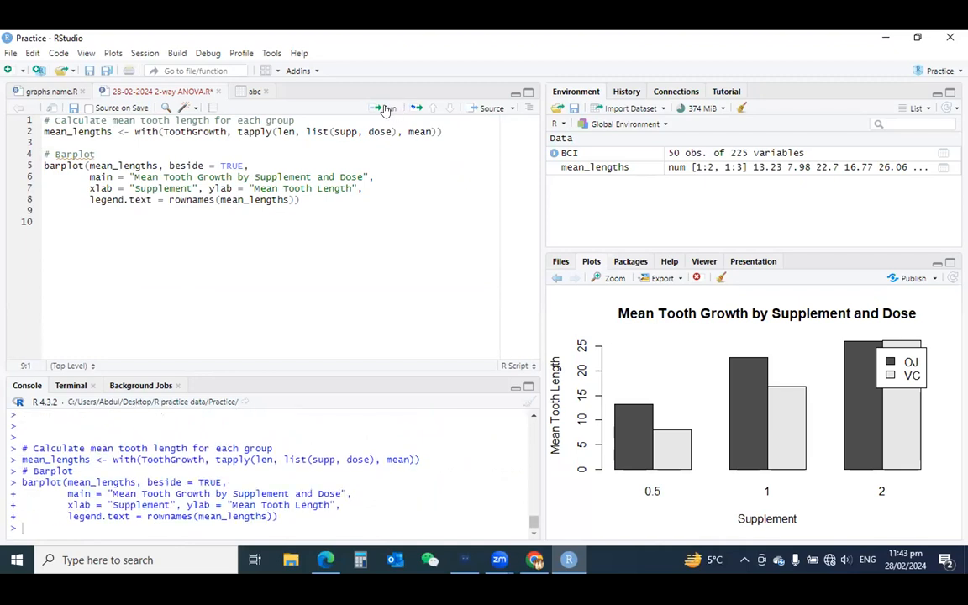
click(387, 108)
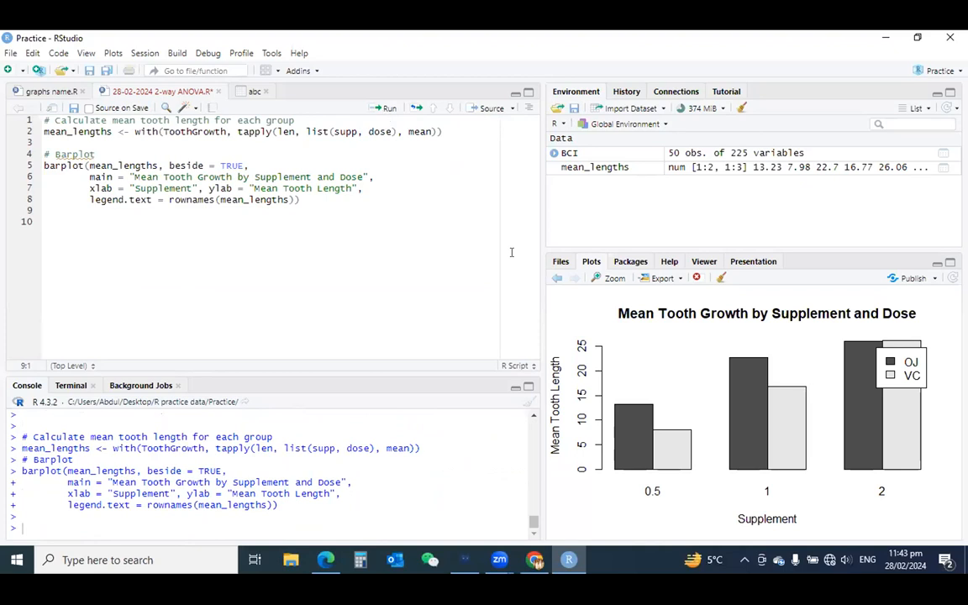
Copy the mean_lengths and barplot code from the script and paste it into the message of a new ChatGPT chat.
drag(328, 206, 39, 124)
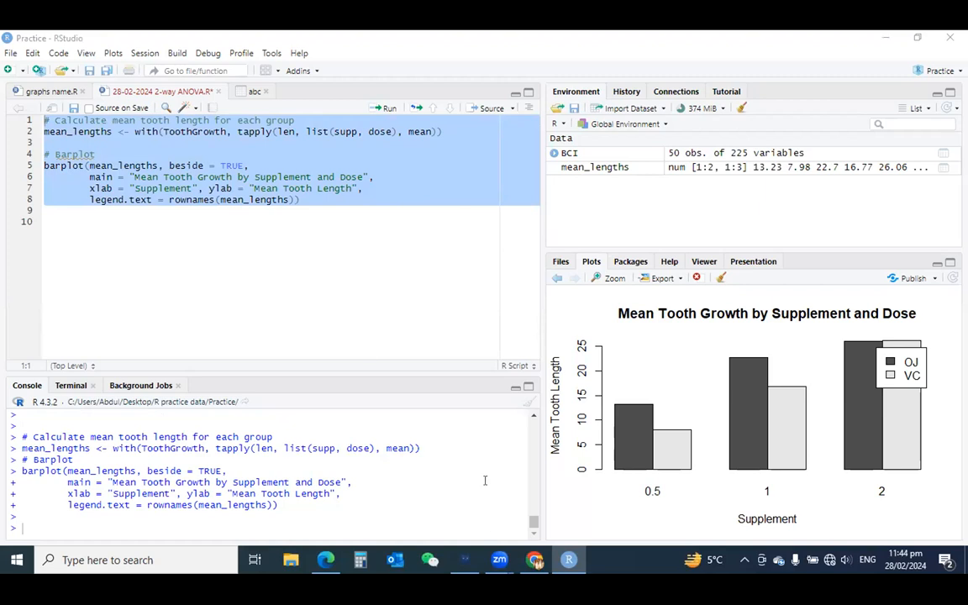
mouse_move(535, 568)
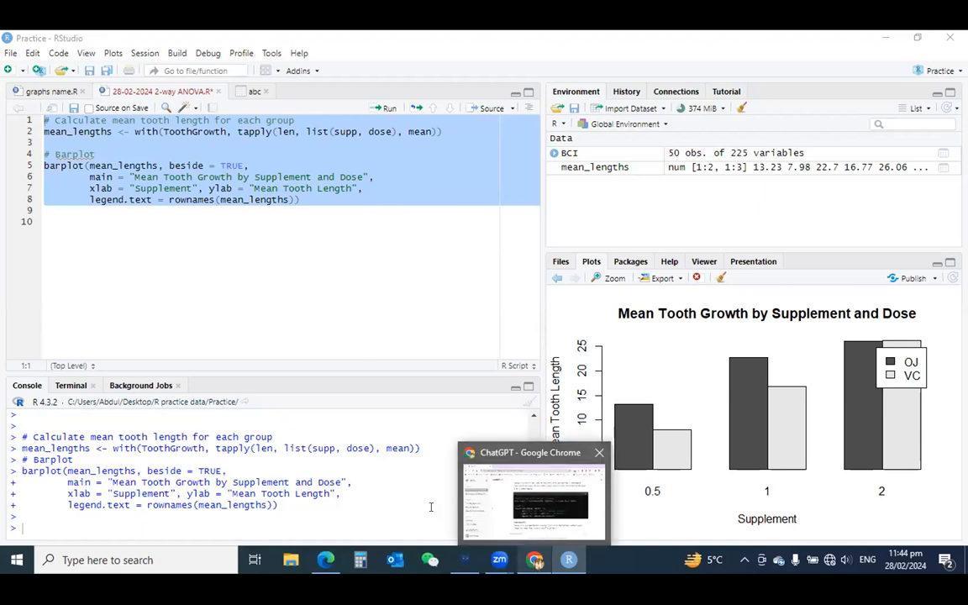
click(504, 492)
scroll(443, 386, down, 10)
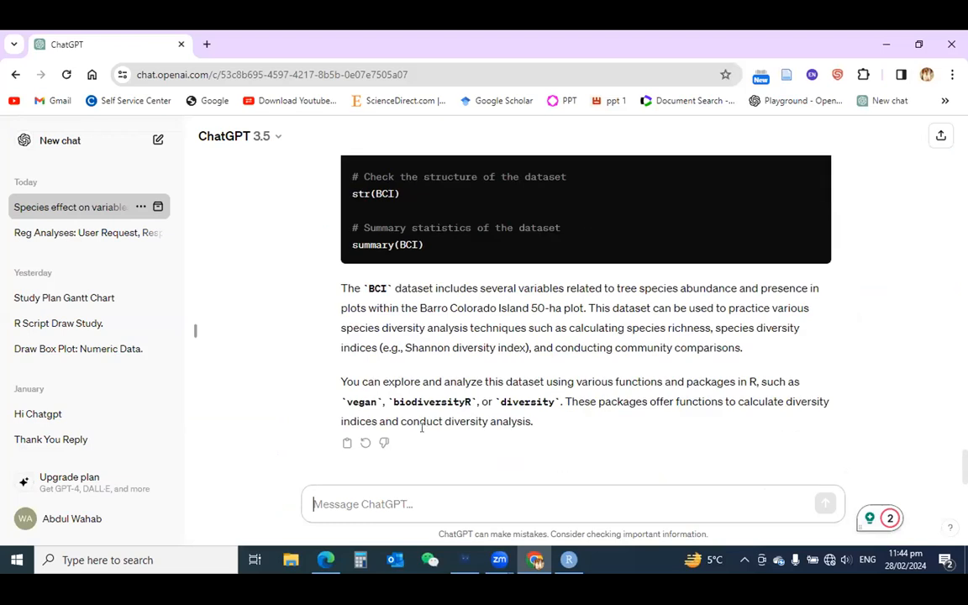
key(ctrl+v)
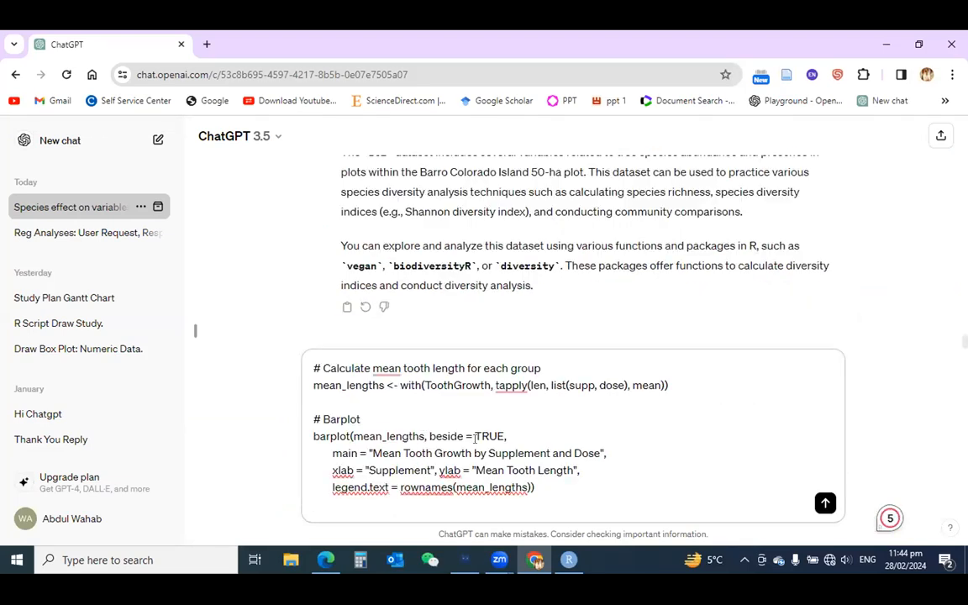
click(27, 140)
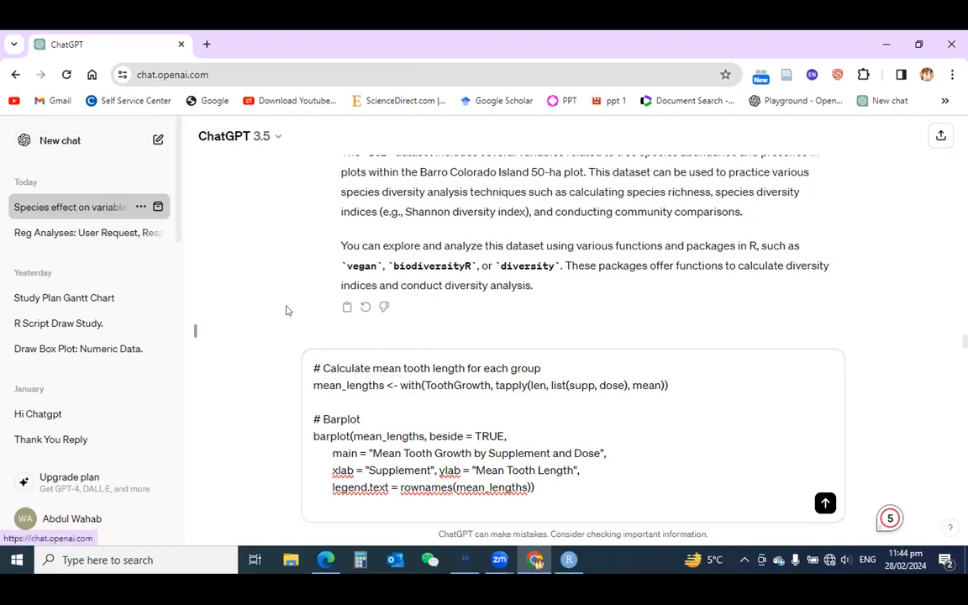
click(384, 503)
key(ctrl+v)
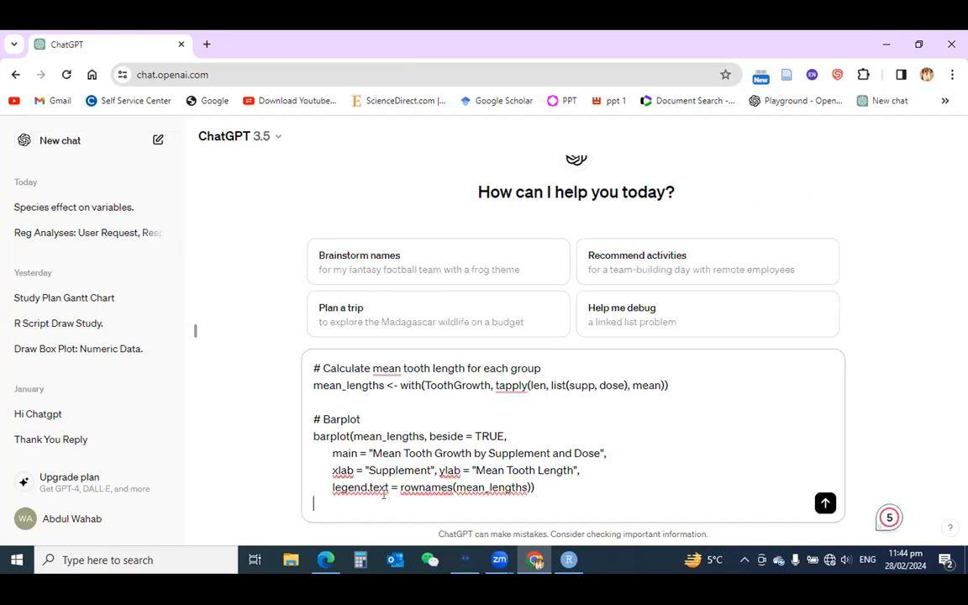
Add "thanks this code is working but created legends are at bar but i need it on left side not on the bar" and send.
text(thanks this code is working but)
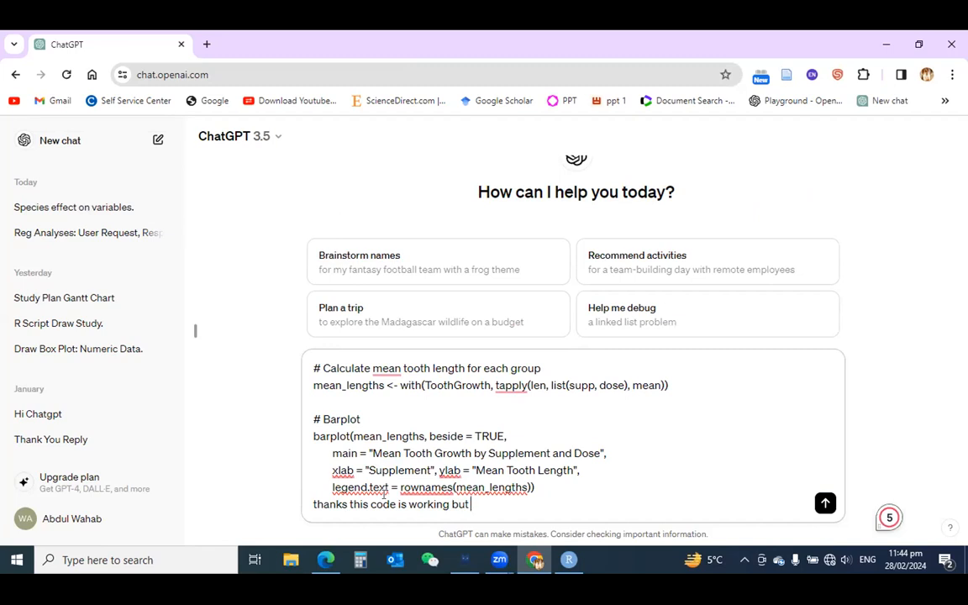
text(create d)
key(BackSpace)
key(BackSpace)
text(d legends are at bar)
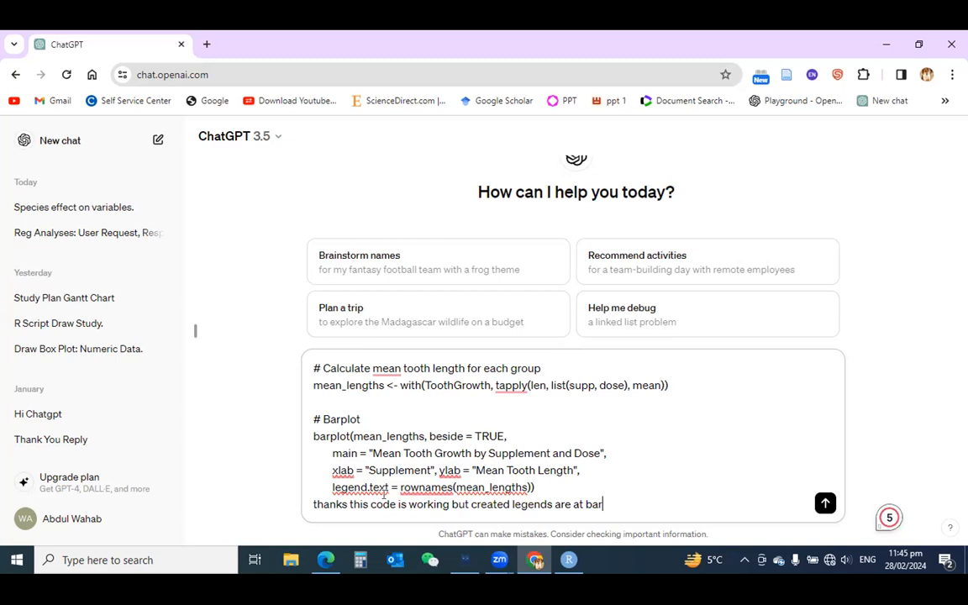
text( but i need it)
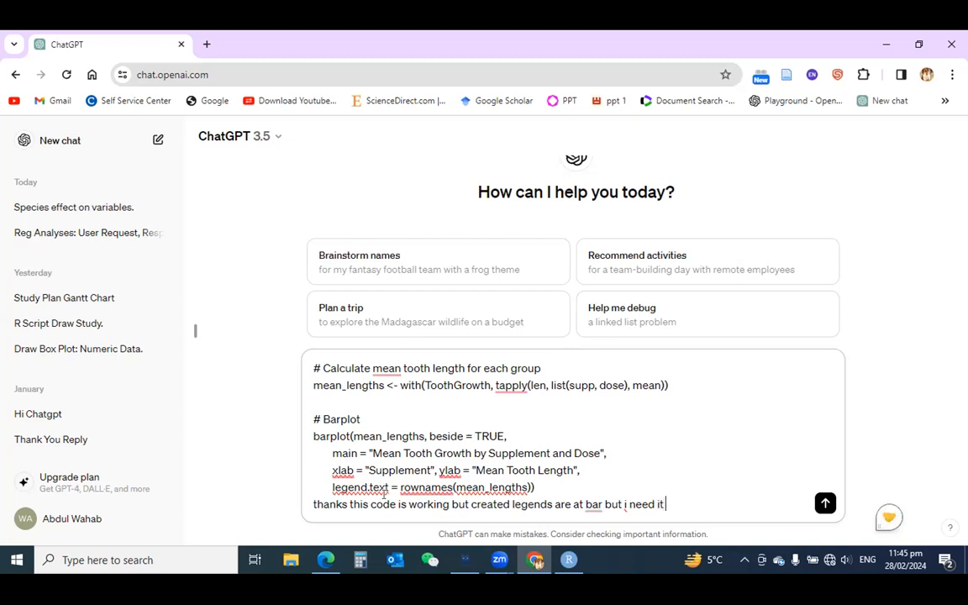
text(on left side not on the bar)
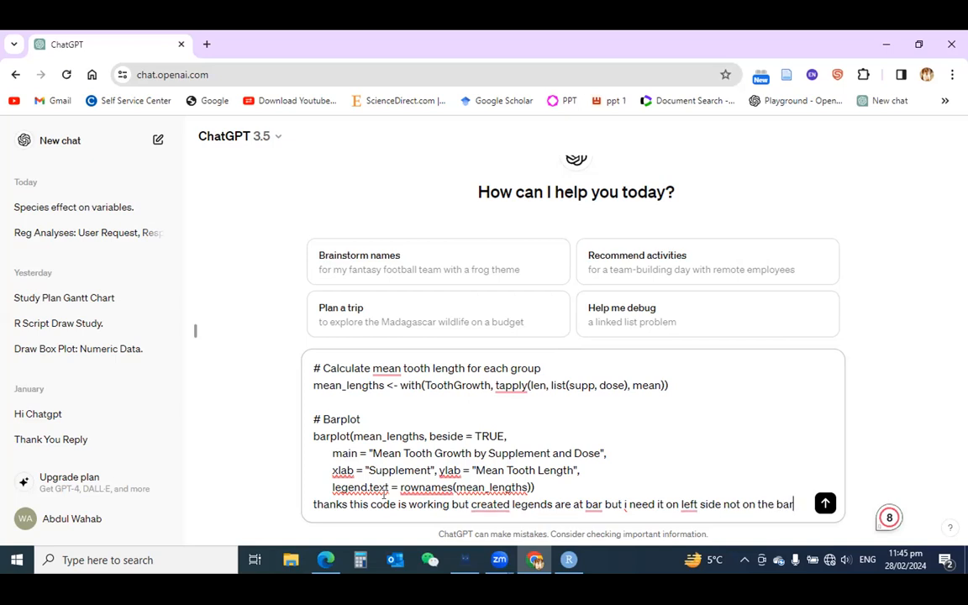
key(Return)
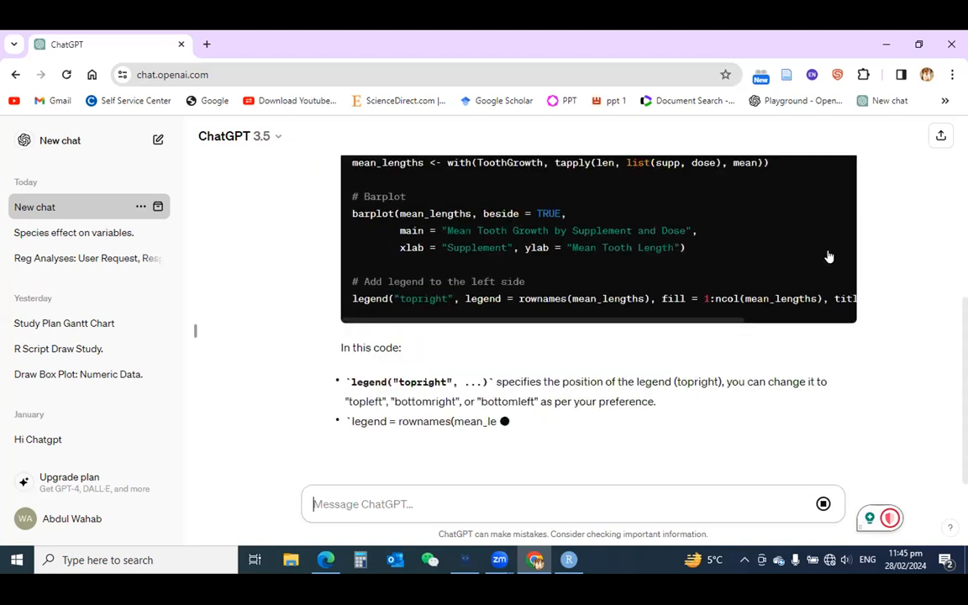
Copy the barplot code with the separate legend call from the ChatGPT reply and paste it at the end of the RStudio script.
scroll(829, 256, up, 3)
click(829, 256)
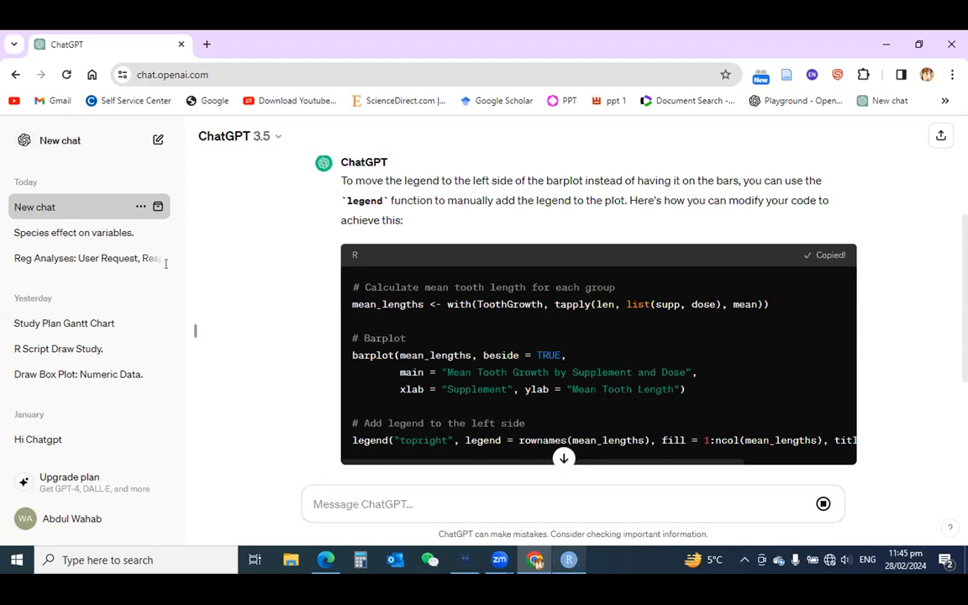
key(alt+Tab)
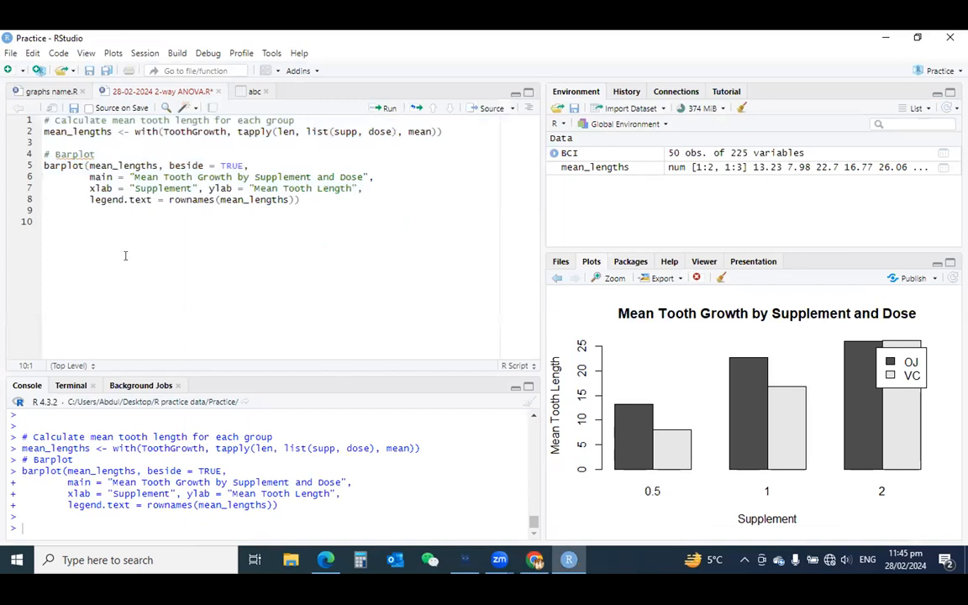
key(ctrl+v)
Run the newly pasted block, from the mean_lengths calculation through the barplot to the "topright" legend call.
click(385, 109)
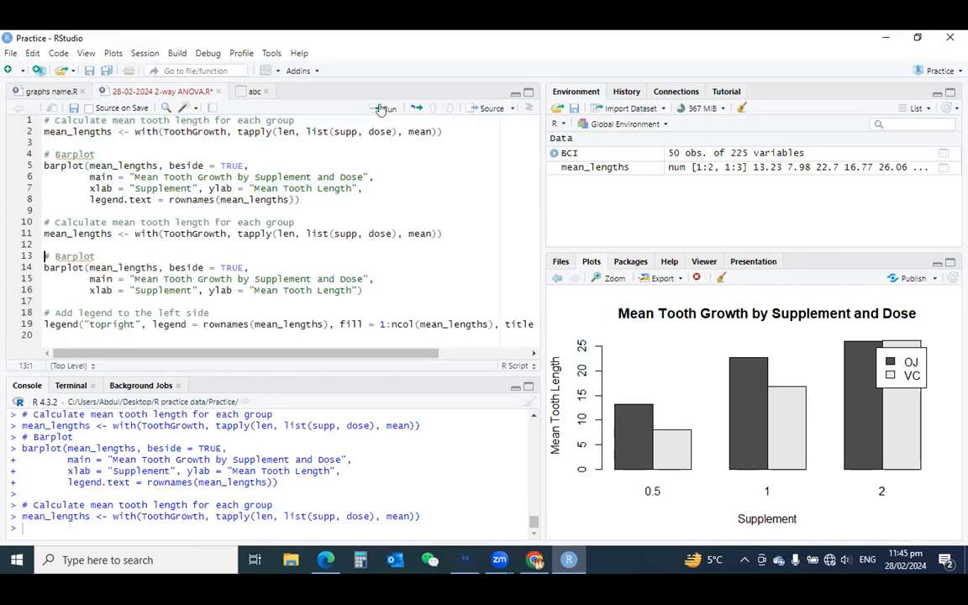
click(383, 110)
click(384, 110)
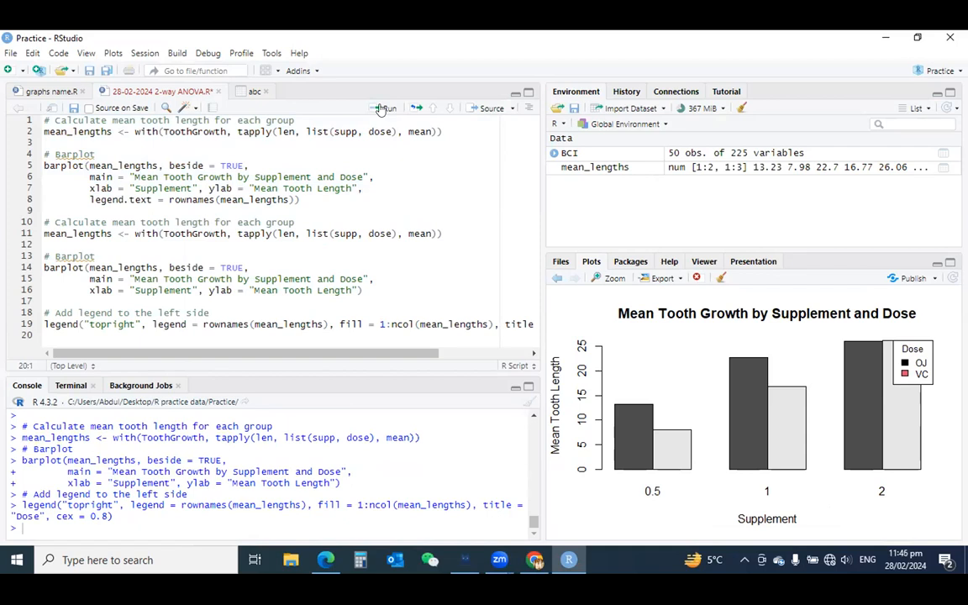
click(383, 110)
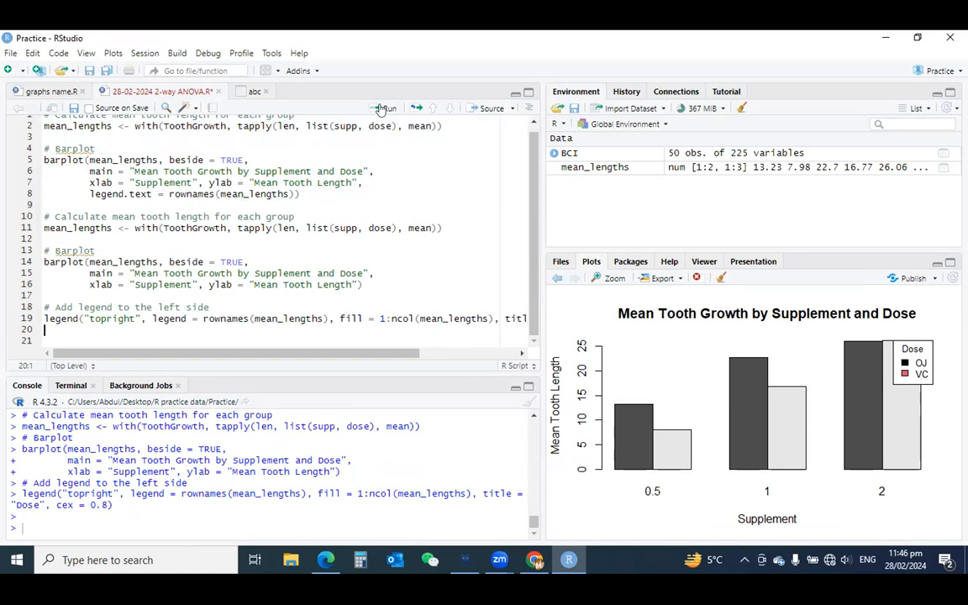
Change the legend position in line 19 to "topleft" and run the legend call.
click(108, 319)
key(Delete)
key(Delete)
key(Delete)
key(Delete)
key(Delete)
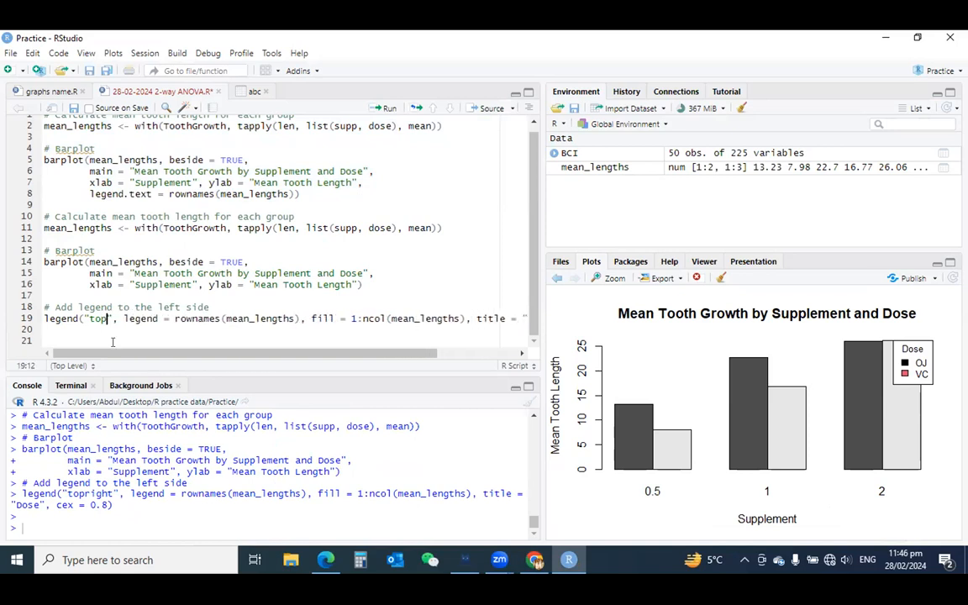
text(left)
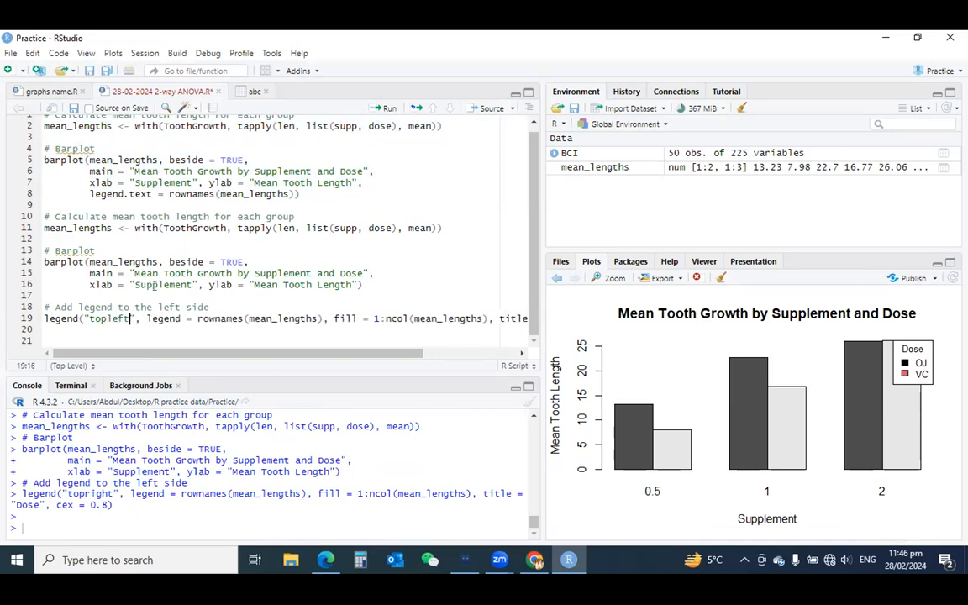
click(383, 108)
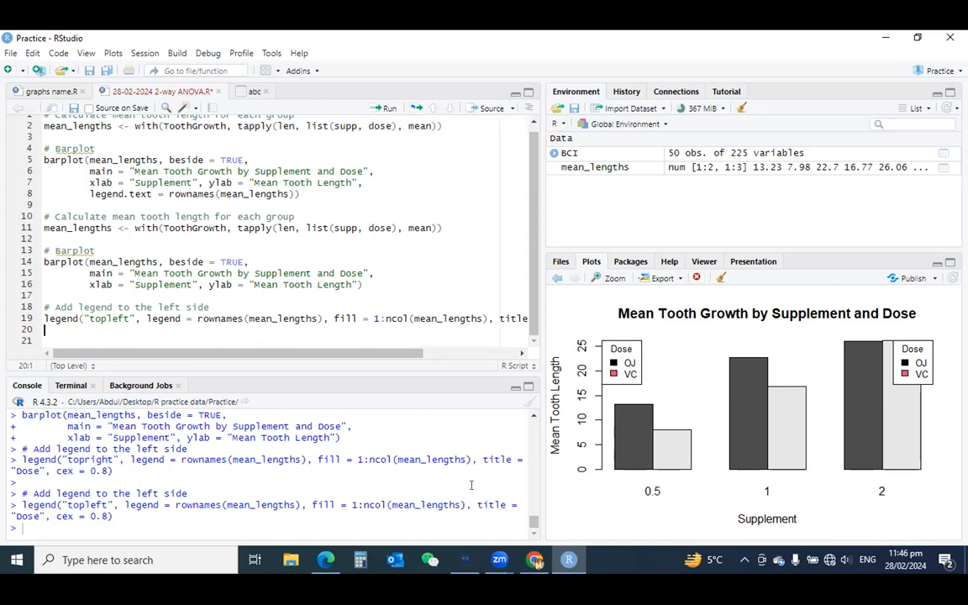
Switch back to ChatGPT and send the follow-up message "please remove legend i don't need".
click(536, 560)
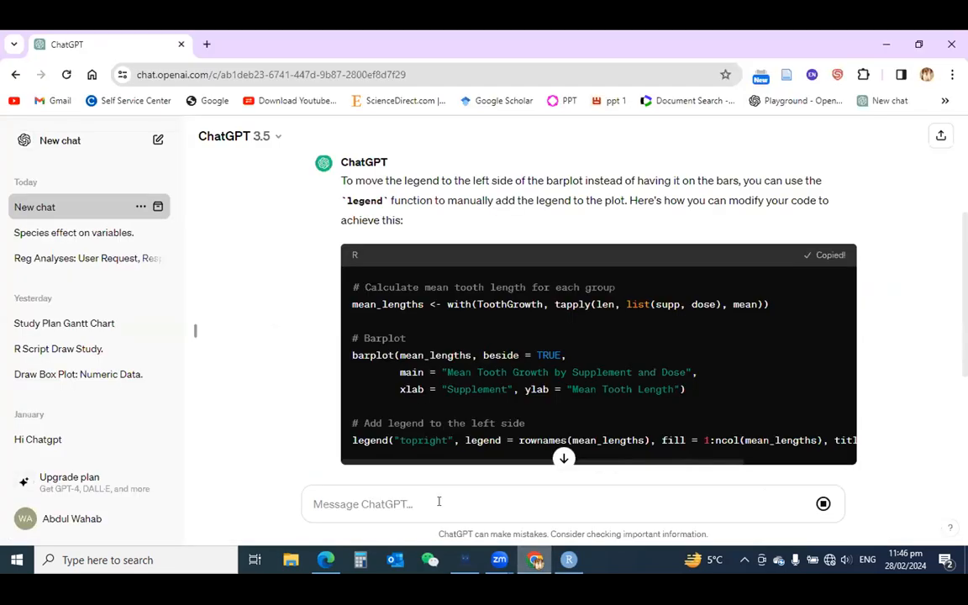
click(436, 486)
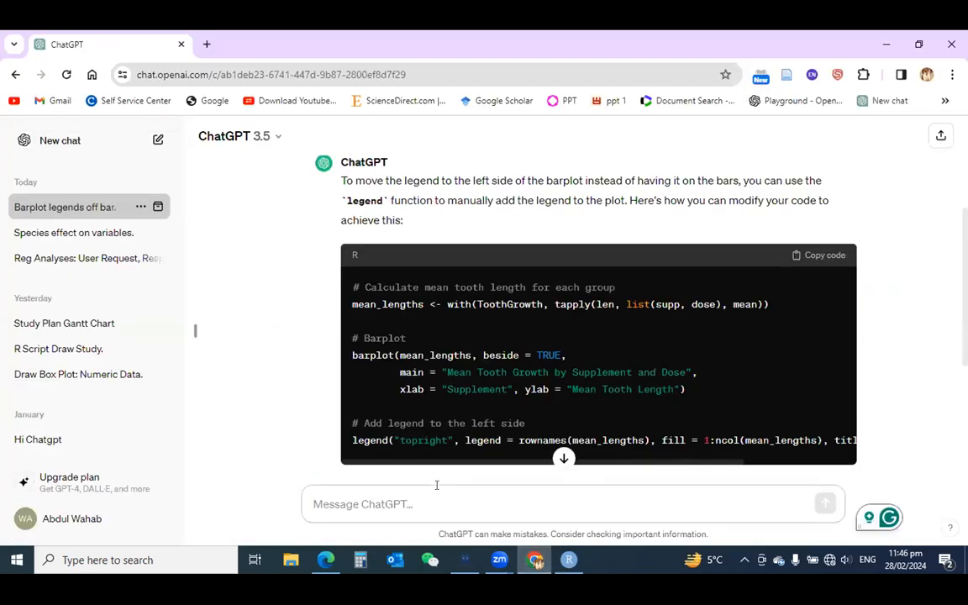
text(pl)
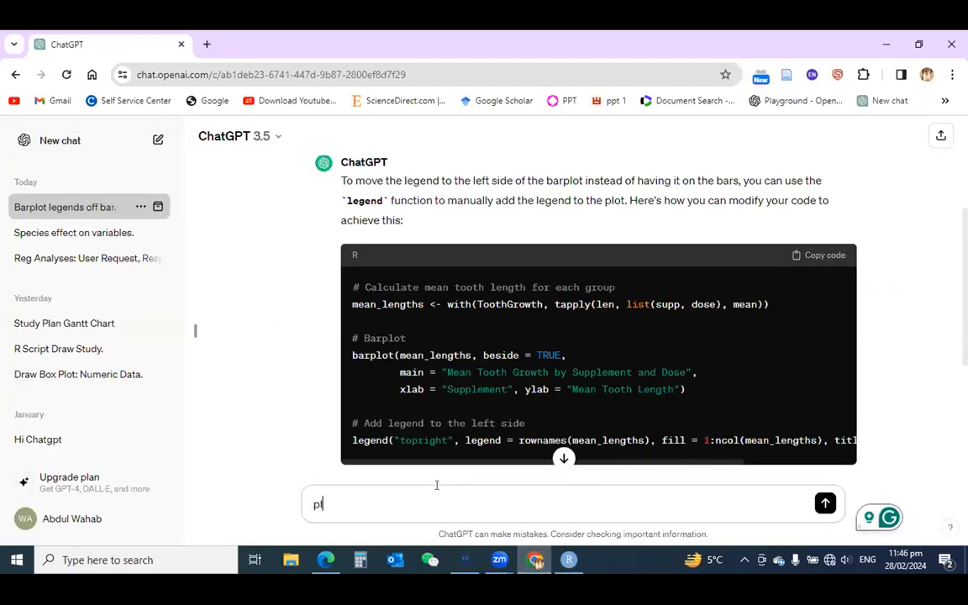
text(ease re)
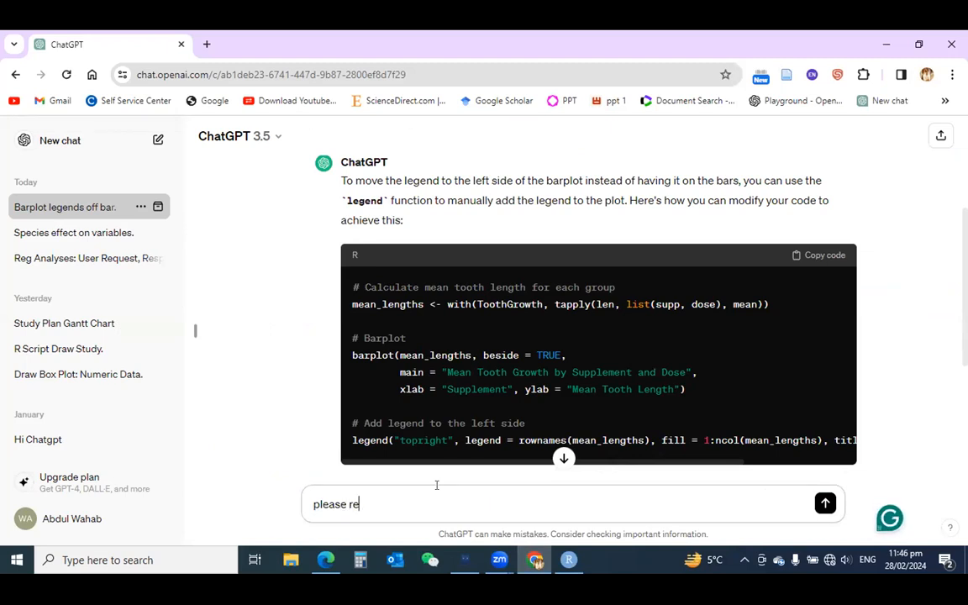
text(move legend i)
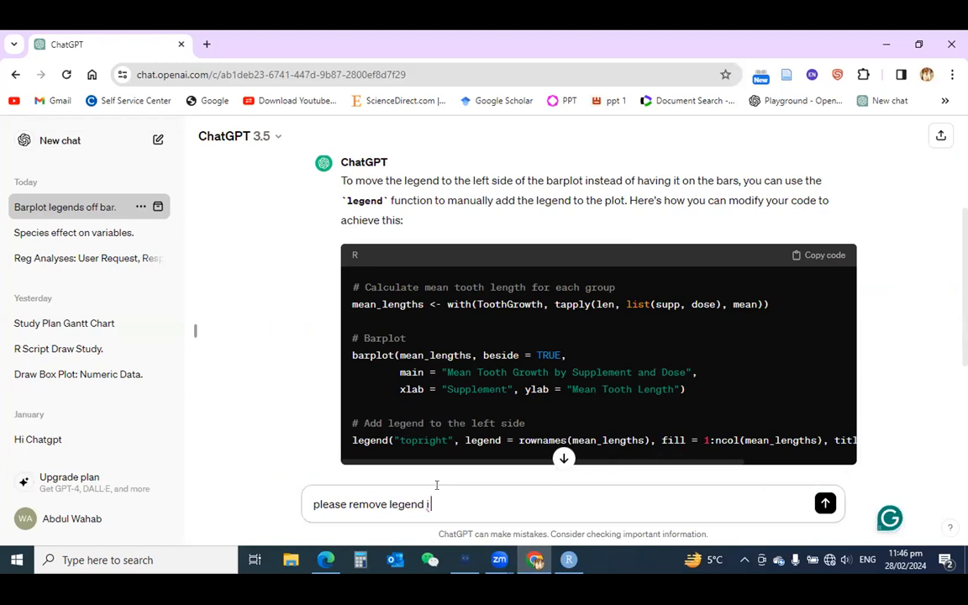
text( don't need)
key(Return)
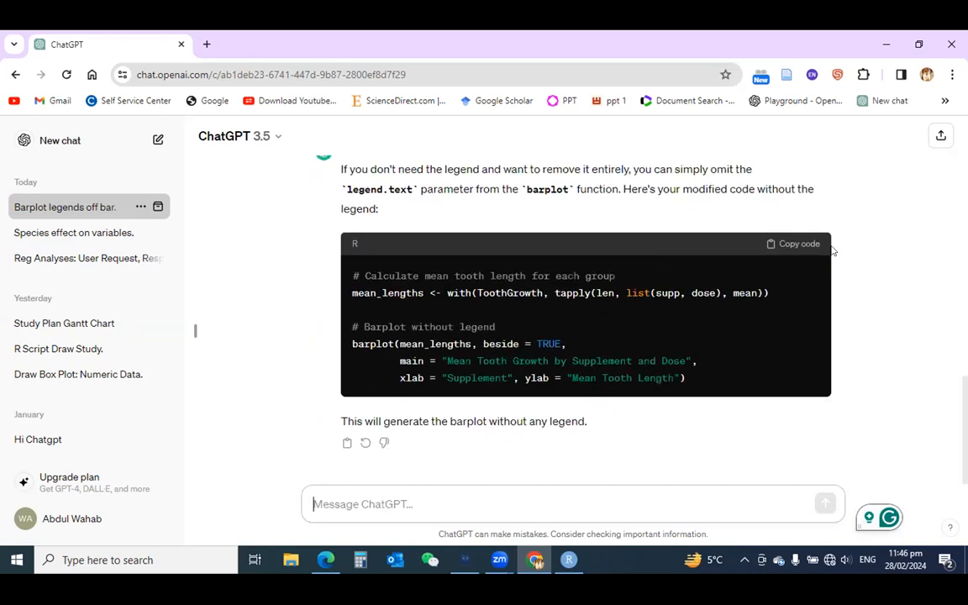
Copy the barplot code without legend from the reply and paste it into the RStudio script below several blank lines.
click(794, 244)
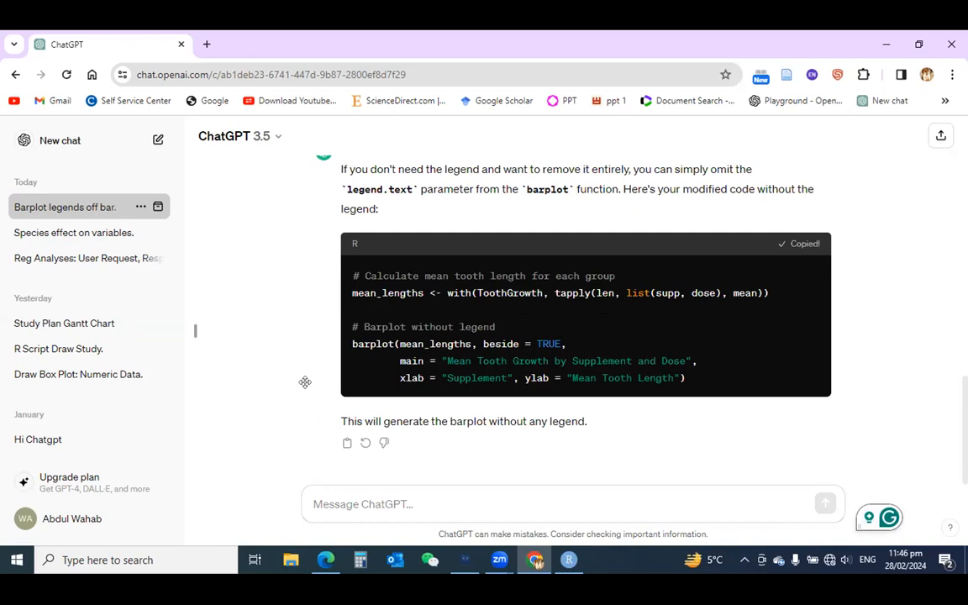
key(alt+Tab)
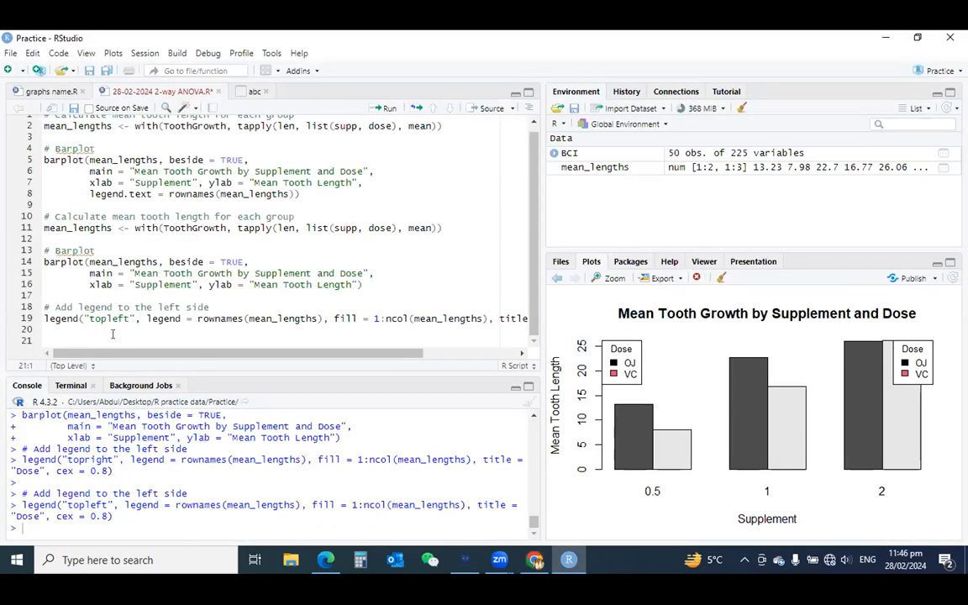
key(Return)
key(Return)
key(Return)
key(Return)
key(Return)
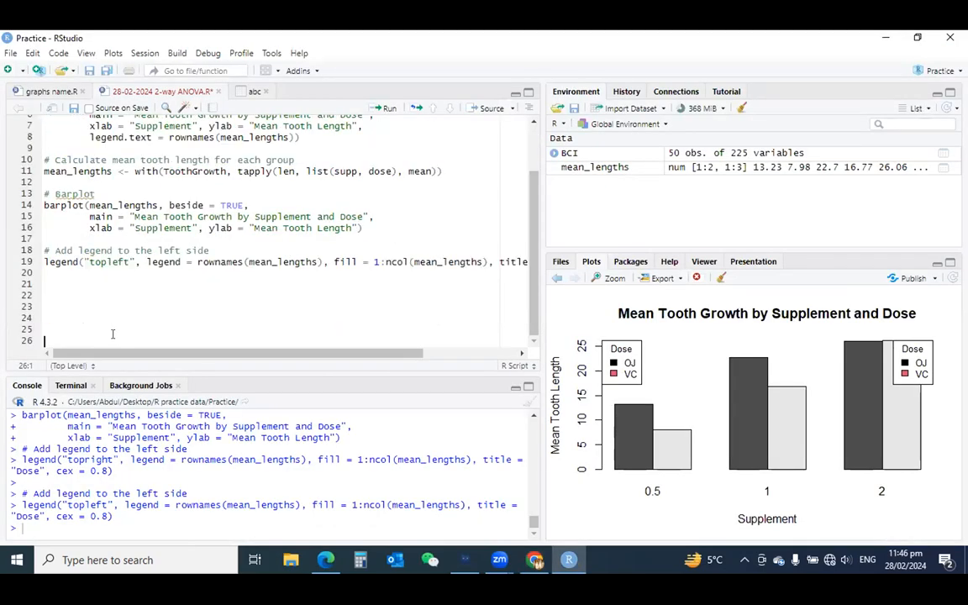
key(Return)
key(ctrl+v)
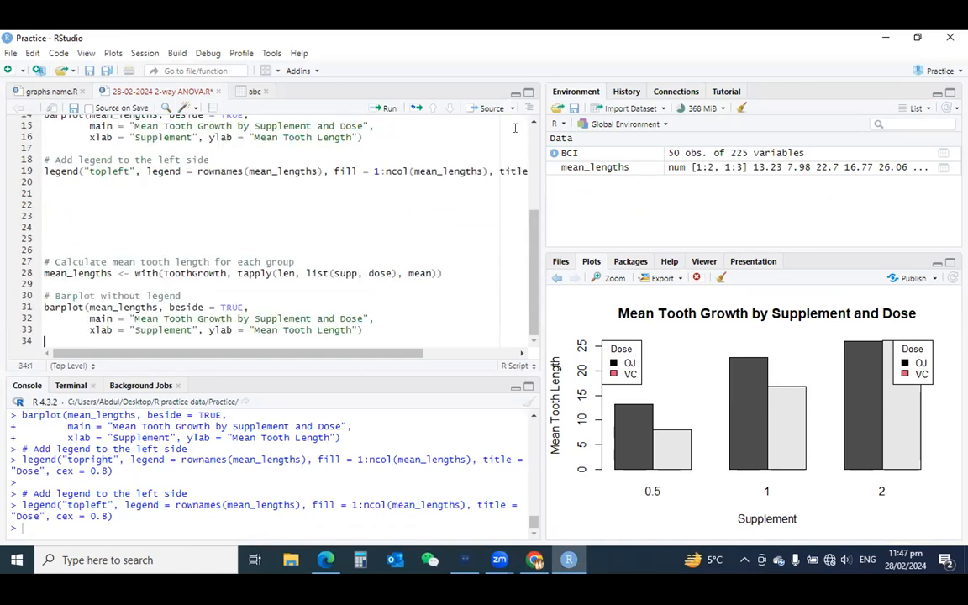
Run the pasted mean_lengths and "Barplot without legend" code to redraw the plot.
click(175, 273)
click(383, 108)
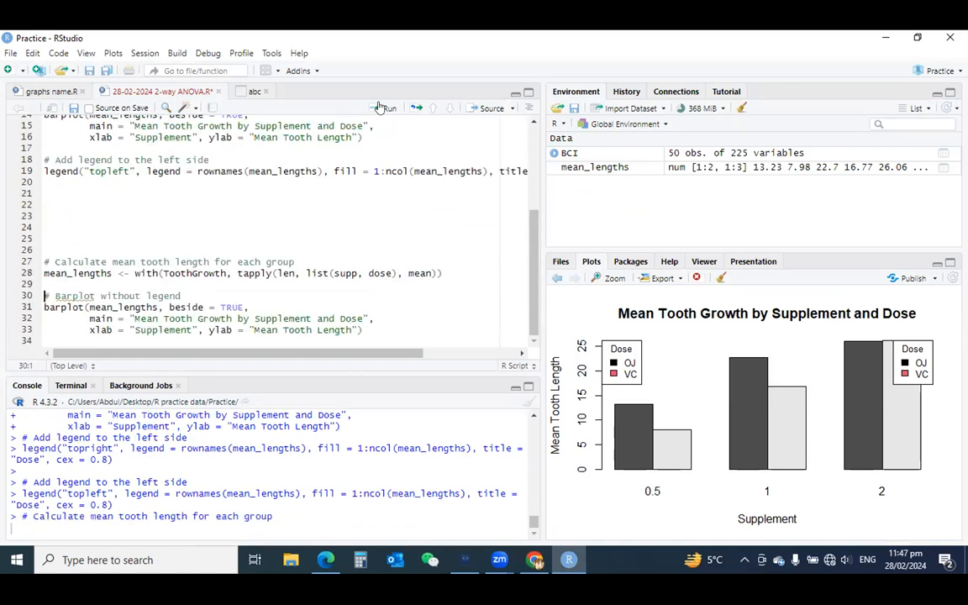
click(383, 108)
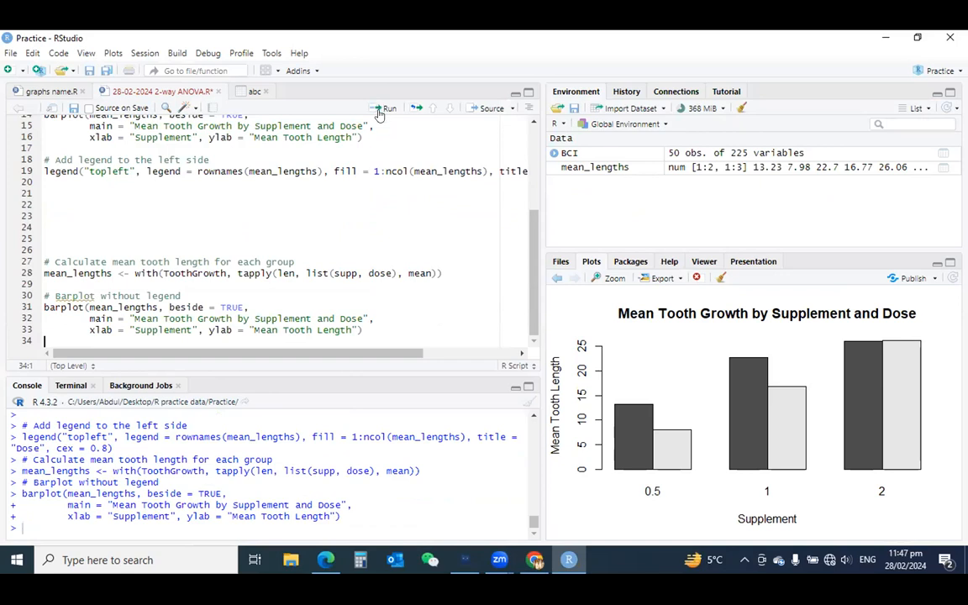
Copy the legend-free mean_lengths and barplot code from lines 27 to 33 and paste it into the message of a new ChatGPT chat.
click(44, 262)
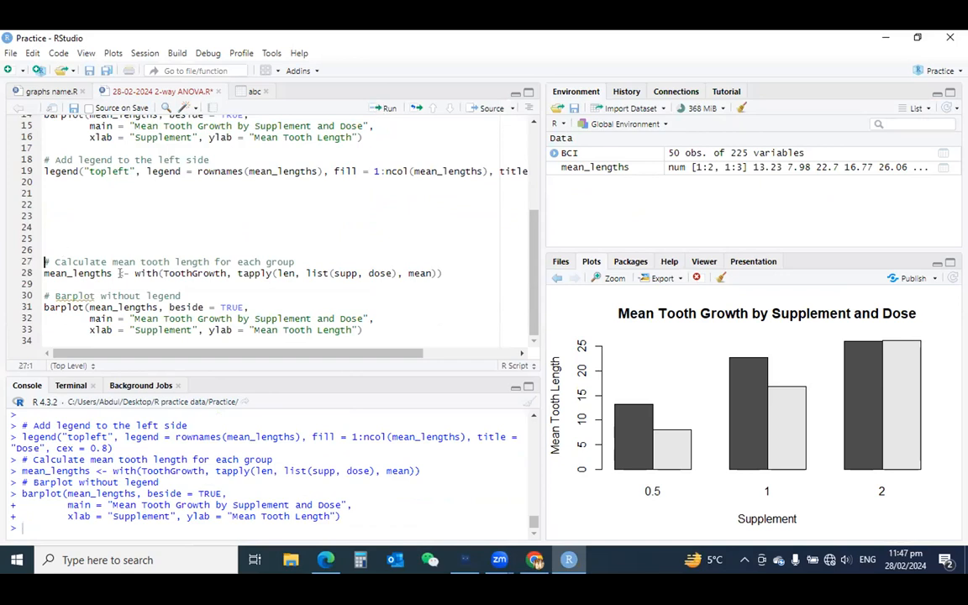
shift+click(370, 327)
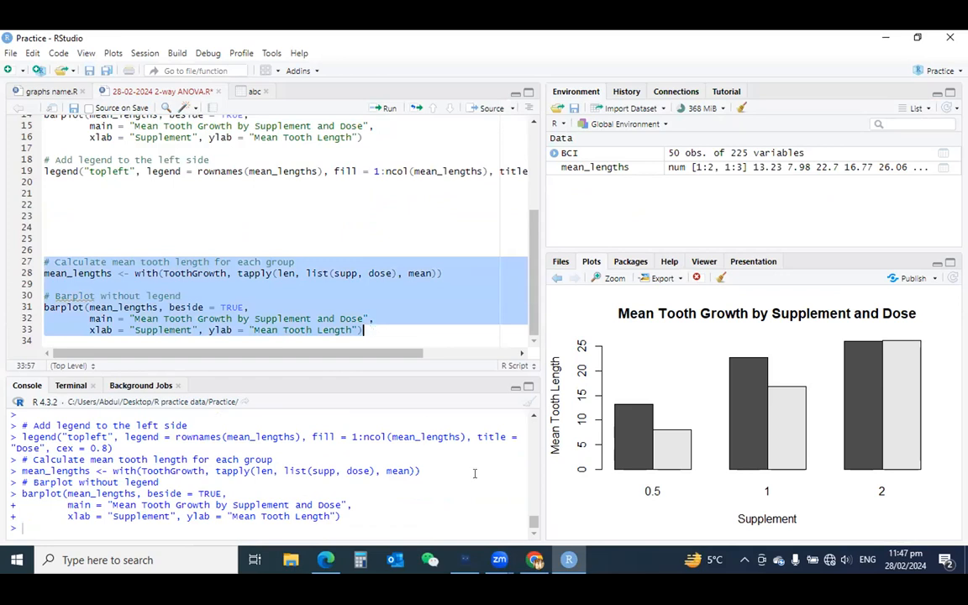
key(alt+Tab)
click(420, 501)
key(ctrl+v)
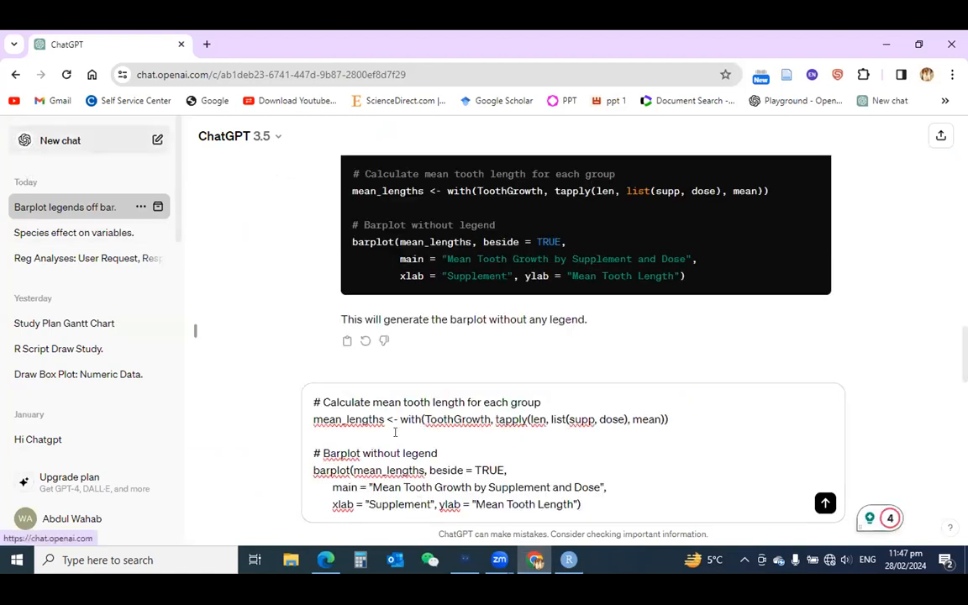
click(50, 140)
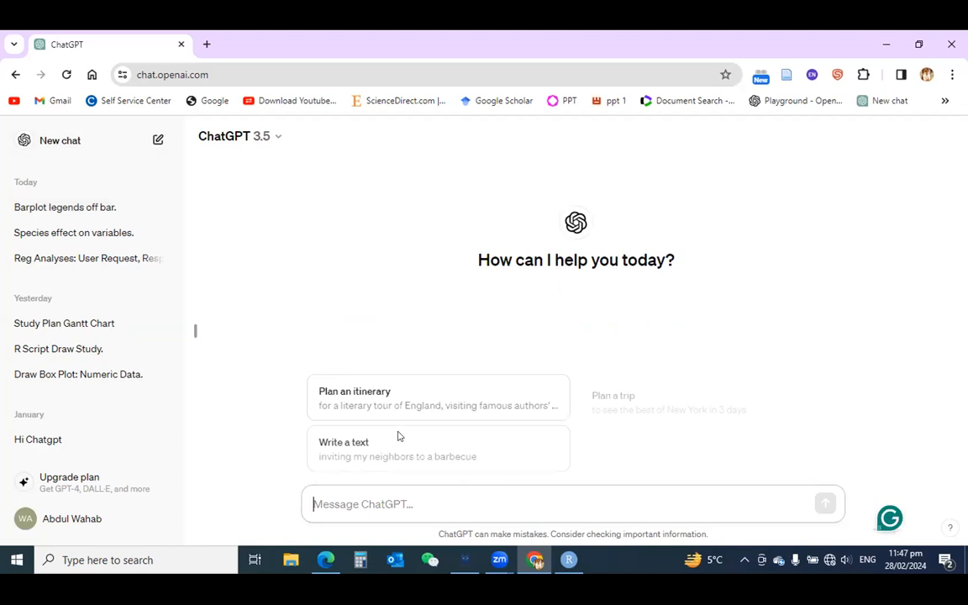
key(ctrl+v)
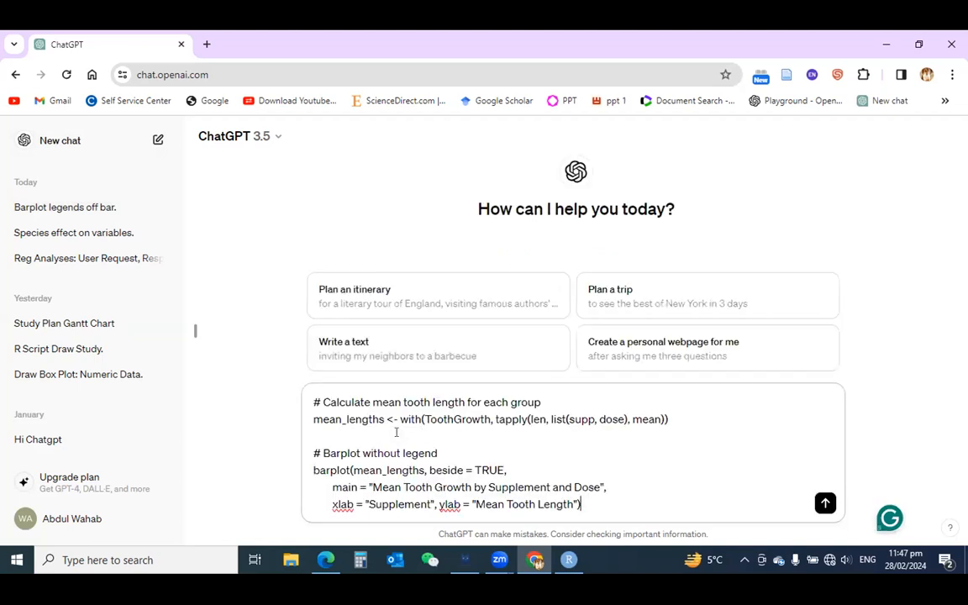
Add "thanks now i want to add legend on right side and also use facet wrap and use line draw" after the code and send.
text(..)
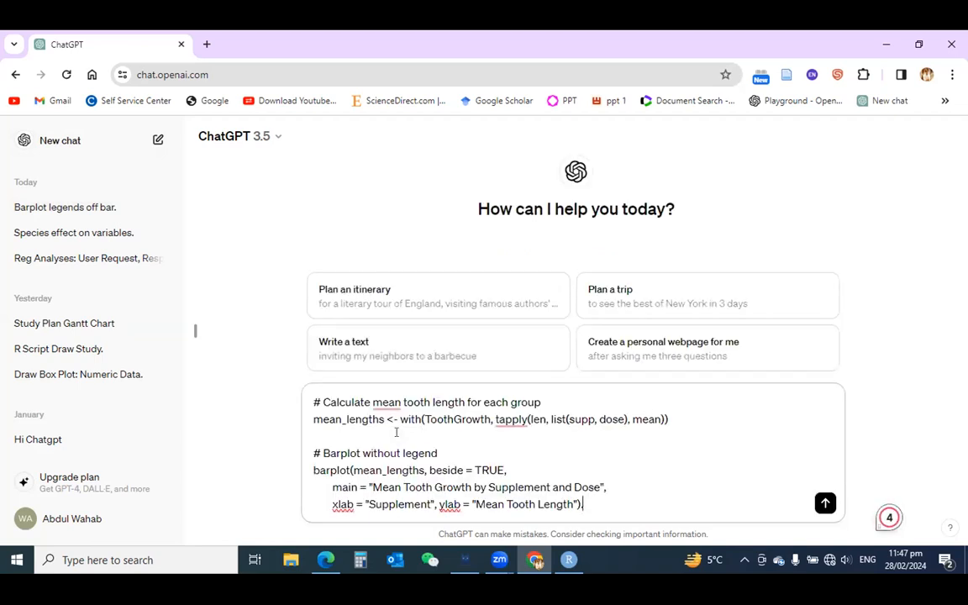
text(...... thanks )
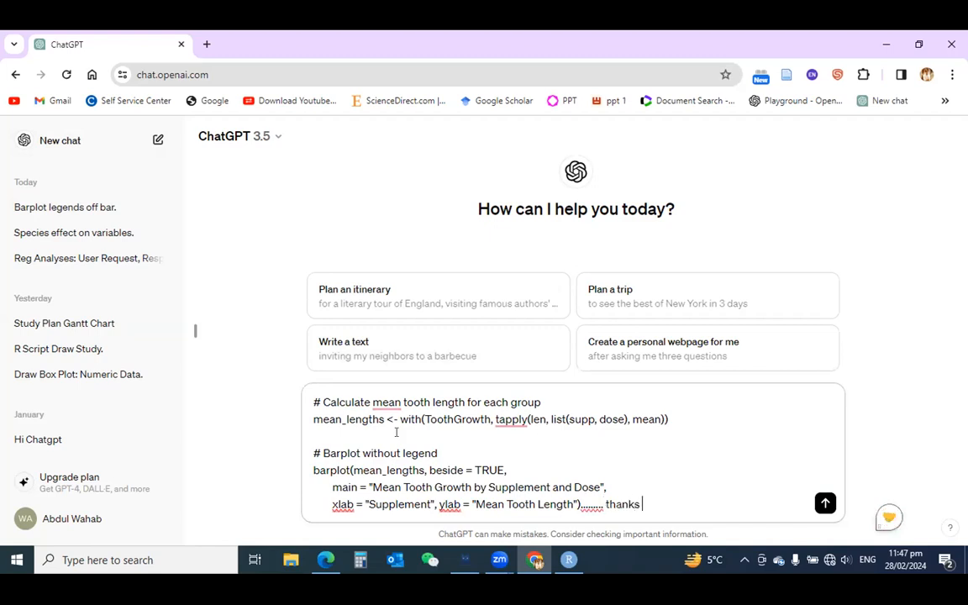
text(now i want t)
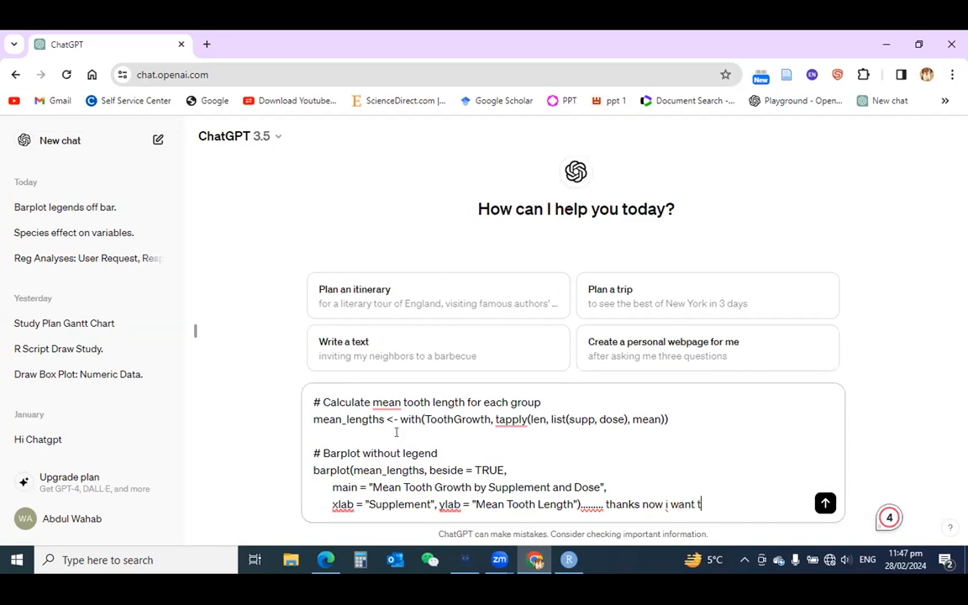
text(o add legend)
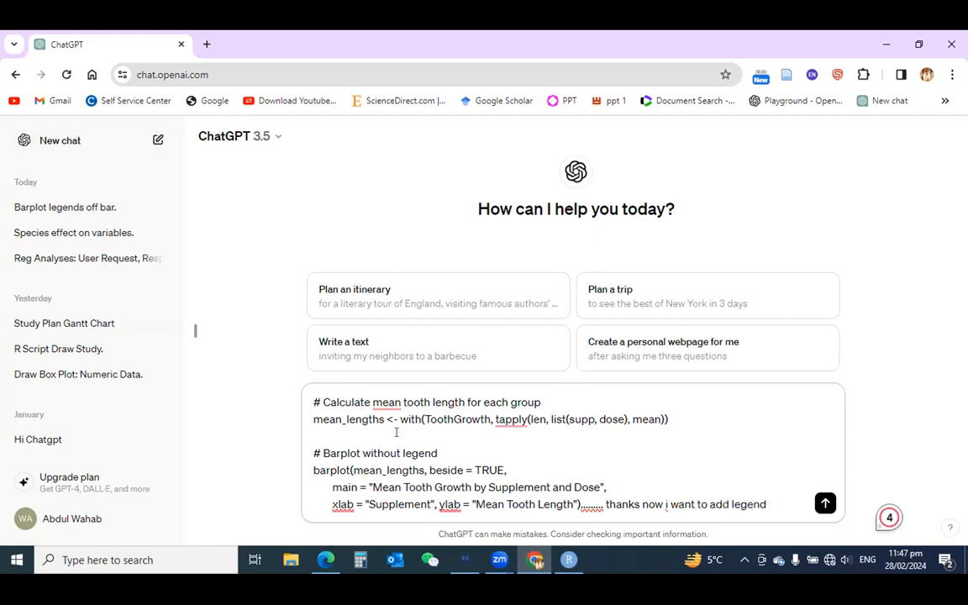
text( on right side)
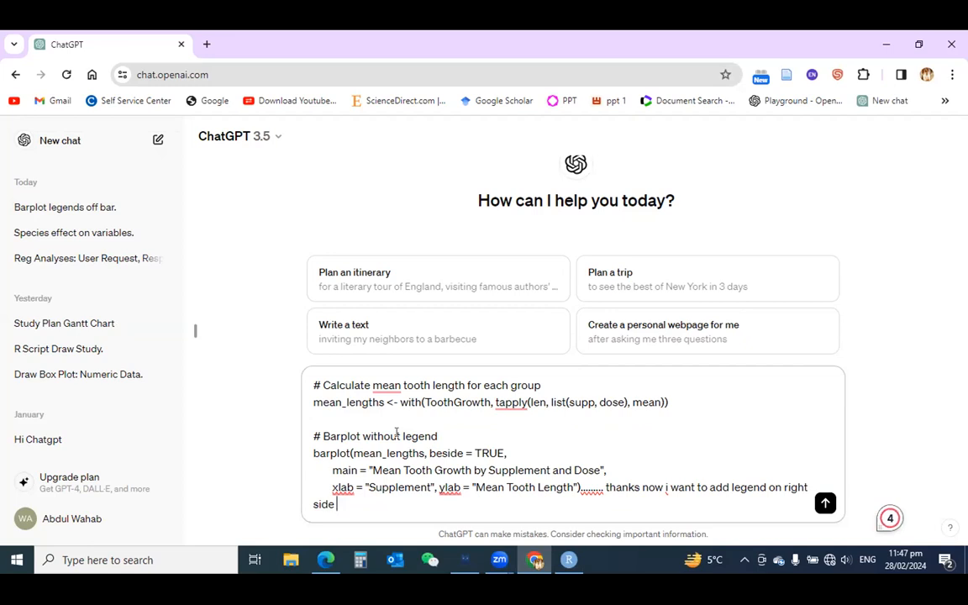
text(and als)
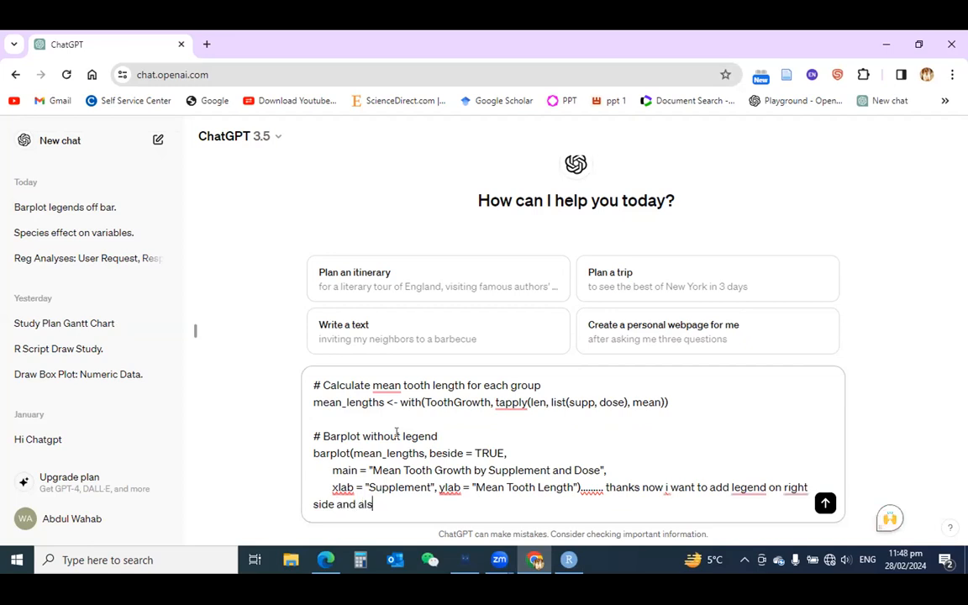
text(o use)
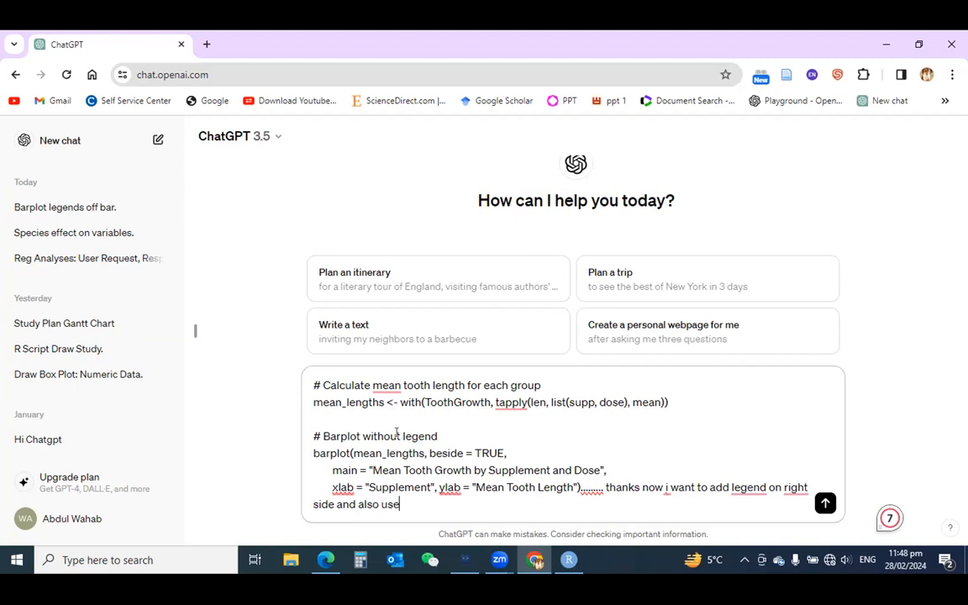
text( t)
text(acet)
text( wr)
text(ap)
text( and u)
text(se l)
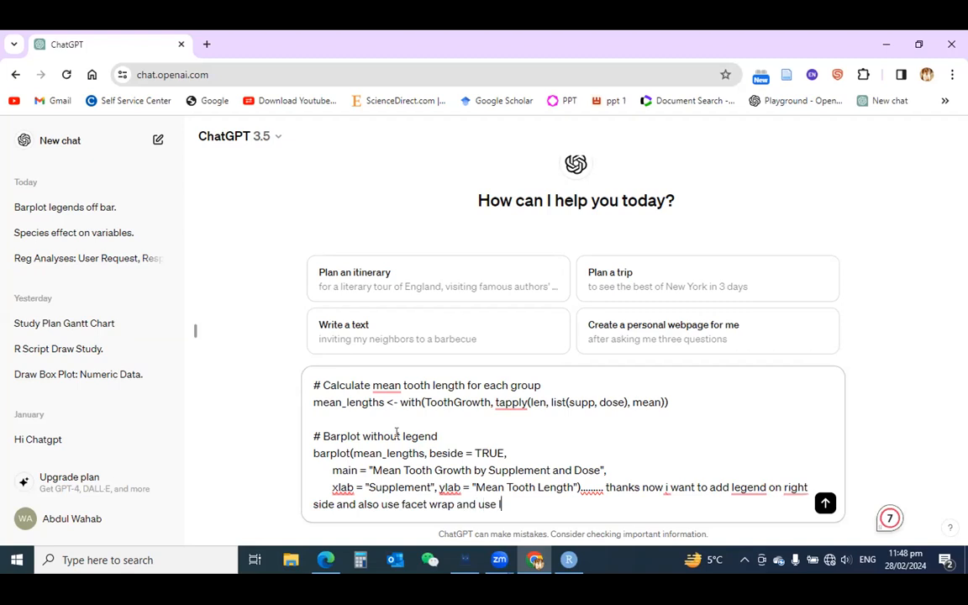
text(ine draw)
key(Return)
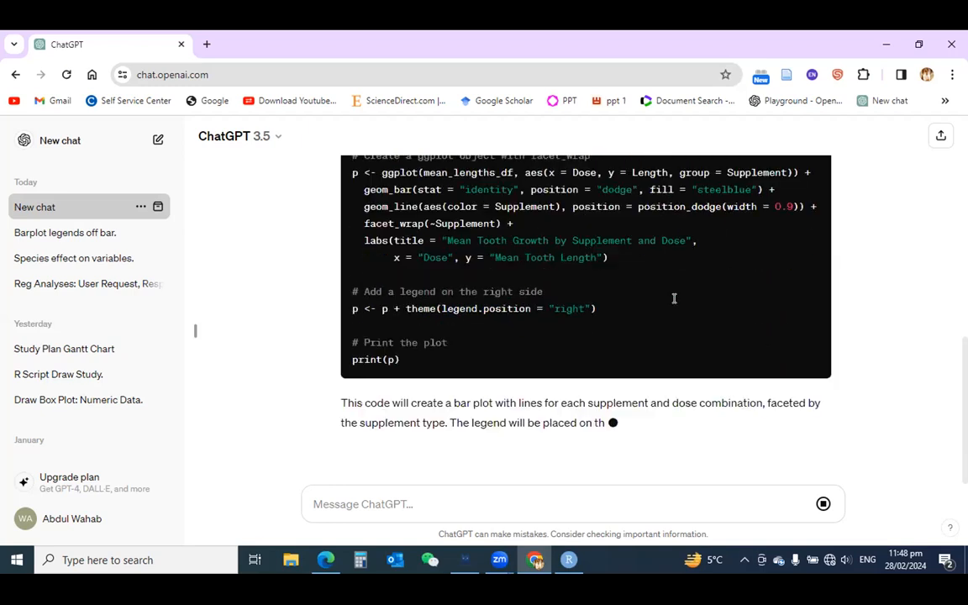
Copy the ggplot2 facet_wrap code from the ChatGPT reply and paste it into the RStudio script below several blank lines.
scroll(788, 264, up, 1)
click(809, 255)
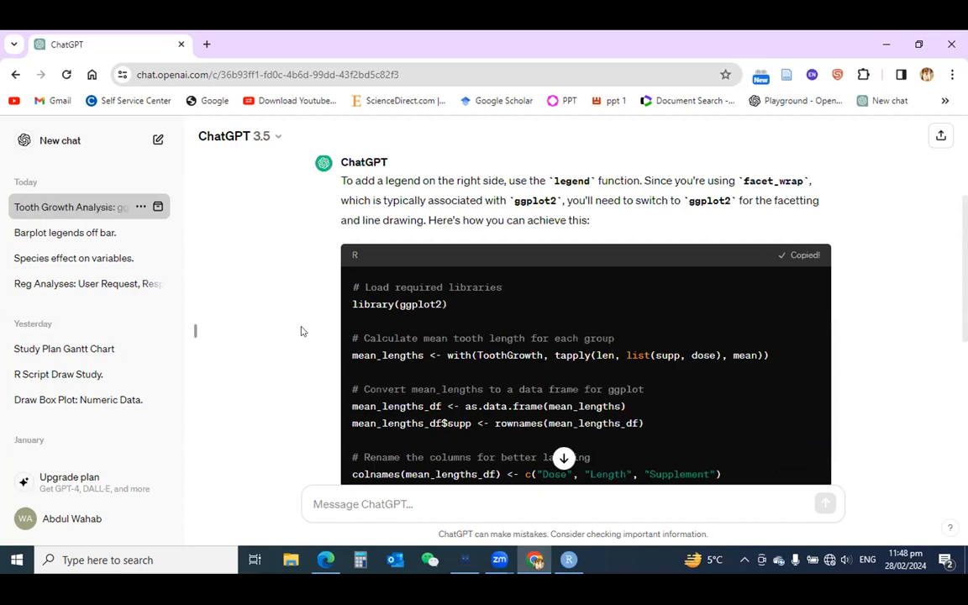
key(alt+Tab)
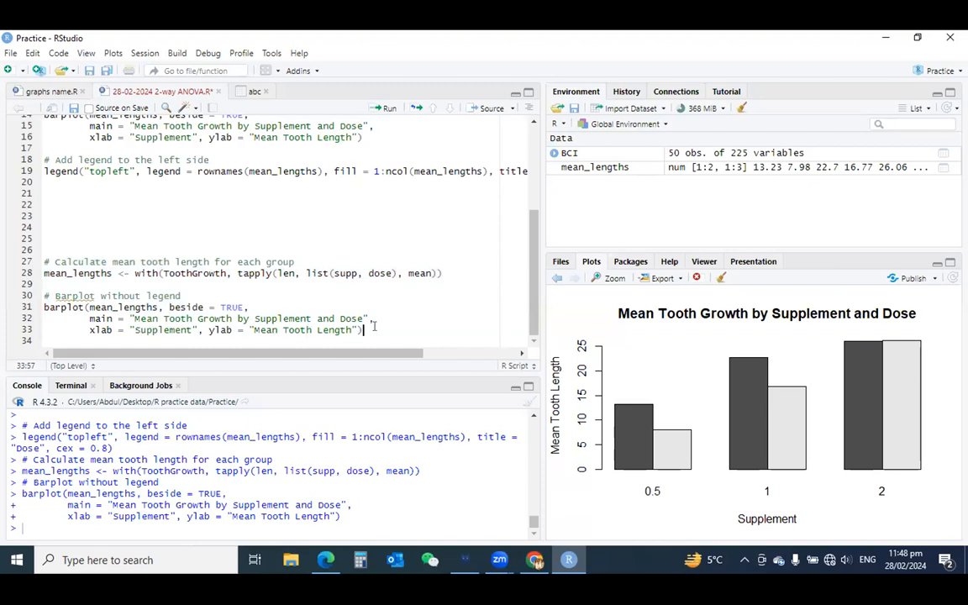
key(Return)
key(Return)
key(Return)
key(Return)
key(Return)
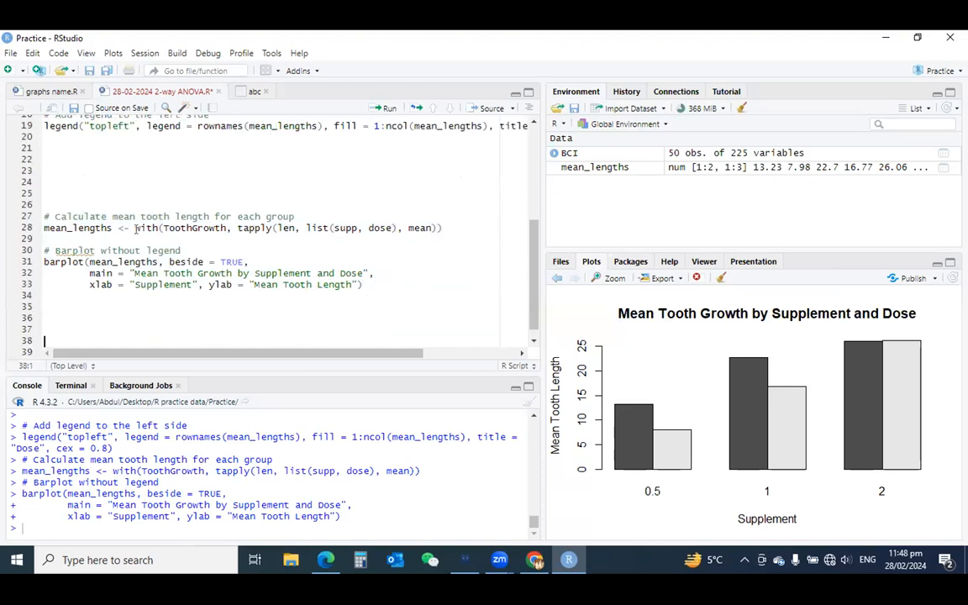
key(Return)
key(Return)
key(ctrl+v)
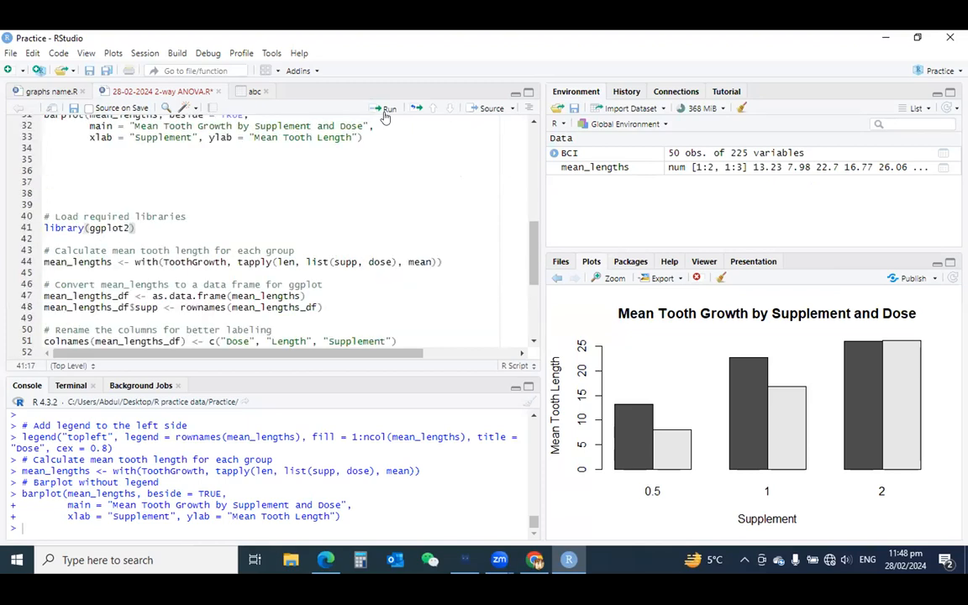
Run the pasted ggplot2 code from library(ggplot2) through print(p) and compare the faceted plot with the previous barplot.
click(387, 109)
click(385, 112)
click(384, 112)
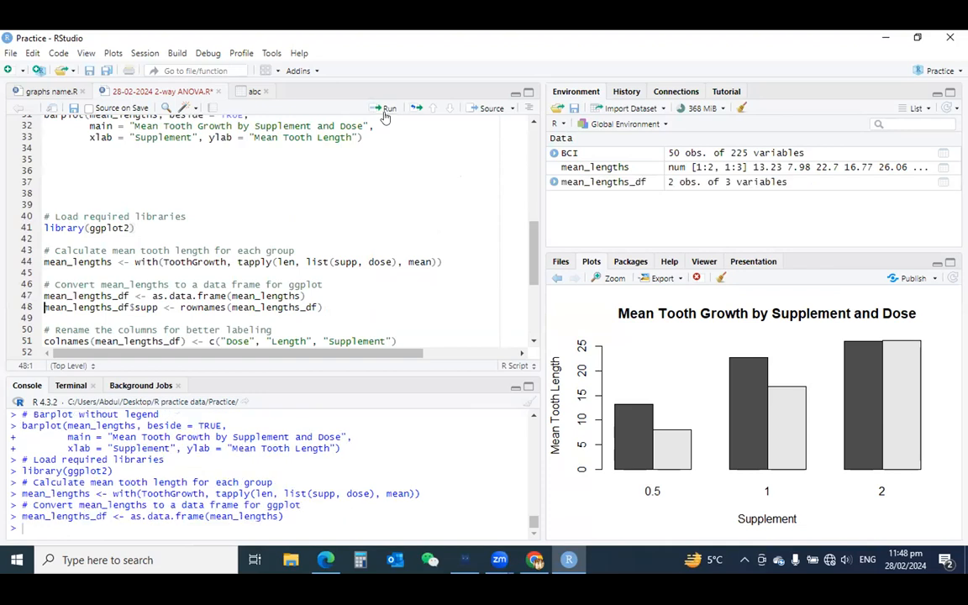
click(386, 112)
click(385, 110)
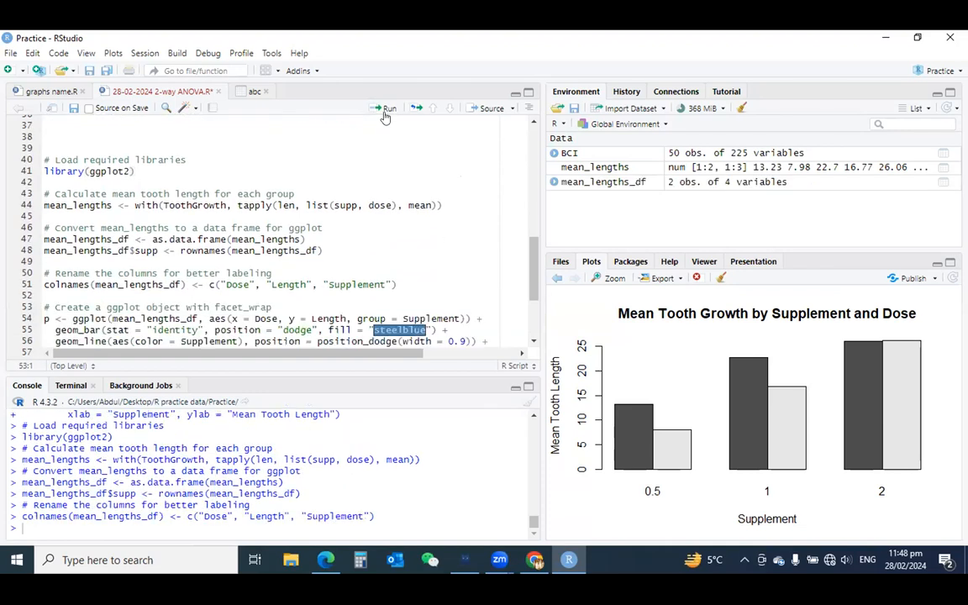
click(385, 110)
click(385, 111)
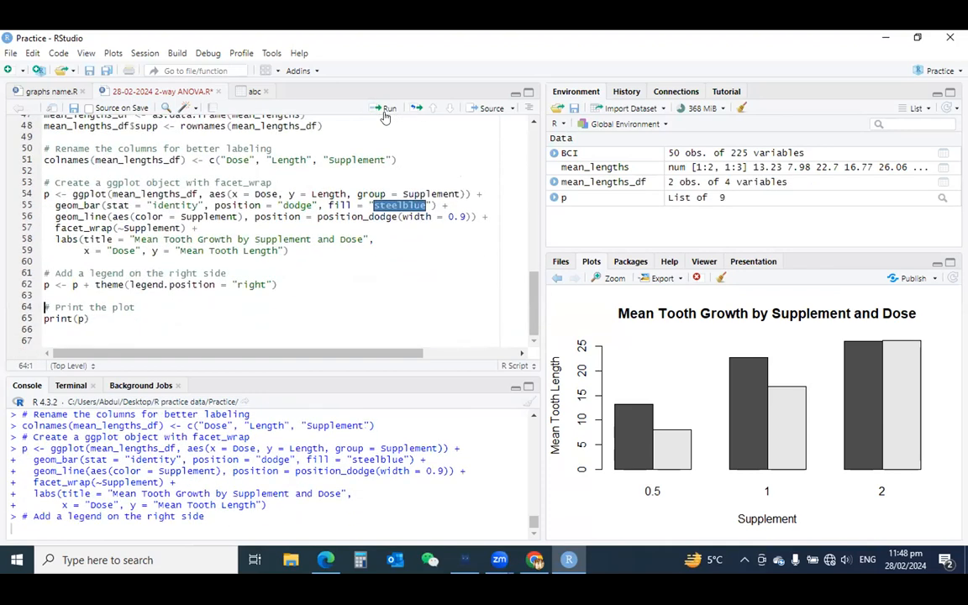
click(384, 112)
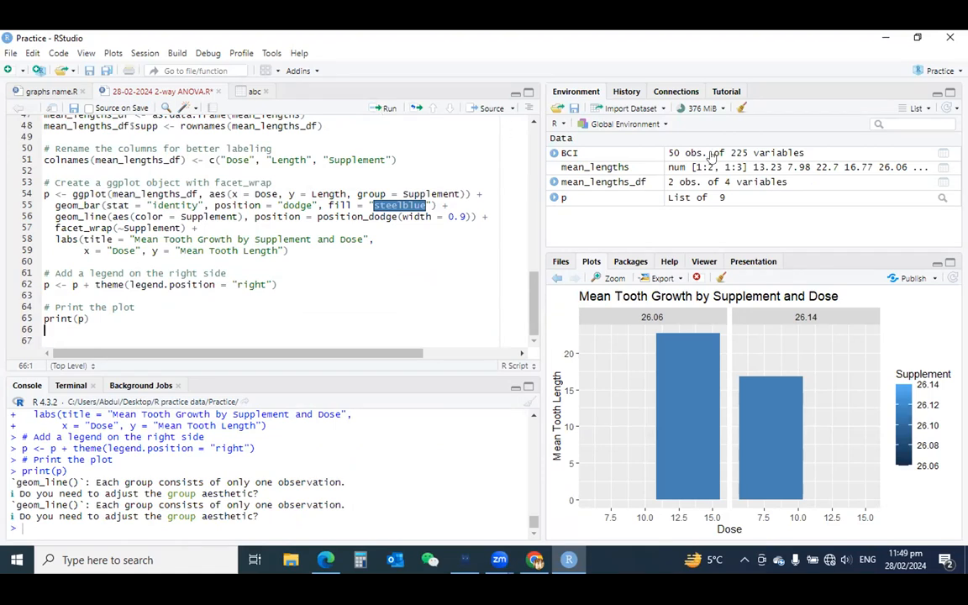
click(557, 278)
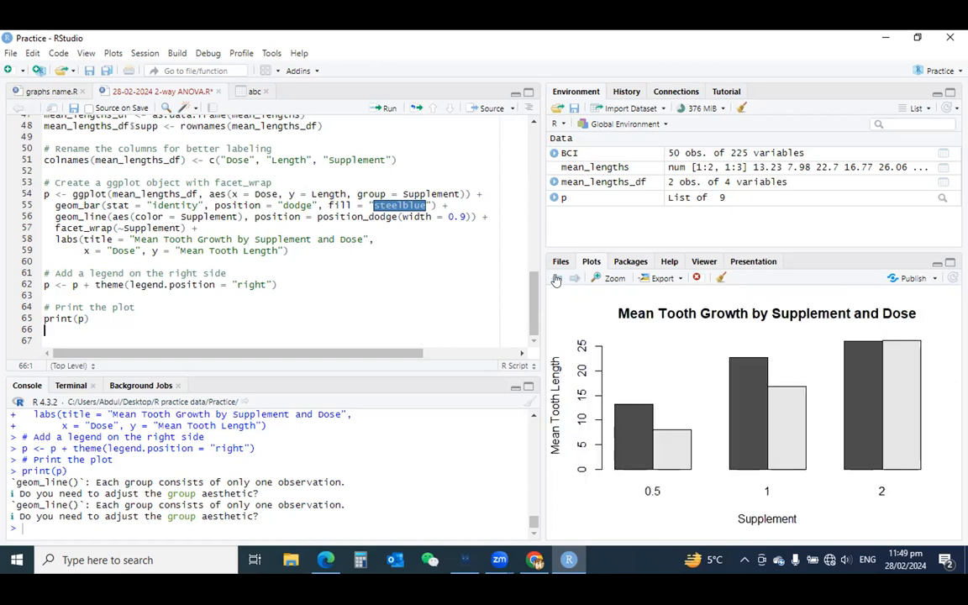
click(573, 279)
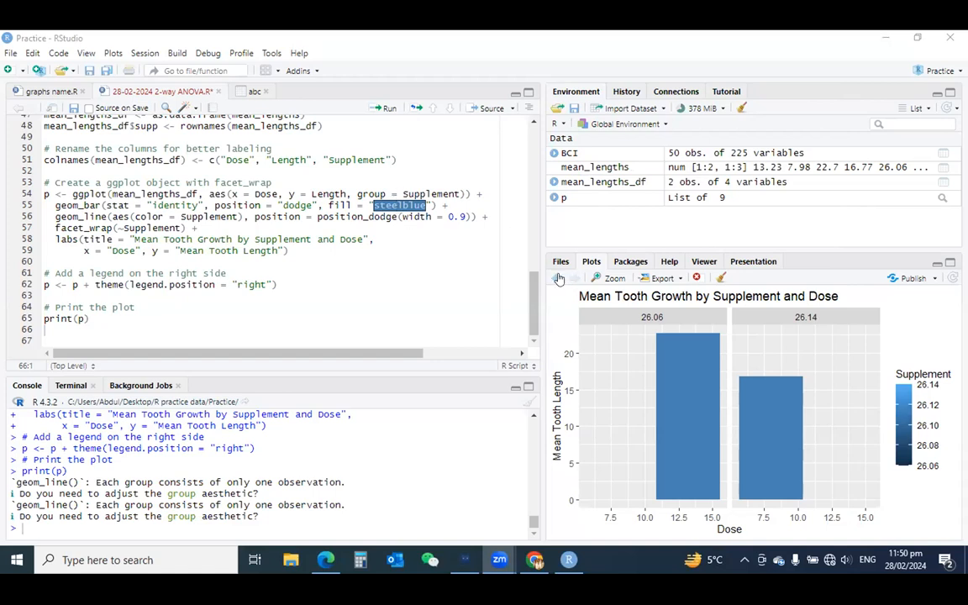
Copy the faceted plot as an image and send it to the "25th batch registered participants" group in WhatsApp Web.
right_click(663, 335)
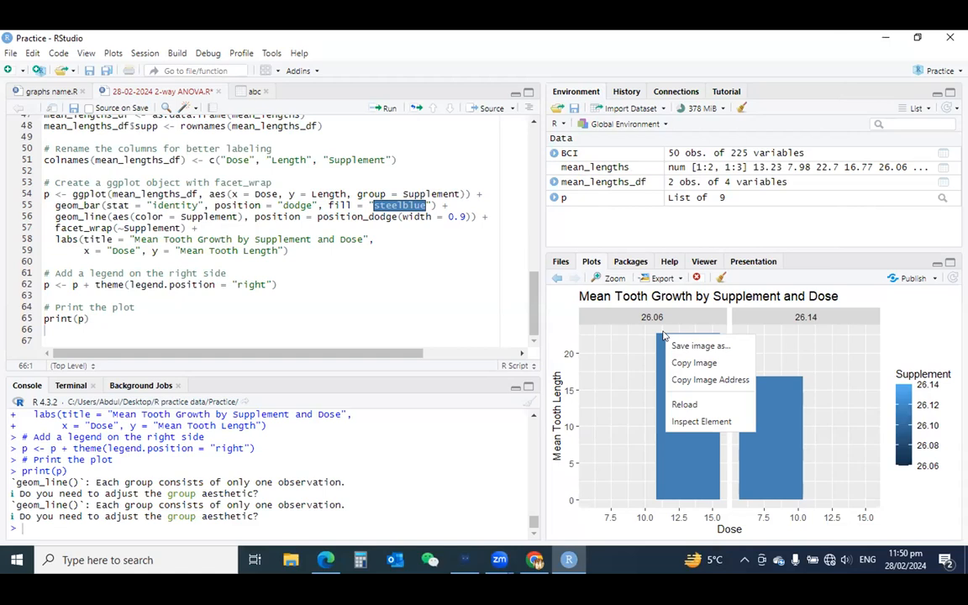
click(689, 363)
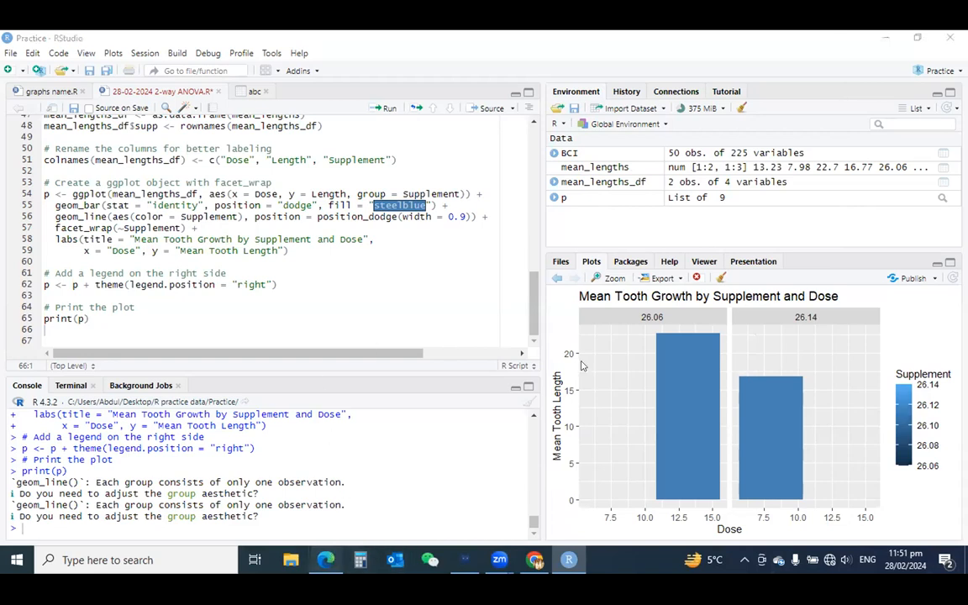
key(alt+Tab)
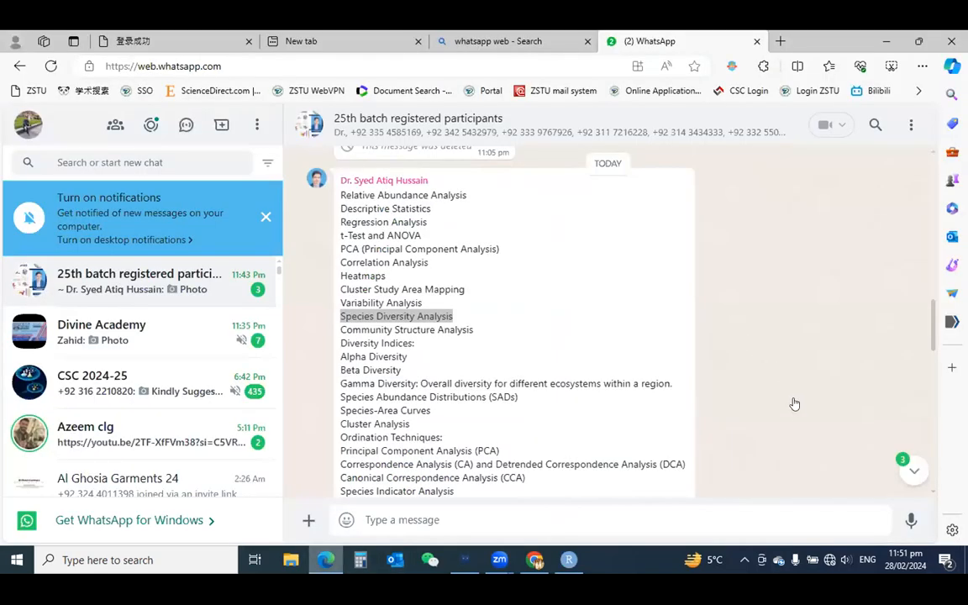
right_click(803, 454)
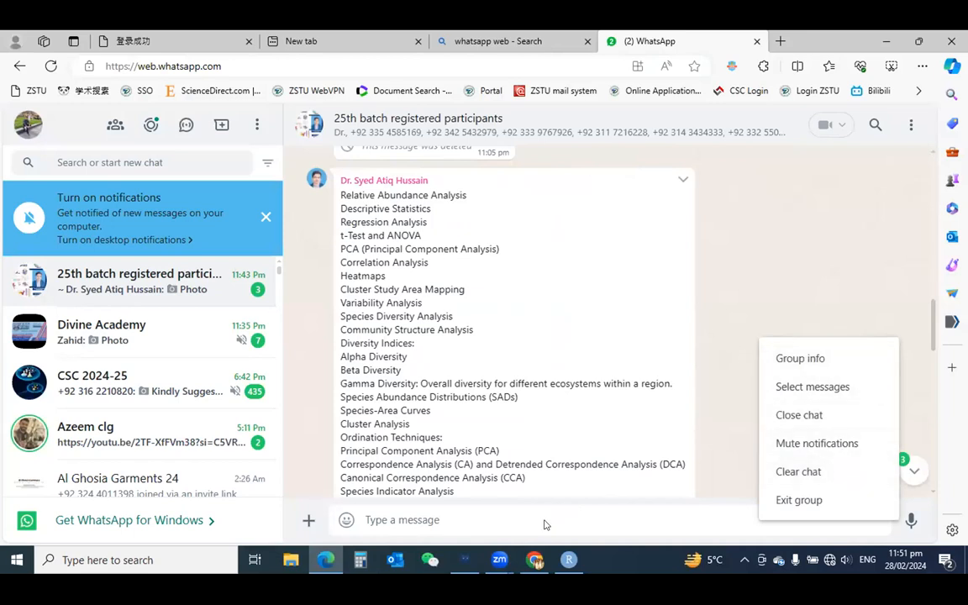
click(476, 522)
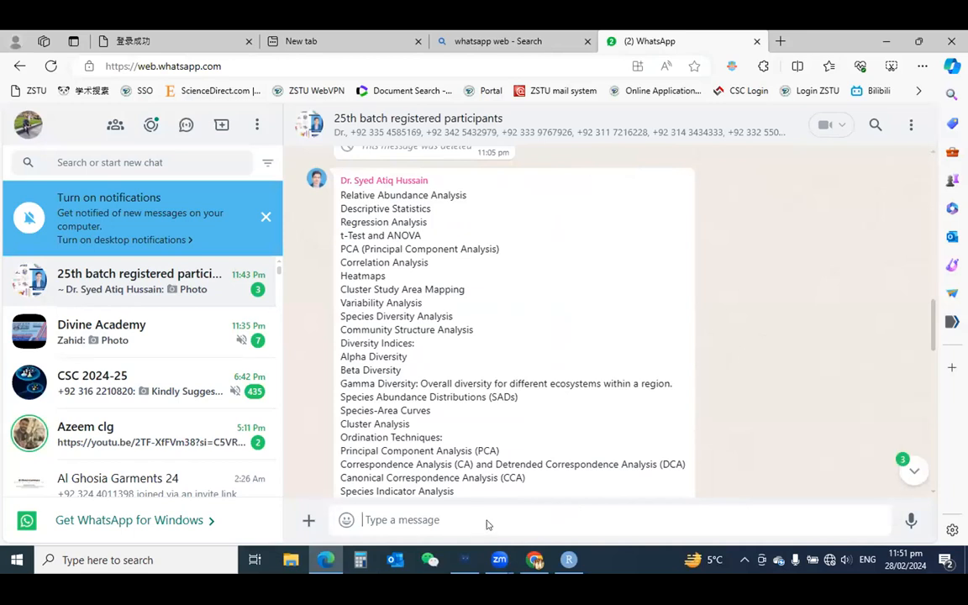
click(913, 475)
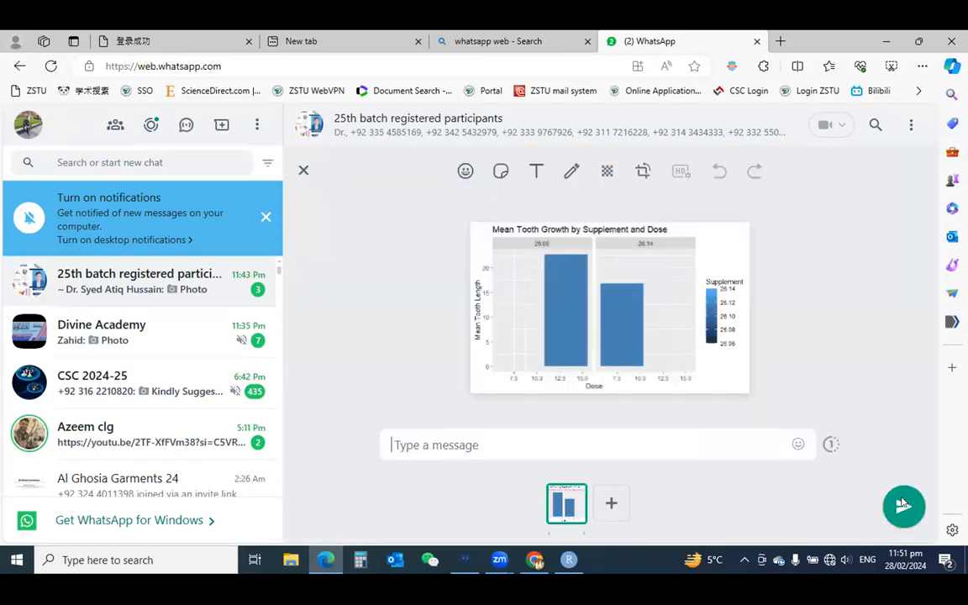
click(896, 509)
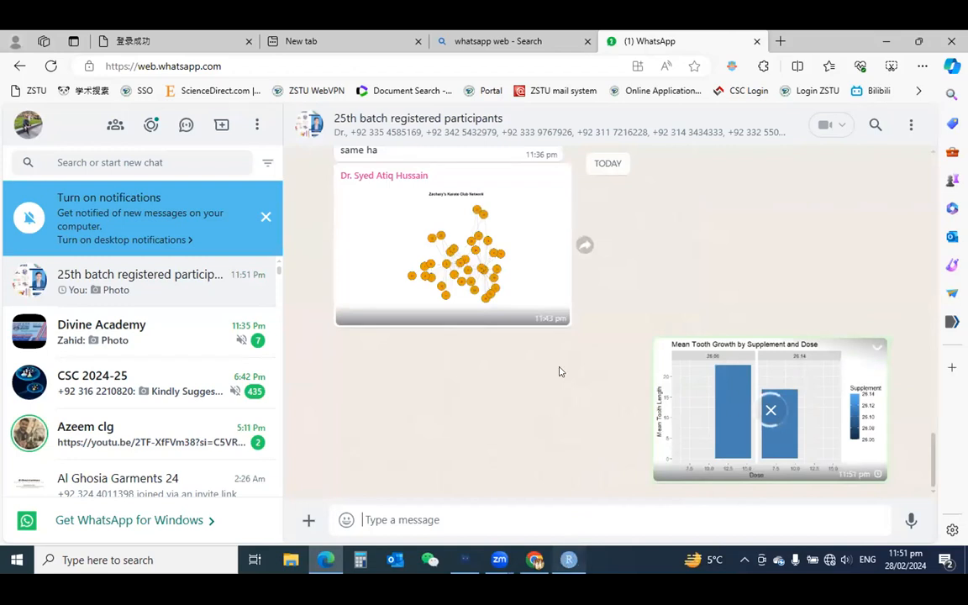
Return to RStudio, start exporting the plot as an image and review the available formats, keeping PNG.
key(alt+Tab)
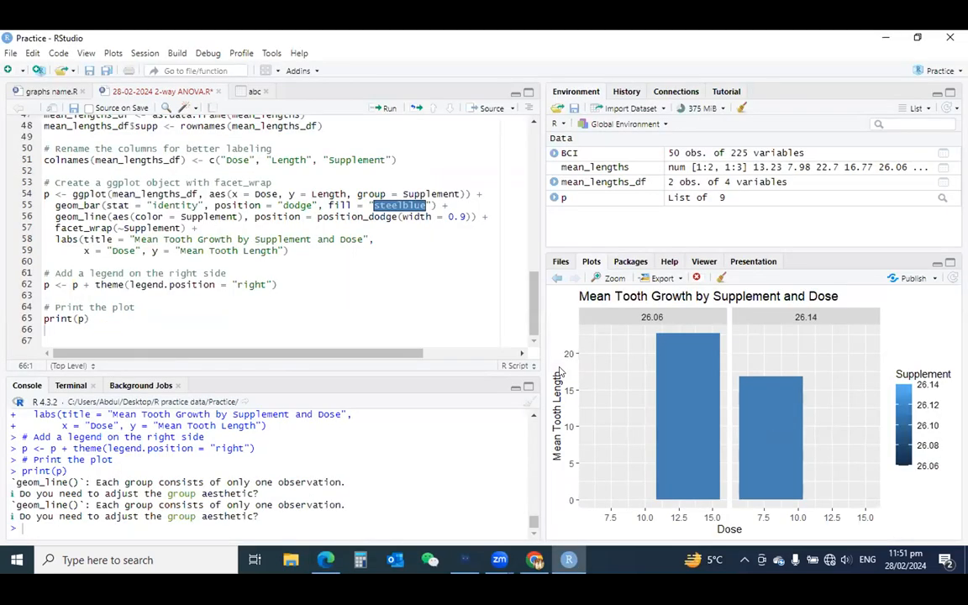
click(679, 279)
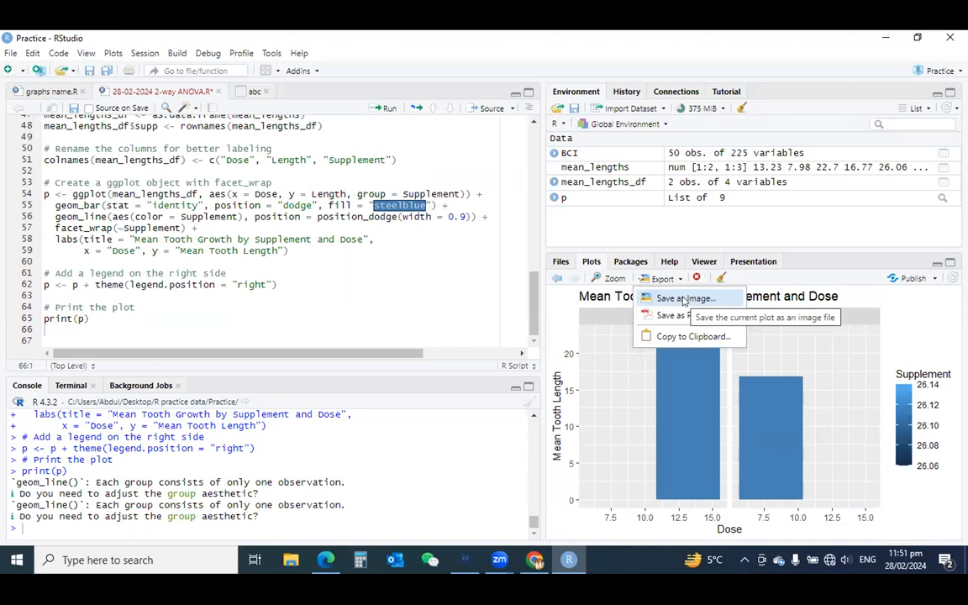
click(685, 300)
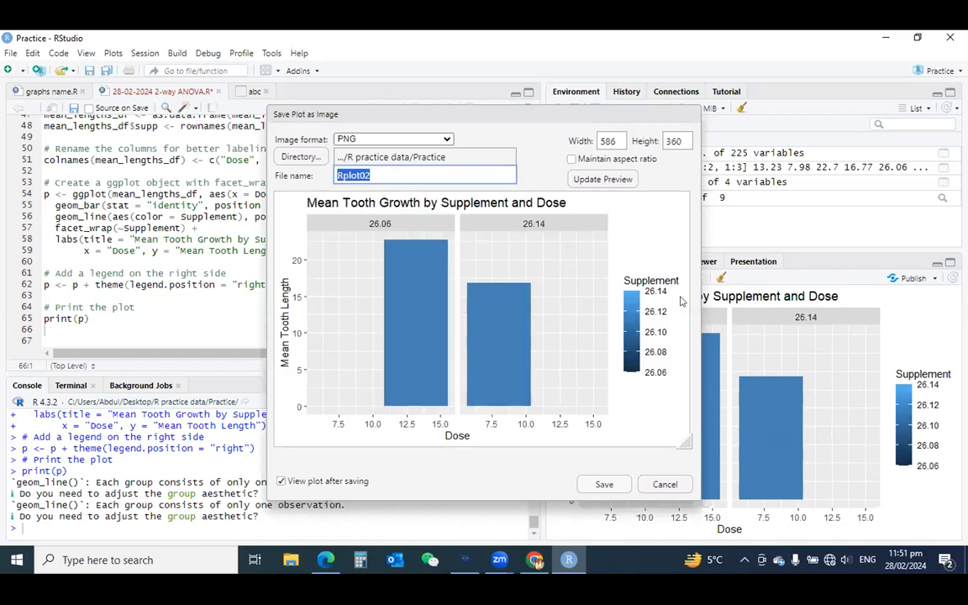
click(447, 141)
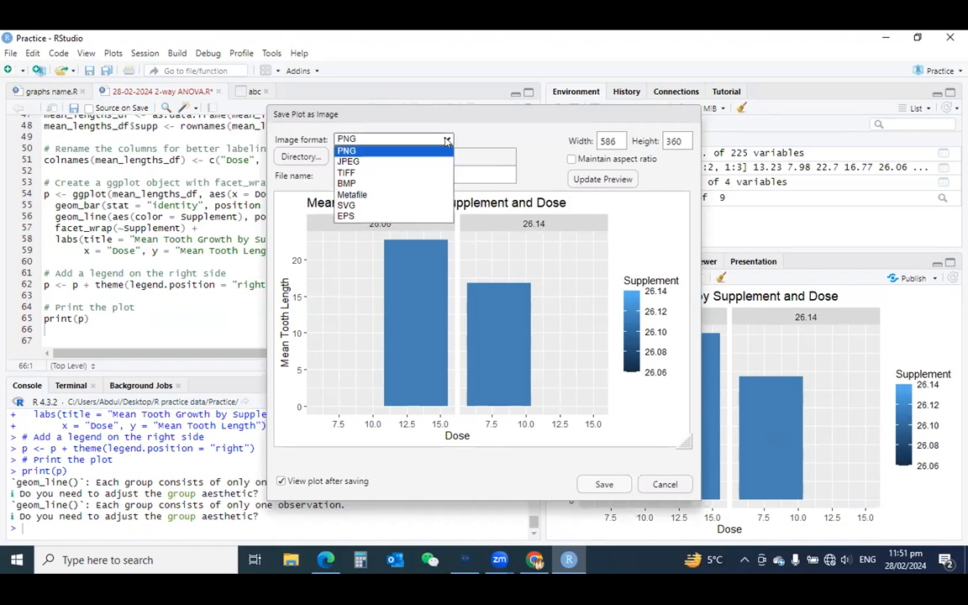
click(446, 141)
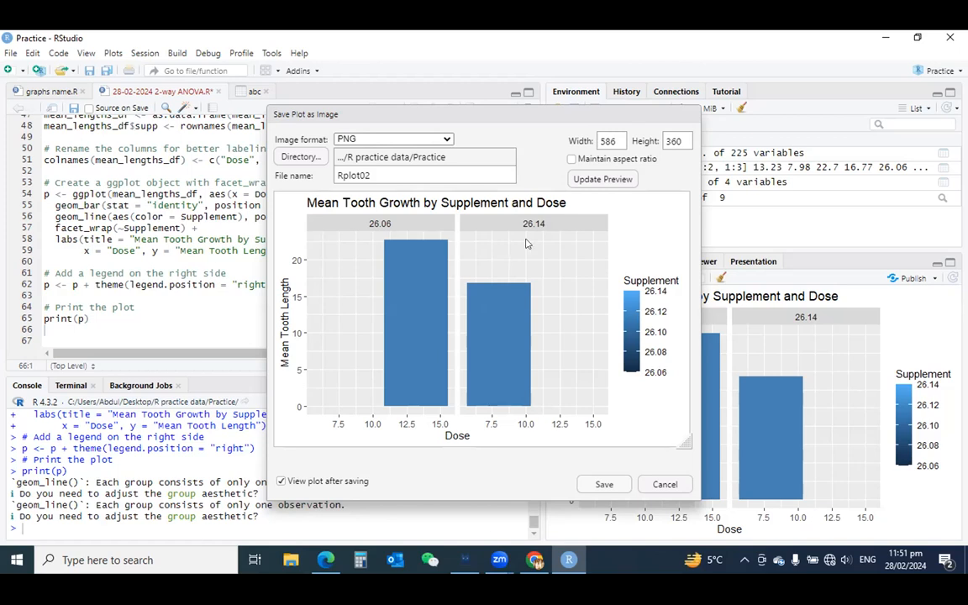
Set the exported image's width to 1600 and height to 600, and update the preview.
double_click(621, 141)
drag(612, 141, 600, 140)
drag(620, 139, 596, 140)
text(1600)
drag(682, 140, 657, 141)
text(600)
click(579, 180)
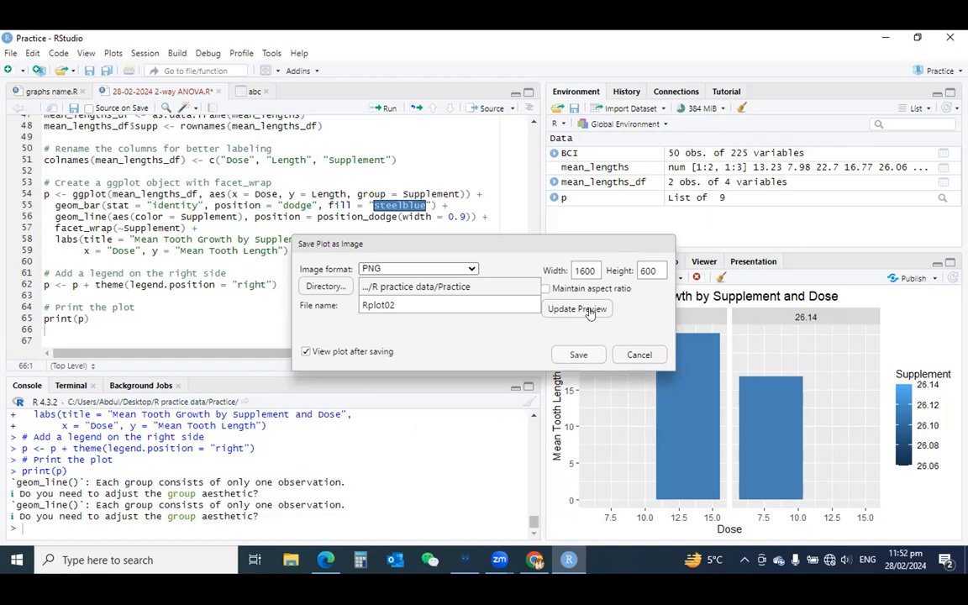
Choose the Practice folder inside "R practice data" as the directory and save the plot there as the PNG file Rplot02.
click(471, 269)
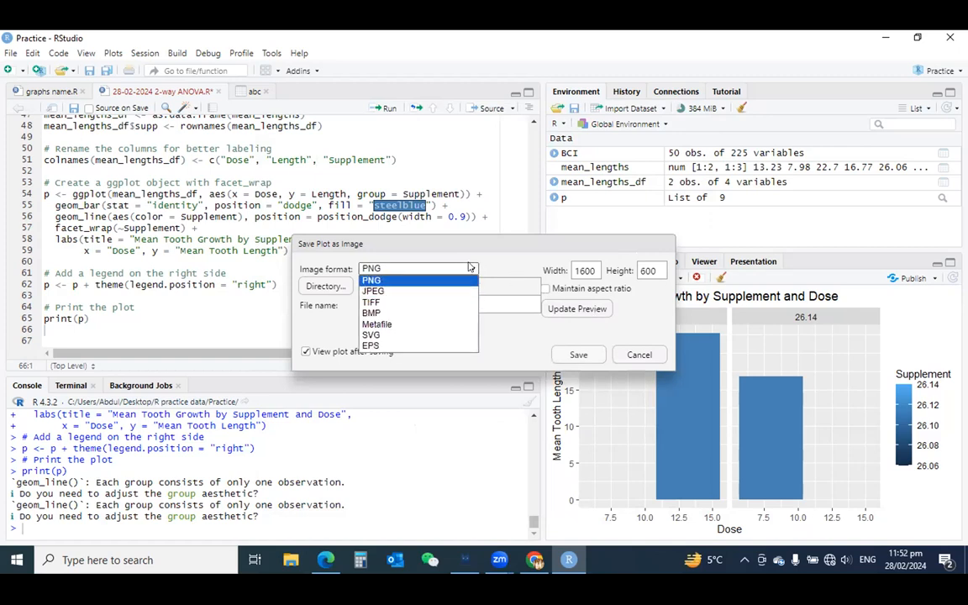
click(471, 267)
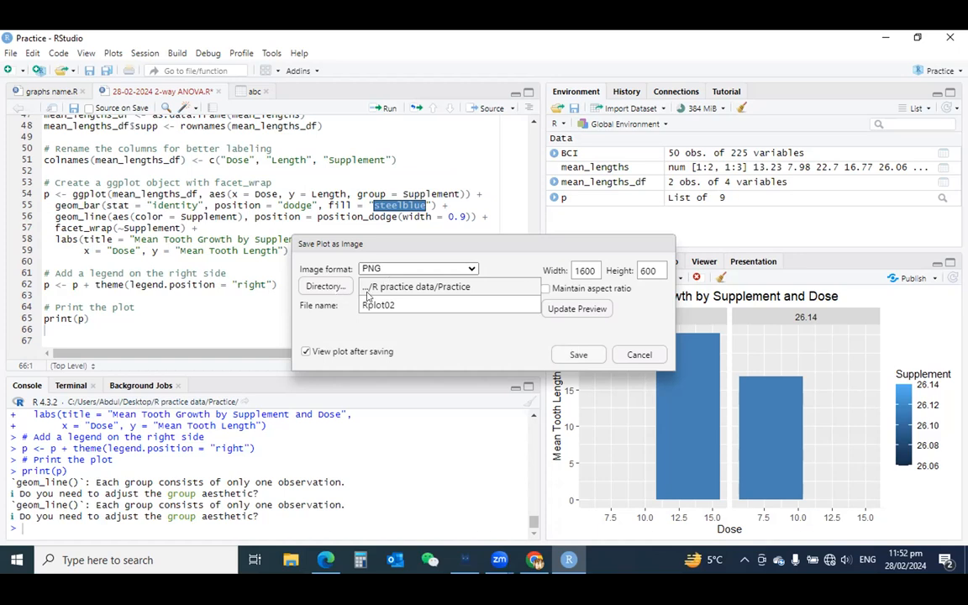
click(336, 288)
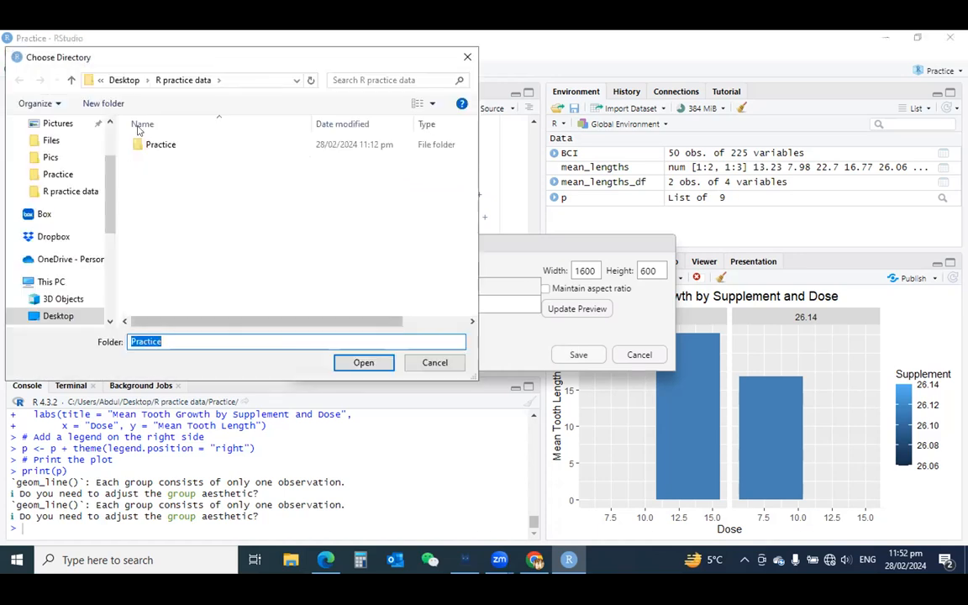
click(186, 341)
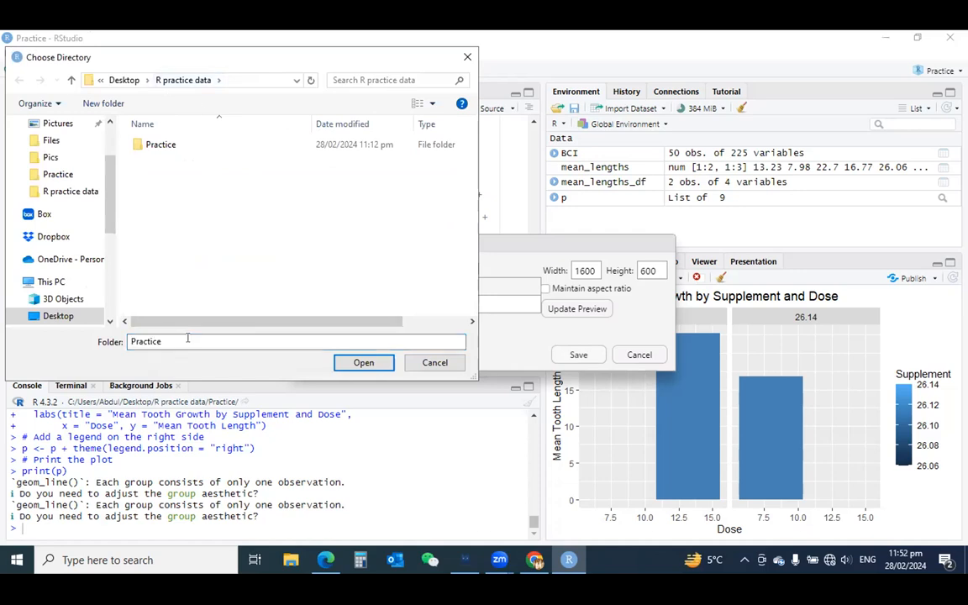
double_click(162, 146)
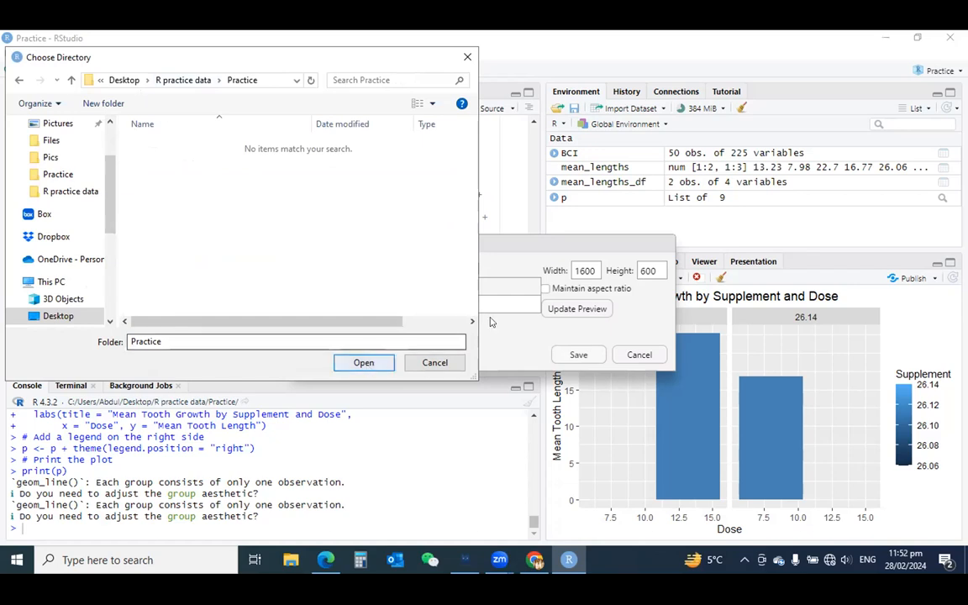
click(380, 360)
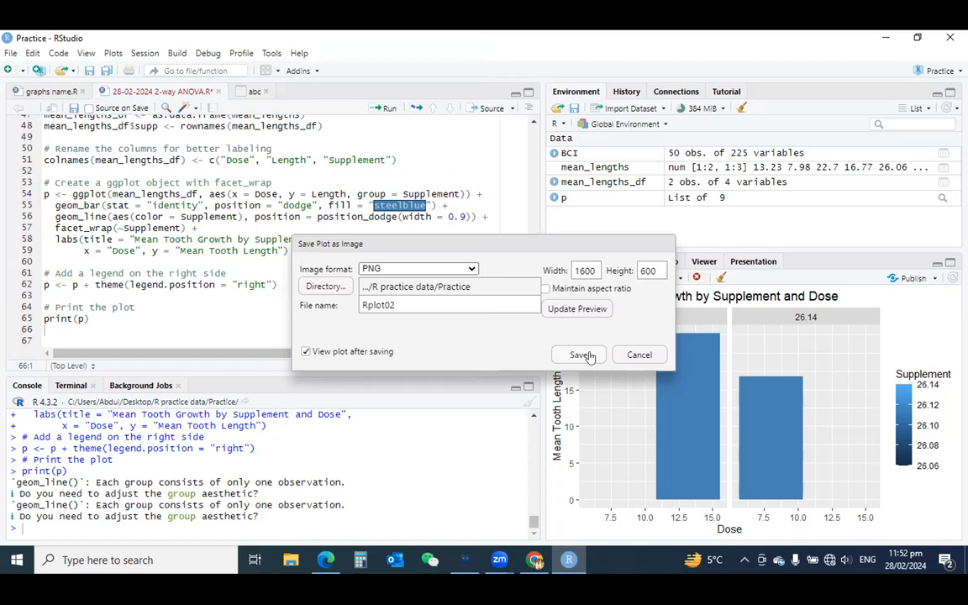
click(581, 355)
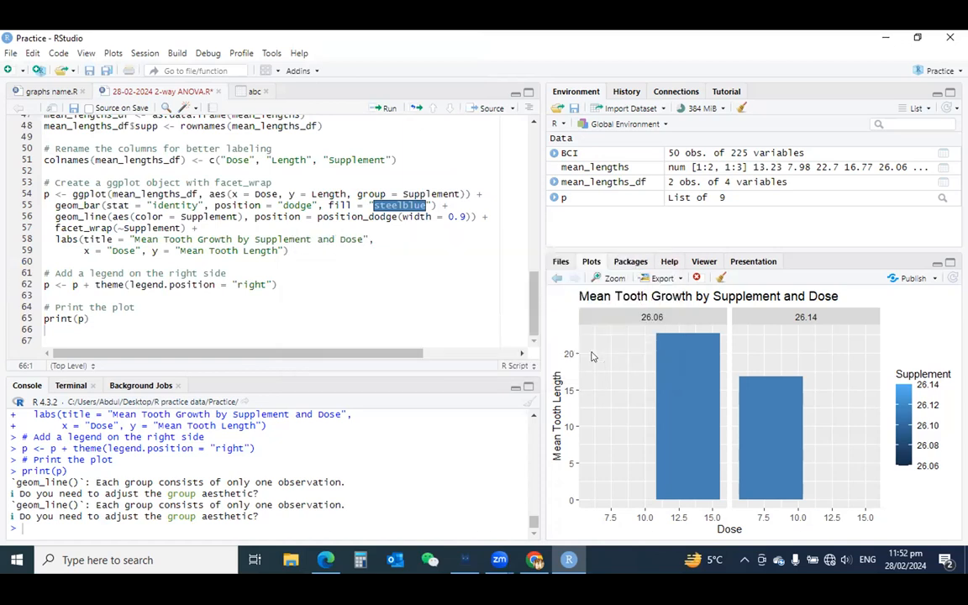
Open Rplot01.png from the Practice project files and bring the exported Rplot02.png forward for viewing in Photos.
click(290, 561)
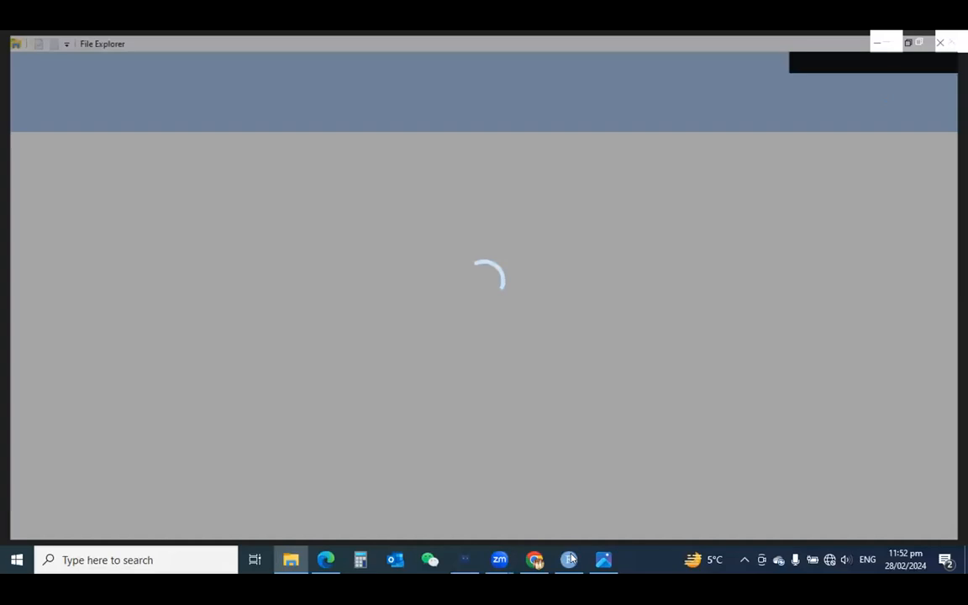
click(571, 557)
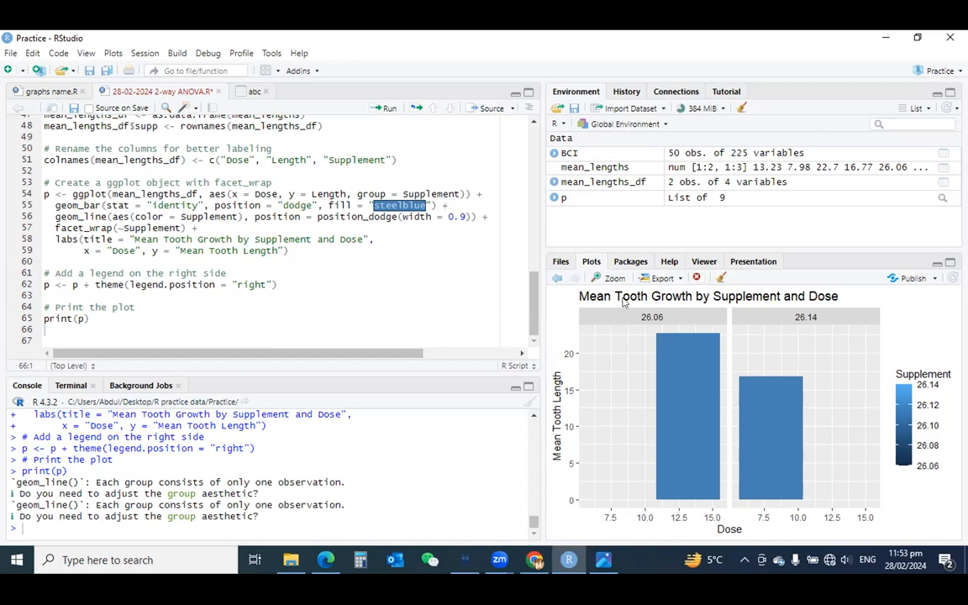
click(561, 263)
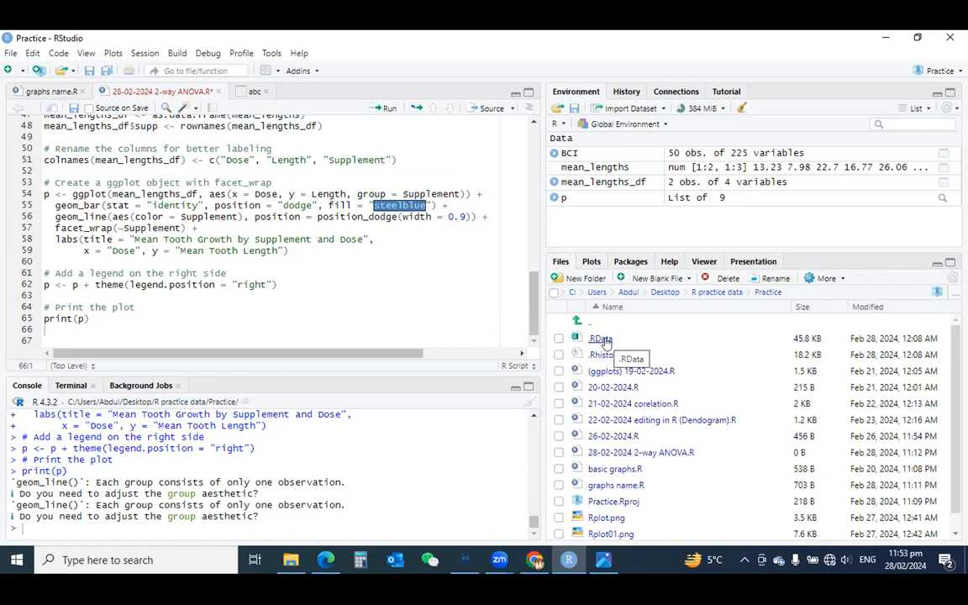
click(619, 535)
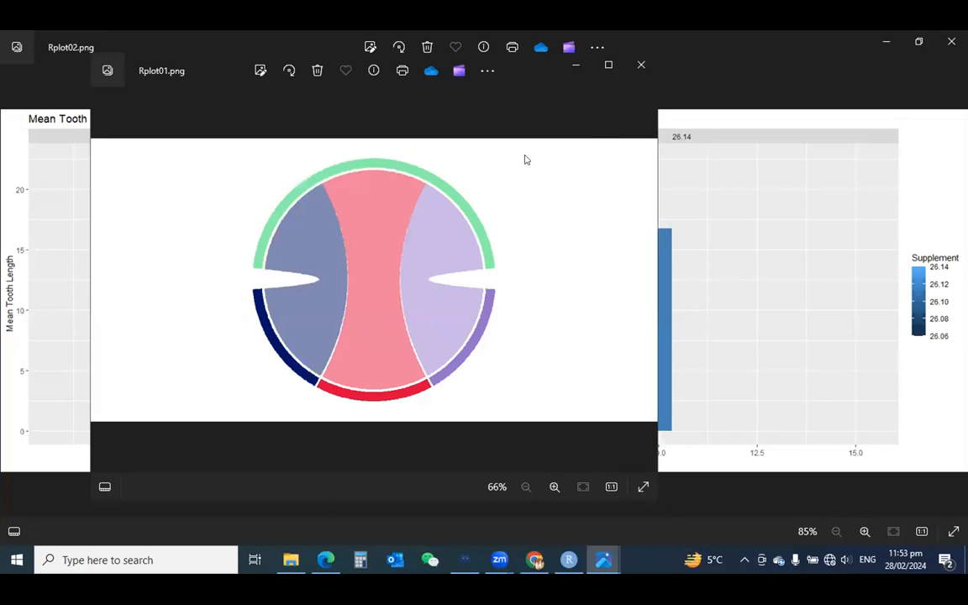
click(716, 418)
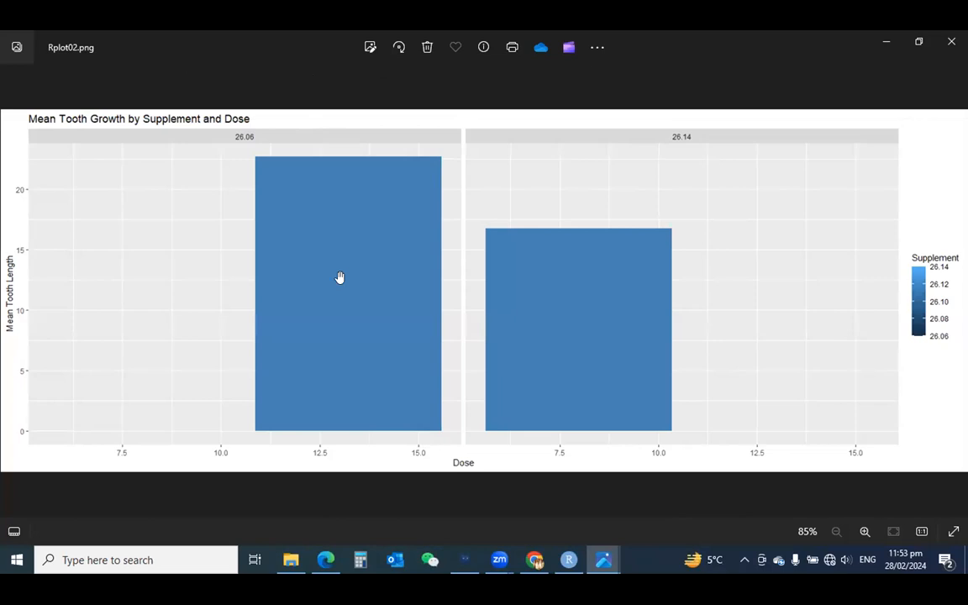
Examine the title lettering and bars of Rplot02.png at high magnification to judge the exported image's sharpness.
scroll(339, 277, up, 3)
scroll(314, 379, up, 1)
drag(314, 379, 458, 476)
drag(227, 231, 303, 257)
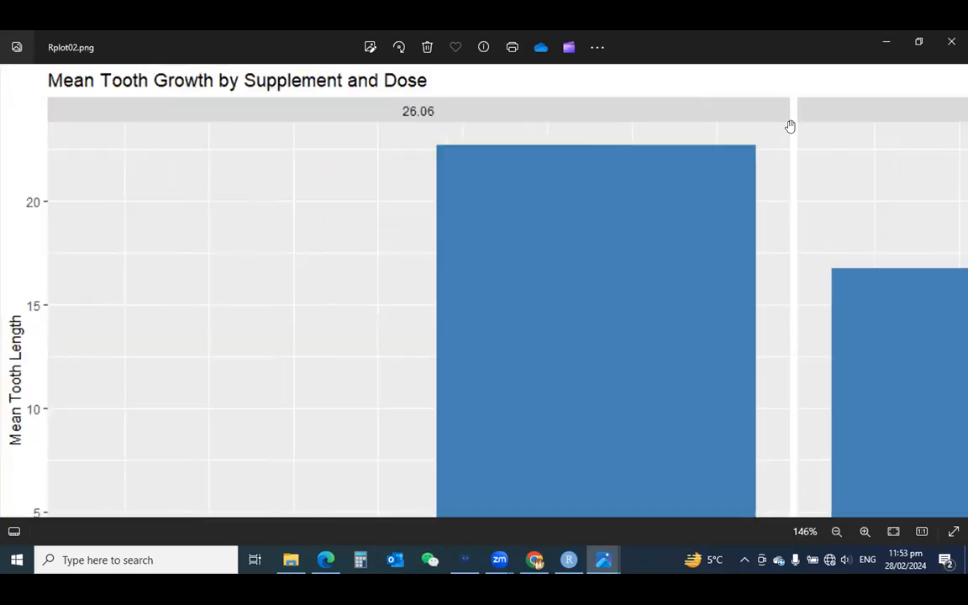
scroll(610, 288, down, 4)
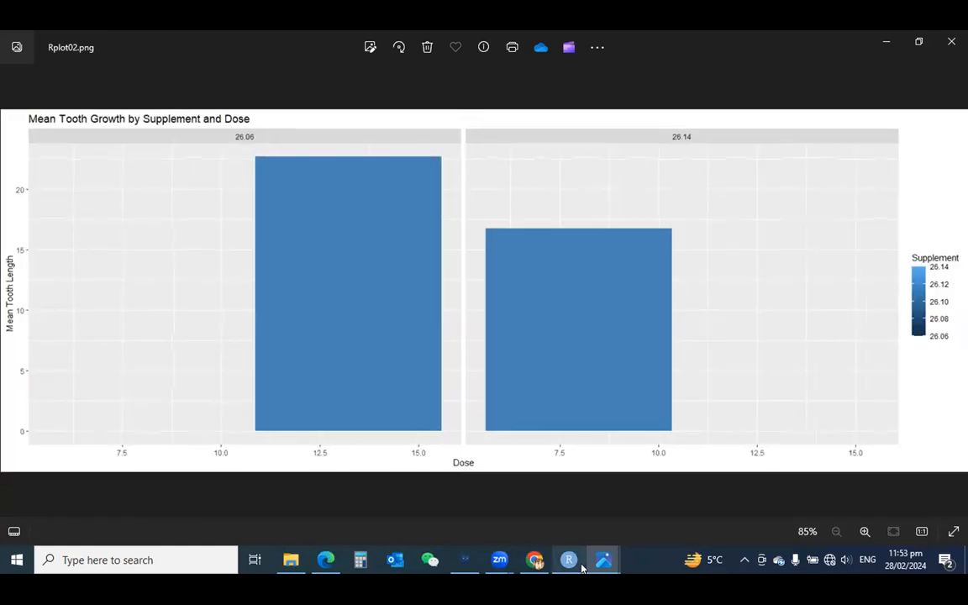
key(alt+Tab)
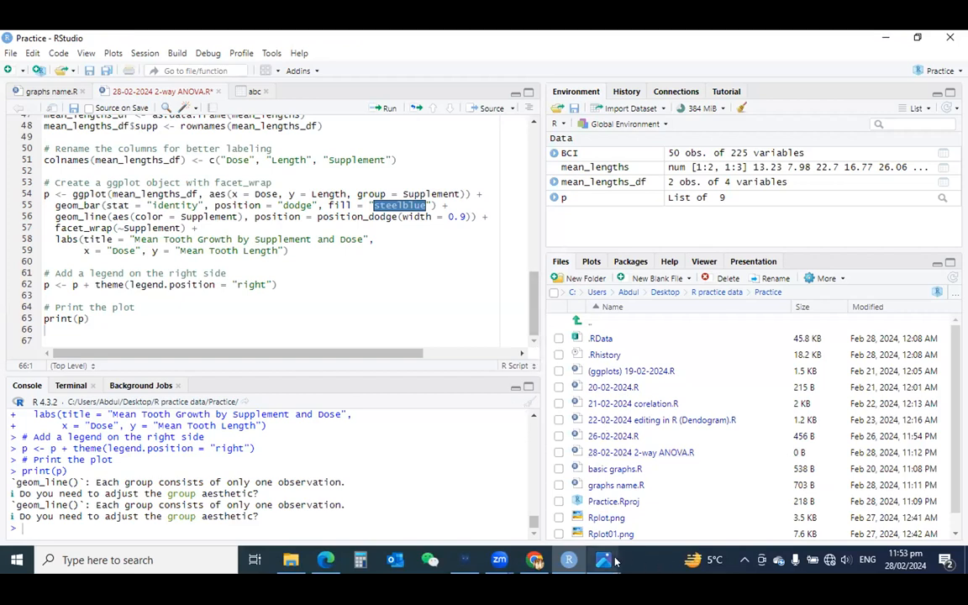
mouse_move(616, 562)
click(586, 478)
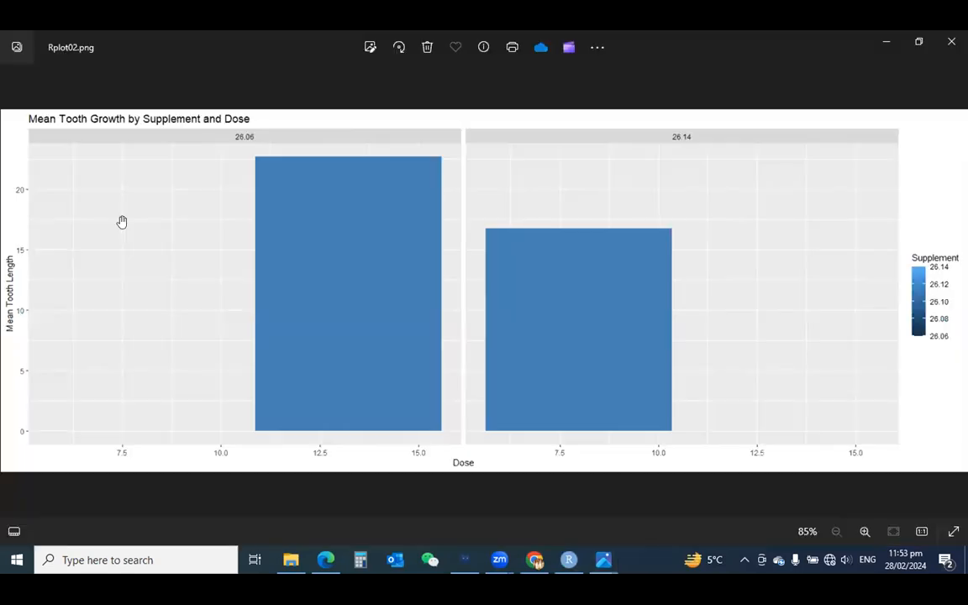
scroll(123, 222, up, 3)
scroll(158, 109, up, 3)
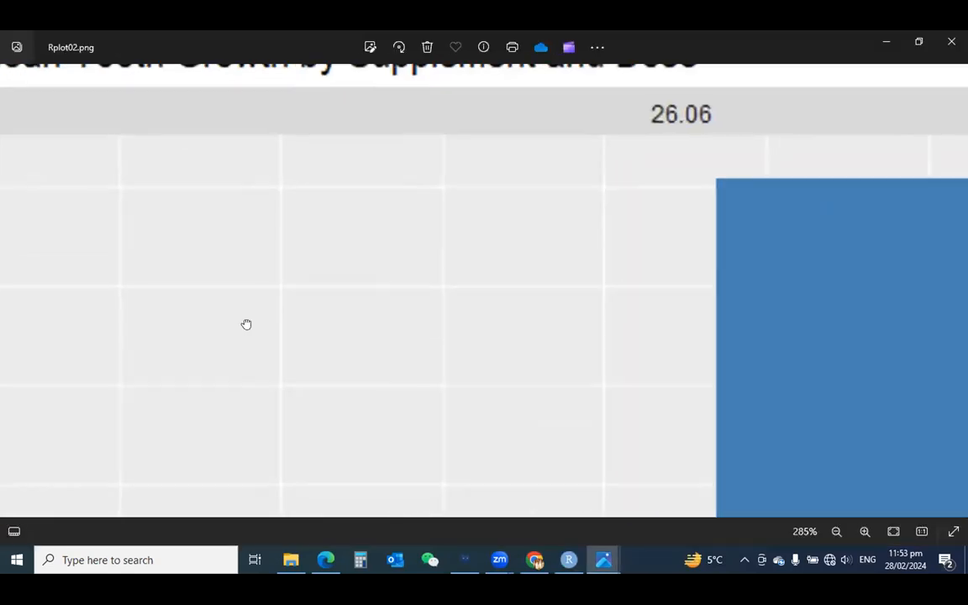
scroll(234, 121, up, 3)
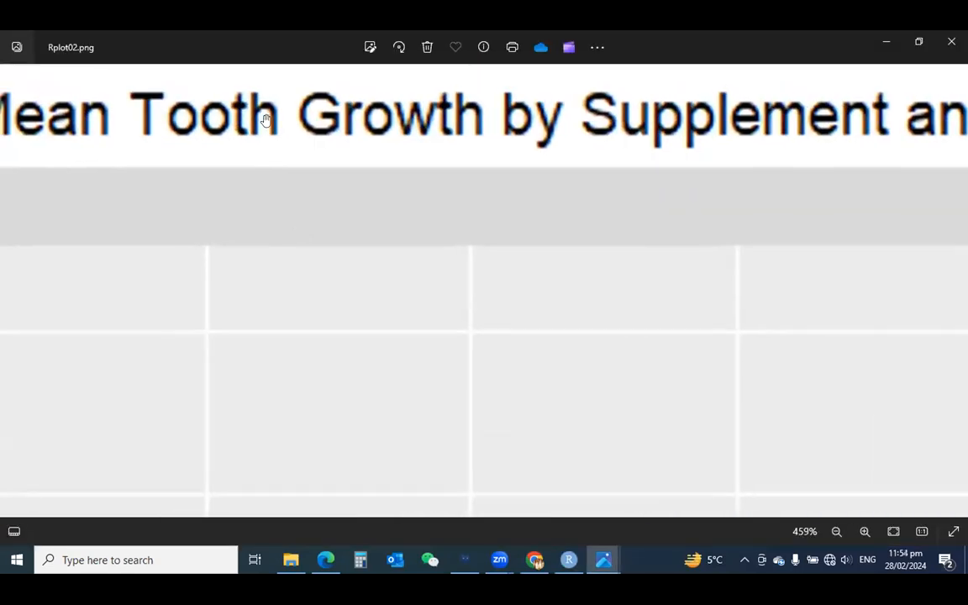
scroll(285, 262, up, 3)
scroll(537, 242, down, 3)
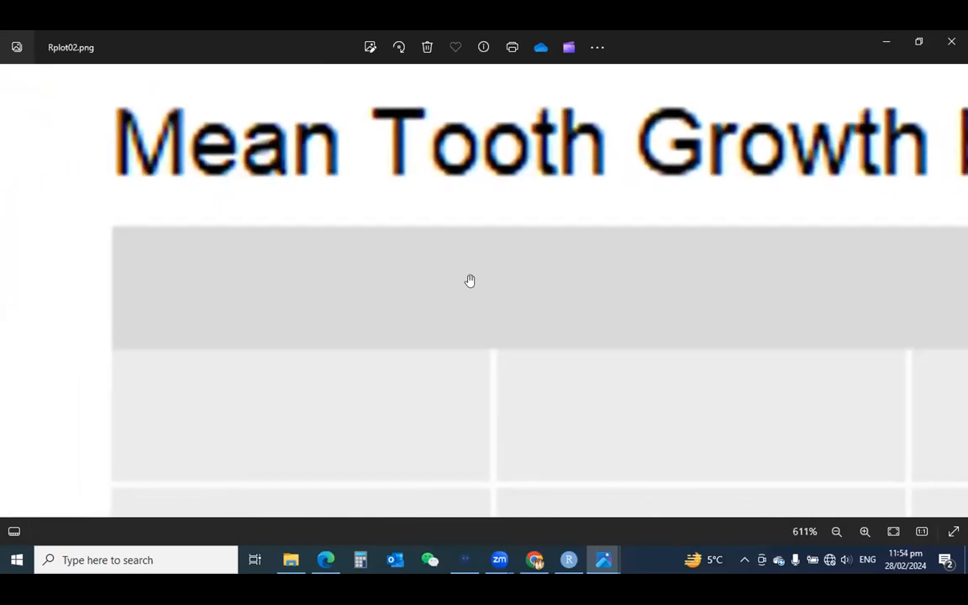
scroll(470, 280, down, 5)
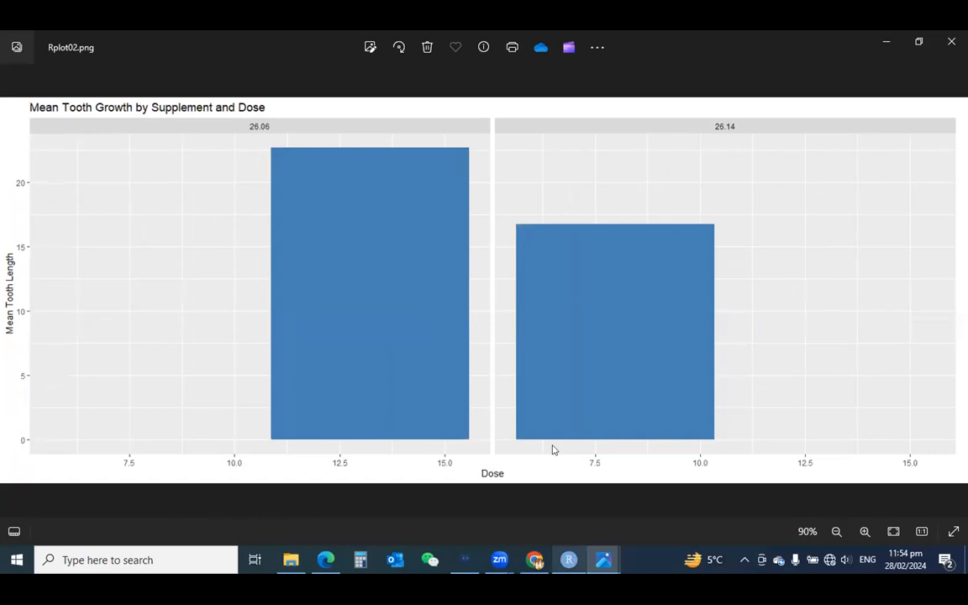
key(alt+Tab)
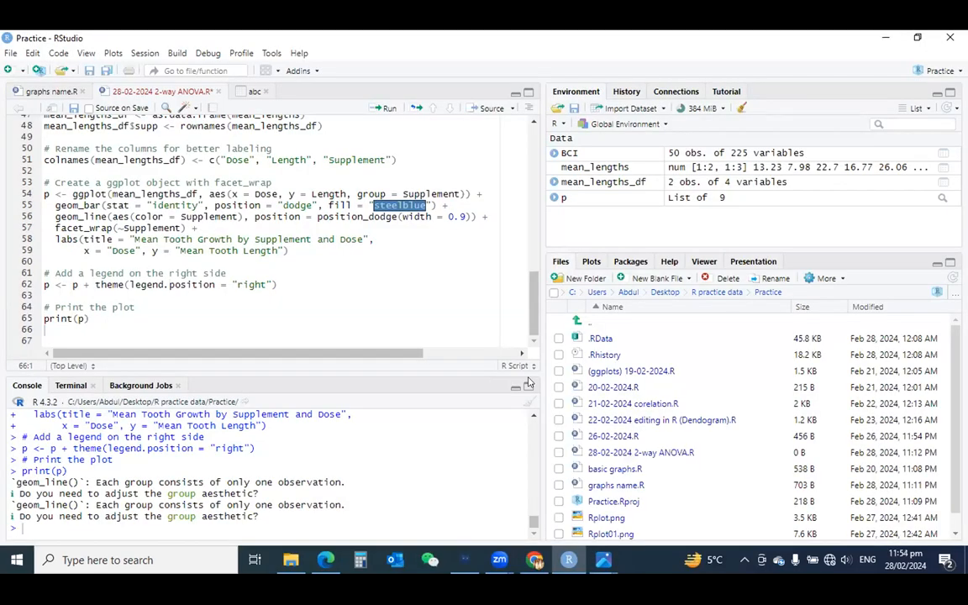
click(591, 262)
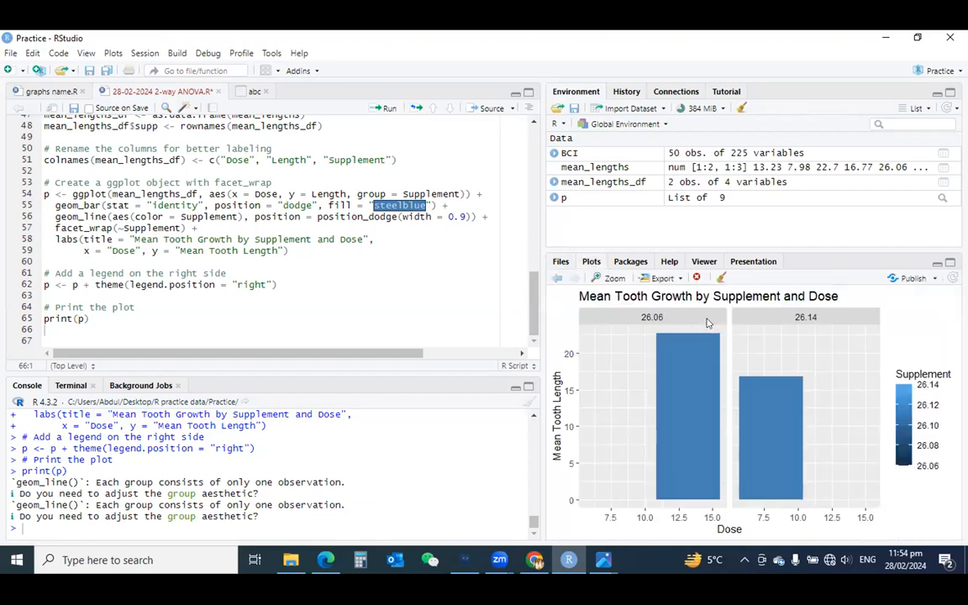
click(663, 278)
click(677, 301)
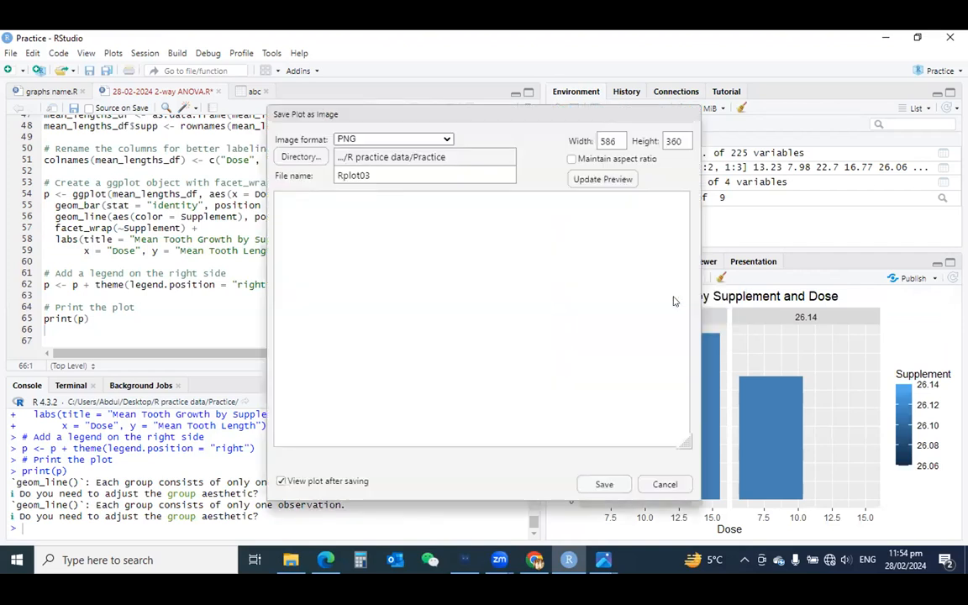
click(665, 485)
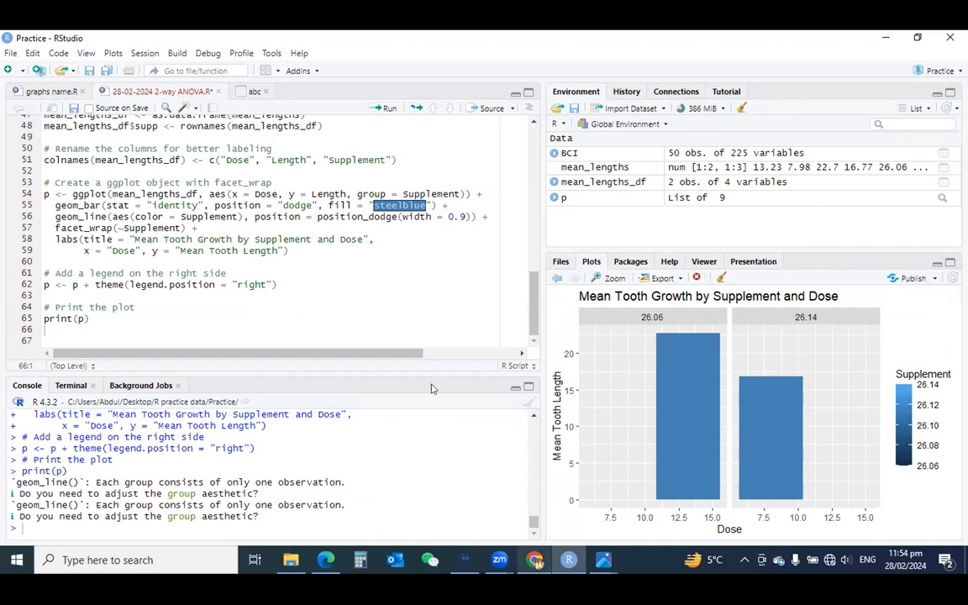
Switch to ChatGPT and send the request "thanks now i want to save this plot in HD with 300dpi in PNG format".
key(alt+Tab)
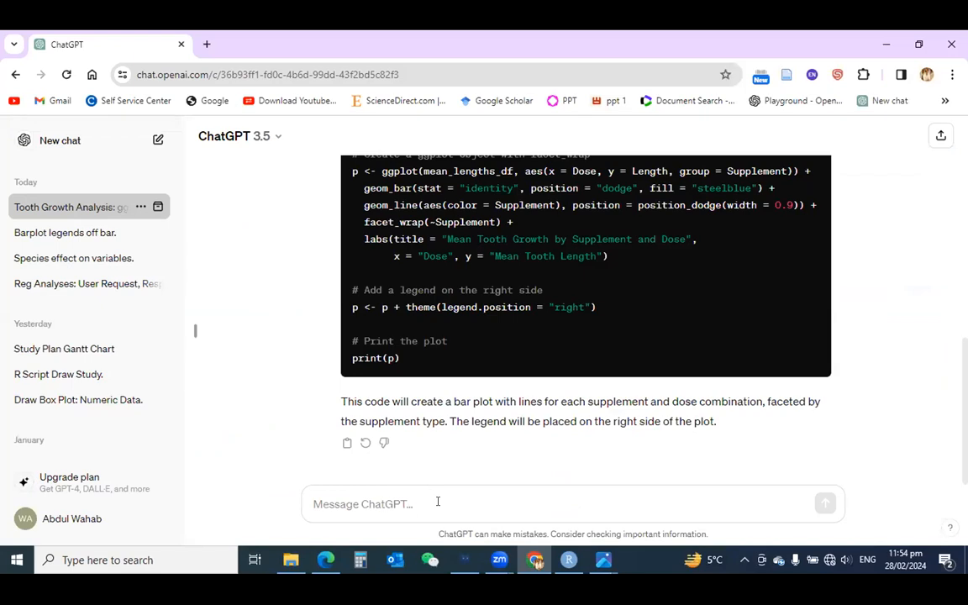
text(thanks)
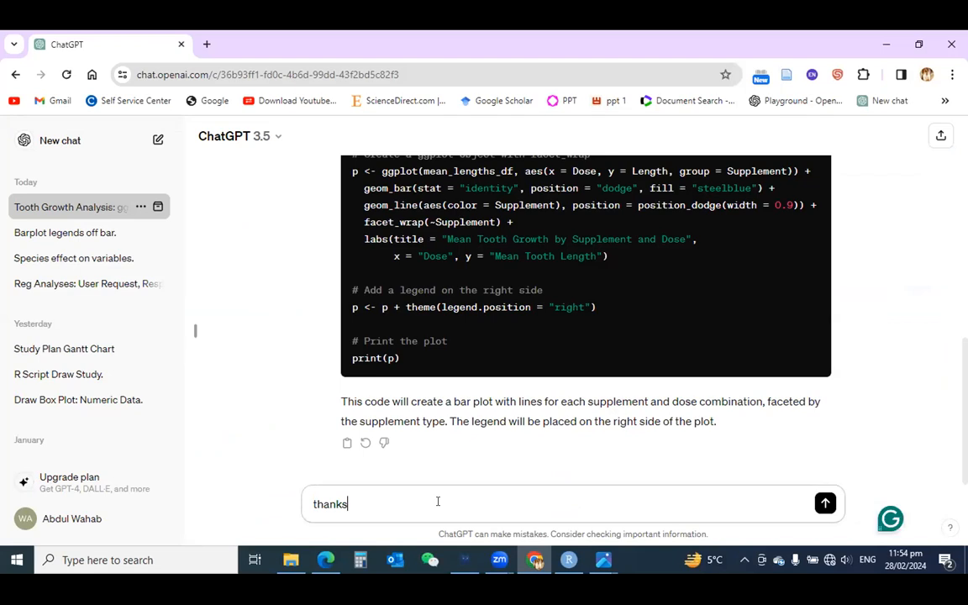
text( n)
text(ow )
text(i e)
text(=)
key(BackSpace)
key(BackSpace)
text(want to save)
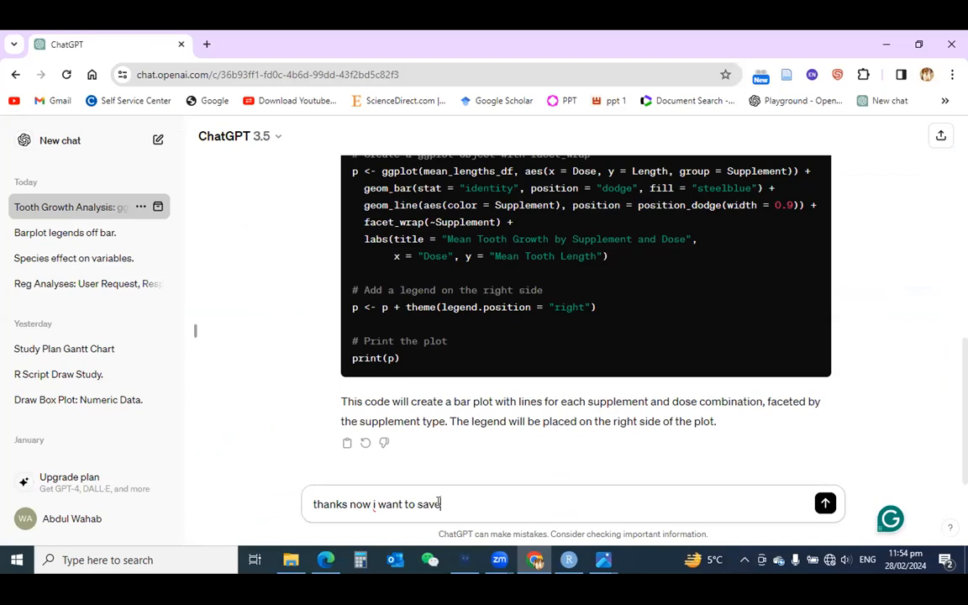
text( this plot in HD with 300dpi in PNG format)
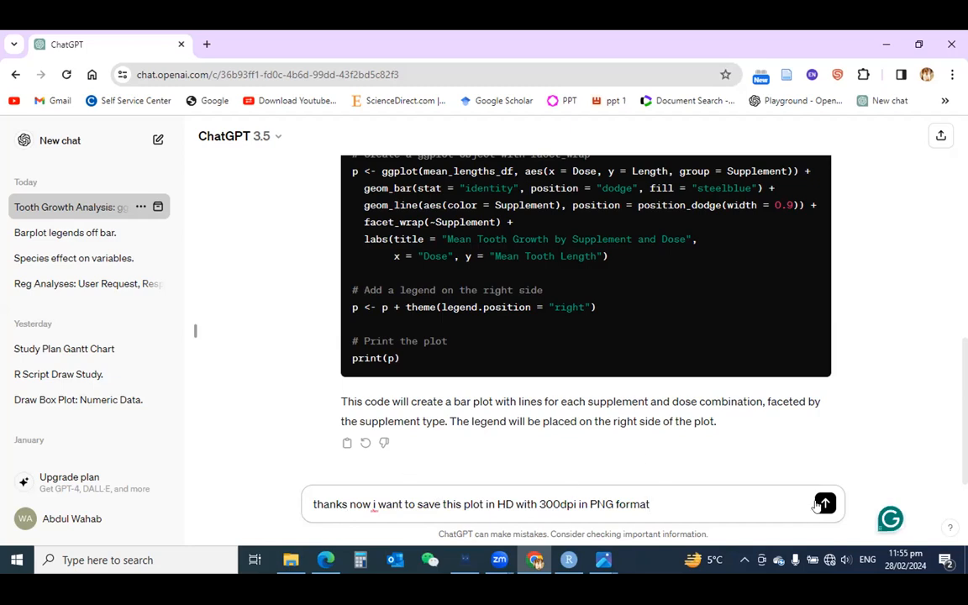
key(Return)
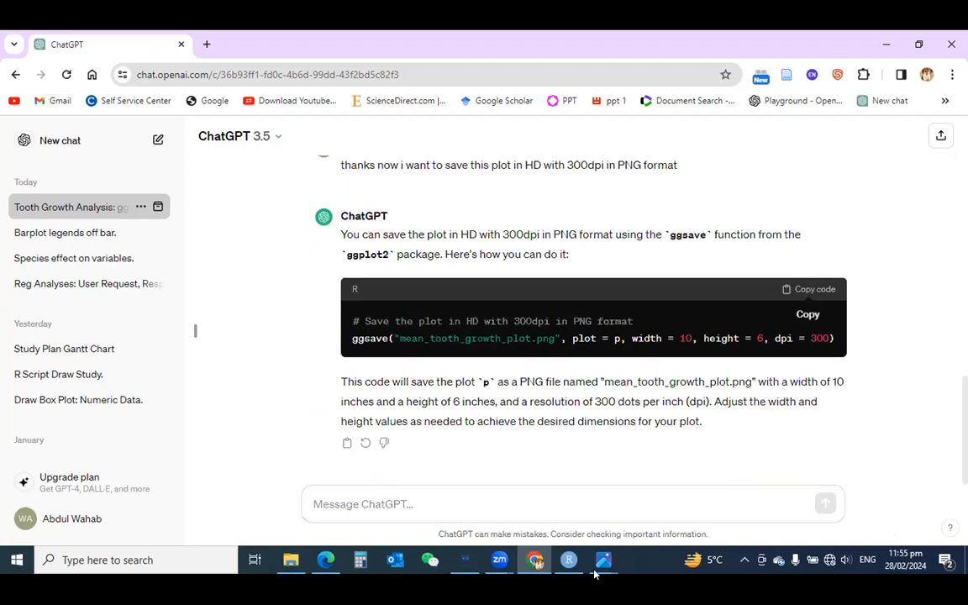
In RStudio, paste the ggsave code for mean_tooth_growth_plot.png (width 10, height 6, dpi 300) below print(p) in the script and run it.
mouse_move(575, 567)
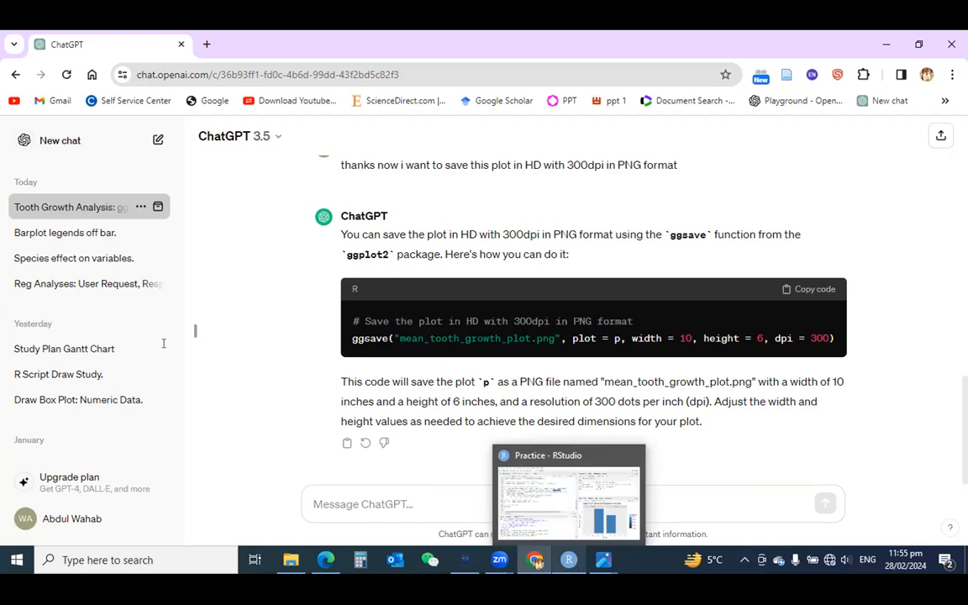
click(571, 561)
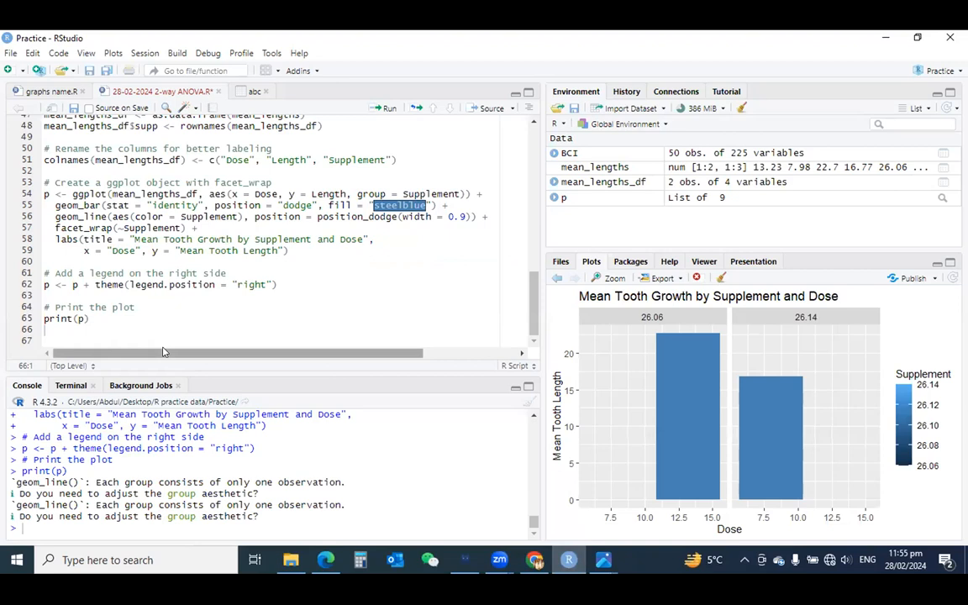
key(Return)
key(Return)
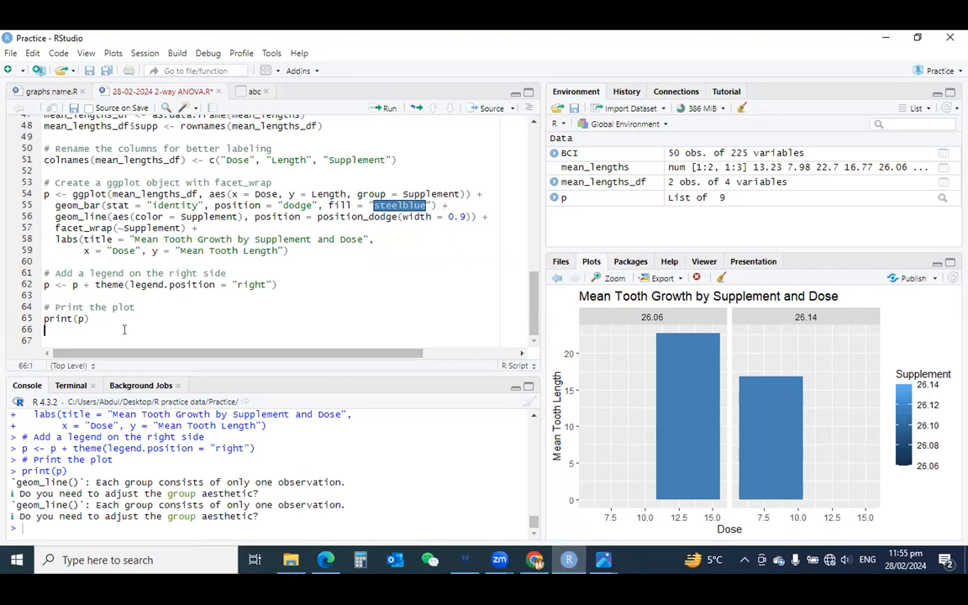
key(ctrl+v)
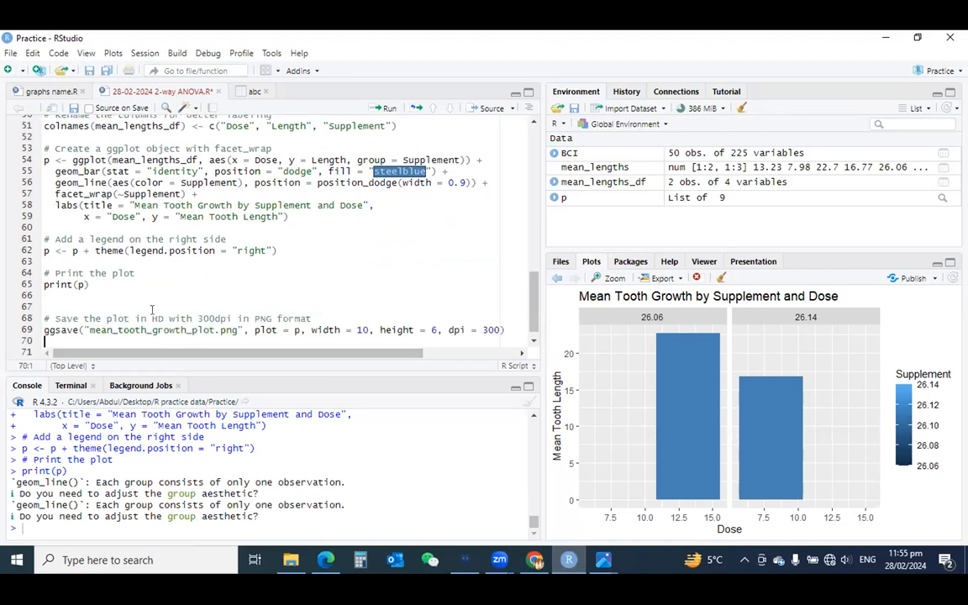
scroll(253, 218, down, 1)
click(372, 111)
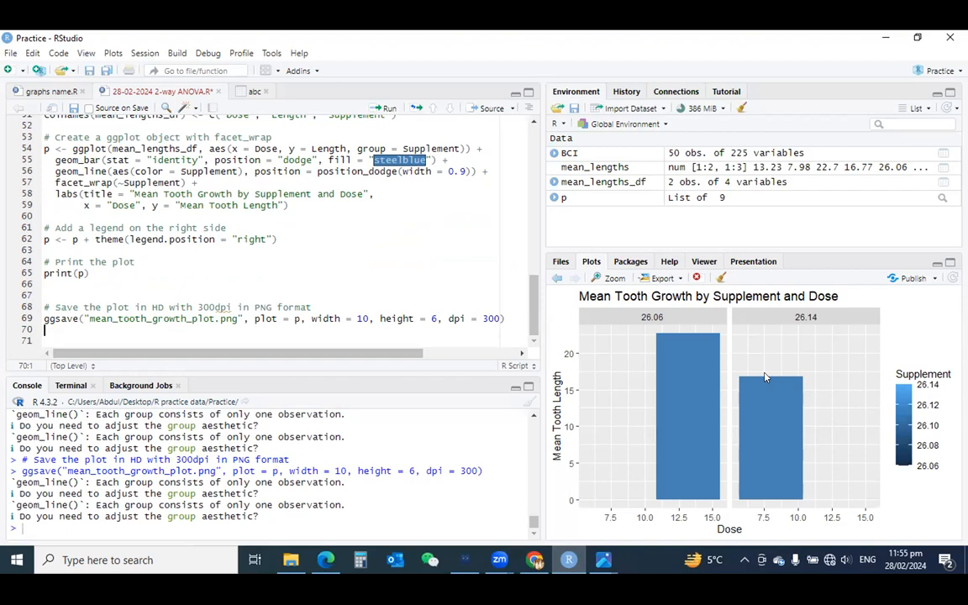
Open mean_tooth_growth_plot.png from the Practice project files.
click(561, 263)
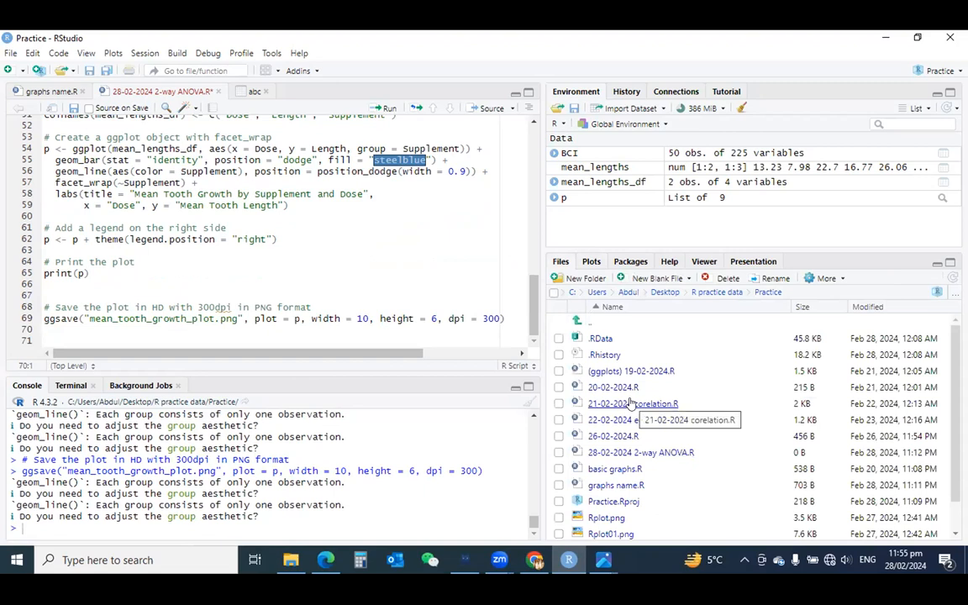
scroll(632, 404, down, 2)
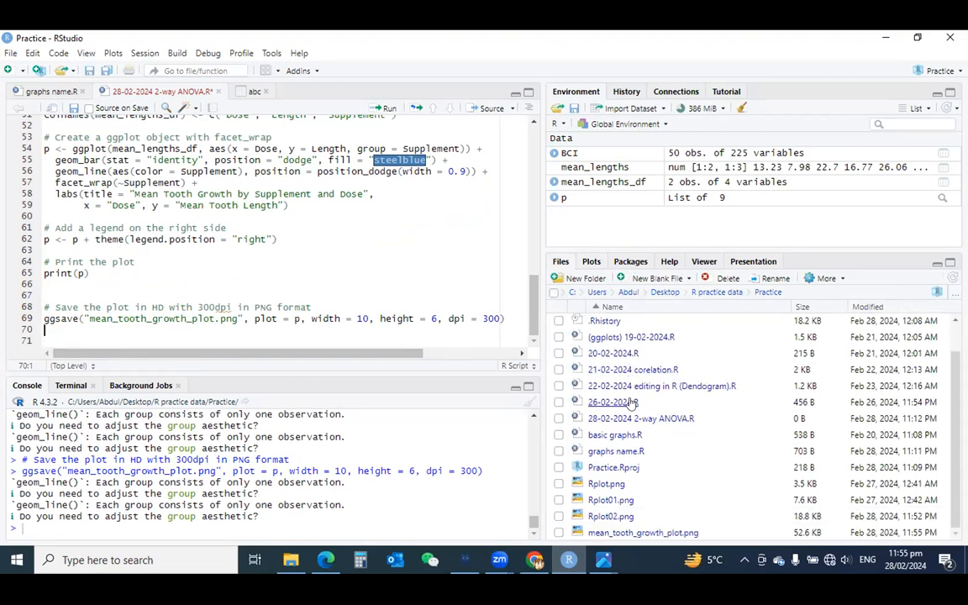
click(681, 535)
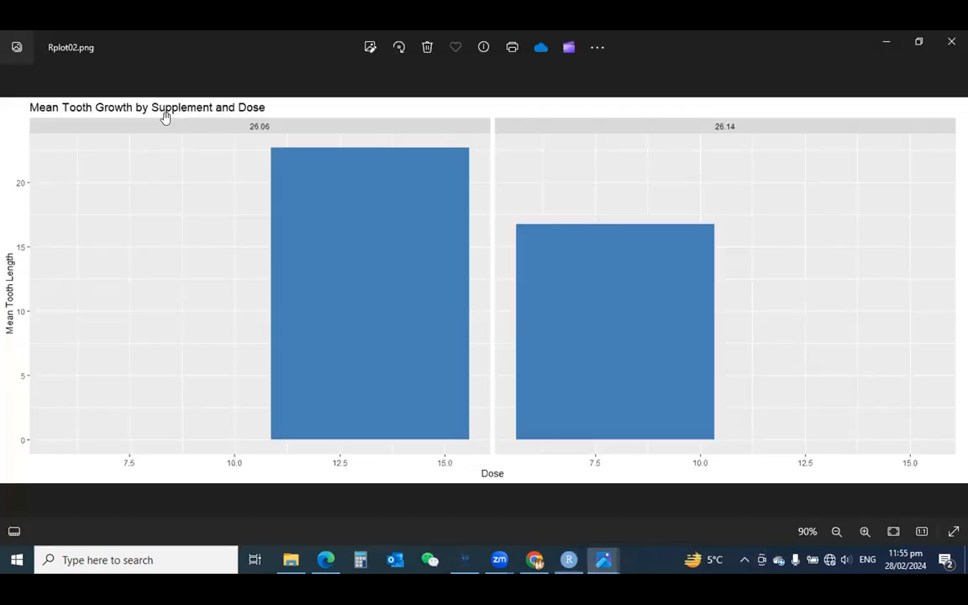
Inspect the title text of Rplot02.png in Photos at several magnifications for comparison with the 300 dpi version.
scroll(211, 151, up, 3)
scroll(246, 238, up, 3)
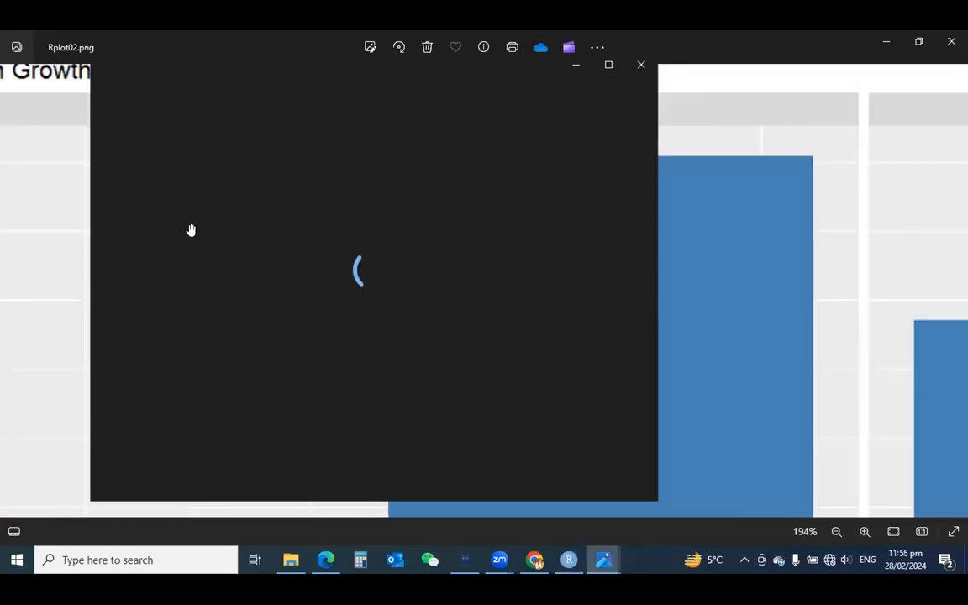
scroll(228, 192, up, 1)
drag(228, 192, 311, 300)
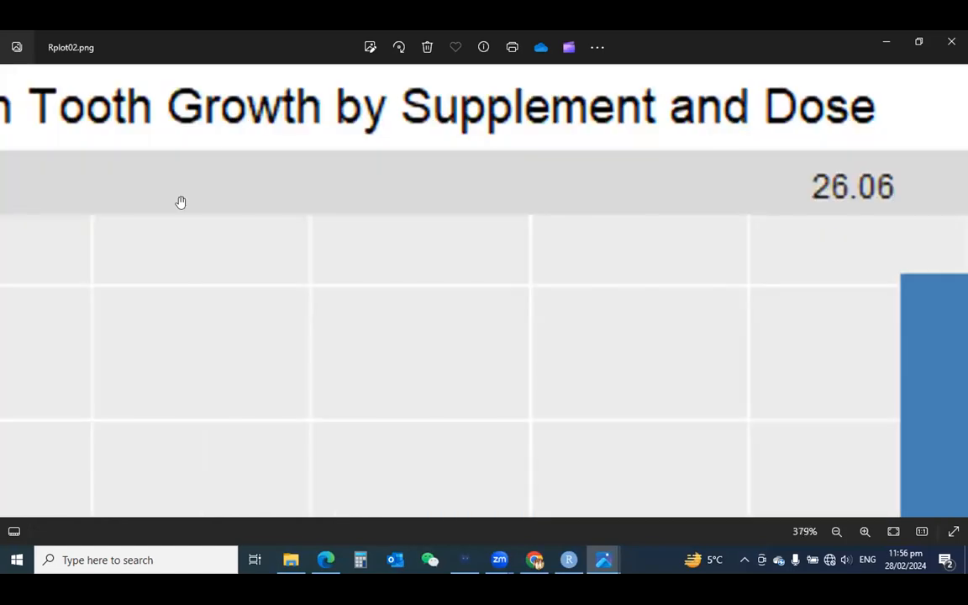
drag(181, 201, 316, 243)
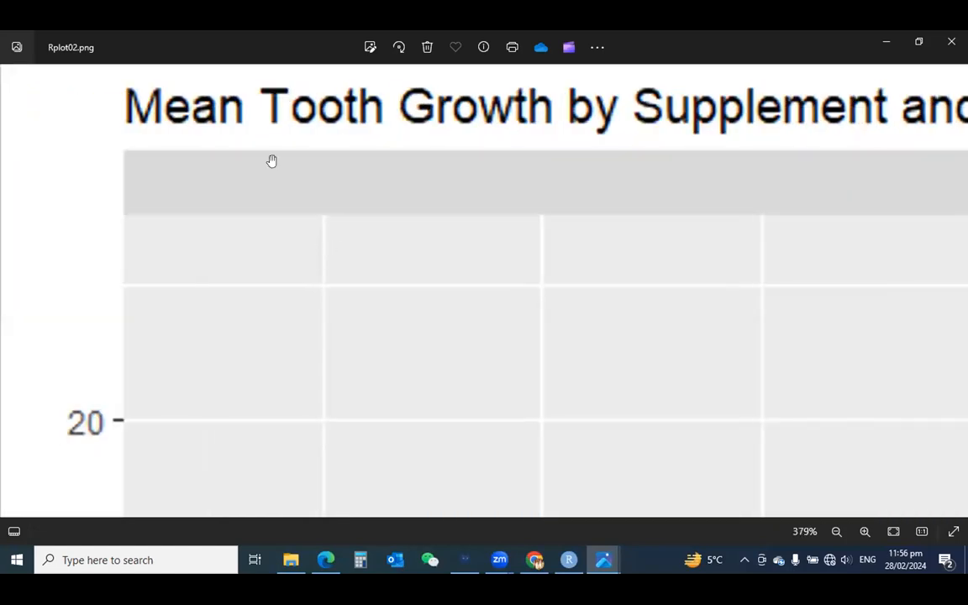
scroll(272, 161, up, 2)
scroll(276, 170, down, 3)
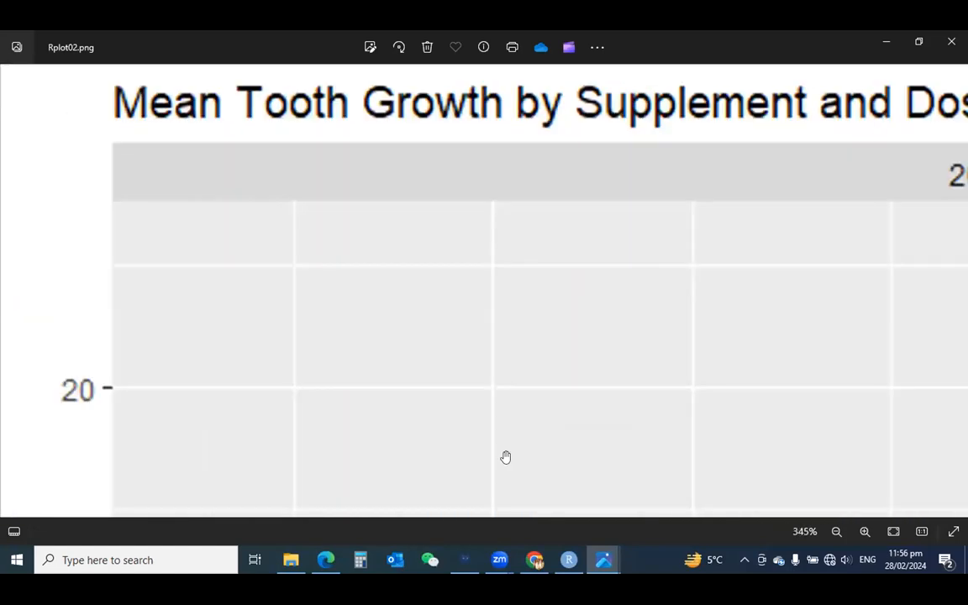
scroll(506, 457, down, 3)
Bring mean_tooth_growth_plot.png forward in Photos, examine its title text at high magnification, and return to RStudio.
click(604, 552)
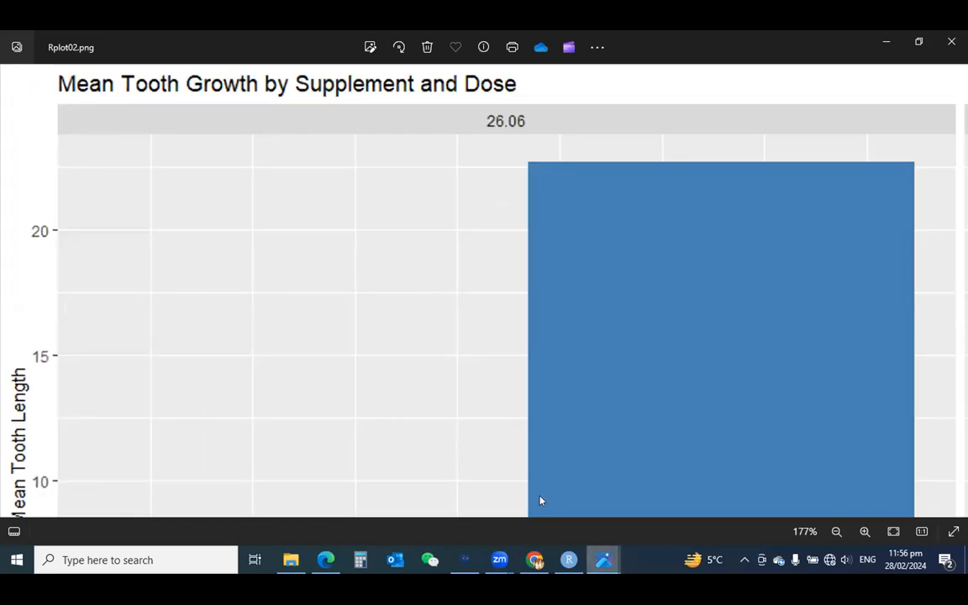
click(731, 473)
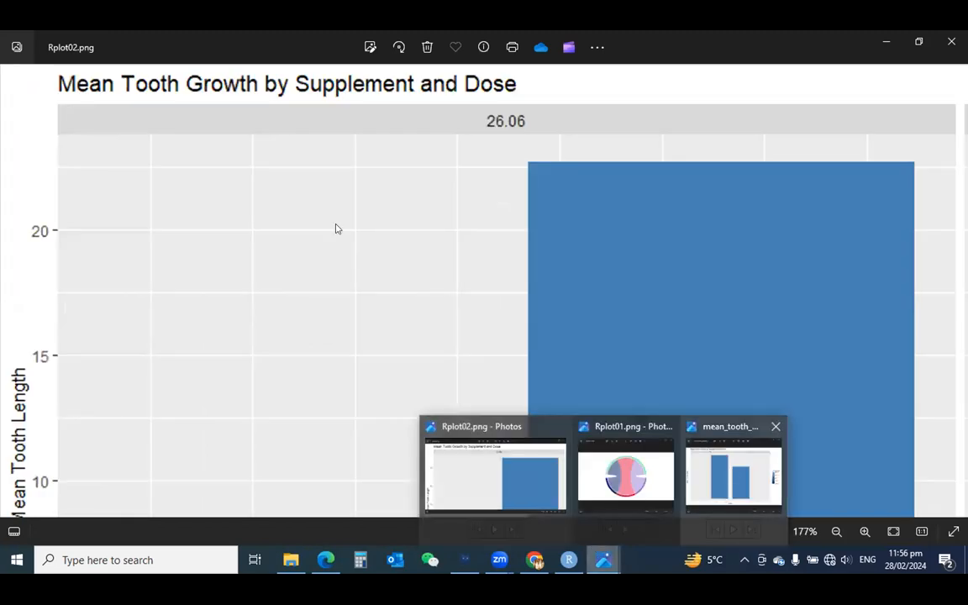
scroll(439, 145, up, 2)
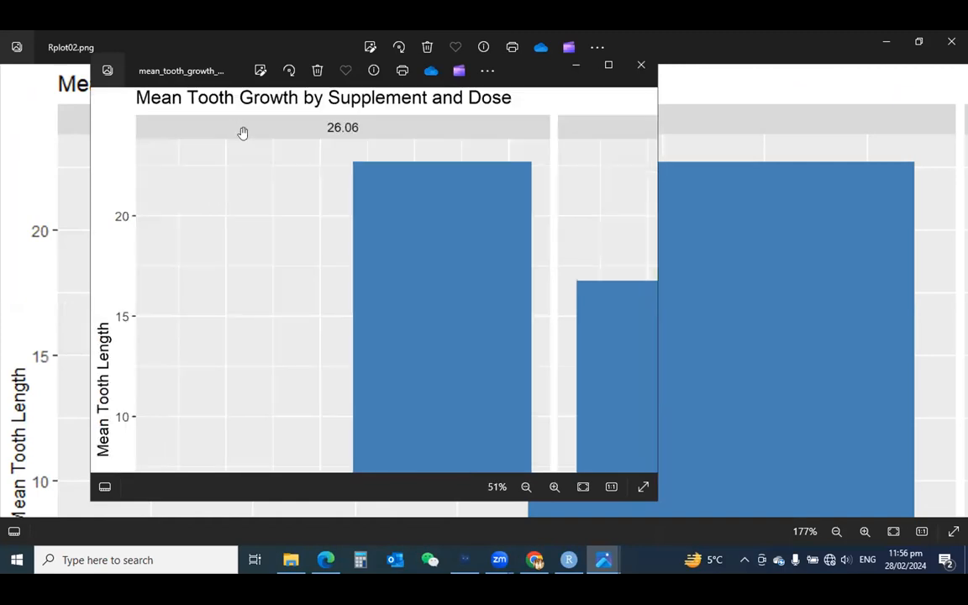
scroll(288, 173, up, 5)
scroll(289, 172, up, 3)
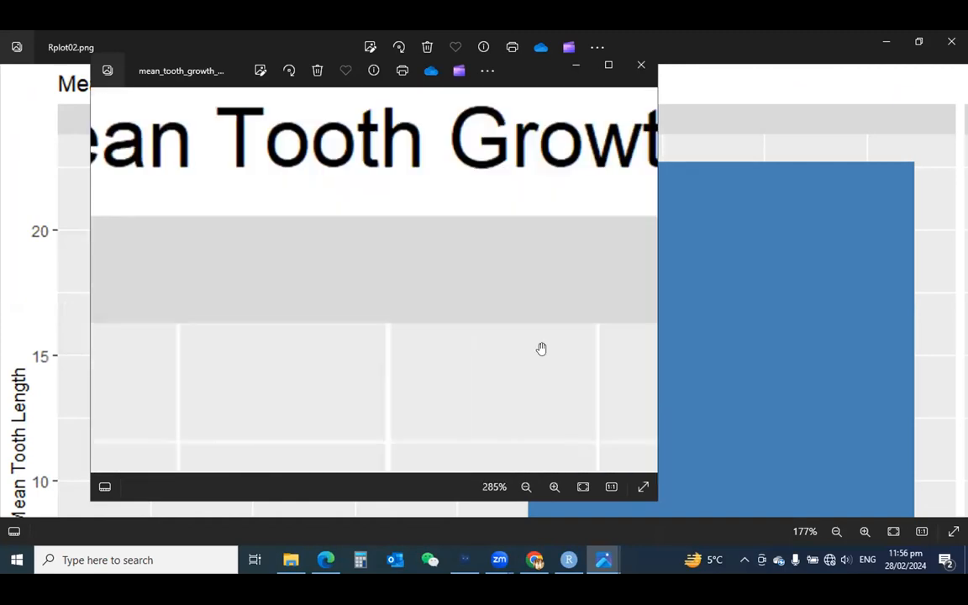
scroll(542, 348, up, 3)
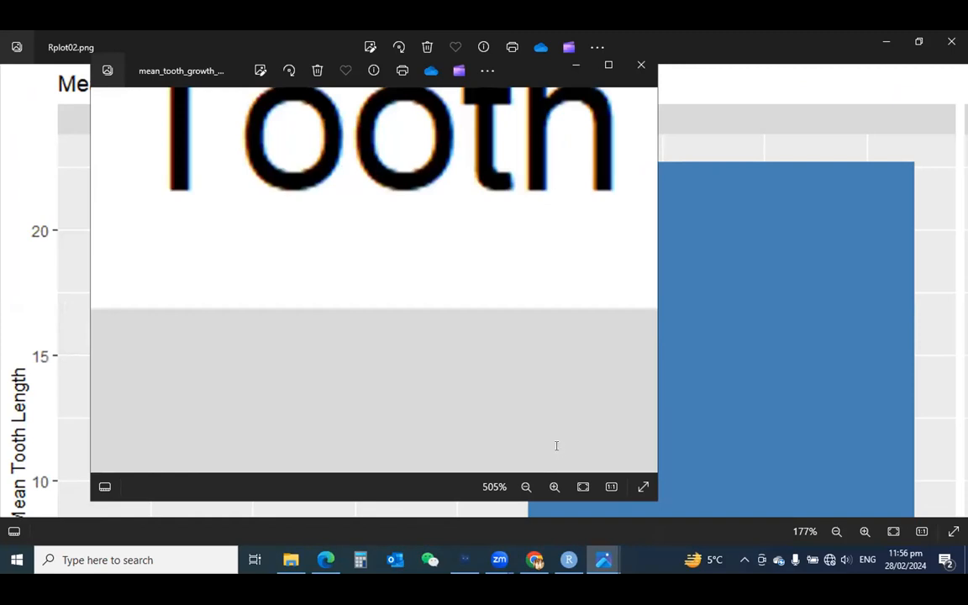
key(alt+Tab)
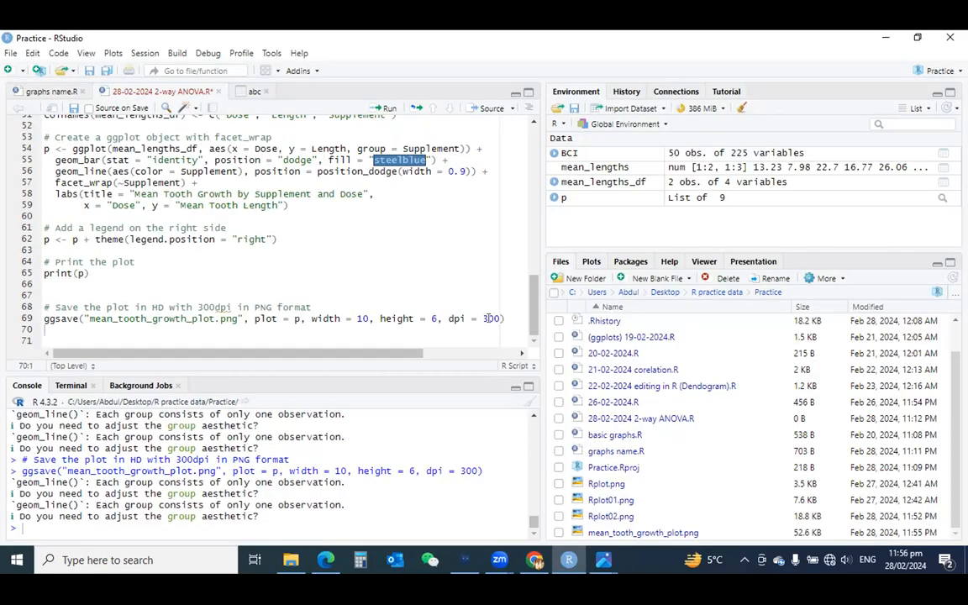
Set dpi to 600 in the ggsave call for mean_tooth_growth_plot.png and run the code to save the plot again.
key(Up)
key(BackSpace)
text(6)
key(ctrl+Return)
Open the re-saved mean_tooth_growth_plot.png from the project files, examine its title text at high magnification and the whole plot, and return to RStudio.
click(677, 534)
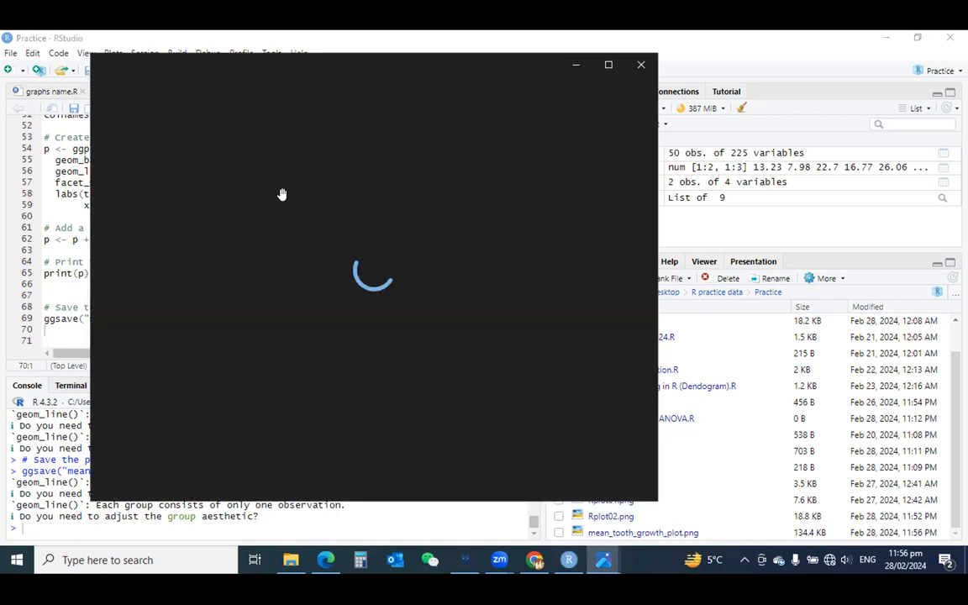
scroll(303, 118, up, 4)
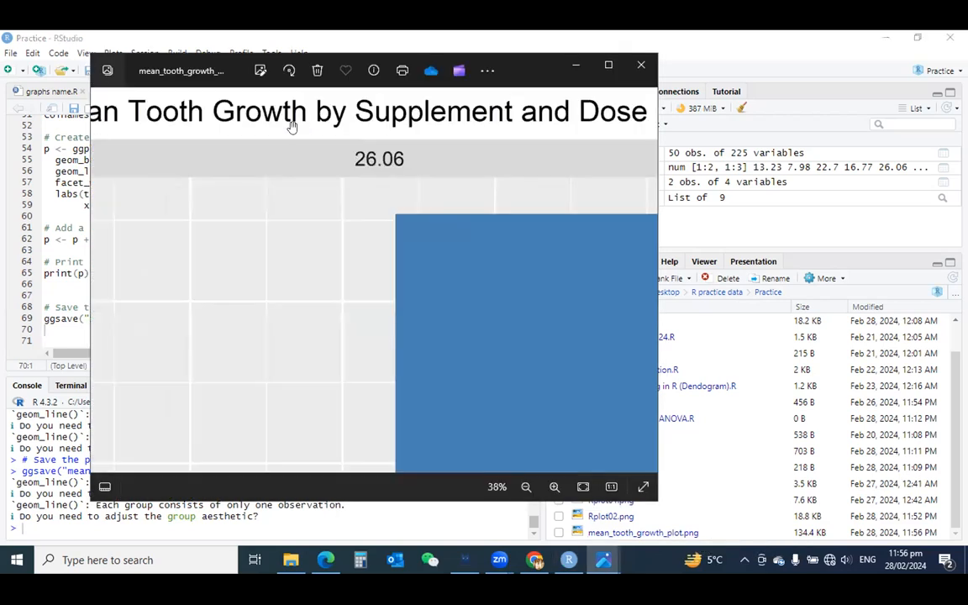
scroll(333, 184, up, 2)
scroll(382, 253, up, 2)
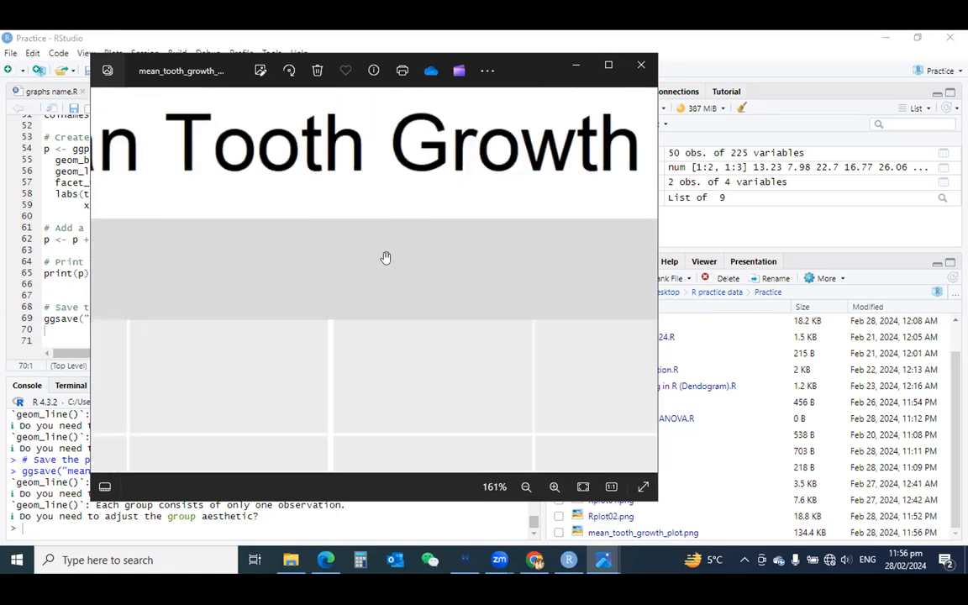
scroll(386, 257, up, 1)
scroll(319, 222, up, 3)
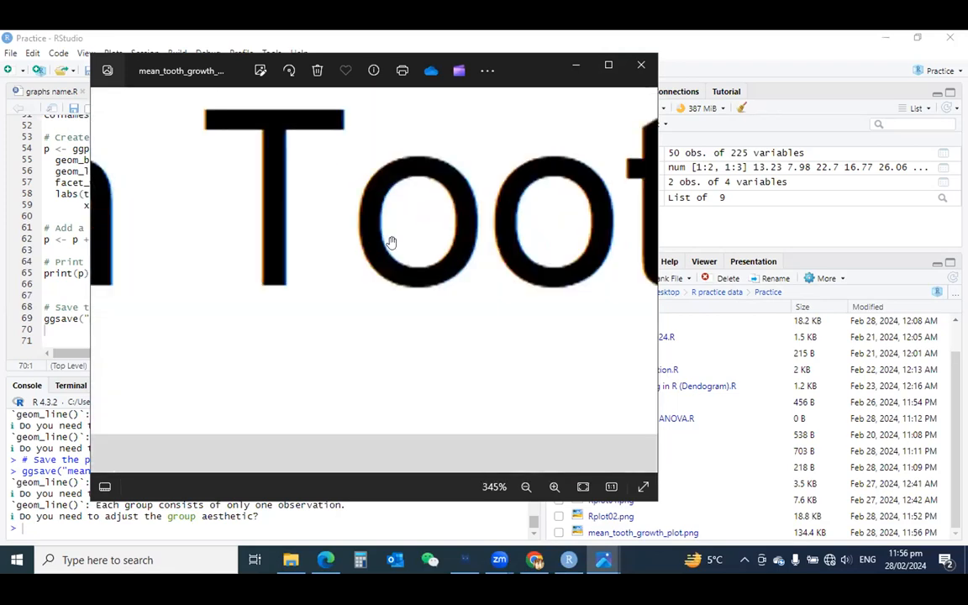
scroll(392, 243, up, 2)
scroll(391, 244, down, 3)
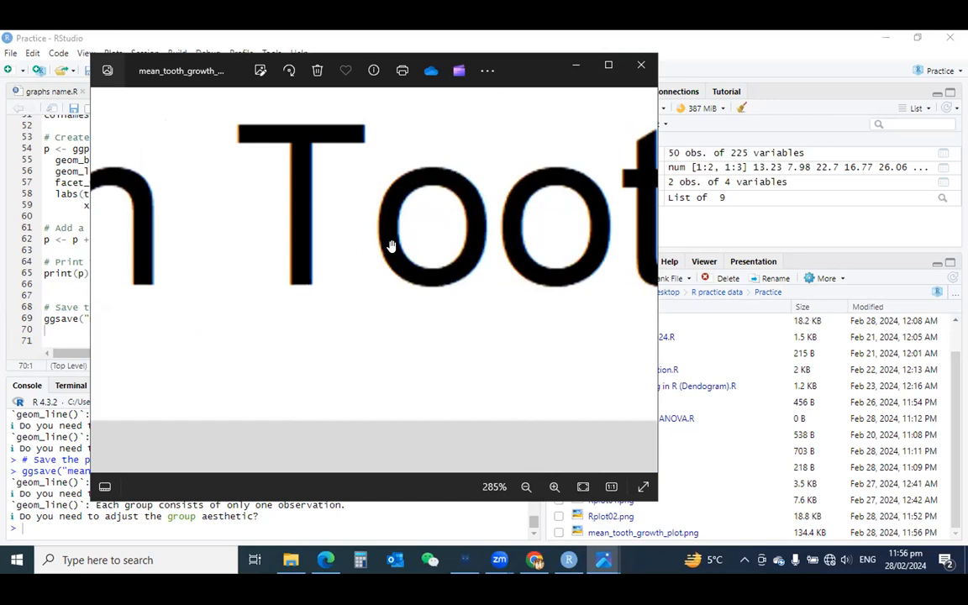
scroll(391, 246, down, 3)
scroll(391, 247, down, 3)
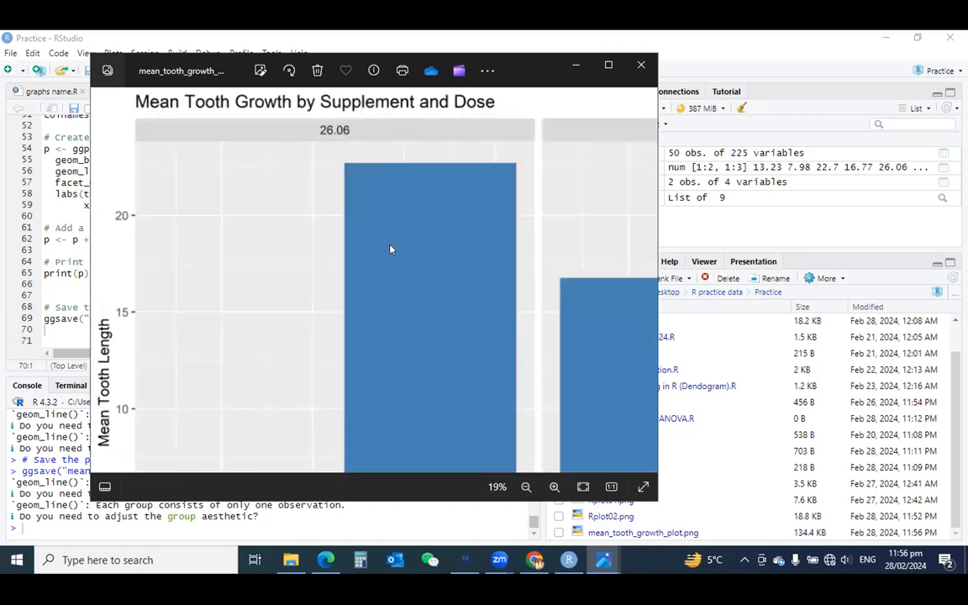
scroll(390, 249, down, 1)
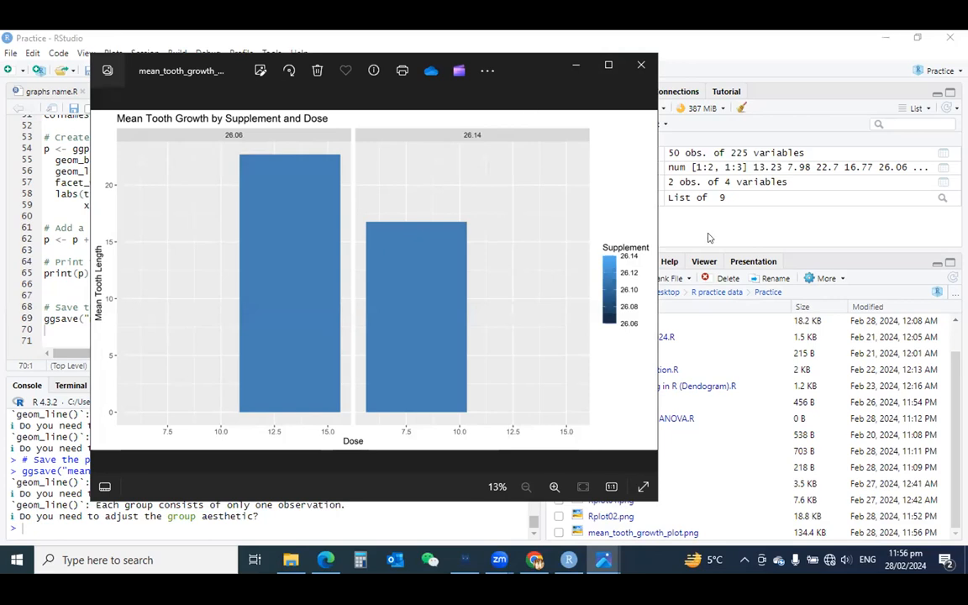
key(alt+Tab)
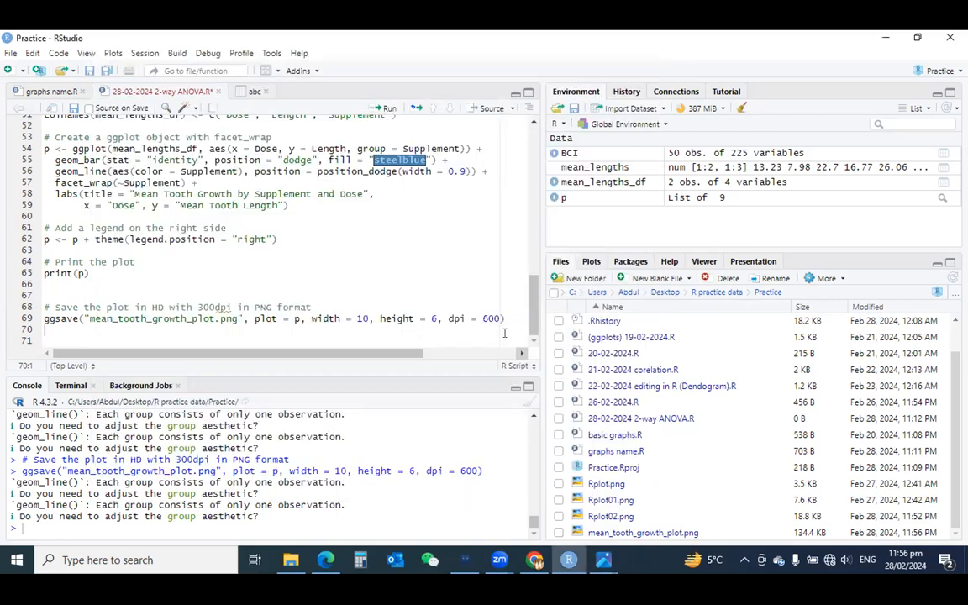